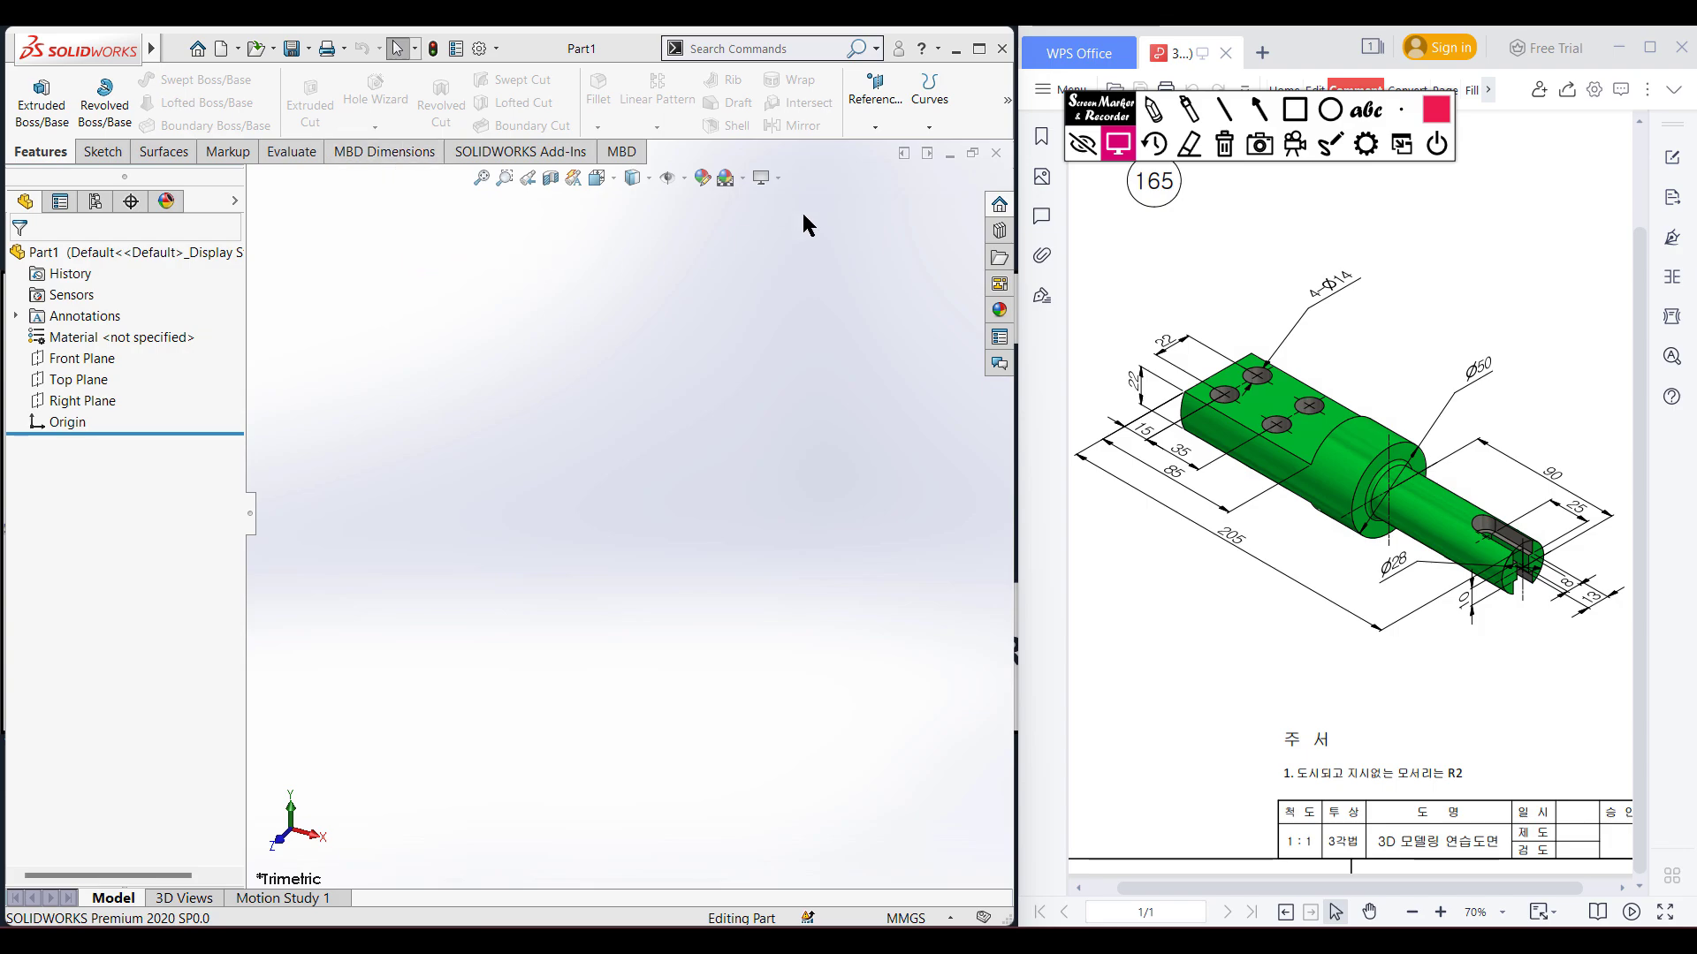
- Mark up the reference drawing to examine the large cylinder's end face, its diameter, the overall length and the shaft length
click(1154, 145)
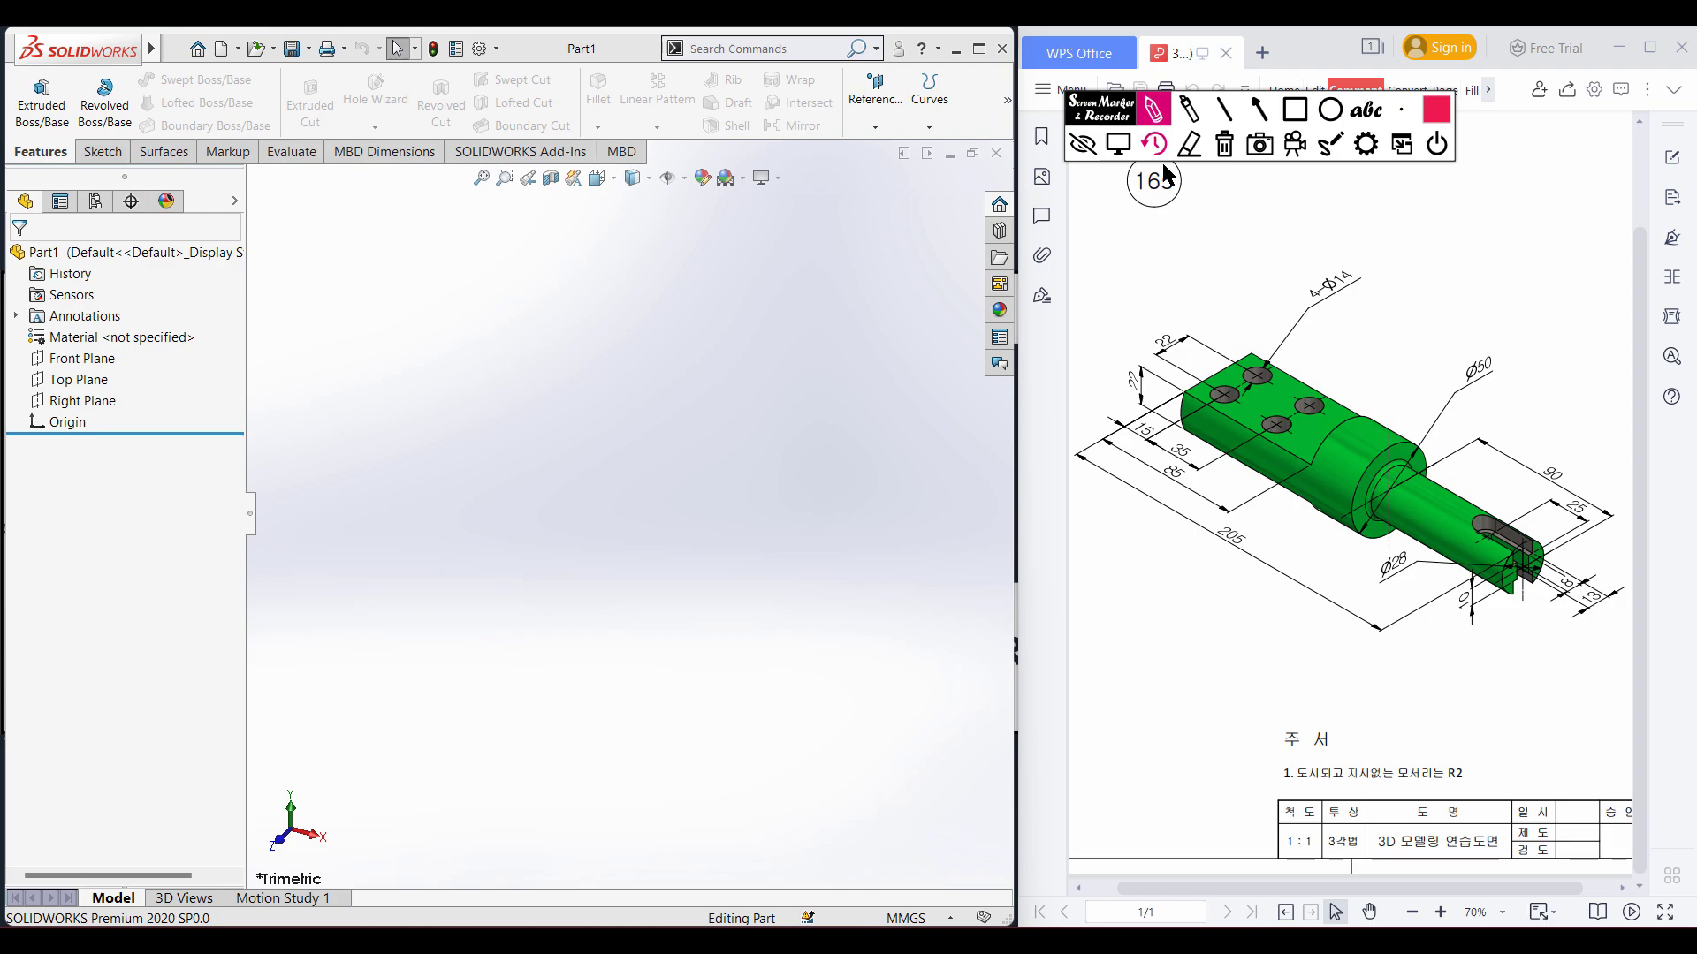
mouse_move(1390, 264)
mouse_down()
mouse_move(1201, 646)
mouse_move(1367, 245)
mouse_up()
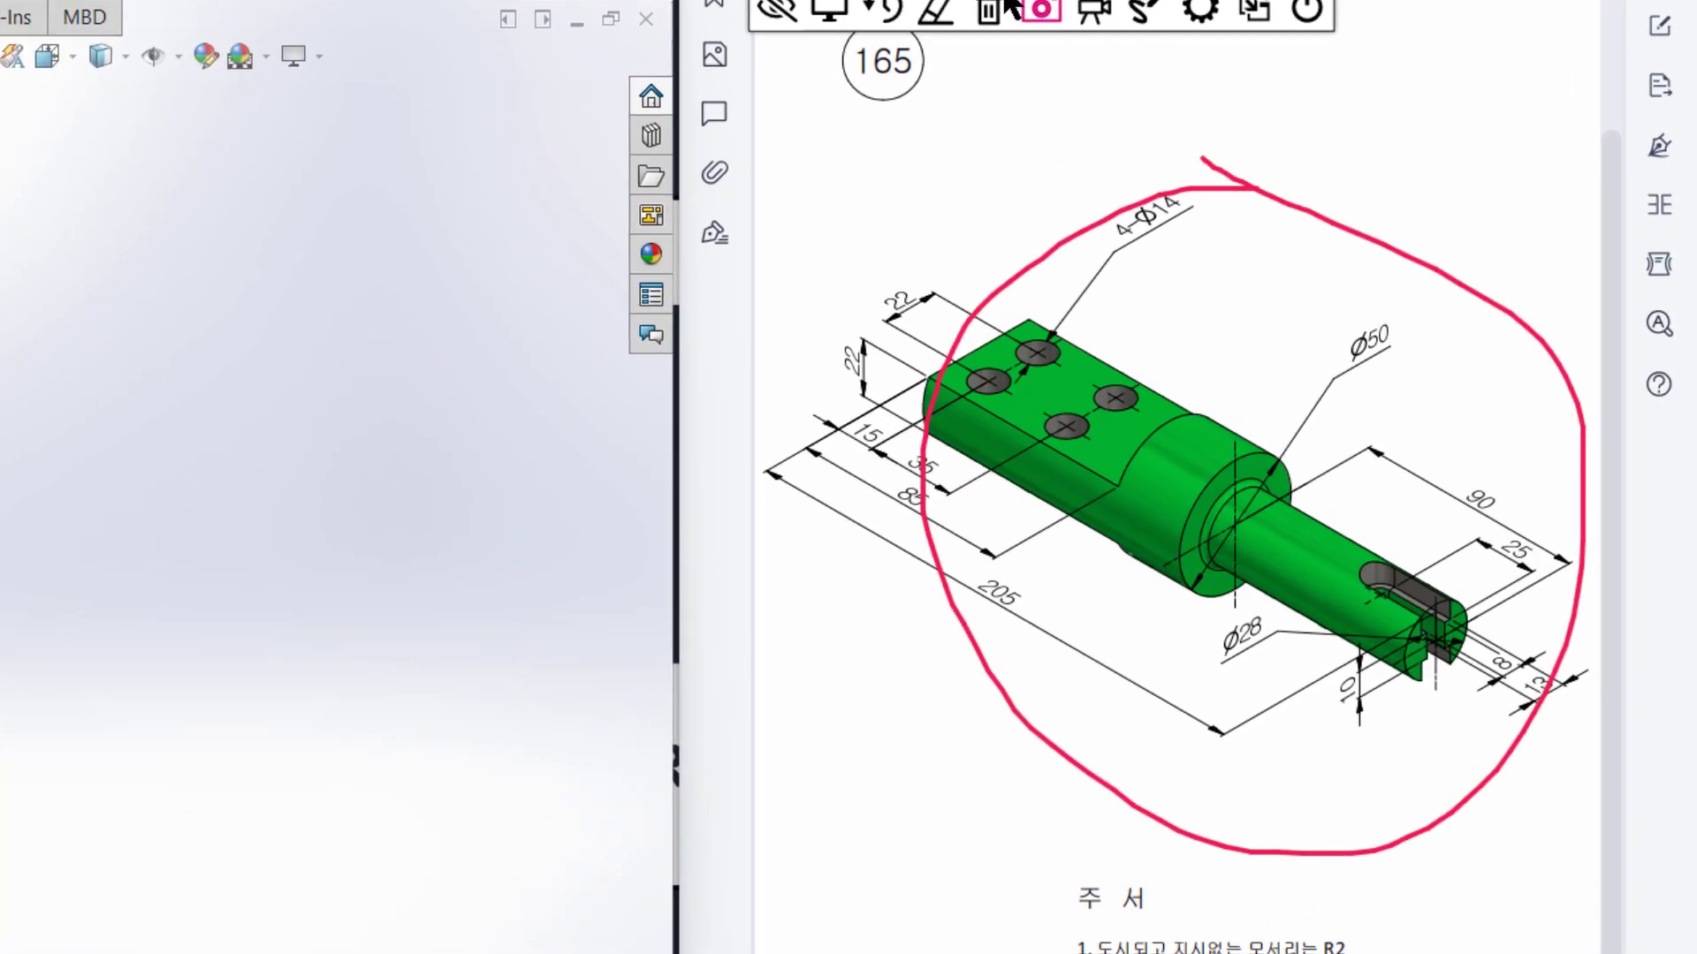
click(991, 9)
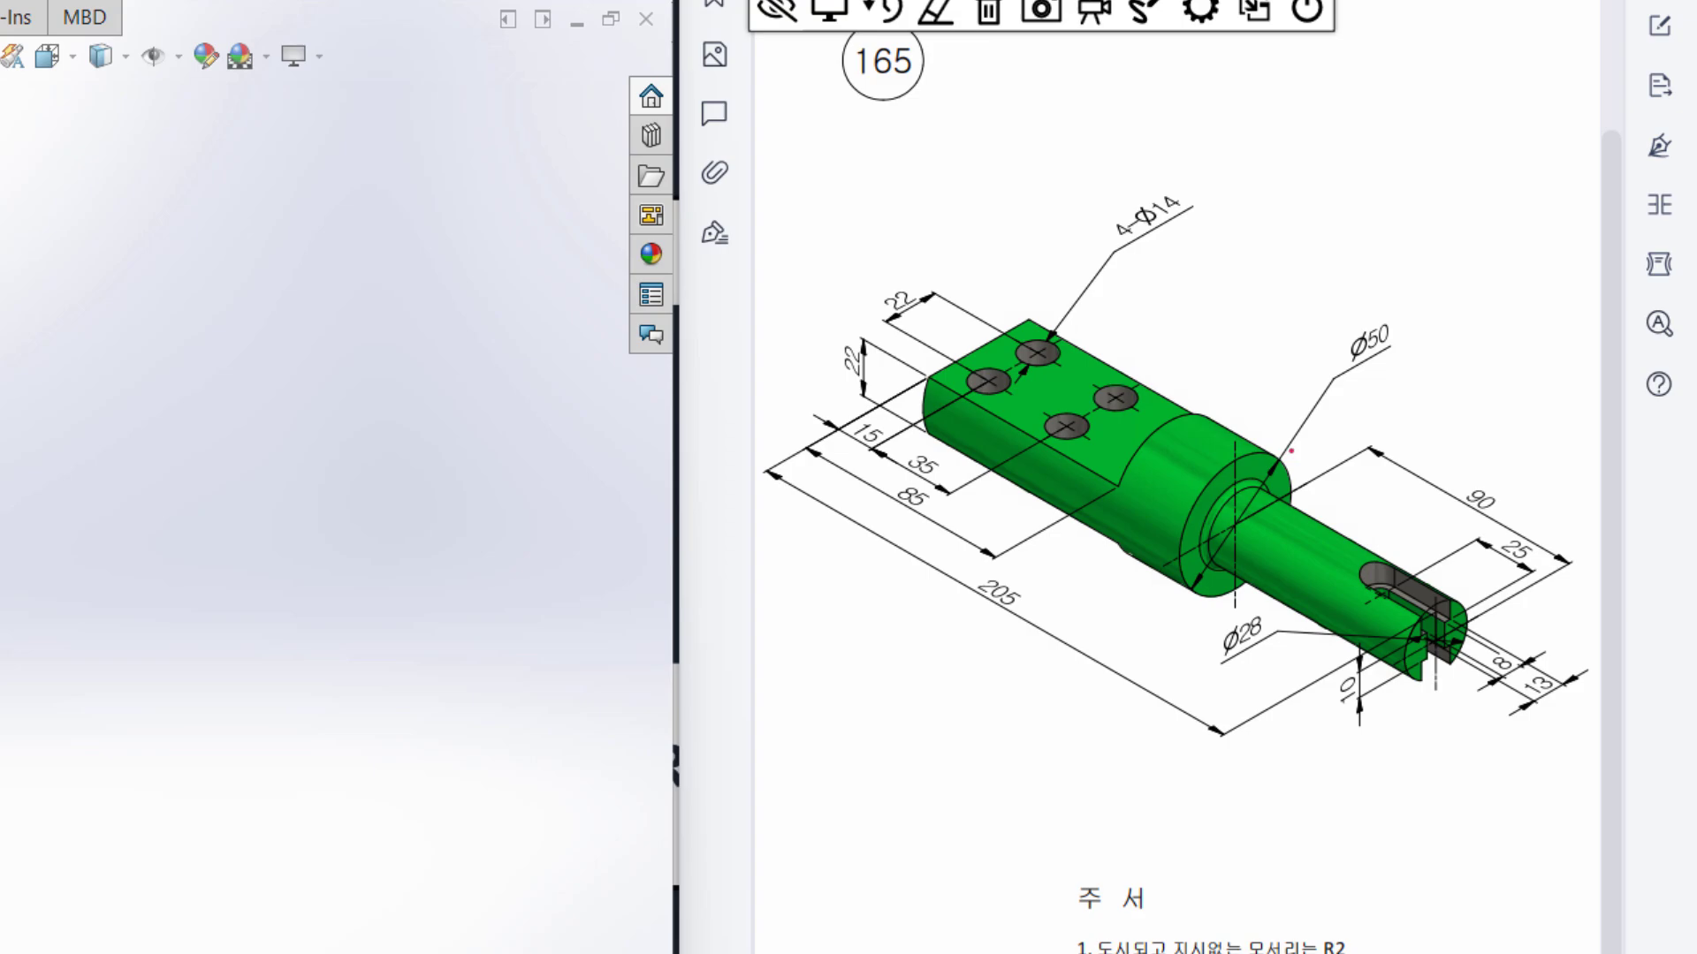
mouse_move(1292, 457)
mouse_down()
mouse_move(1220, 473)
mouse_move(1178, 558)
mouse_move(1185, 600)
mouse_move(1229, 605)
mouse_move(1306, 557)
mouse_move(1311, 501)
mouse_move(1278, 478)
mouse_up()
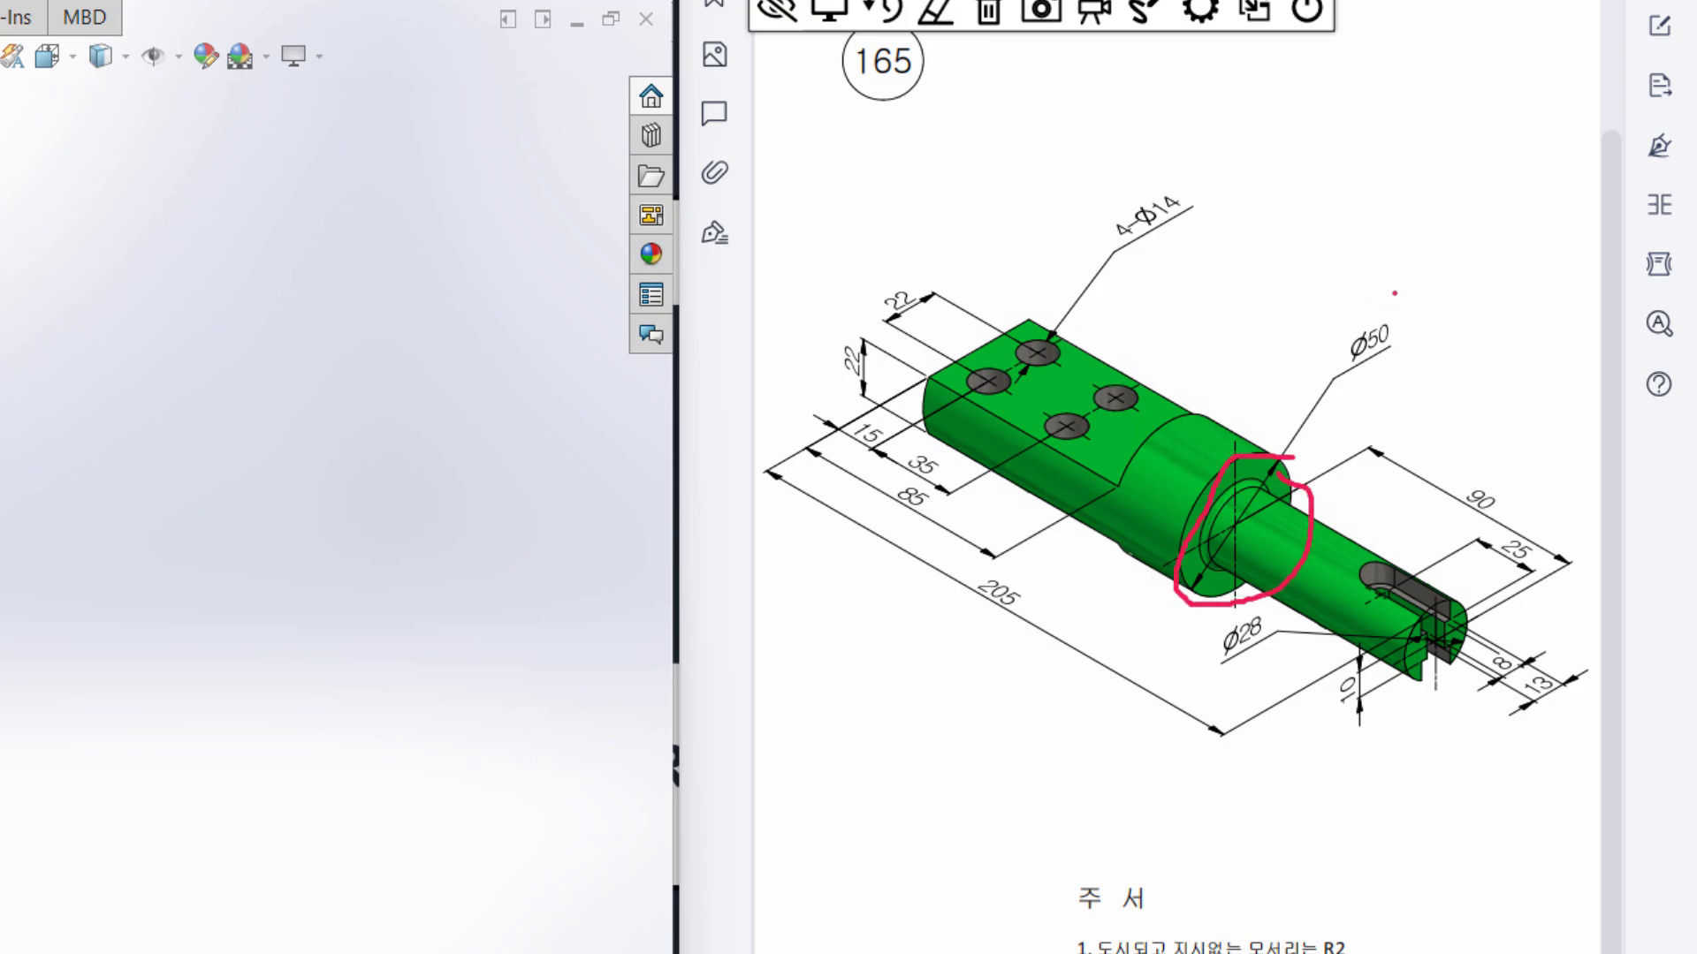
mouse_move(1386, 293)
mouse_down()
mouse_move(1322, 356)
mouse_move(1349, 375)
mouse_move(1416, 347)
mouse_move(1383, 281)
mouse_up()
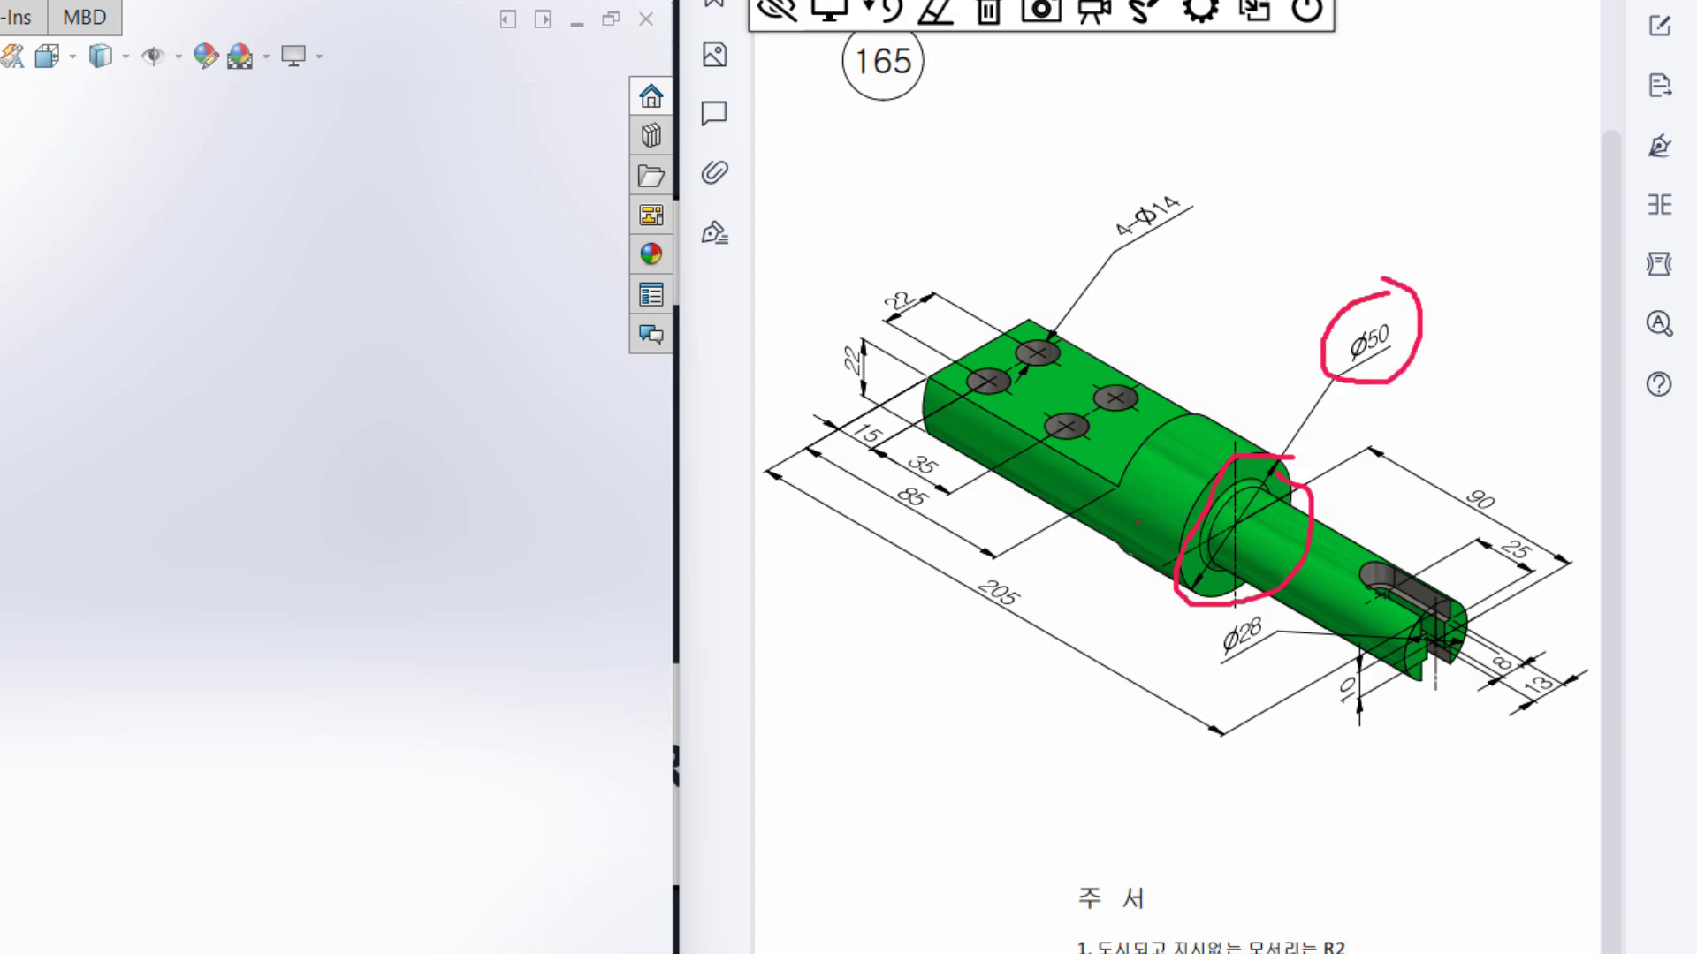
mouse_move(1182, 536)
mouse_down()
mouse_move(964, 363)
mouse_move(1010, 365)
mouse_up()
mouse_move(1008, 574)
mouse_down()
mouse_move(959, 592)
mouse_move(1045, 632)
mouse_move(1018, 557)
mouse_up()
mouse_move(1473, 472)
mouse_down()
mouse_move(1510, 519)
mouse_move(1467, 468)
mouse_up()
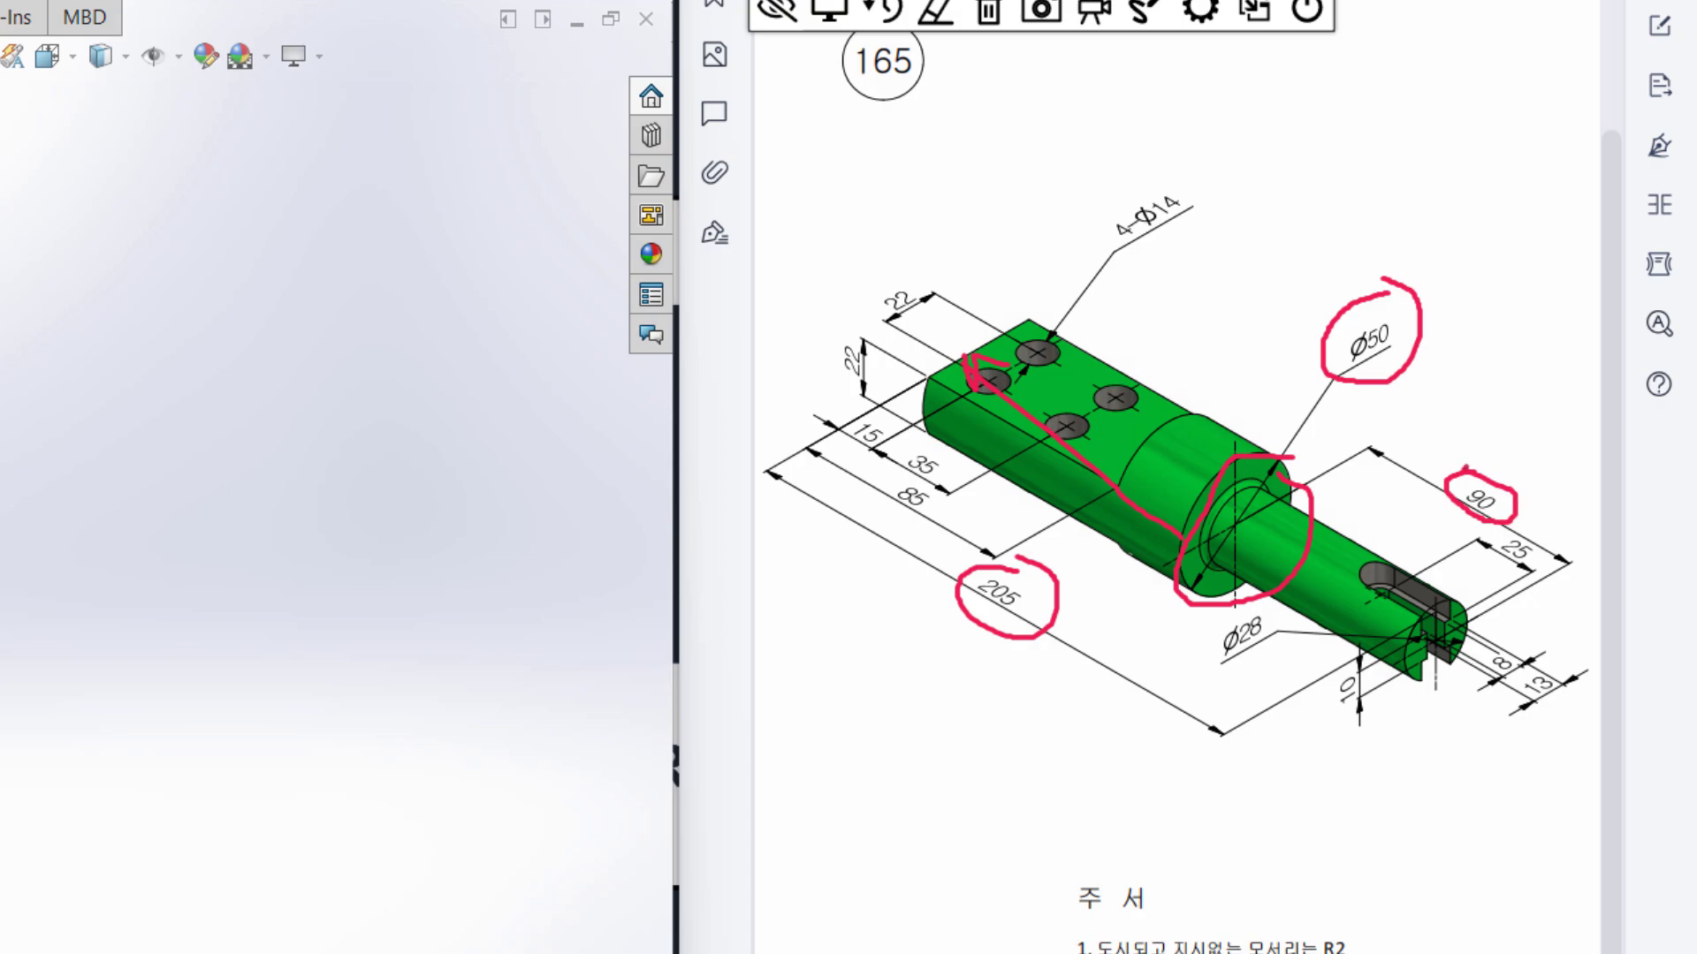
click(988, 10)
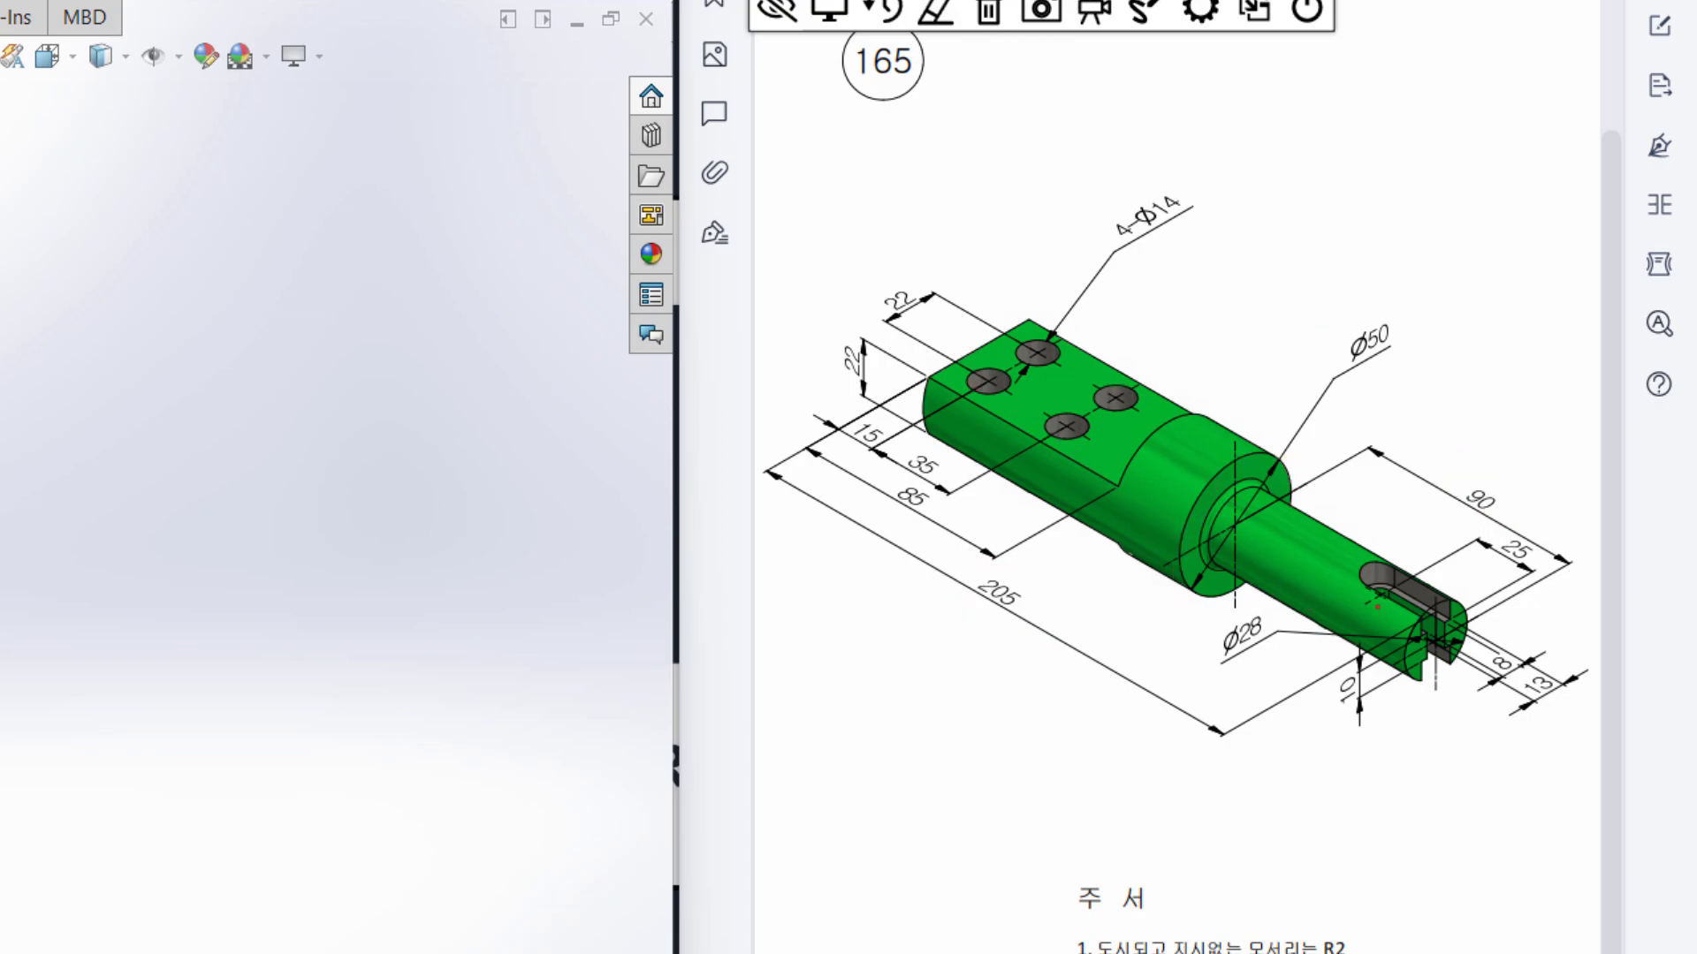
- Mark up the drawing to examine the narrow shaft's end face, diameter, starting face and length, and clear the marks
mouse_move(1467, 609)
mouse_down()
mouse_move(1422, 641)
mouse_move(1435, 676)
mouse_move(1468, 677)
mouse_move(1465, 608)
mouse_up()
mouse_move(1265, 604)
mouse_down()
mouse_move(1228, 608)
mouse_move(1210, 640)
mouse_move(1238, 657)
mouse_move(1271, 629)
mouse_move(1245, 598)
mouse_up()
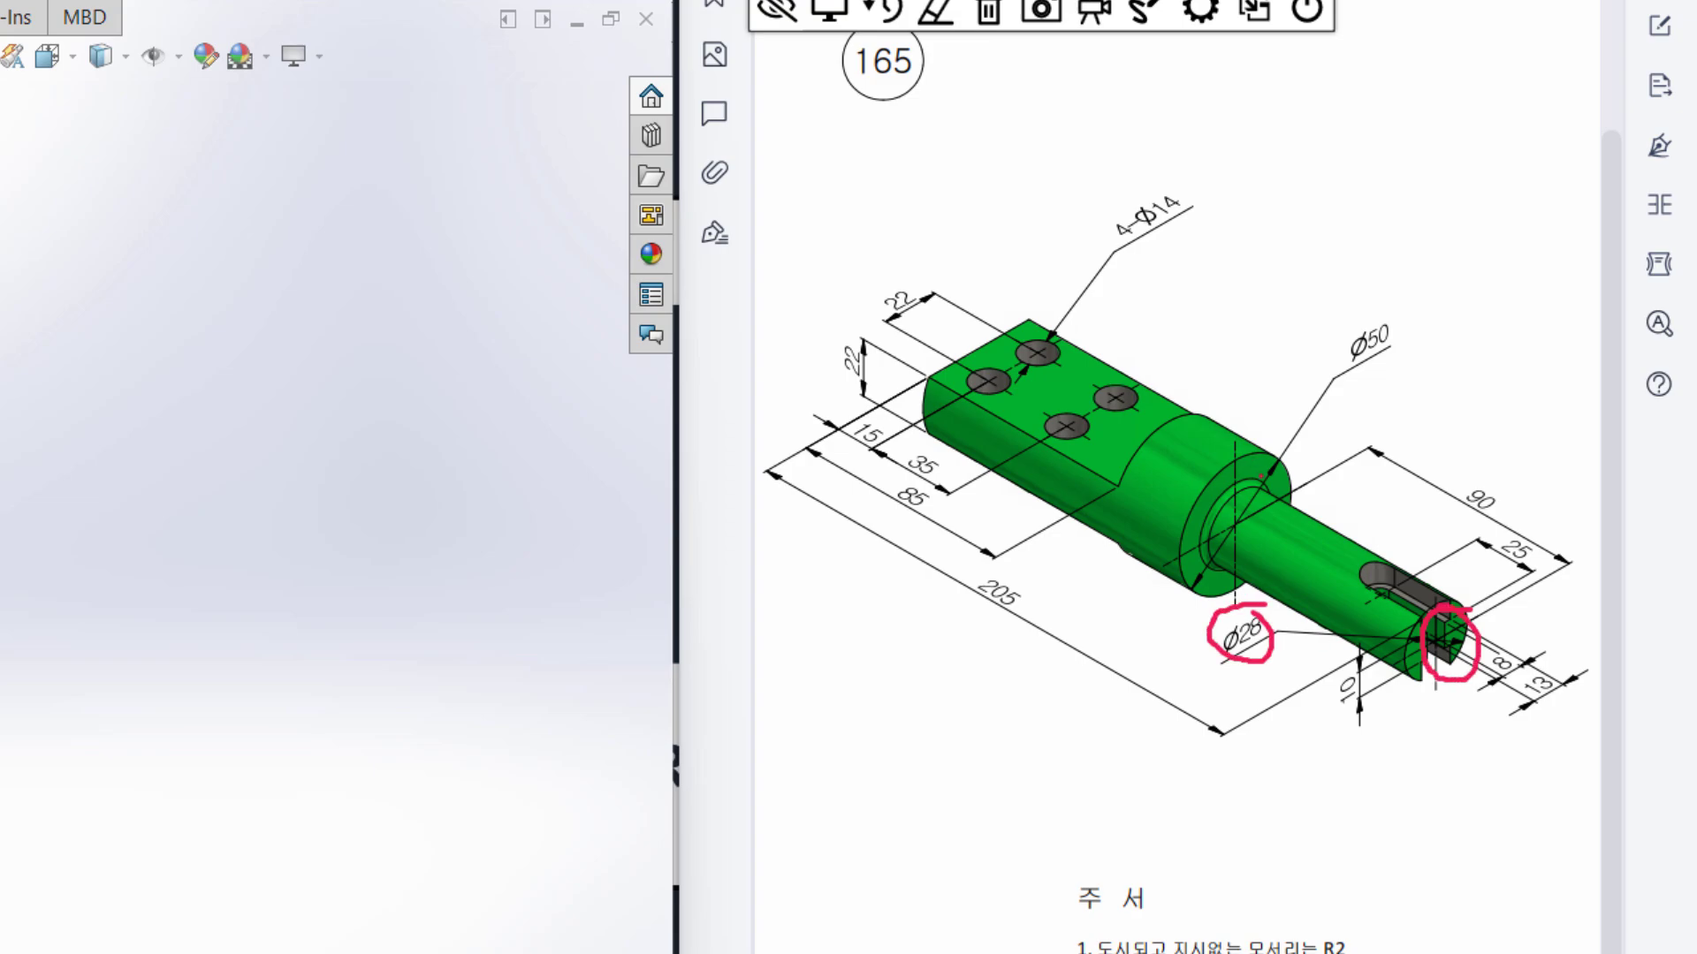
mouse_move(1267, 482)
mouse_down()
mouse_move(1214, 502)
mouse_move(1219, 580)
mouse_move(1265, 540)
mouse_move(1263, 487)
mouse_up()
mouse_move(1495, 474)
mouse_down()
mouse_move(1441, 476)
mouse_move(1447, 516)
mouse_move(1505, 488)
mouse_move(1477, 461)
mouse_up()
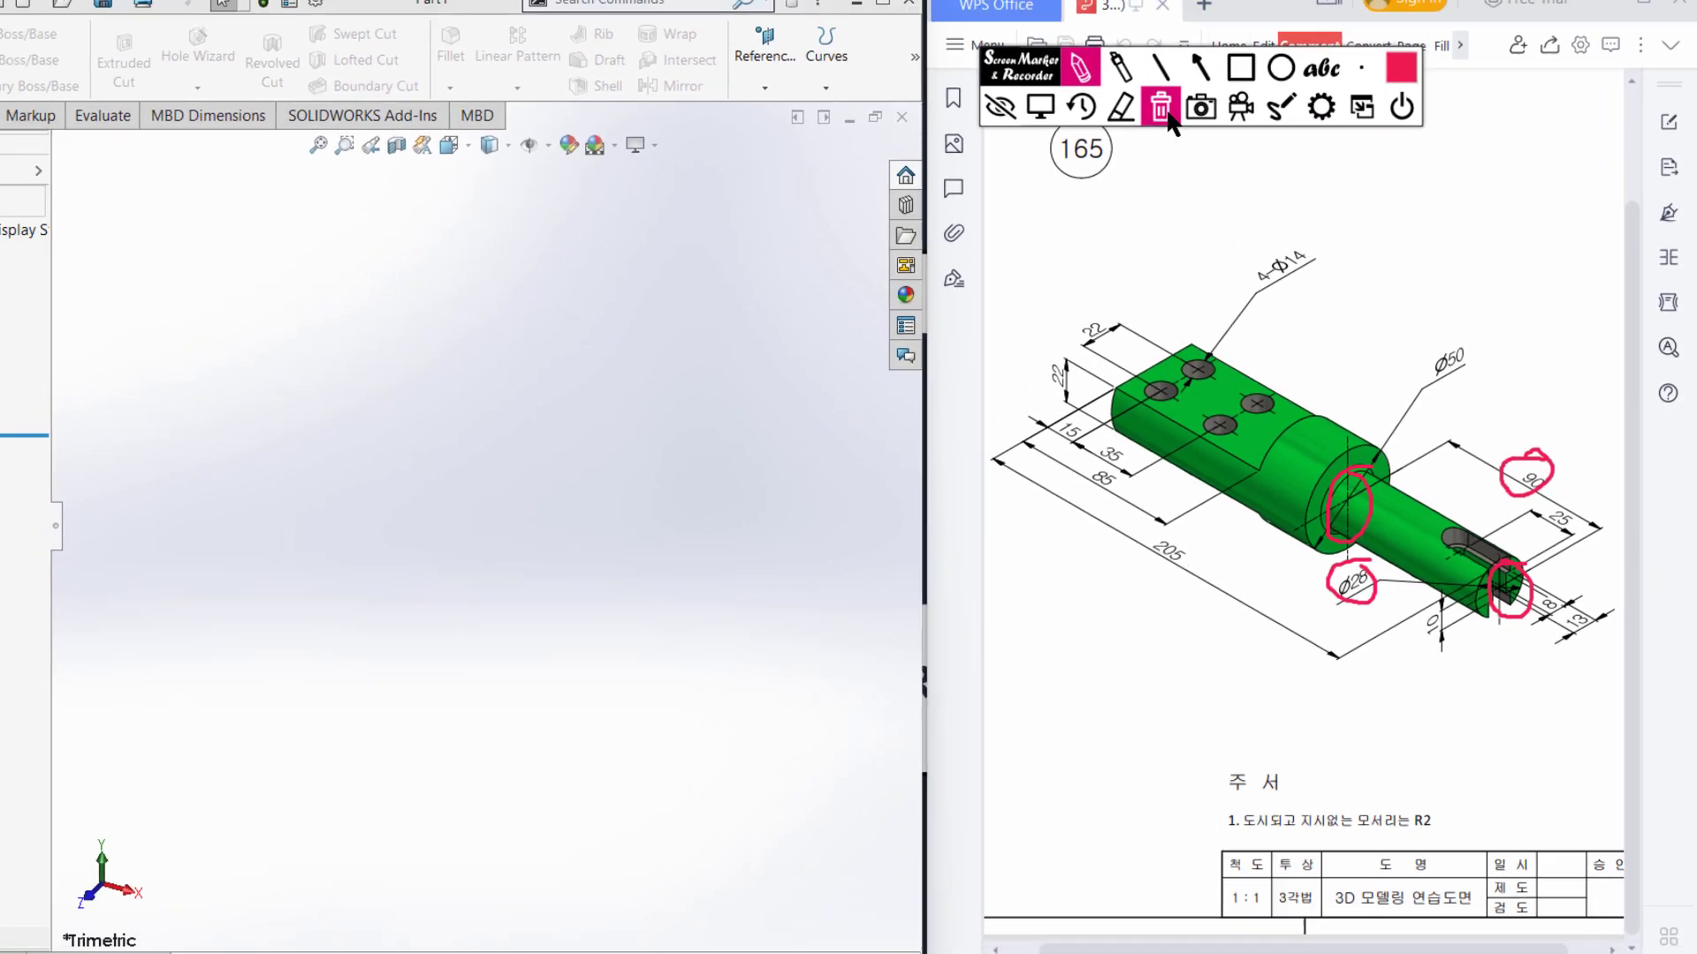
click(988, 10)
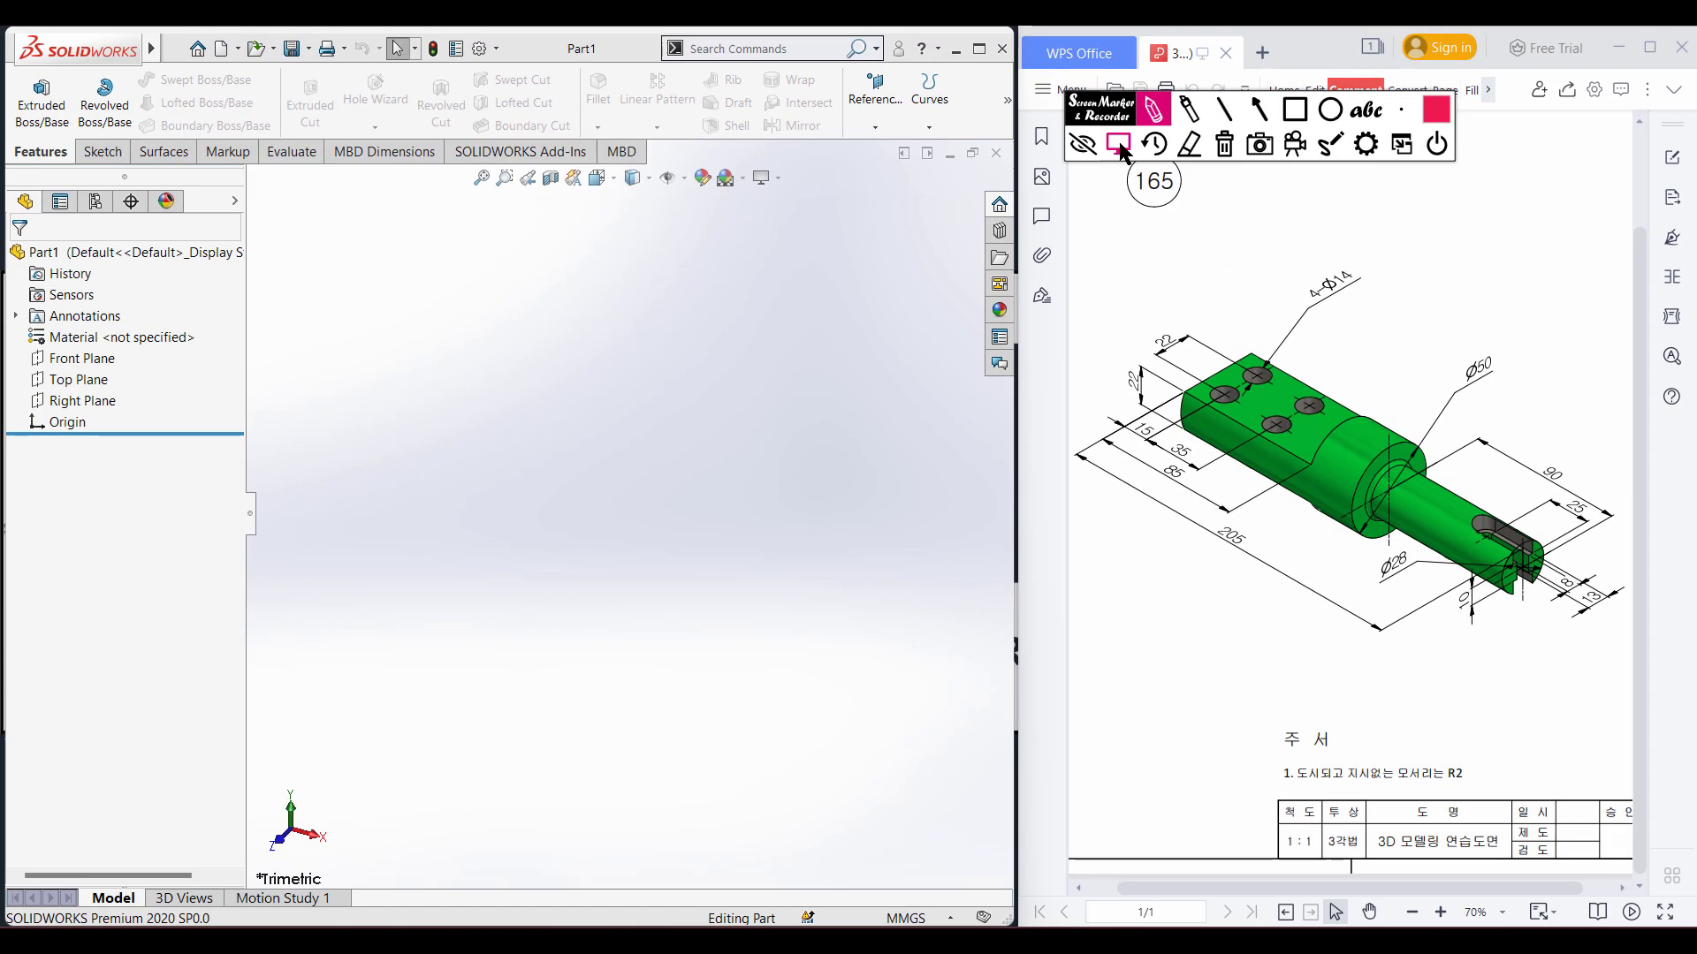
- Sketch a circle of 50 mm diameter centred on the origin on the Right Plane
right_click(97, 404)
click(112, 373)
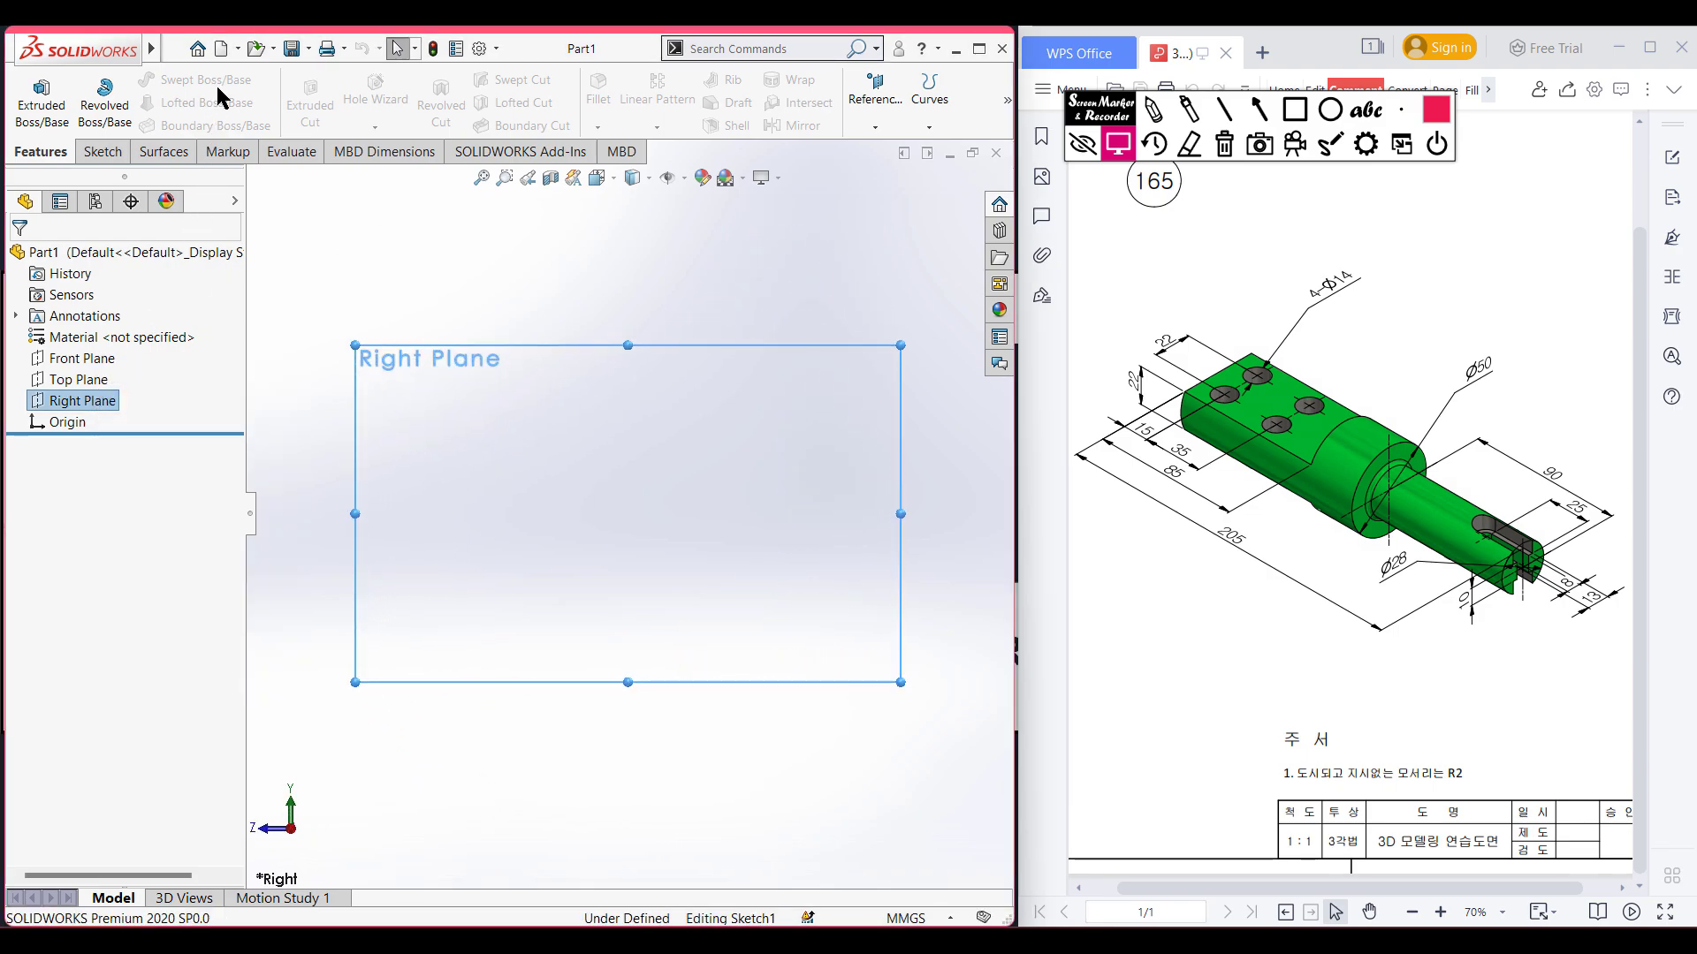
click(206, 79)
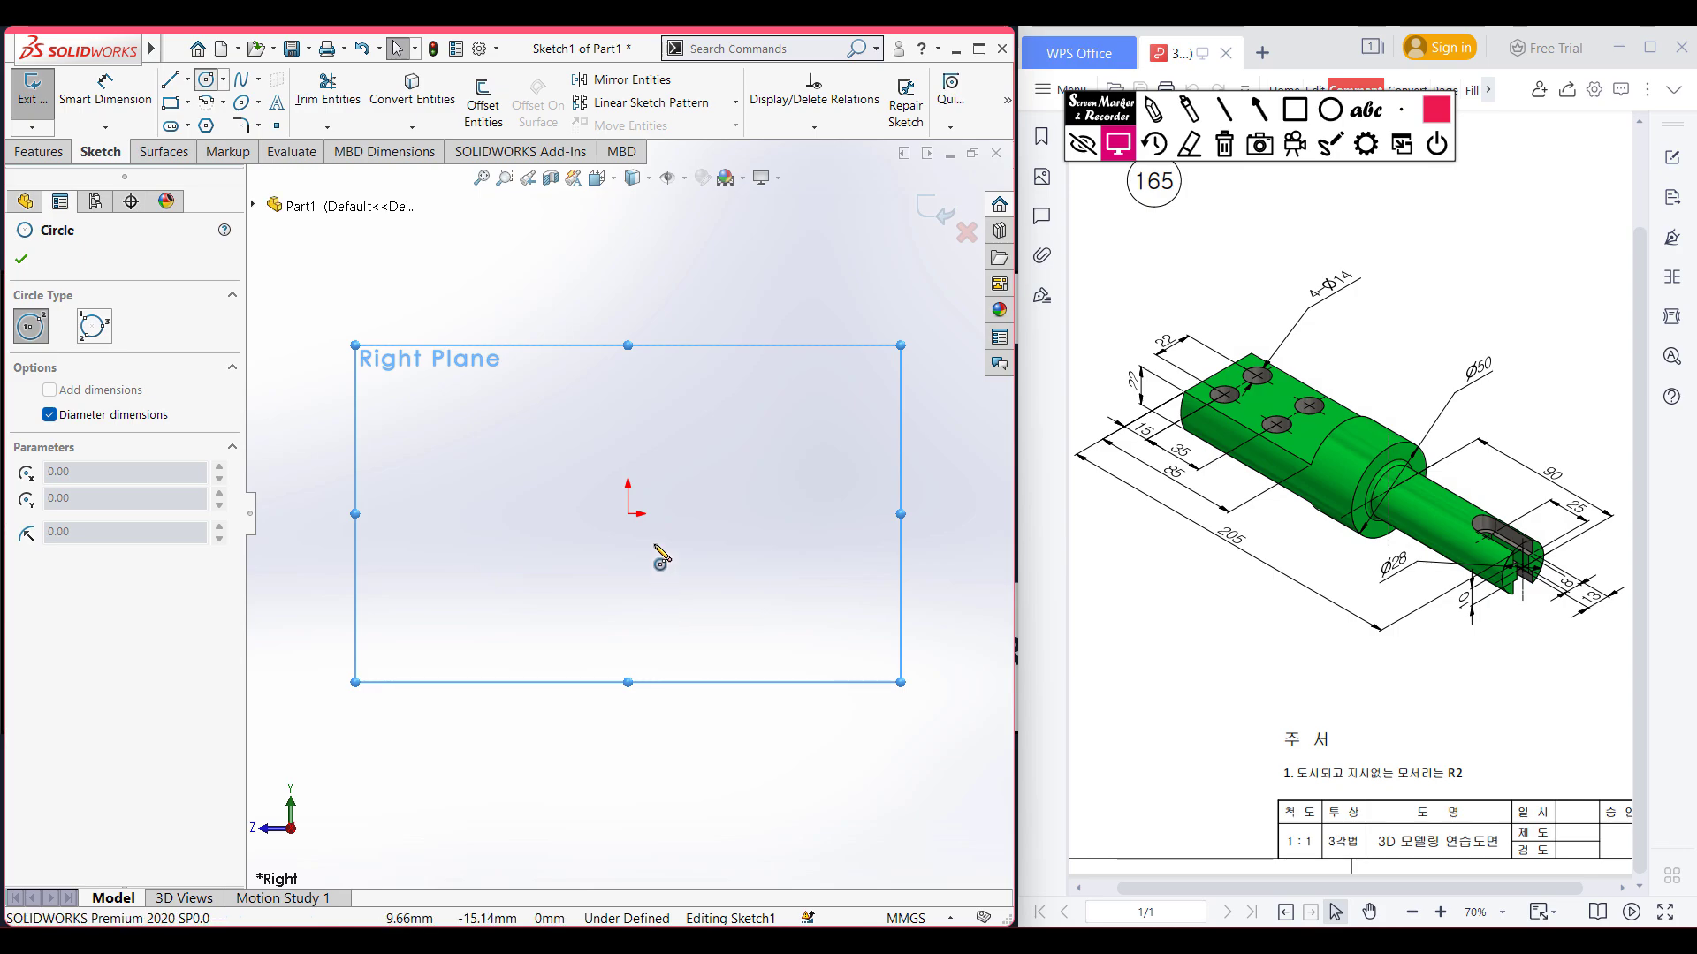
click(628, 514)
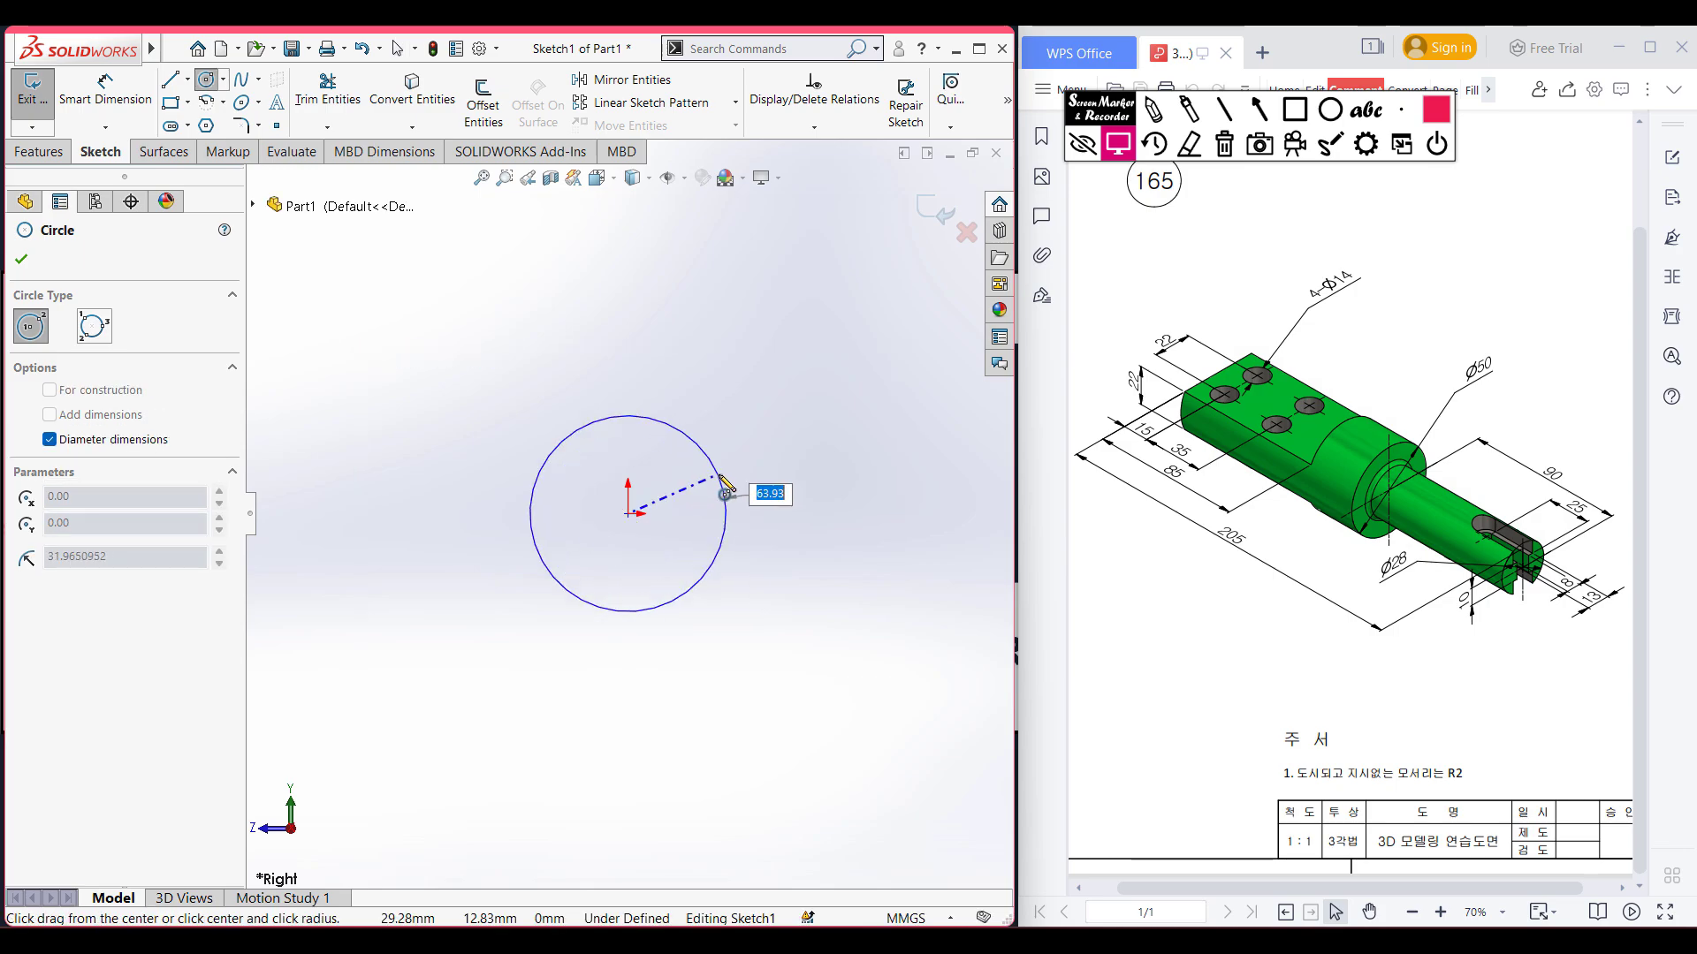
text(50)
key(Return)
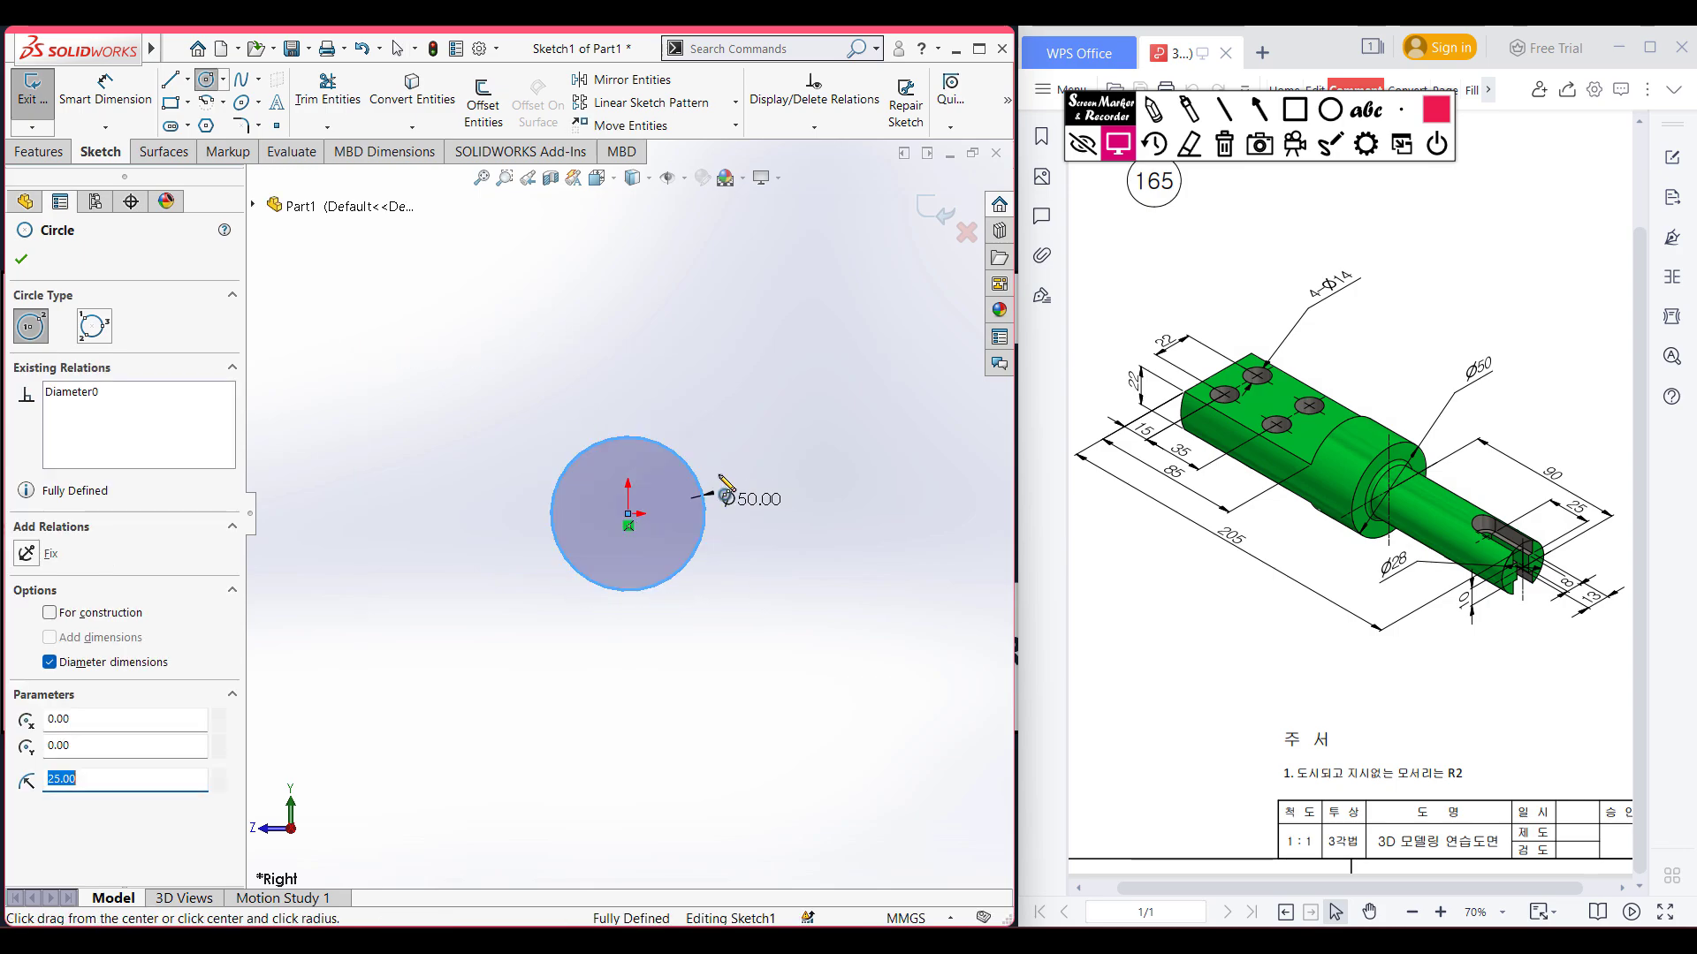
- Extrude the 50 mm circle to a blind depth of 205-90 mm in the reversed direction
key(ctrl+7)
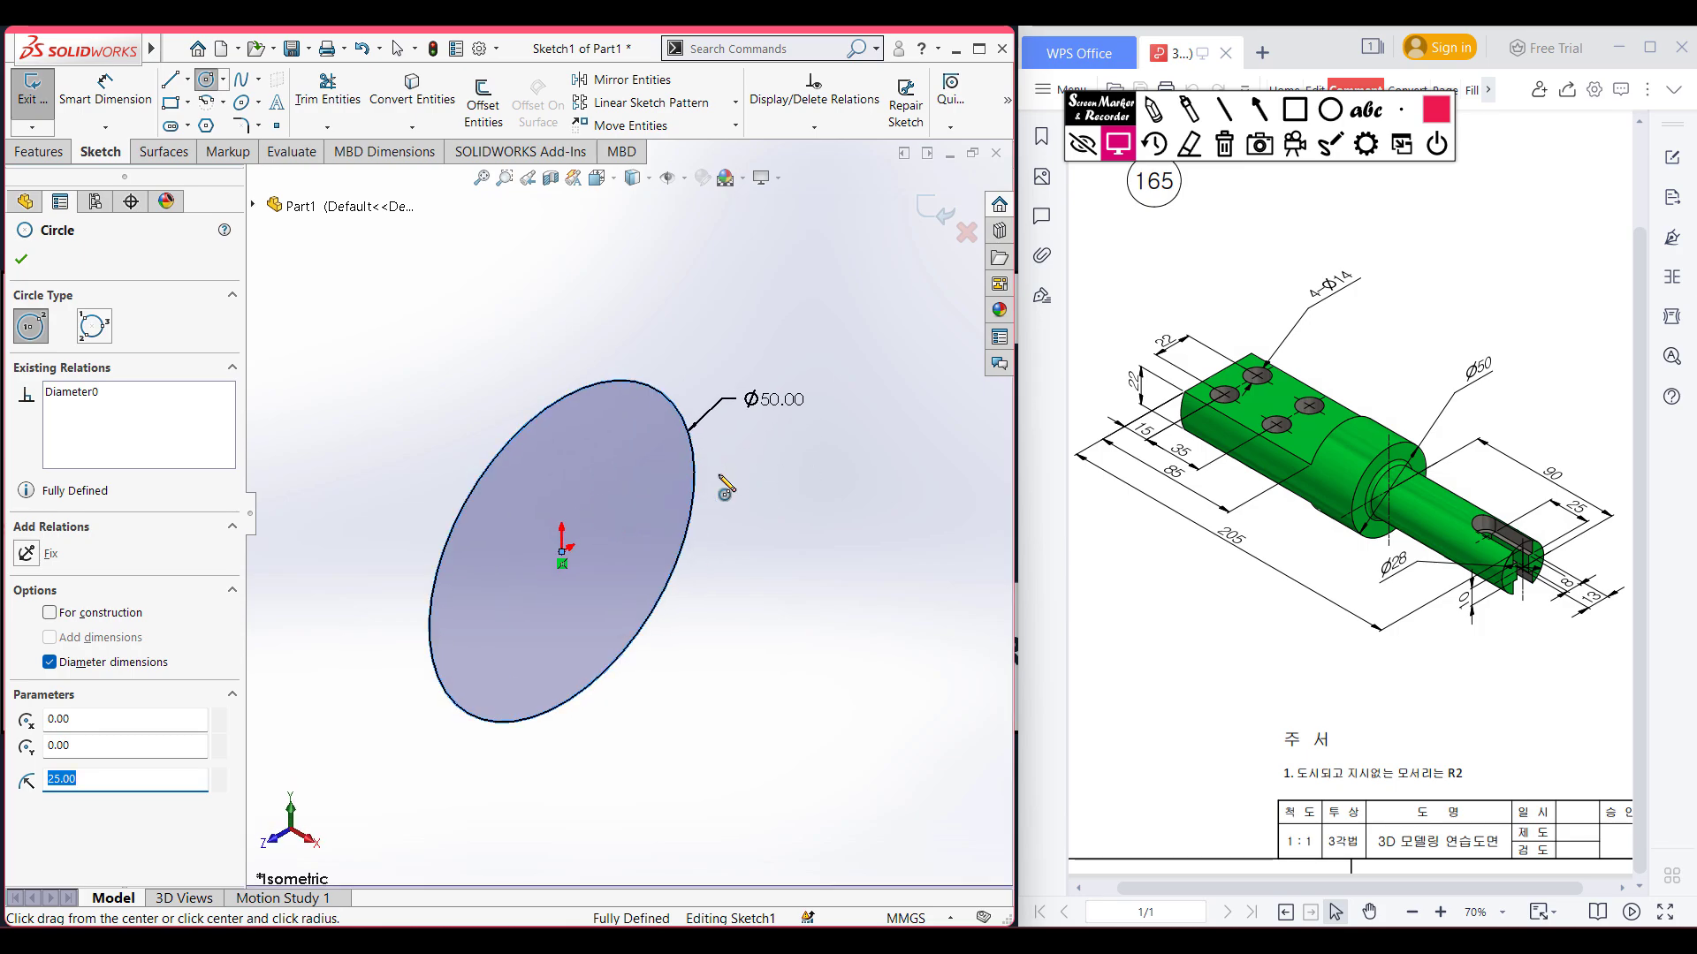
click(38, 151)
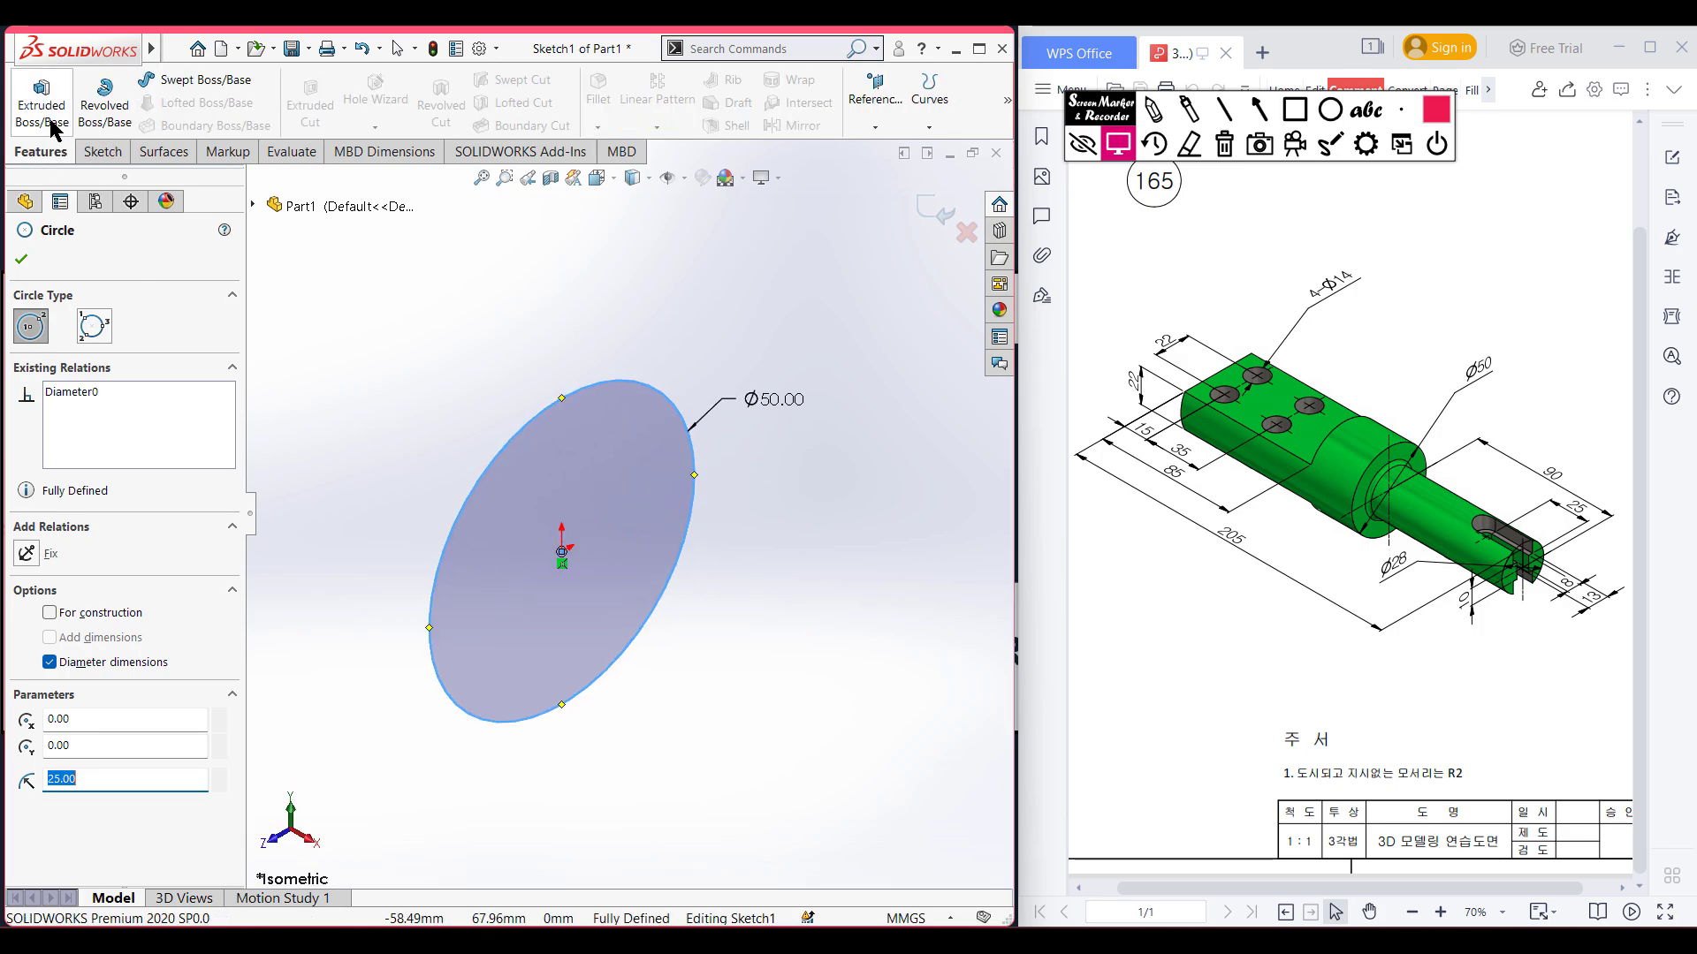
click(50, 115)
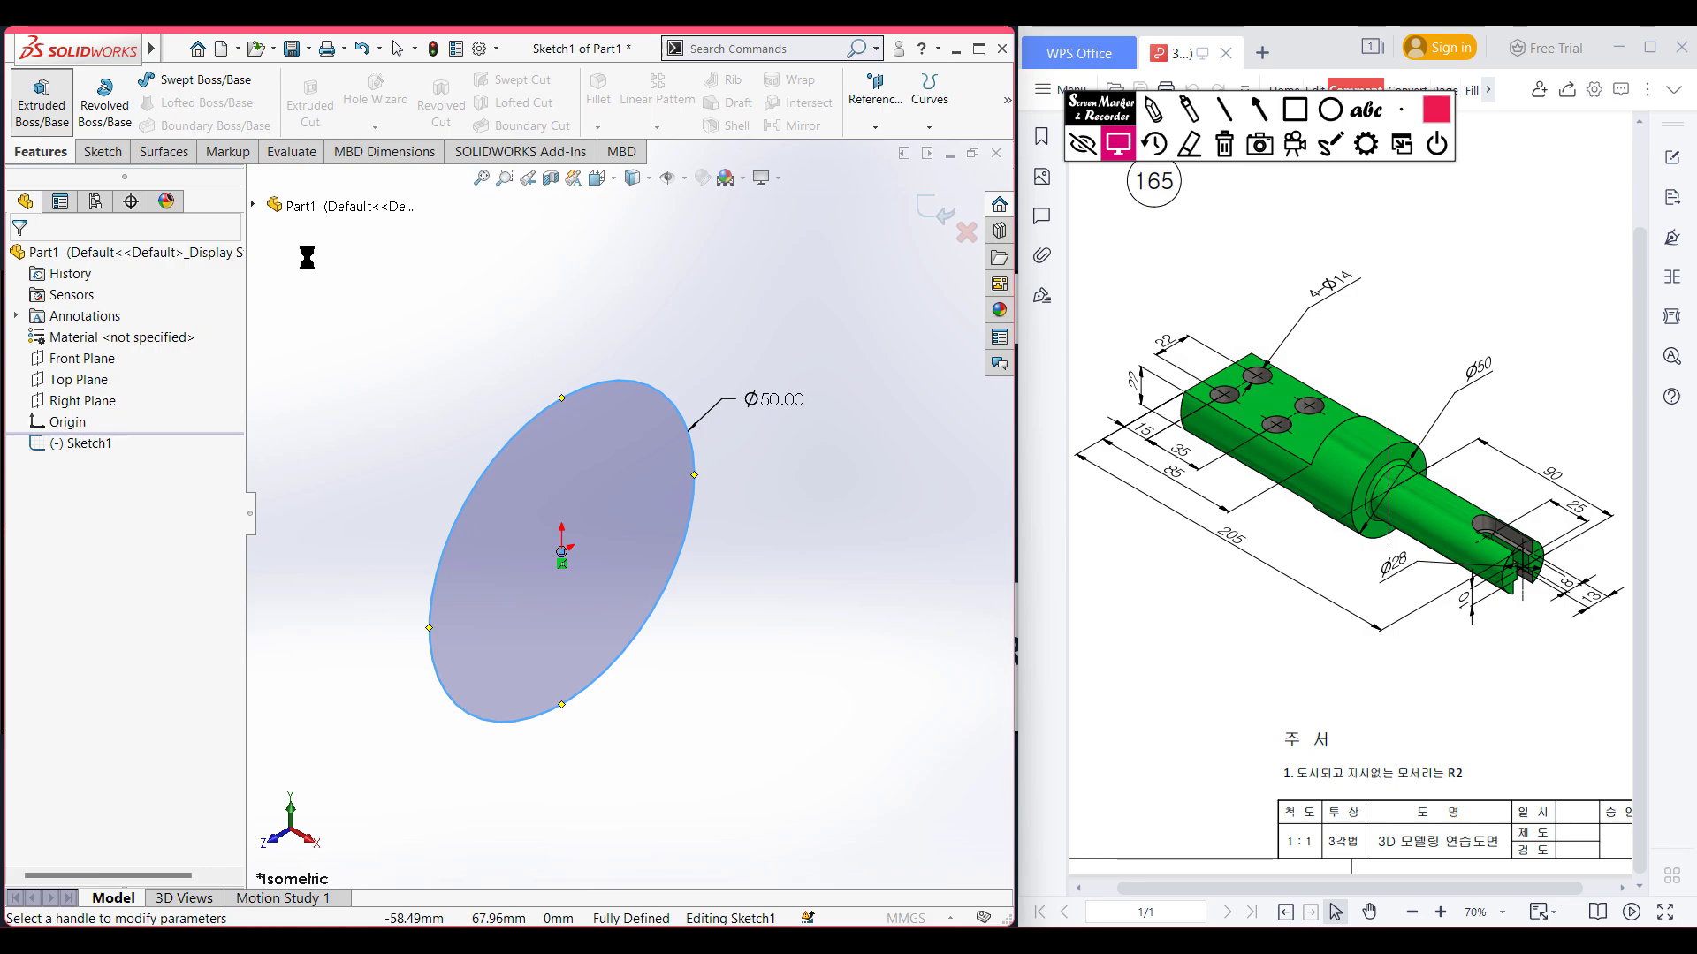
text(20)
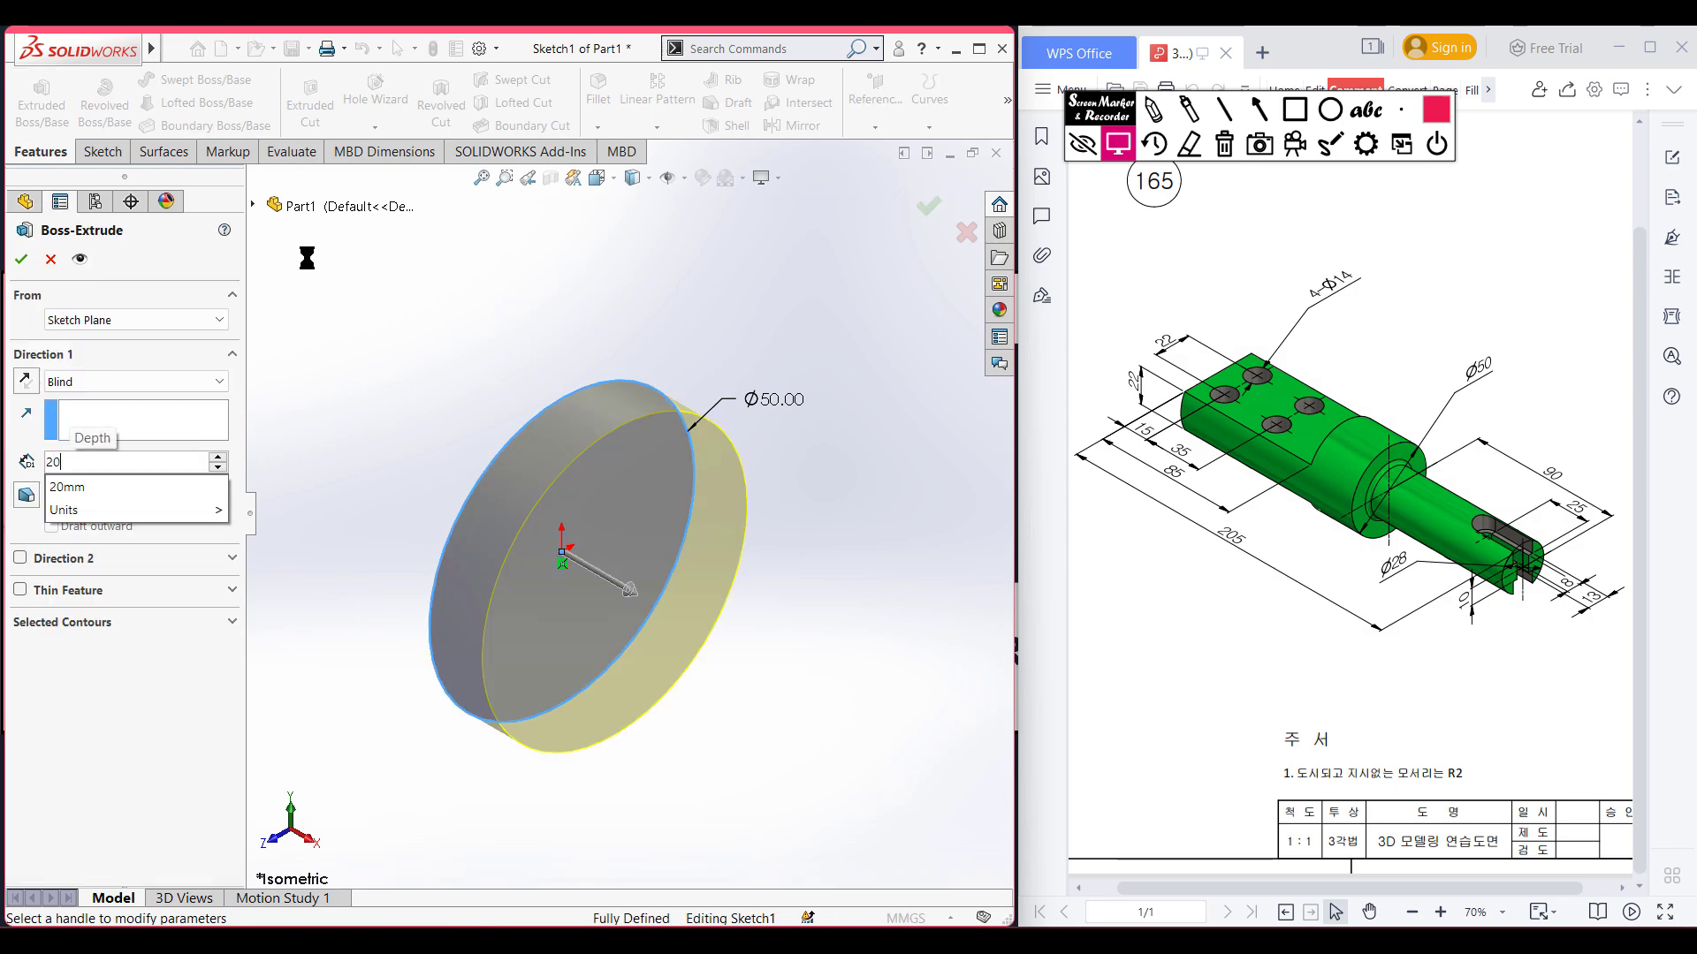
text(5-90)
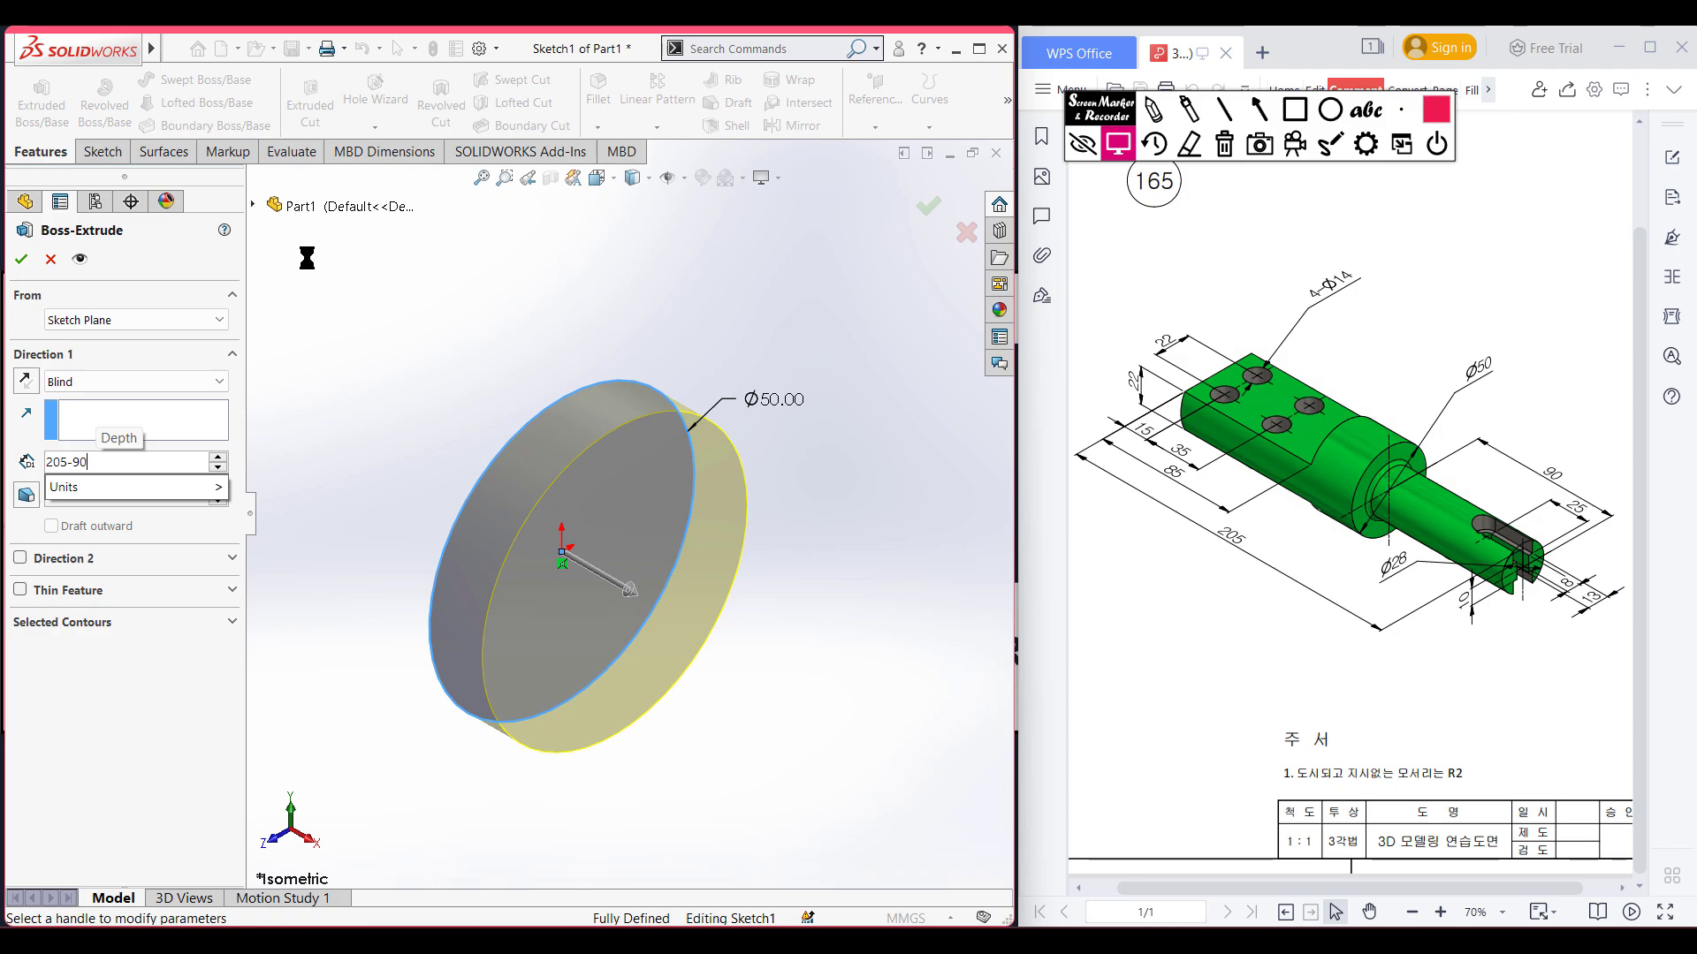
key(Return)
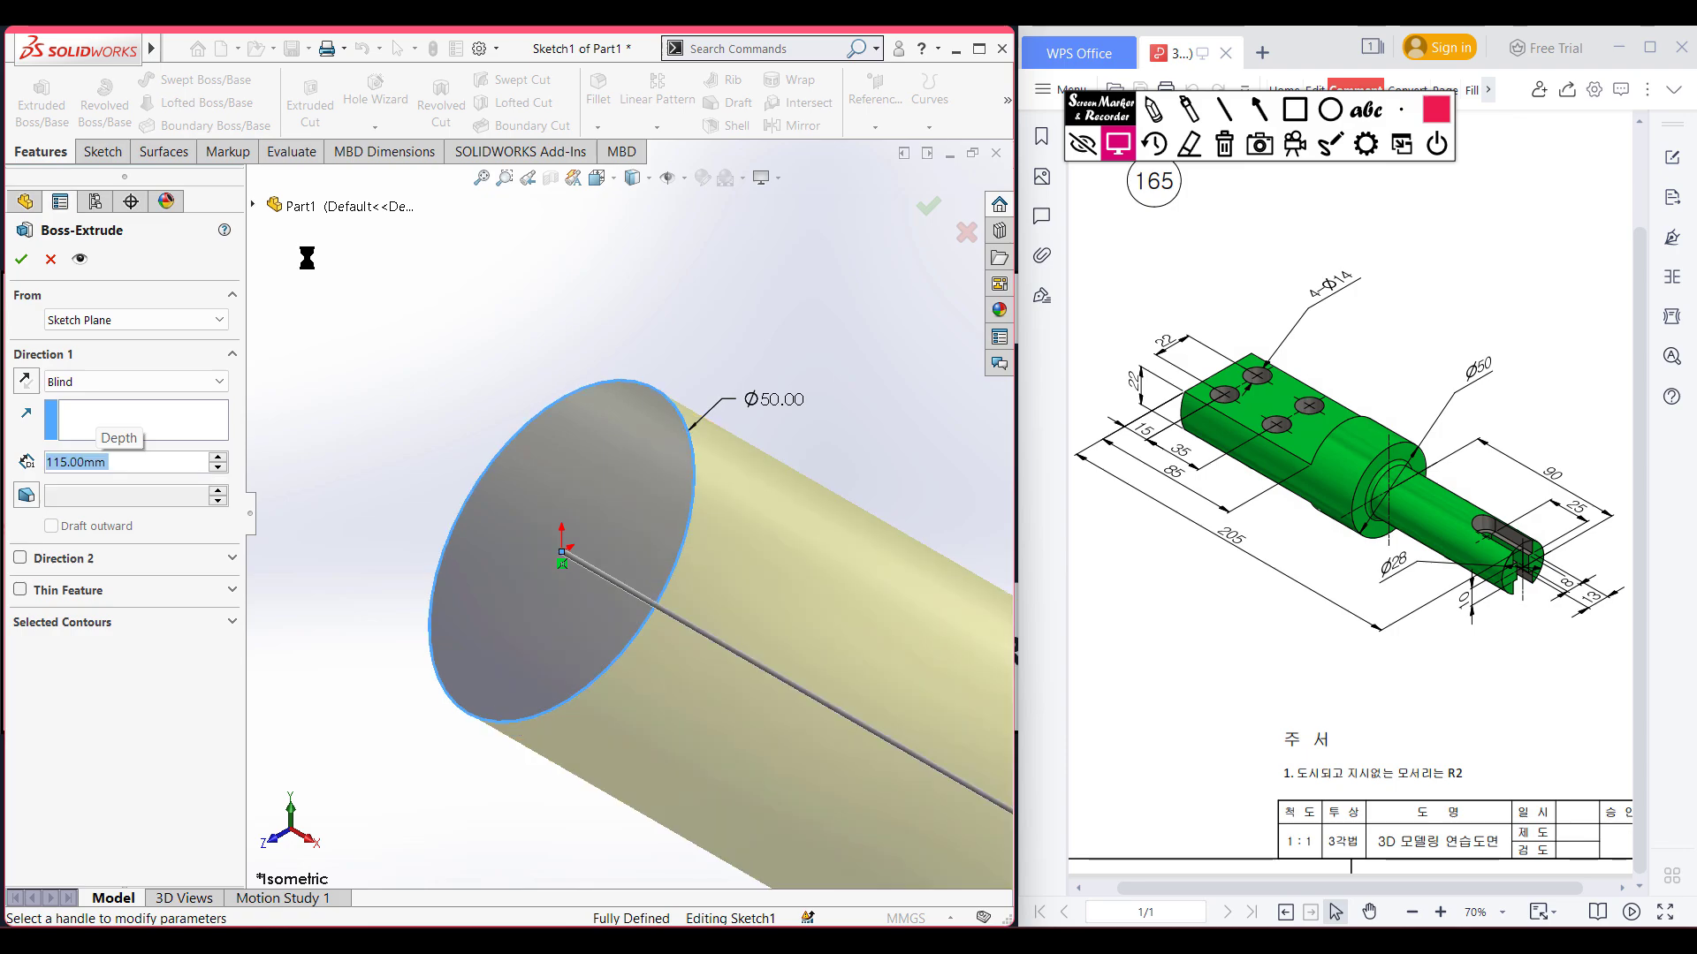
click(25, 381)
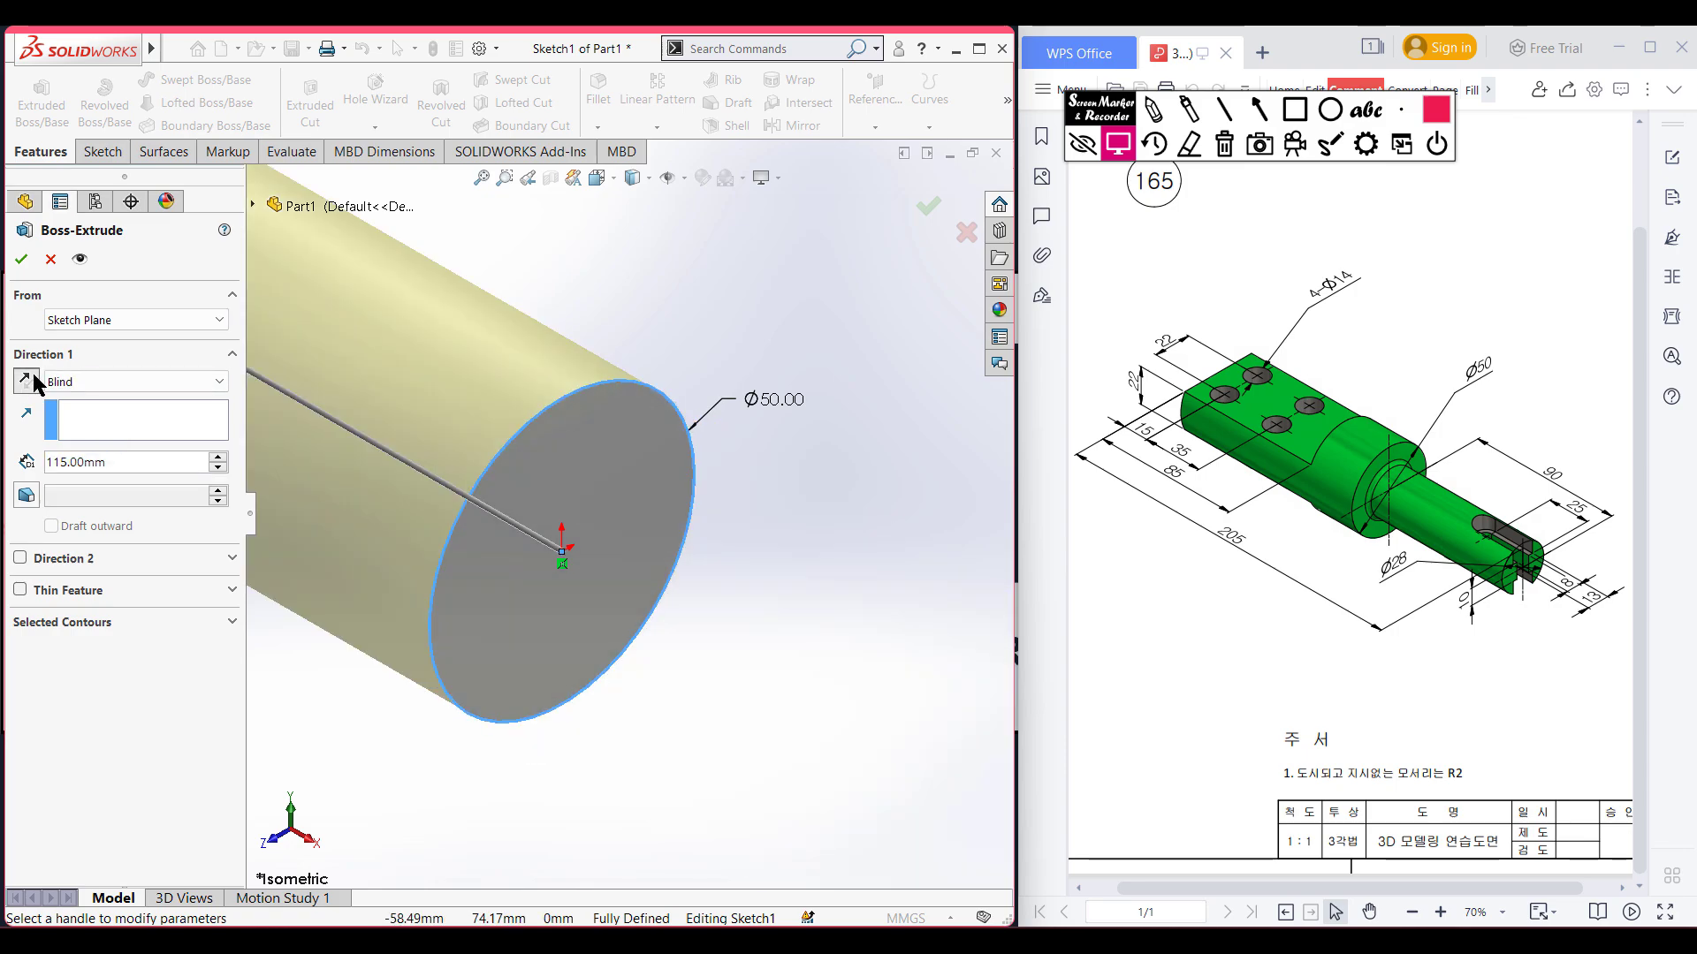
click(21, 260)
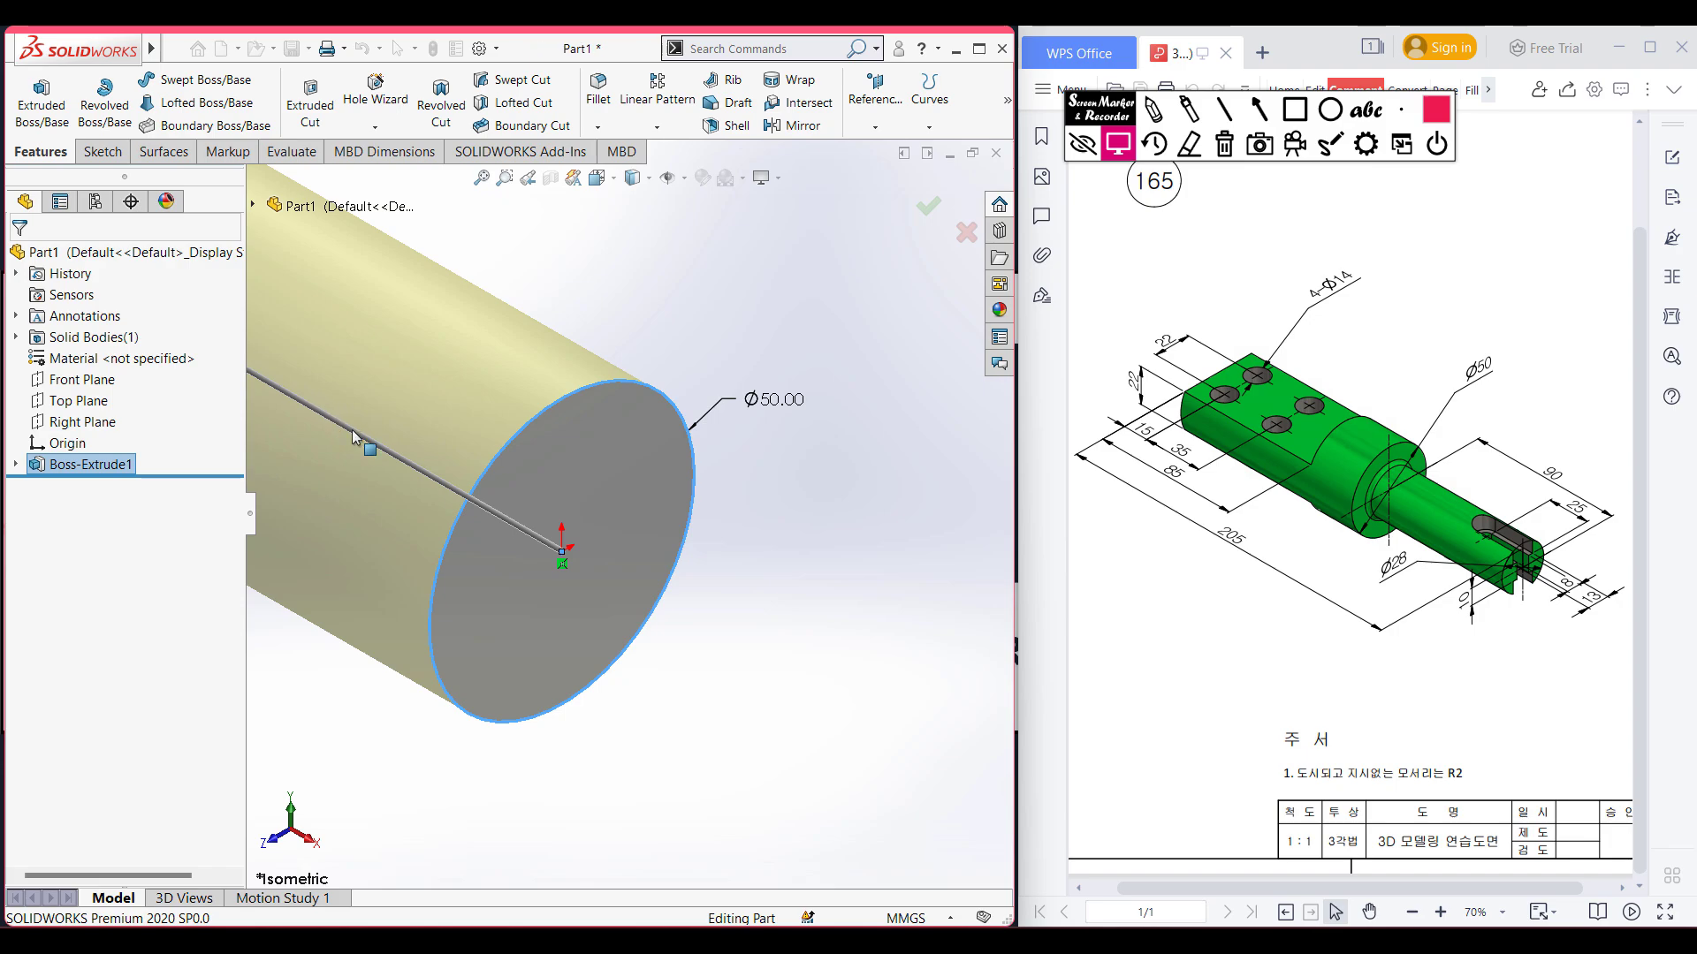
- Sketch a circle of 28 mm diameter centred on the origin on the cylinder's front end face
key(f)
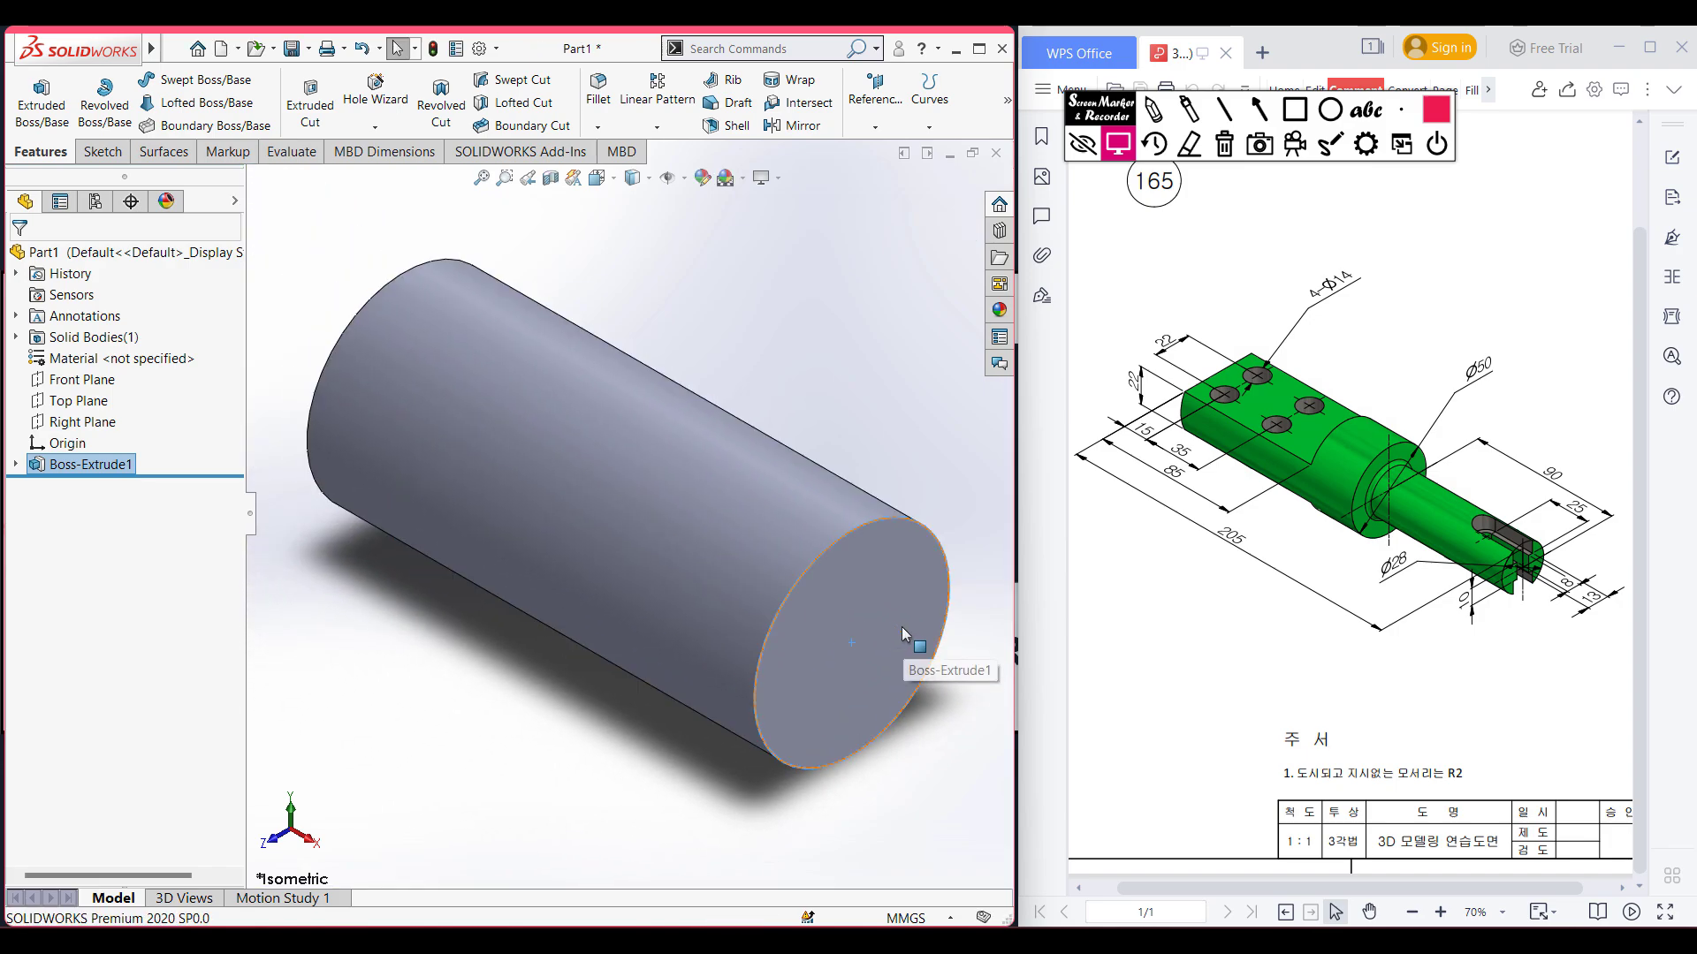
click(884, 608)
right_click(884, 608)
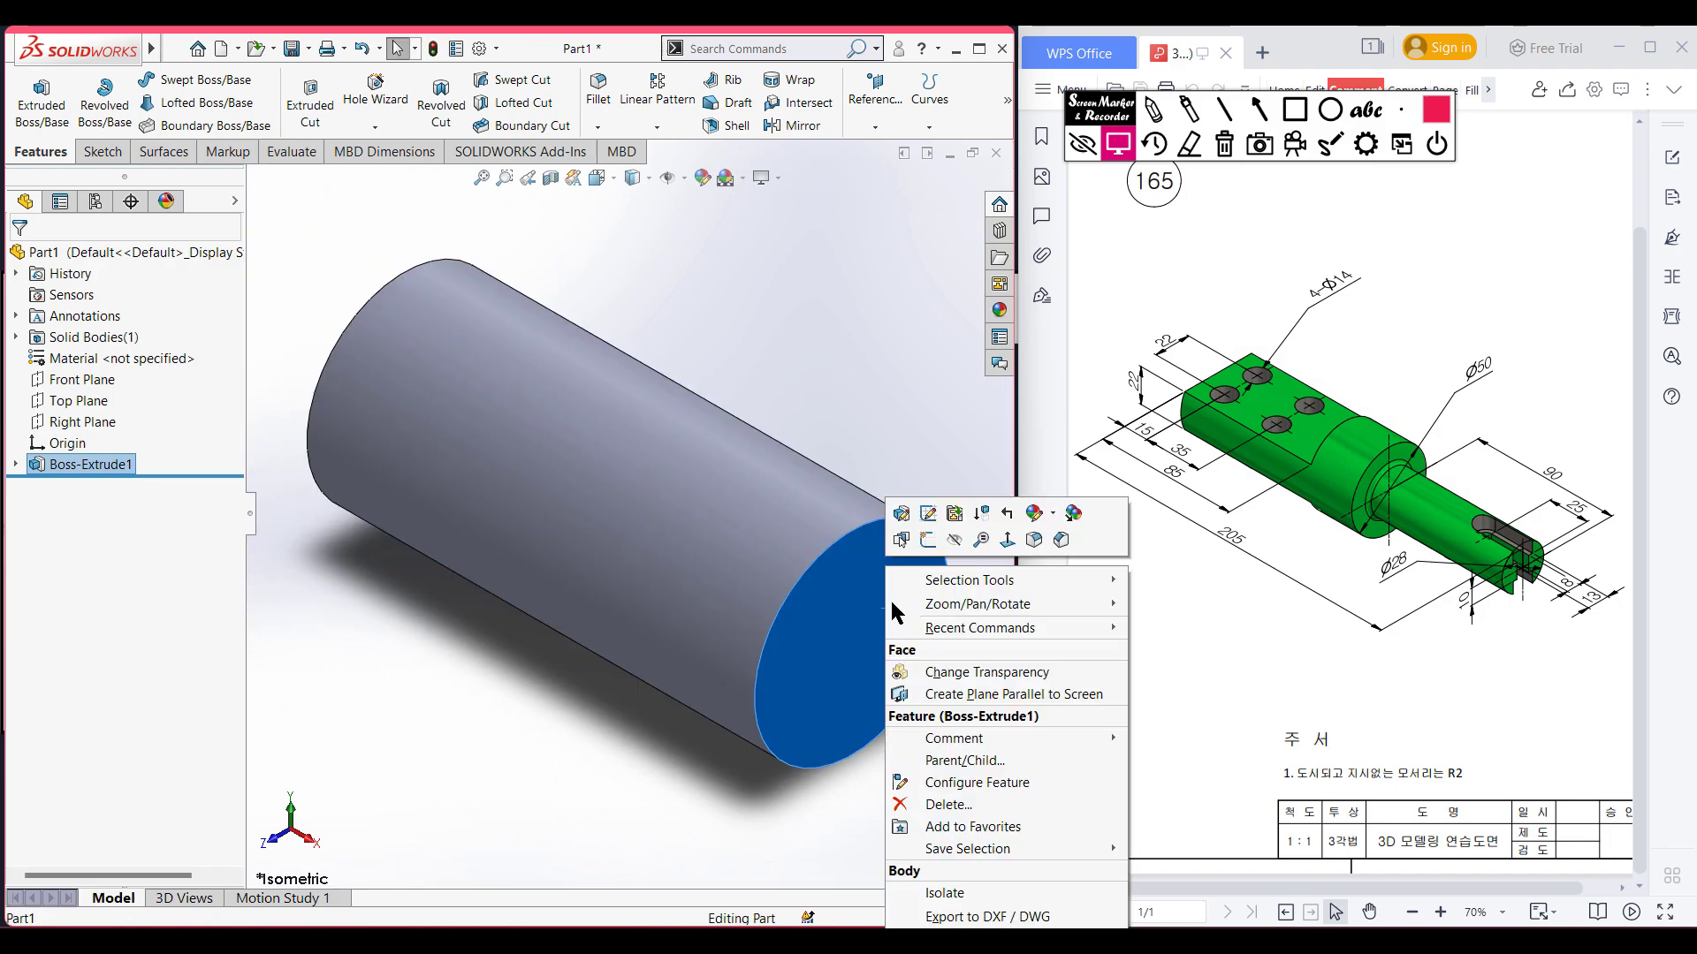
click(926, 544)
key(ctrl+8)
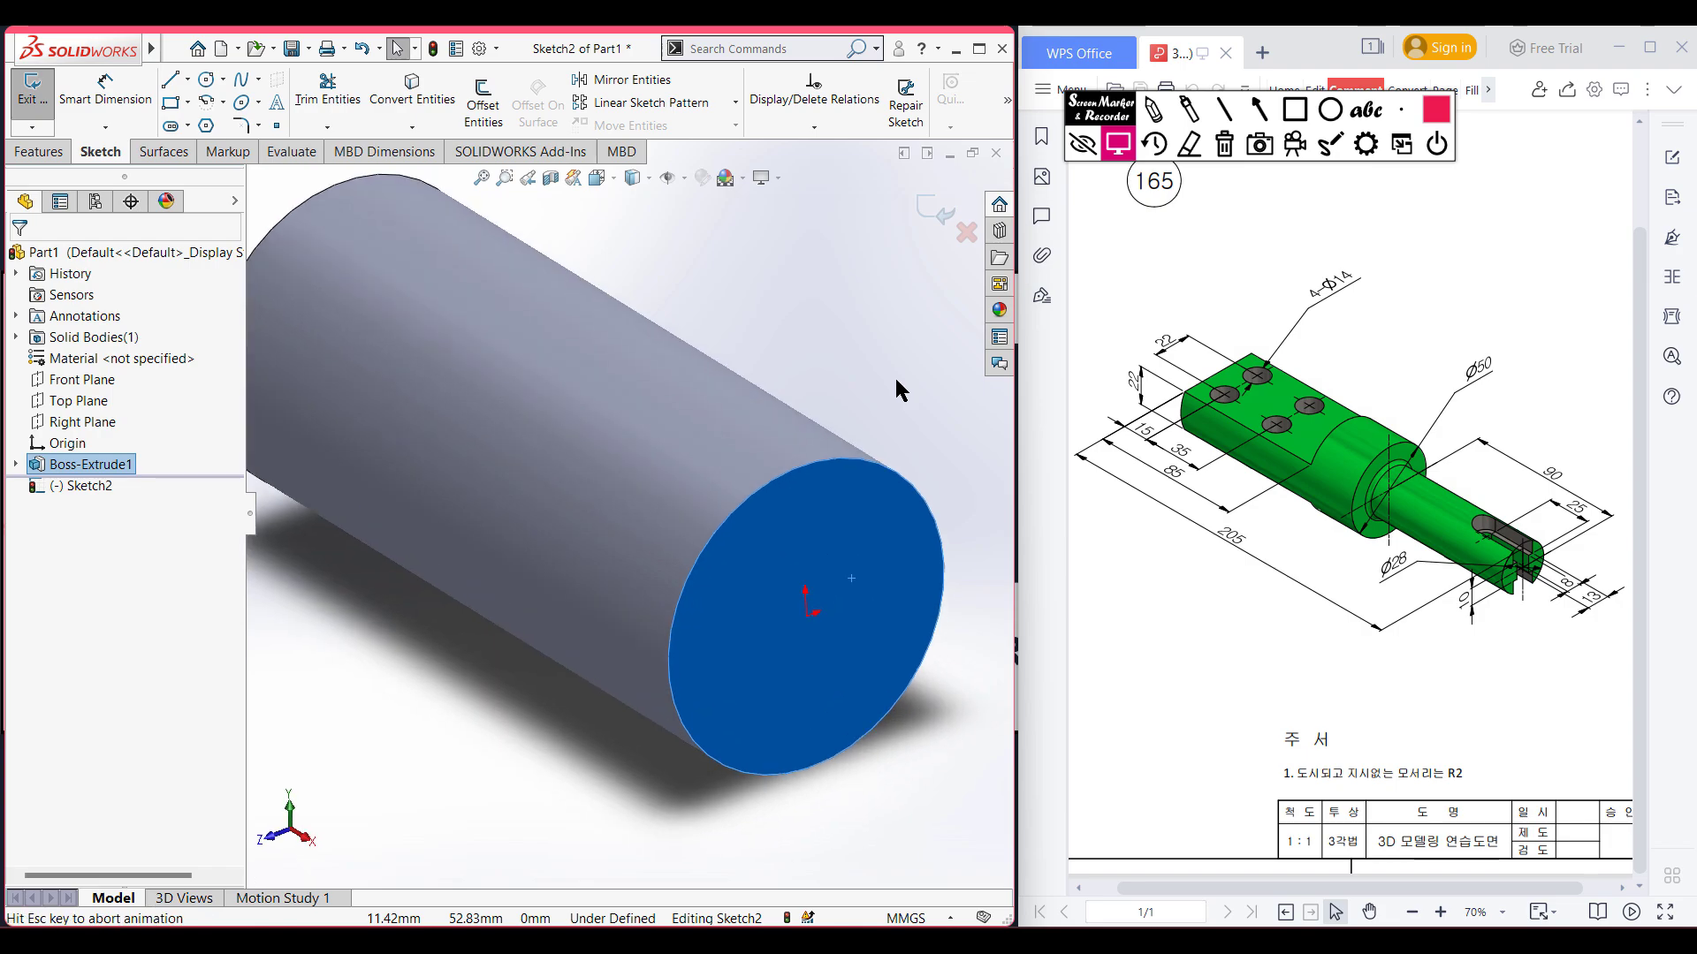
right_drag(393, 243, 468, 231)
click(629, 515)
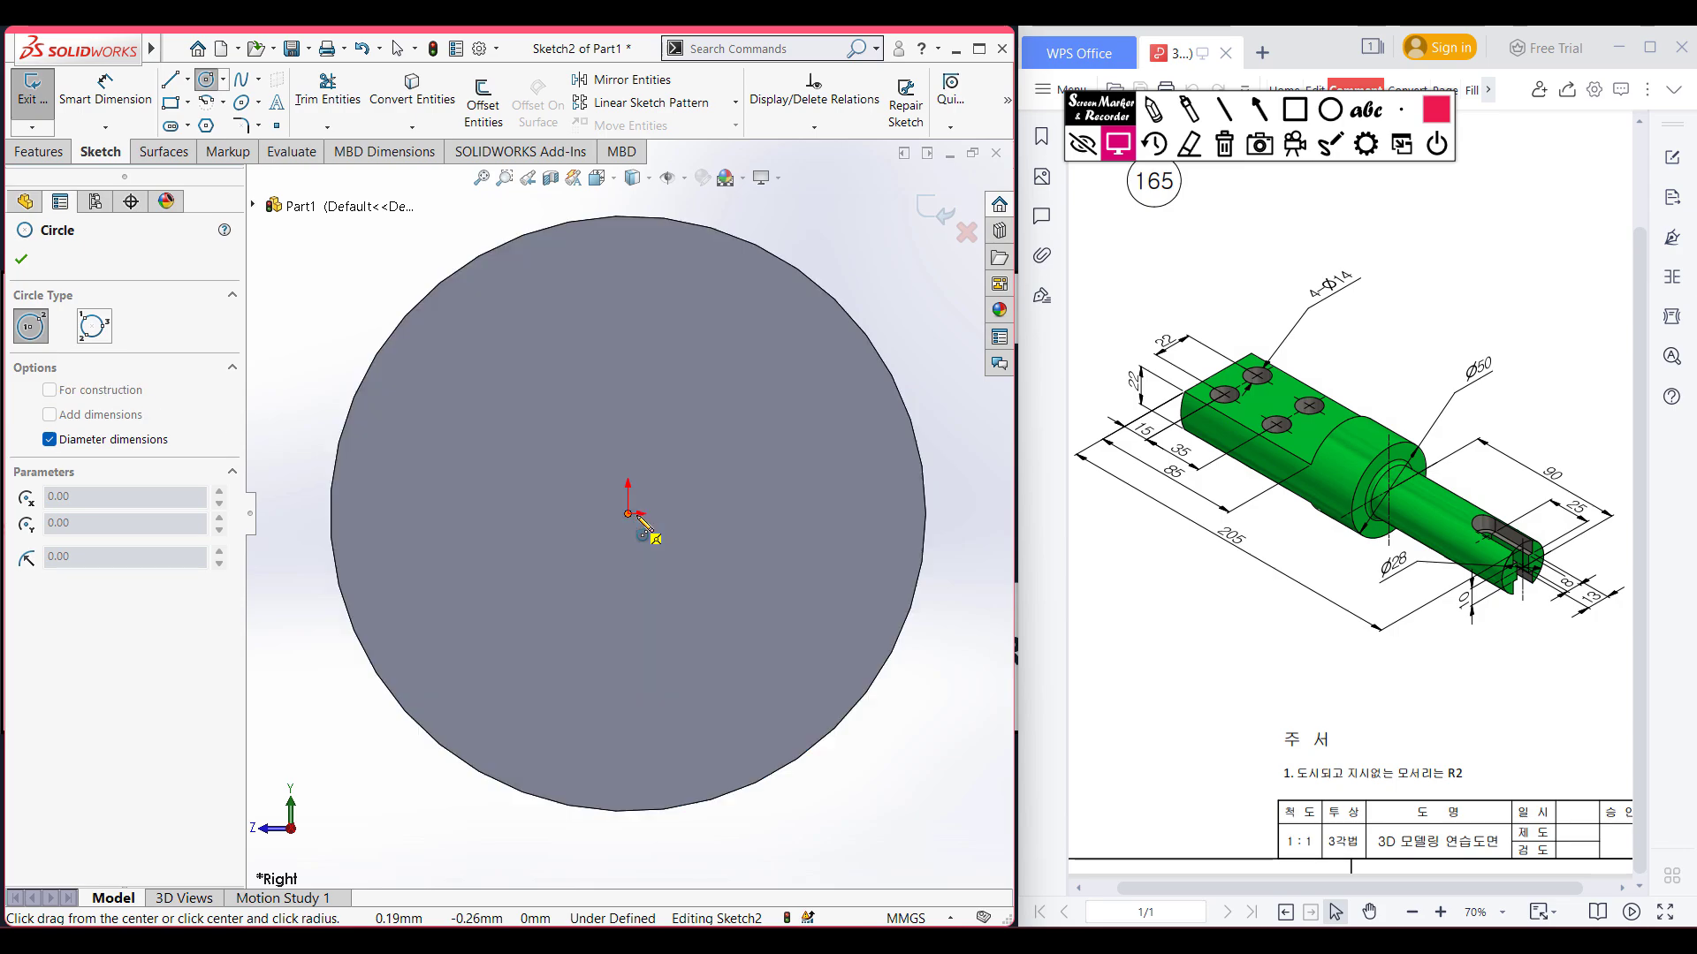
text(14)
key(Return)
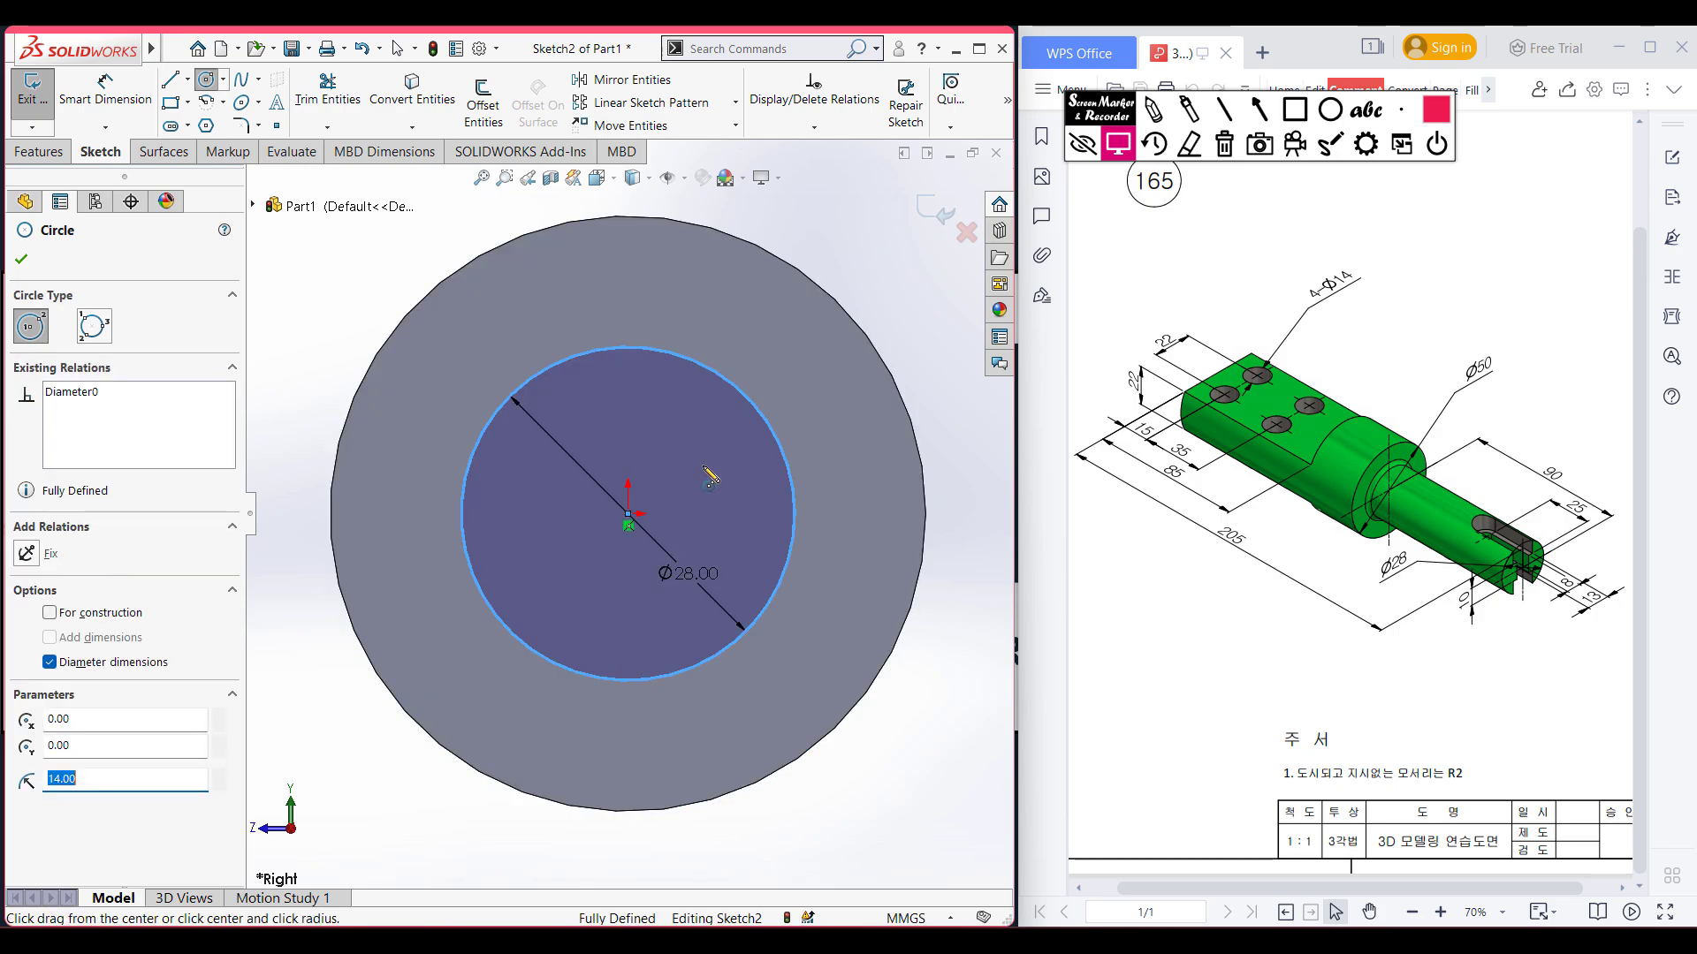
- Extrude the 28 mm circle outward to a blind depth of 90 mm, merged with the cylinder
key(ctrl+7)
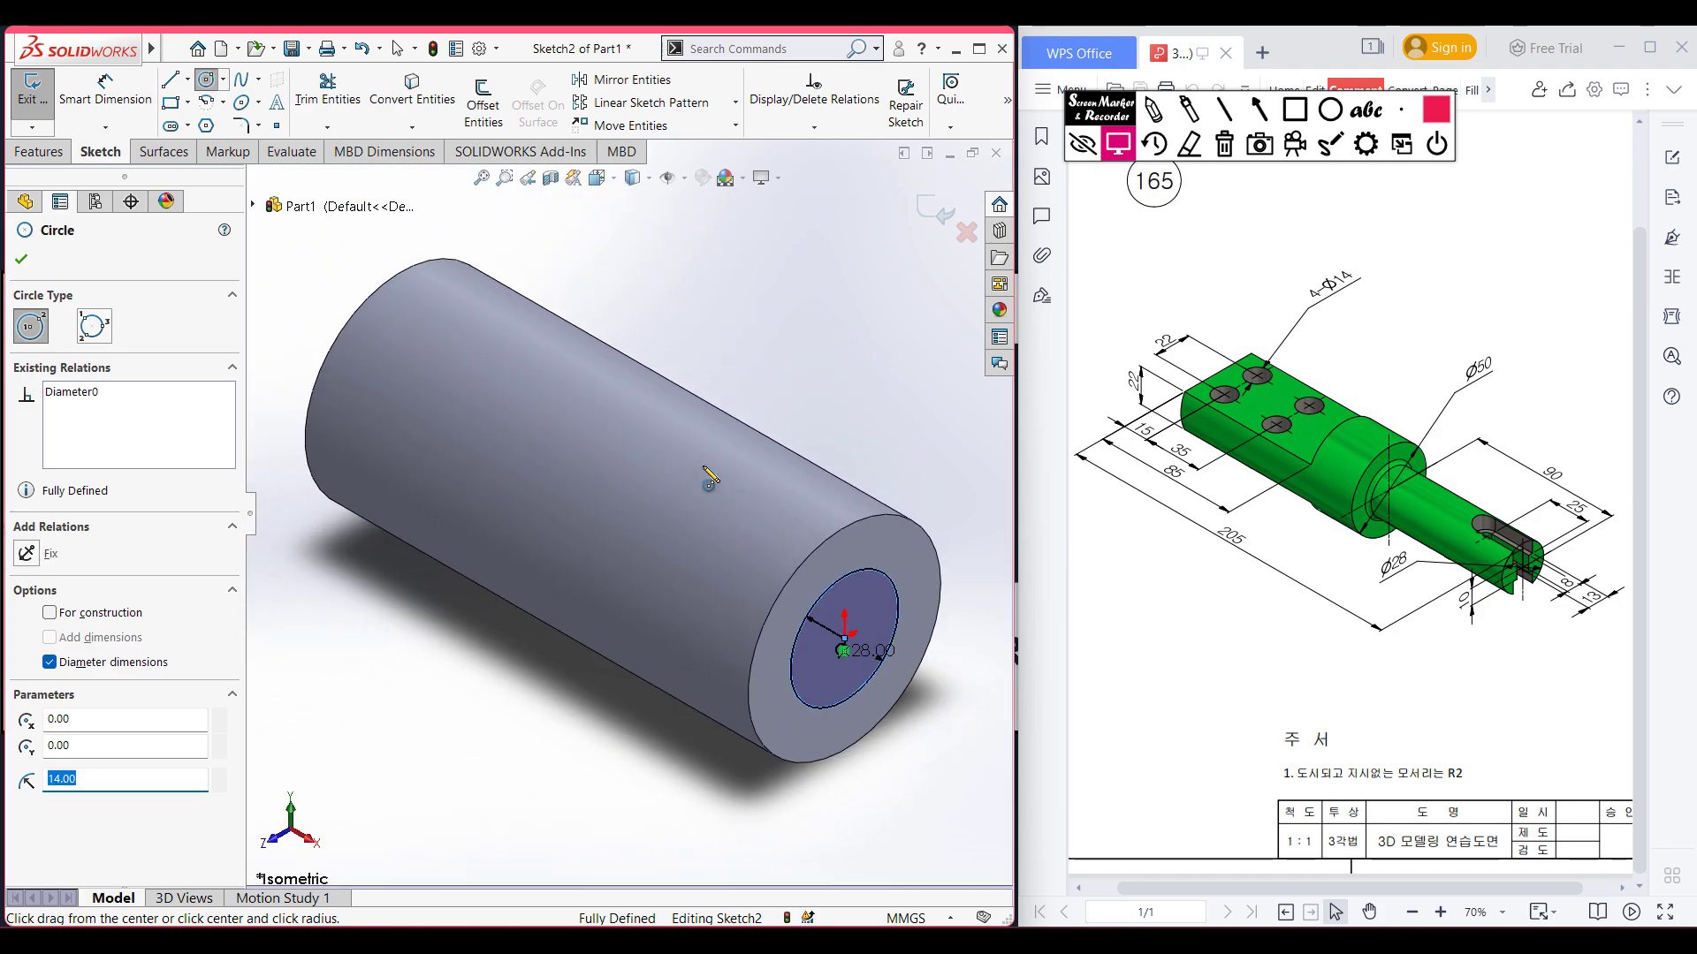
click(45, 148)
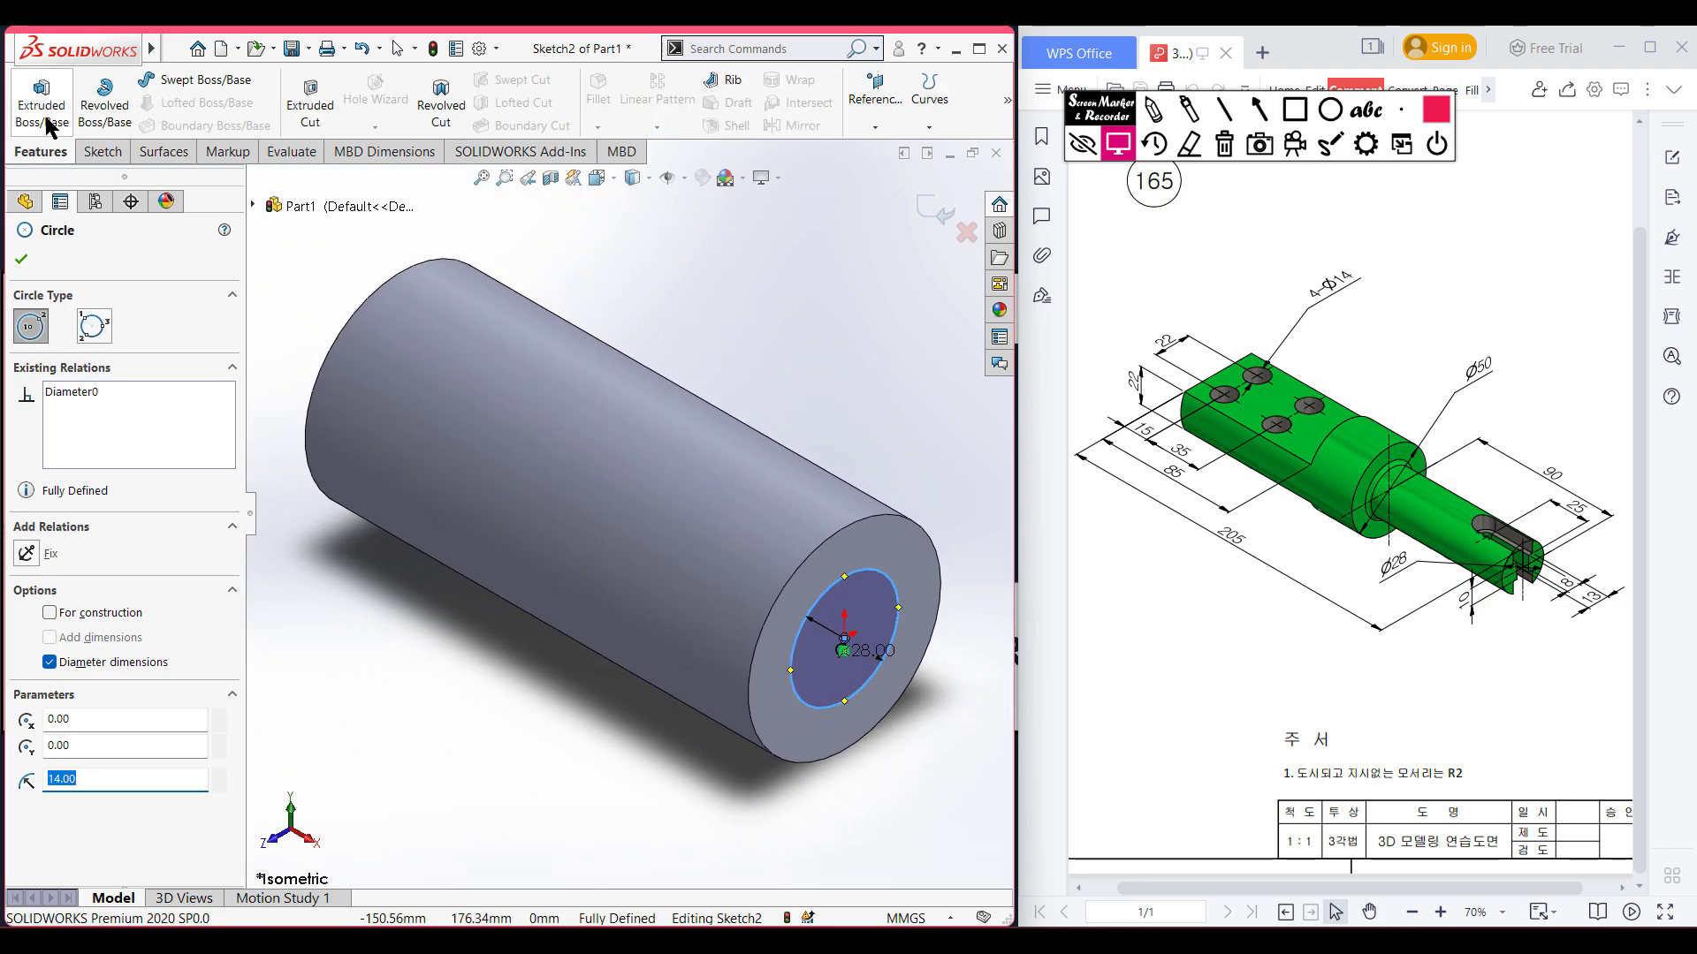
click(42, 99)
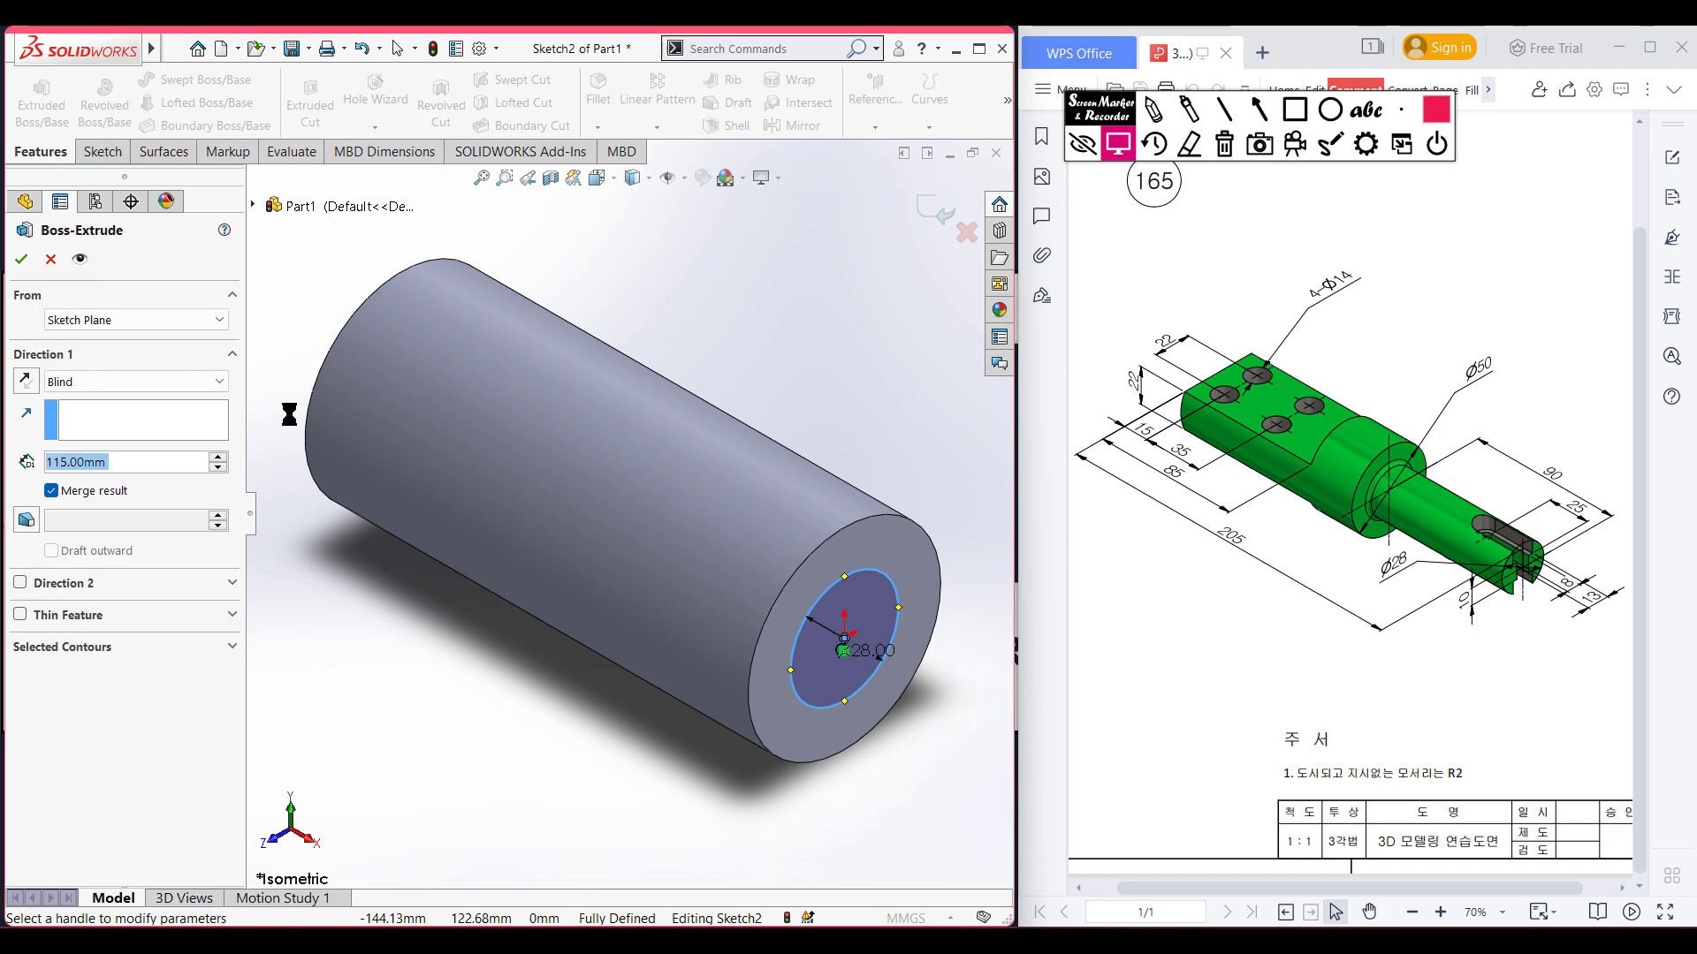
text(9)
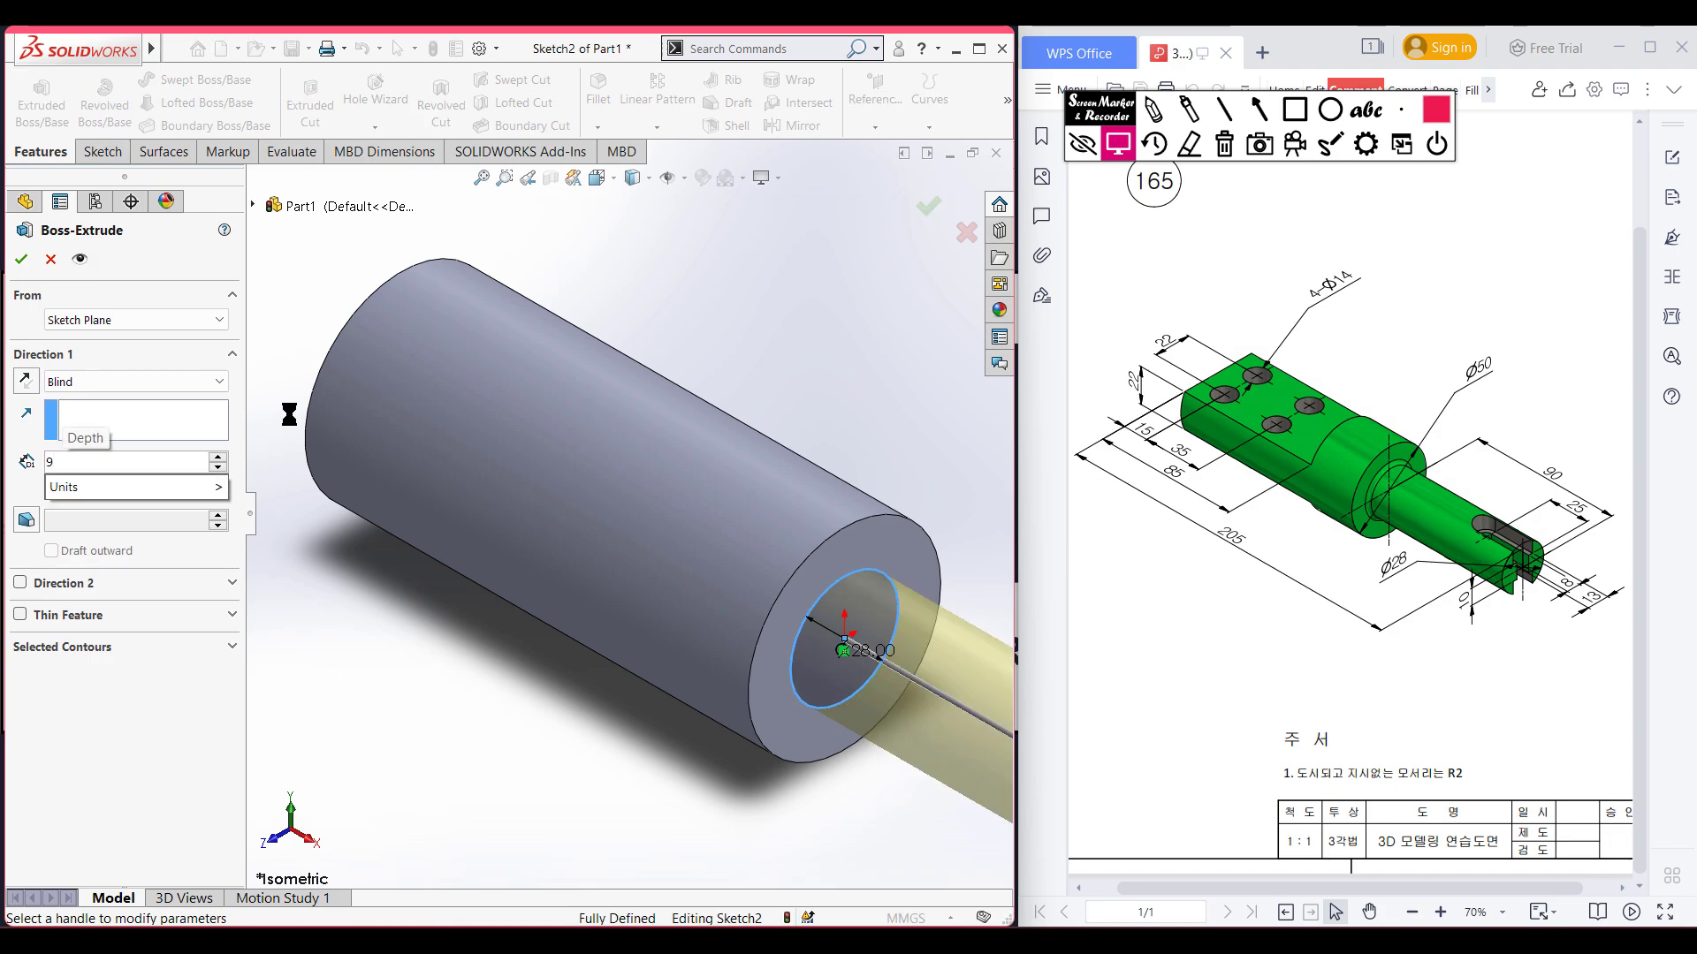
text(0)
key(Return)
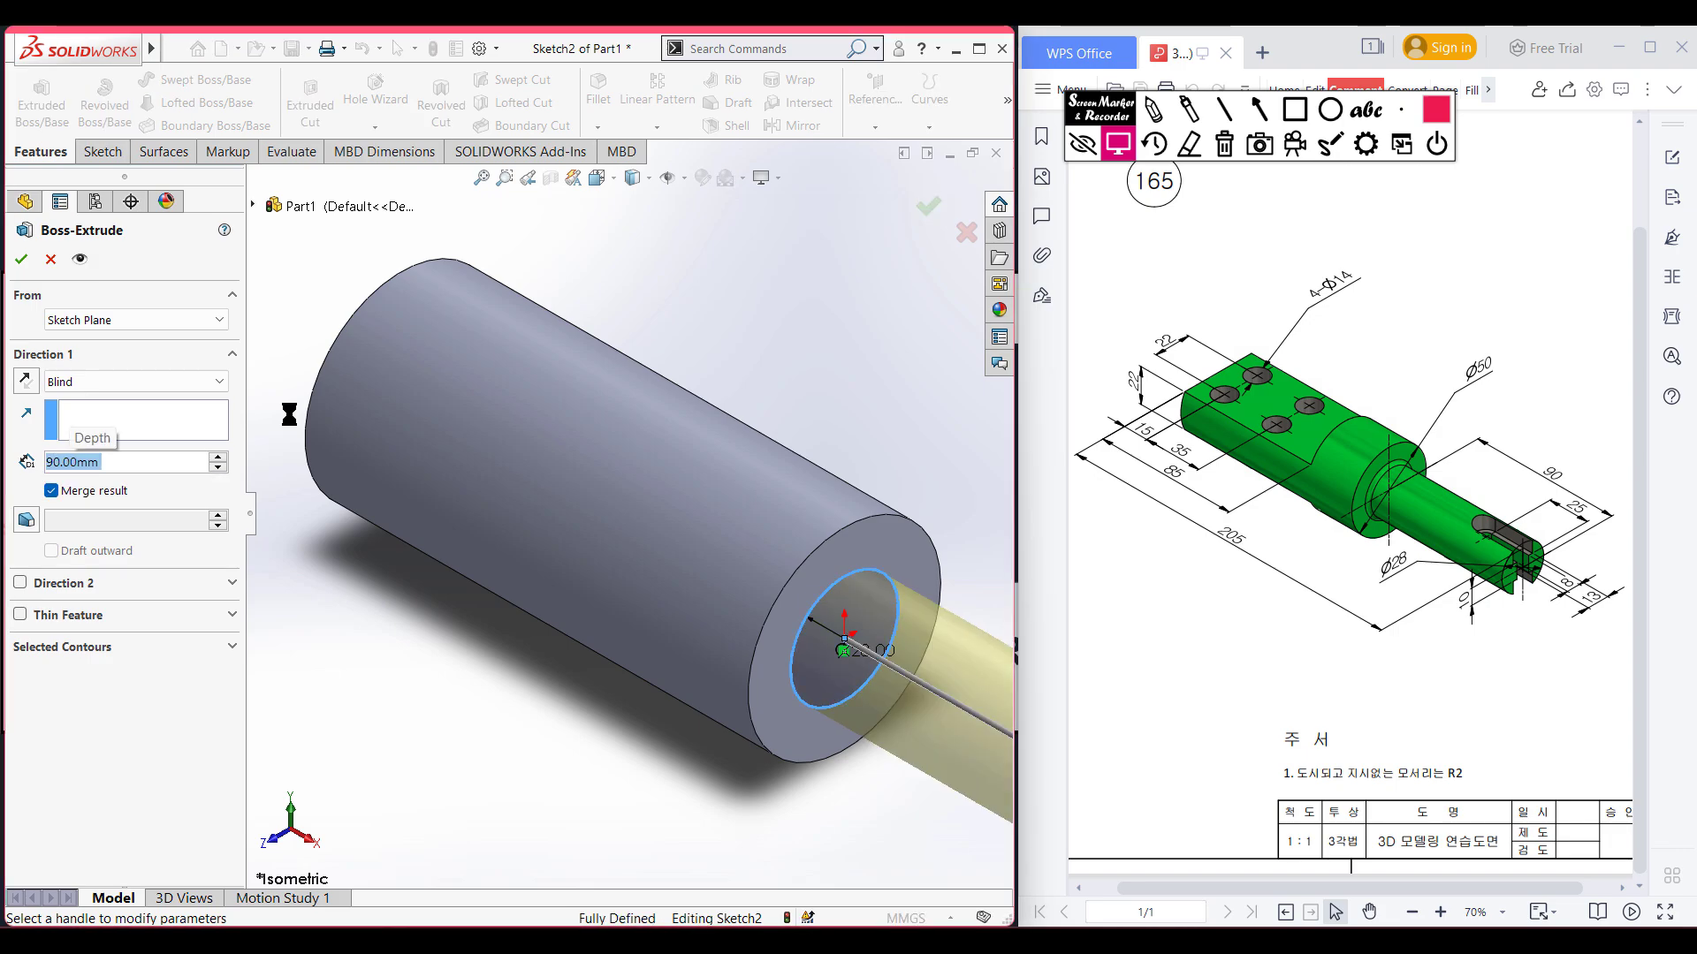
click(21, 259)
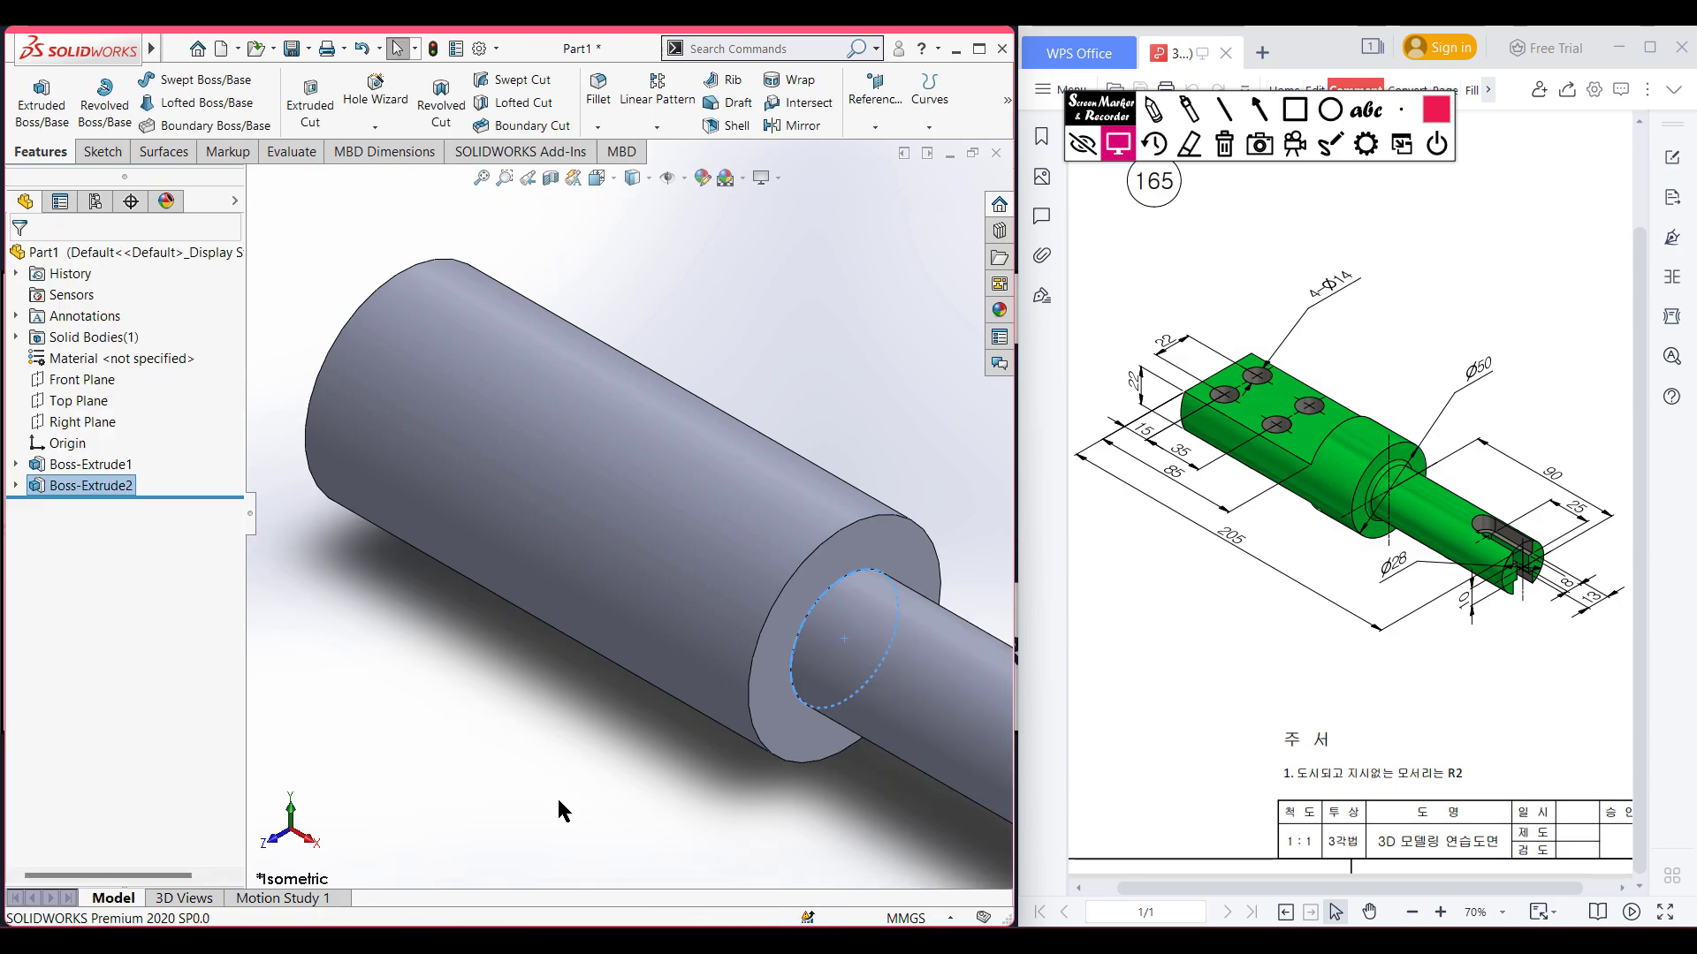
key(f)
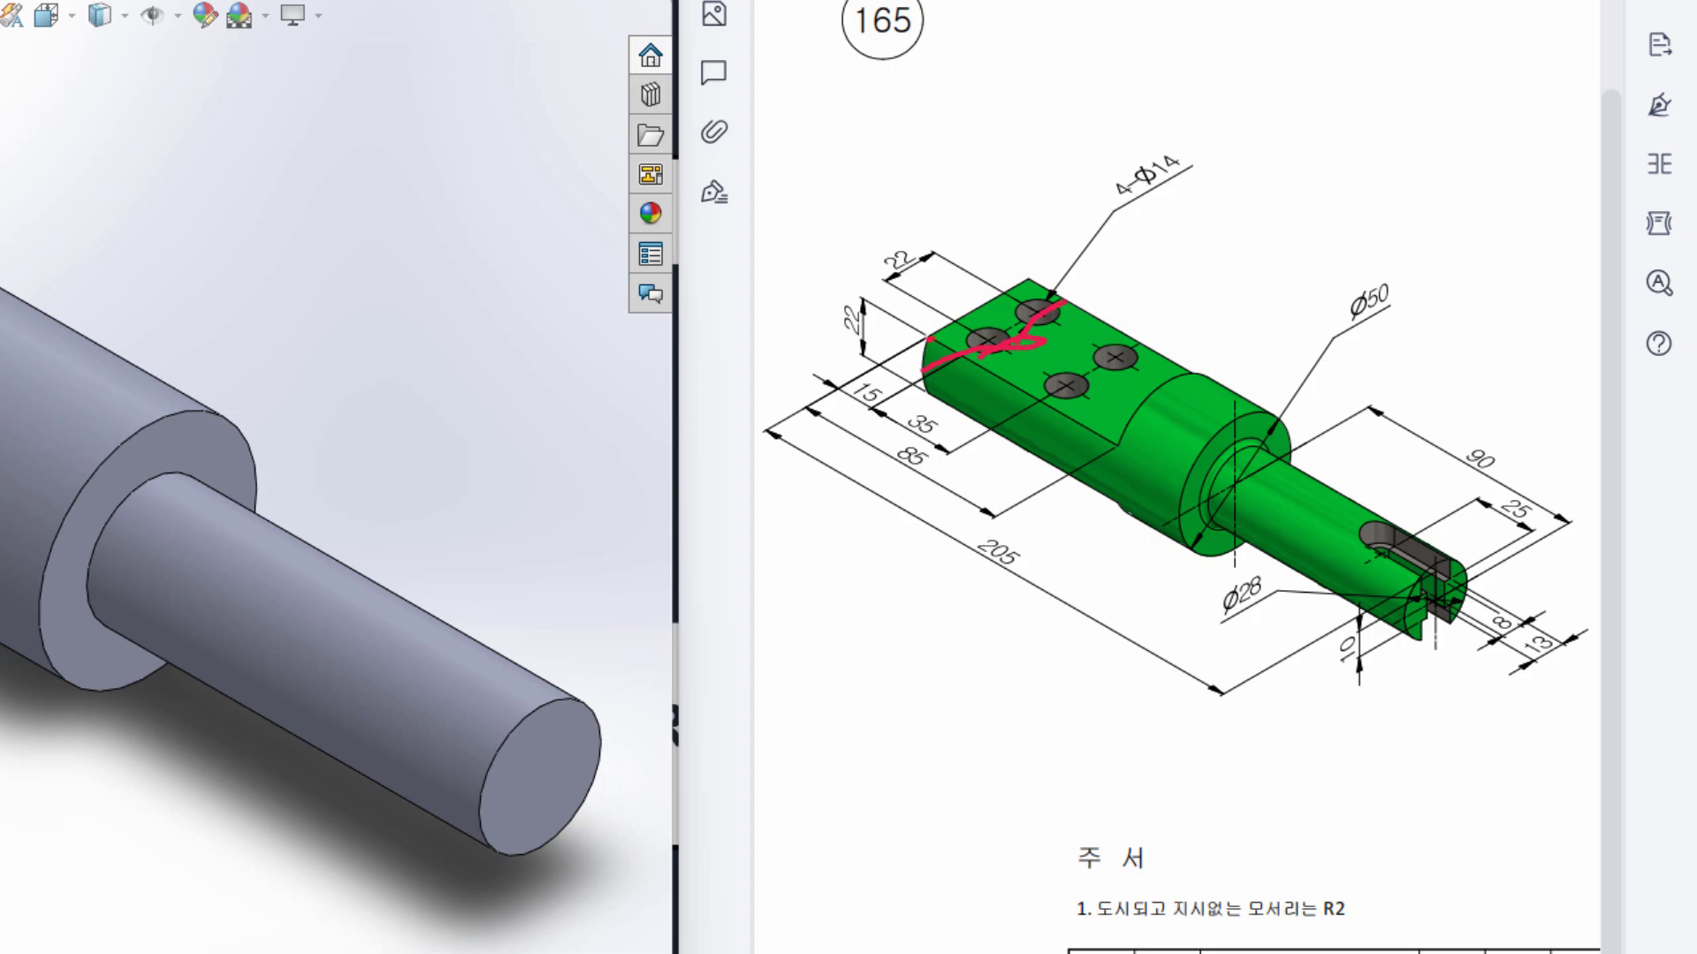
- Examine the flattened end on drawing 165 for the thickness between its flats and their length along the shaft
drag(967, 316, 1037, 272)
drag(919, 399, 1076, 337)
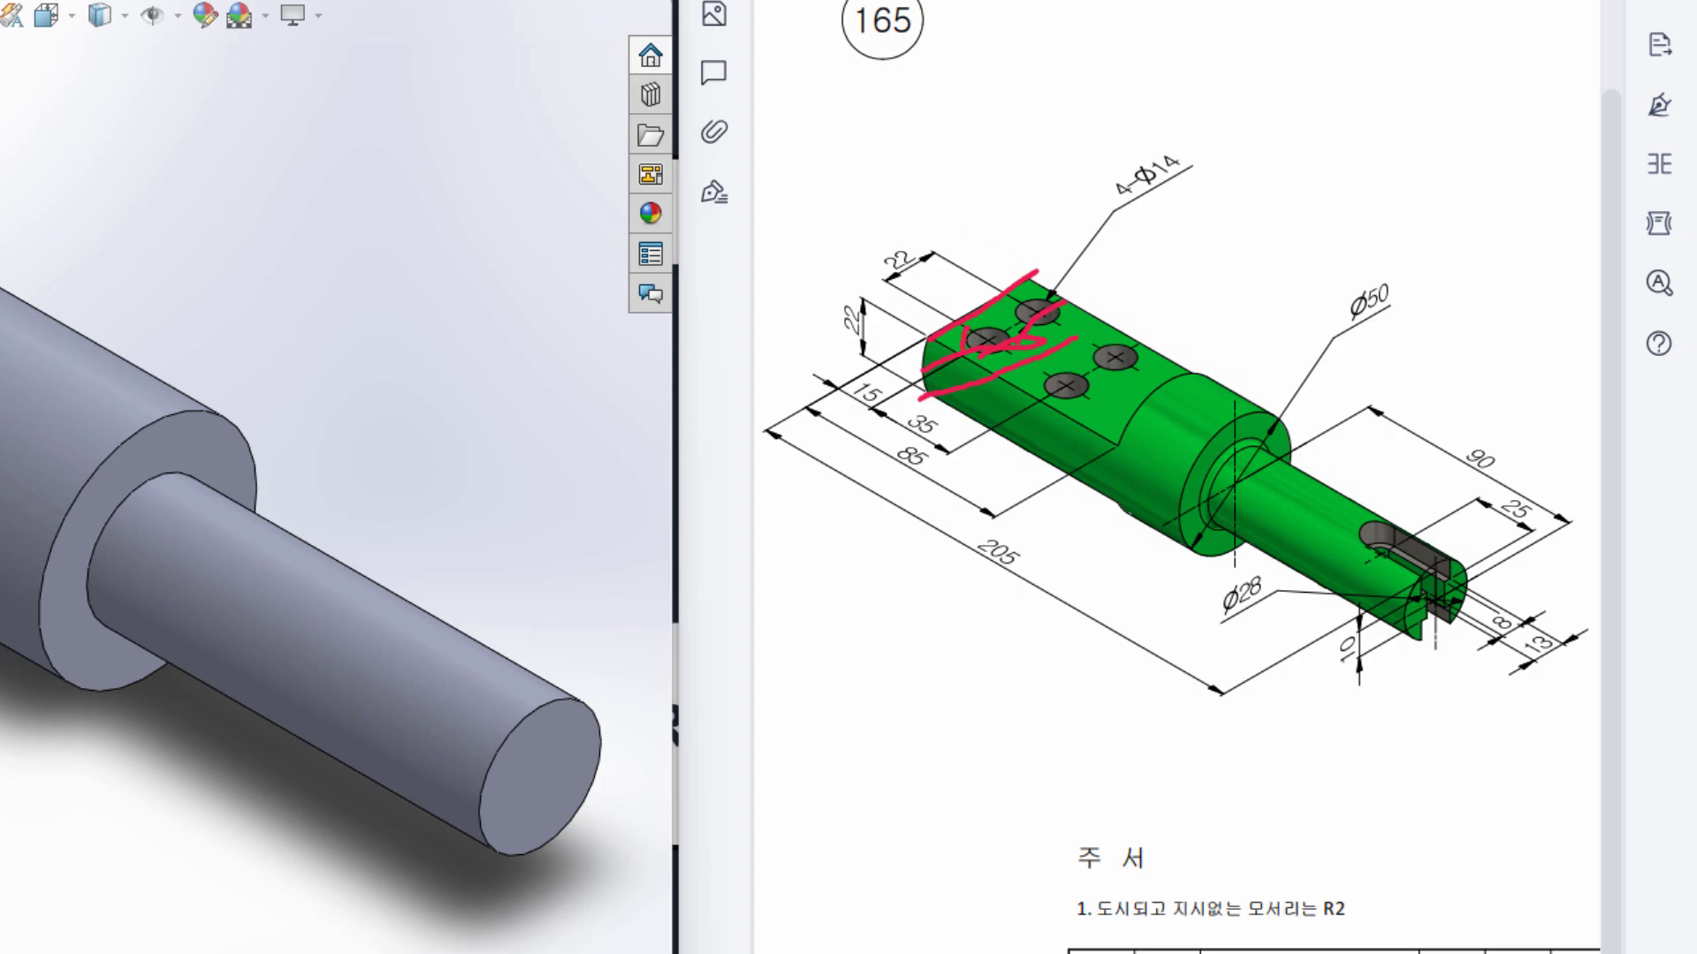
drag(941, 369, 935, 402)
mouse_move(1035, 267)
mouse_down()
mouse_move(1025, 237)
mouse_move(901, 291)
mouse_move(915, 452)
mouse_move(1078, 338)
mouse_up()
drag(861, 388, 933, 354)
drag(1056, 327, 1109, 311)
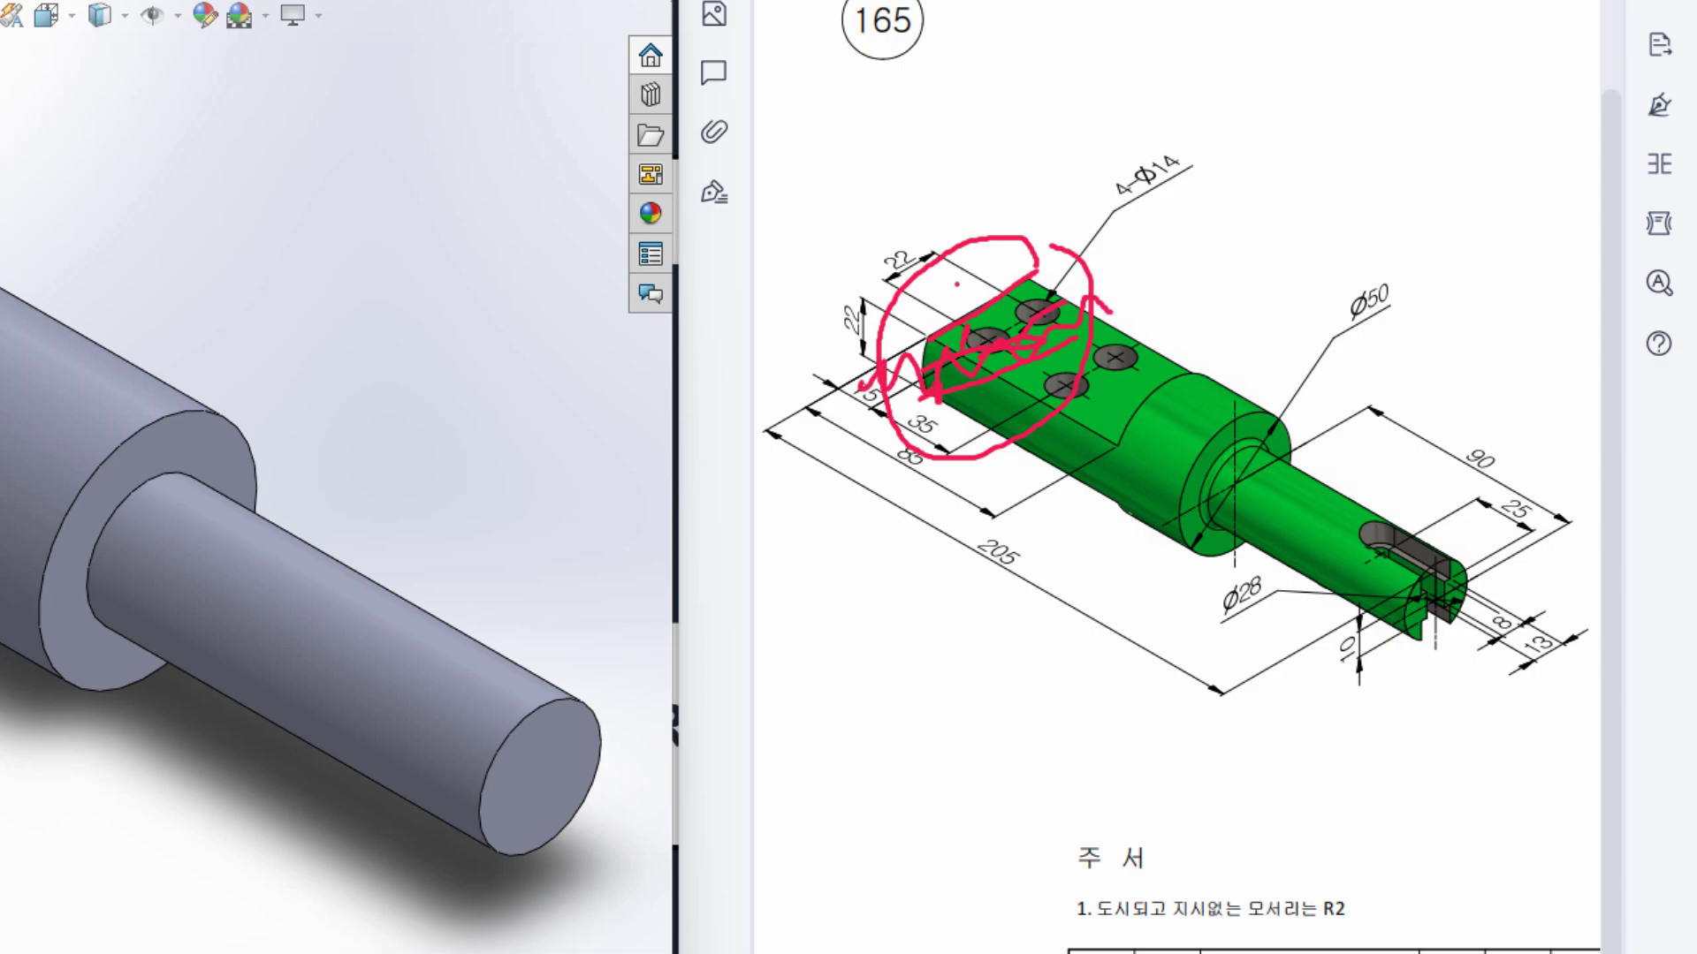
mouse_move(956, 266)
mouse_down()
mouse_move(1191, 345)
mouse_move(1112, 373)
mouse_up()
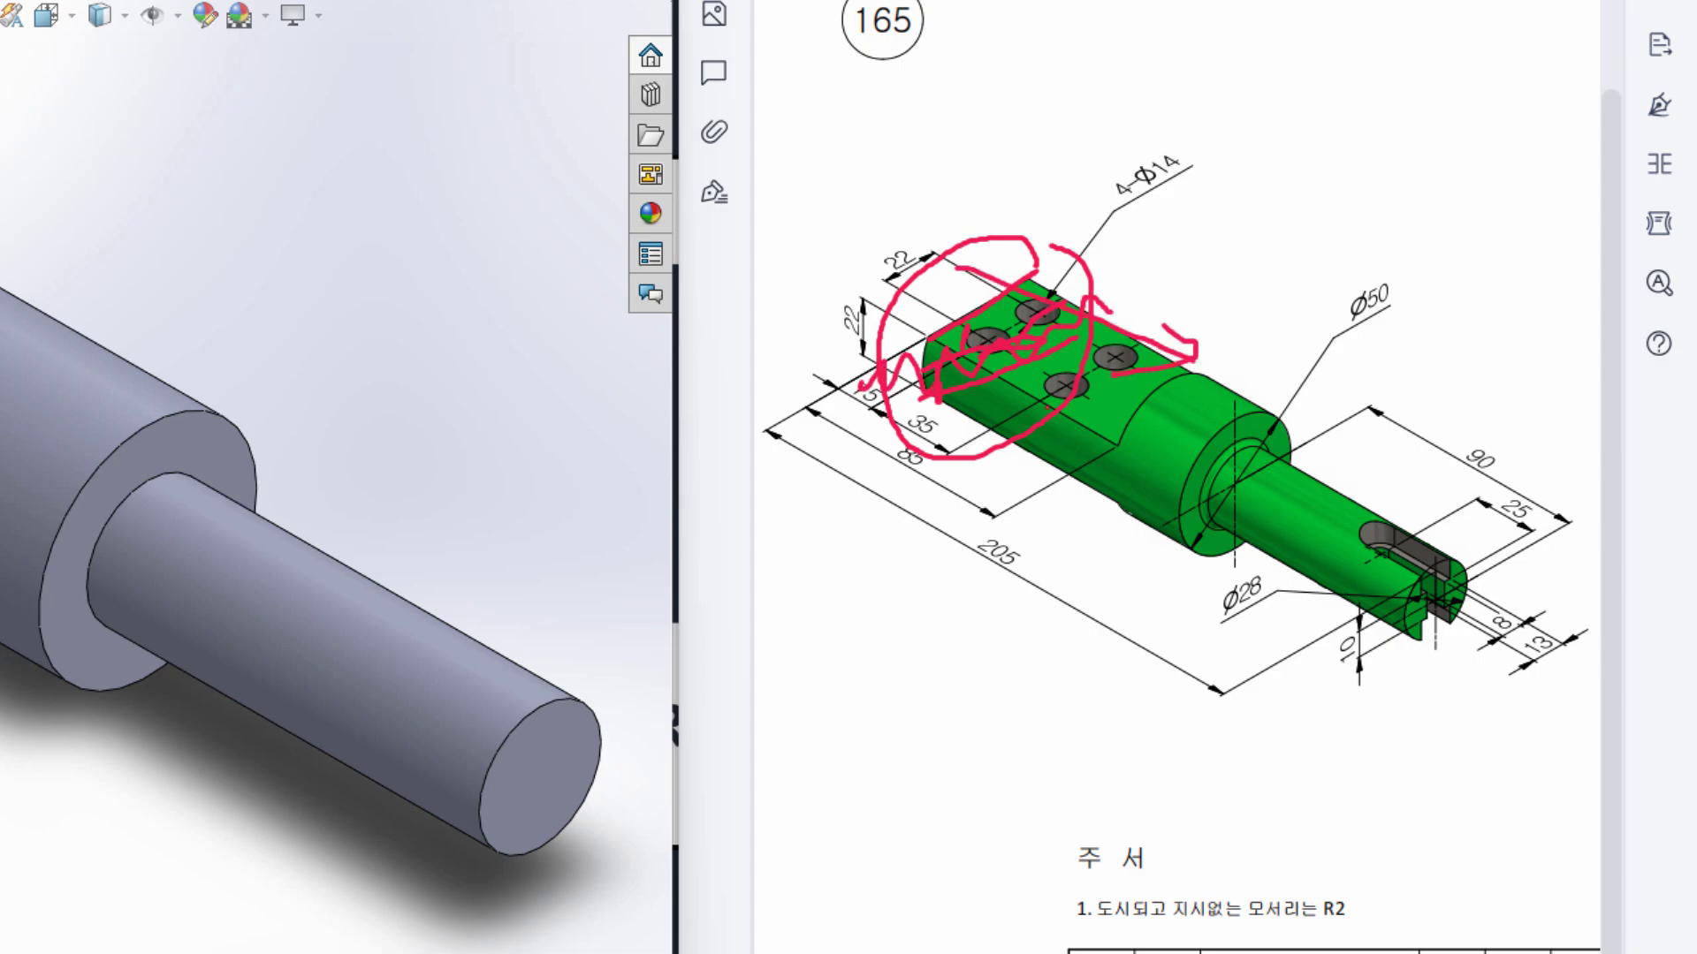
mouse_move(995, 406)
mouse_down()
mouse_move(1122, 493)
mouse_move(1094, 509)
mouse_up()
key(e)
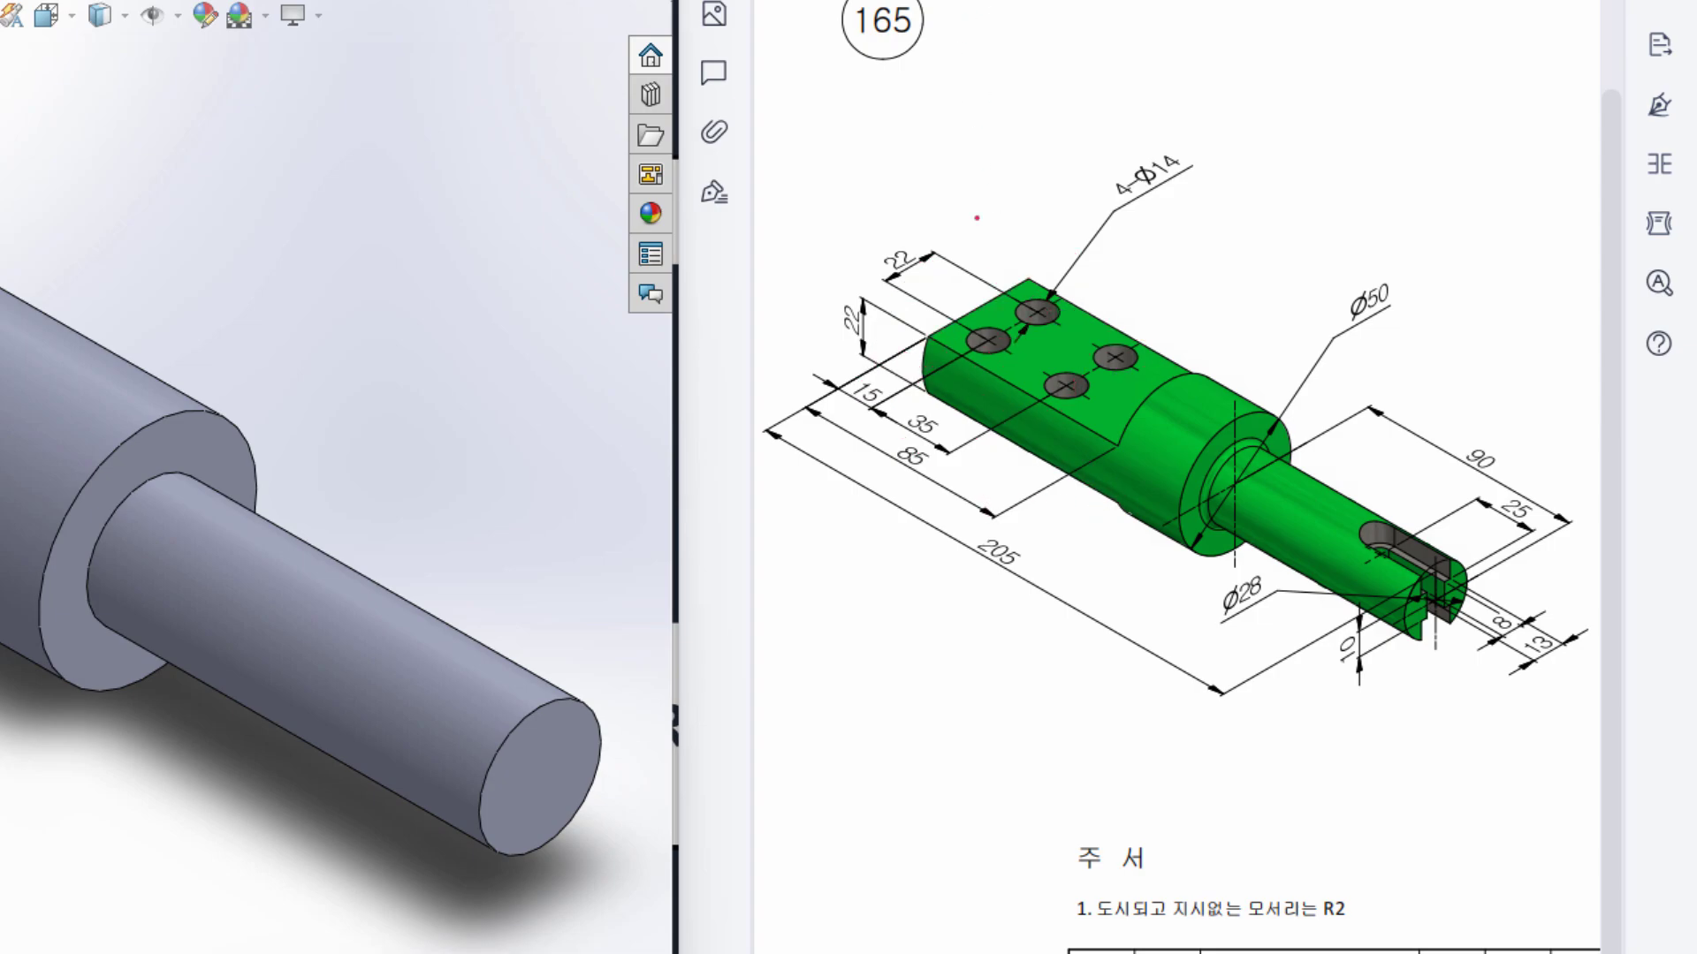
mouse_move(923, 445)
mouse_down()
mouse_move(877, 465)
mouse_move(916, 495)
mouse_move(943, 439)
mouse_move(887, 450)
mouse_up()
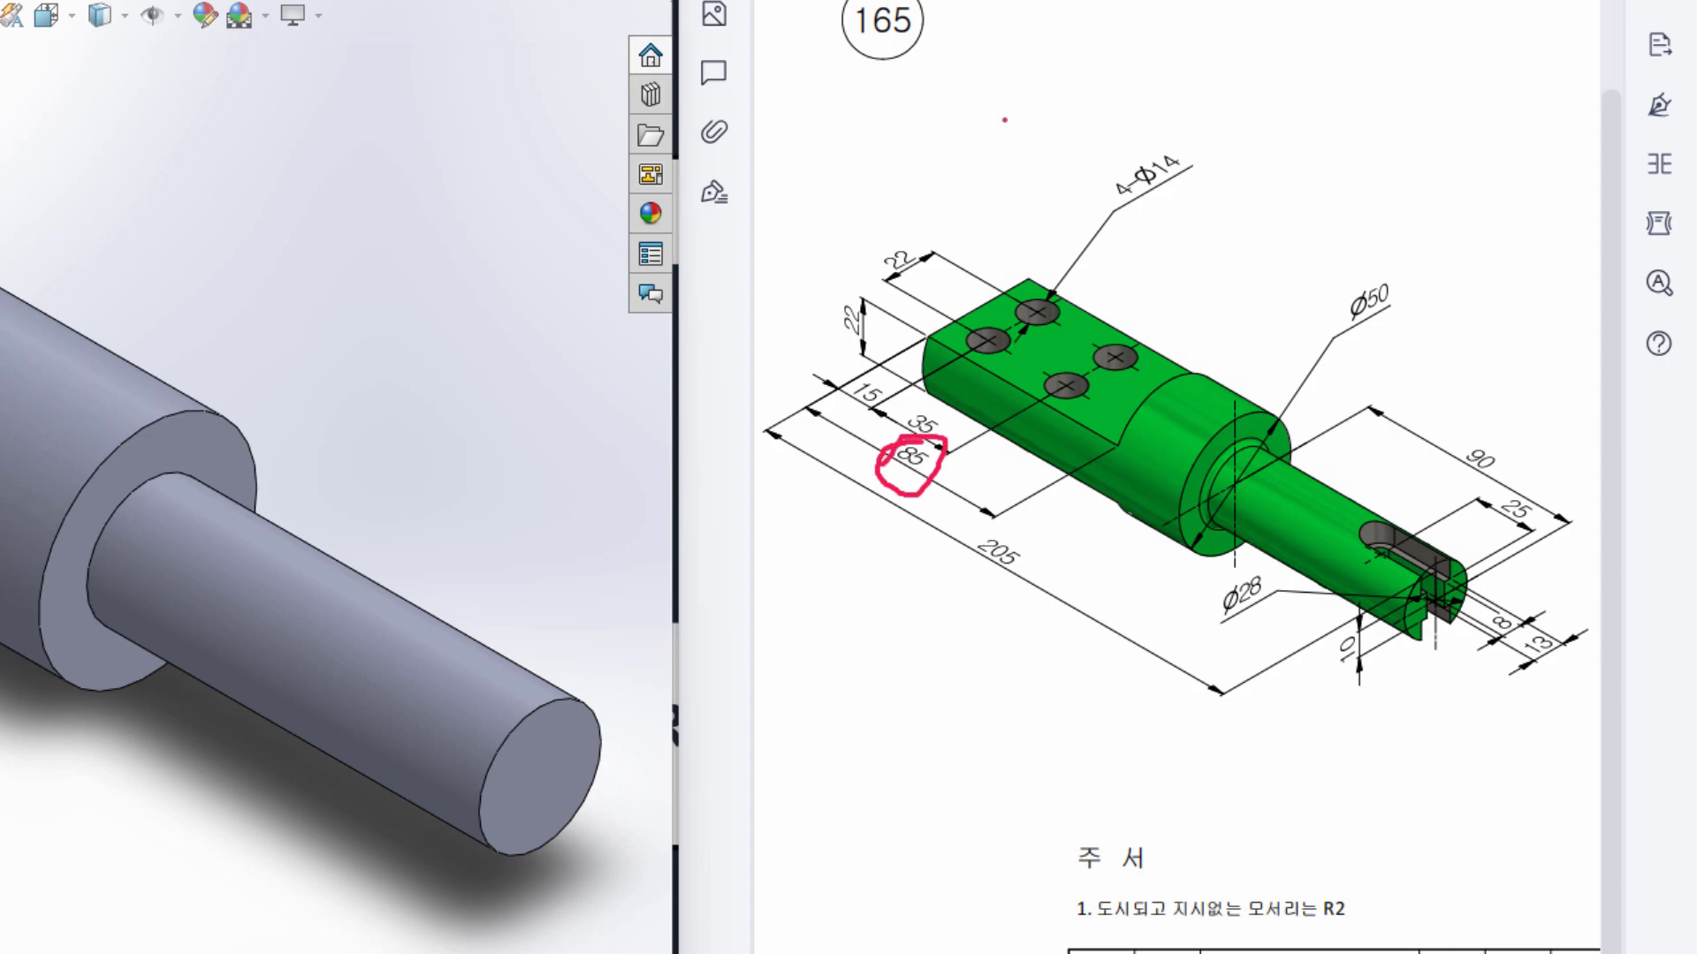
key(e)
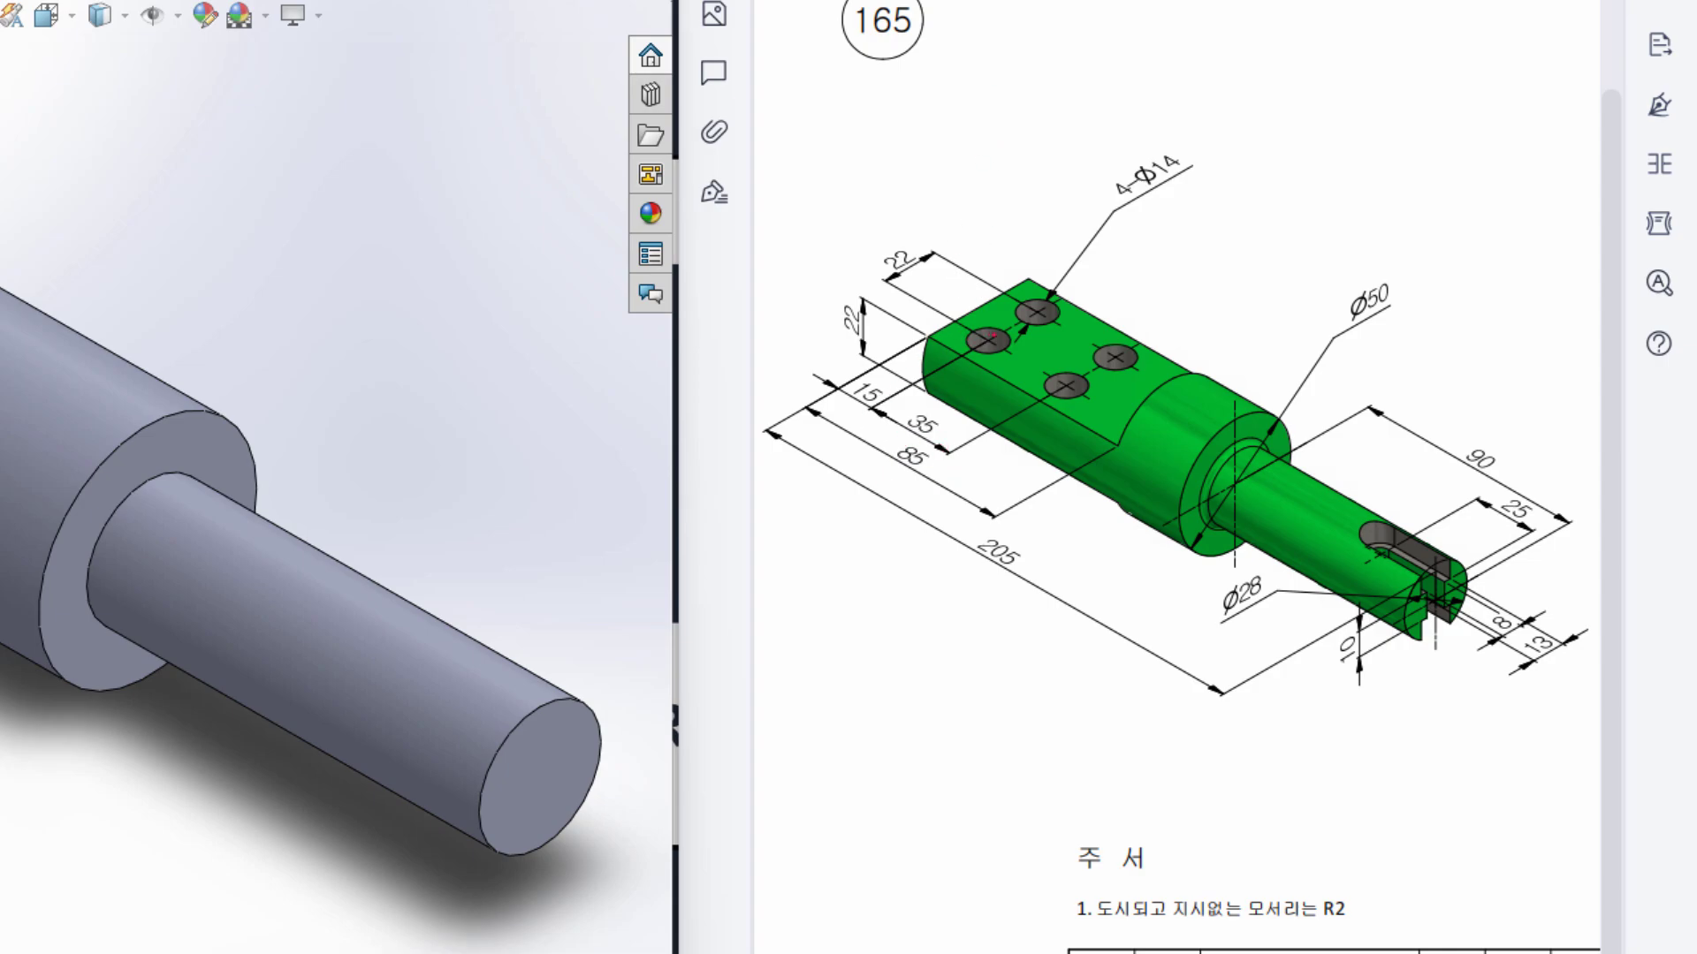
- Examine the four holes in the flattened end on the drawing for their diameter, end distance and spacing
drag(967, 357, 1009, 336)
drag(1079, 399, 1083, 376)
mouse_move(1170, 137)
mouse_down()
mouse_move(1127, 161)
mouse_move(1145, 190)
mouse_move(1200, 183)
mouse_move(1165, 133)
mouse_up()
mouse_move(886, 369)
mouse_down()
mouse_move(836, 387)
mouse_move(902, 393)
mouse_move(883, 354)
mouse_up()
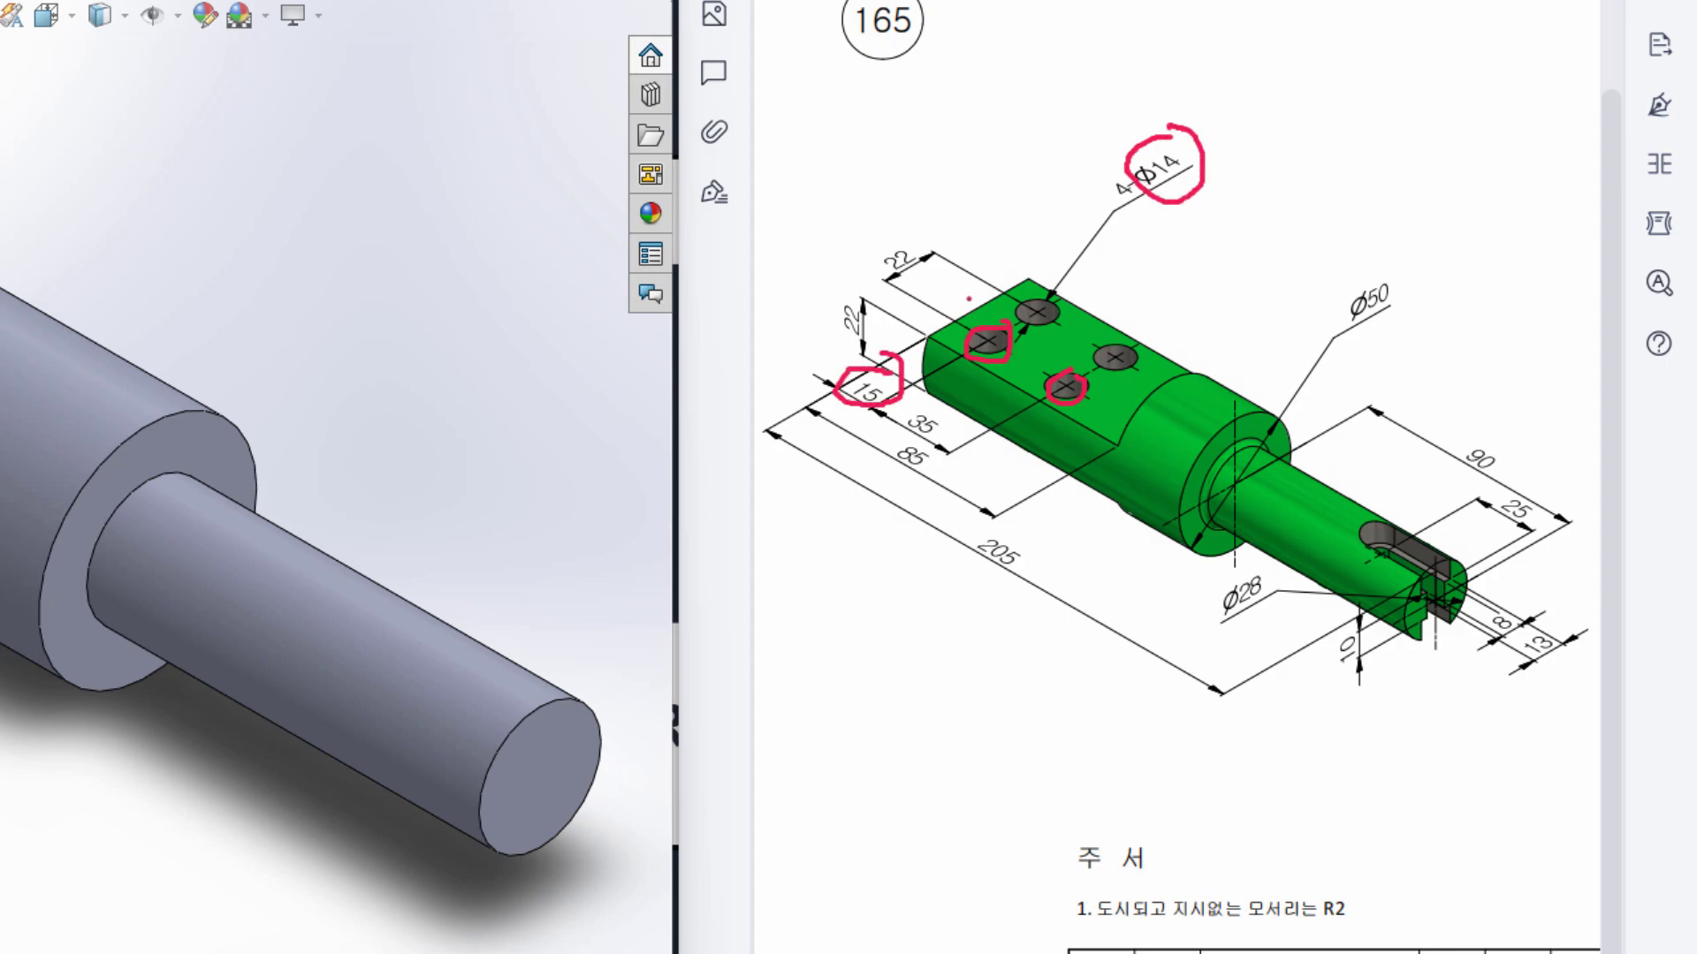
mouse_move(975, 302)
mouse_down()
mouse_move(990, 320)
mouse_move(954, 300)
mouse_move(966, 312)
mouse_up()
drag(1007, 366, 1046, 376)
mouse_move(942, 408)
mouse_down()
mouse_move(905, 413)
mouse_move(924, 455)
mouse_move(946, 409)
mouse_up()
mouse_move(1030, 295)
mouse_down()
mouse_move(1055, 324)
mouse_move(1110, 337)
mouse_move(1112, 378)
mouse_move(1140, 350)
mouse_up()
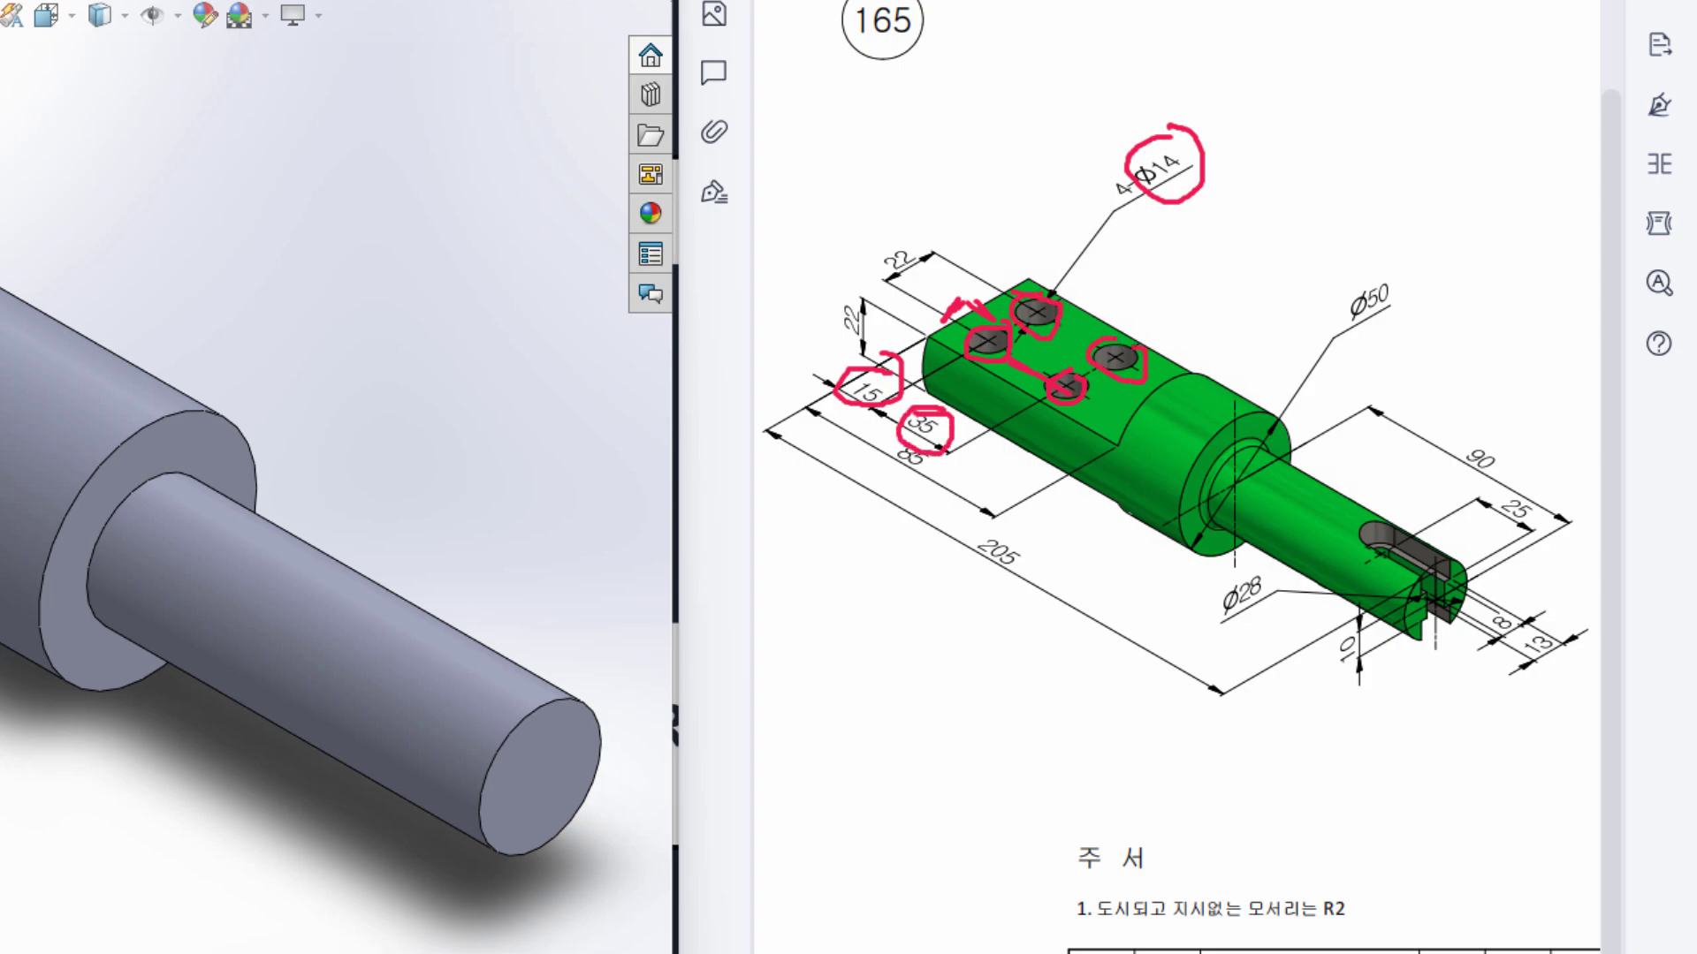
click(1116, 73)
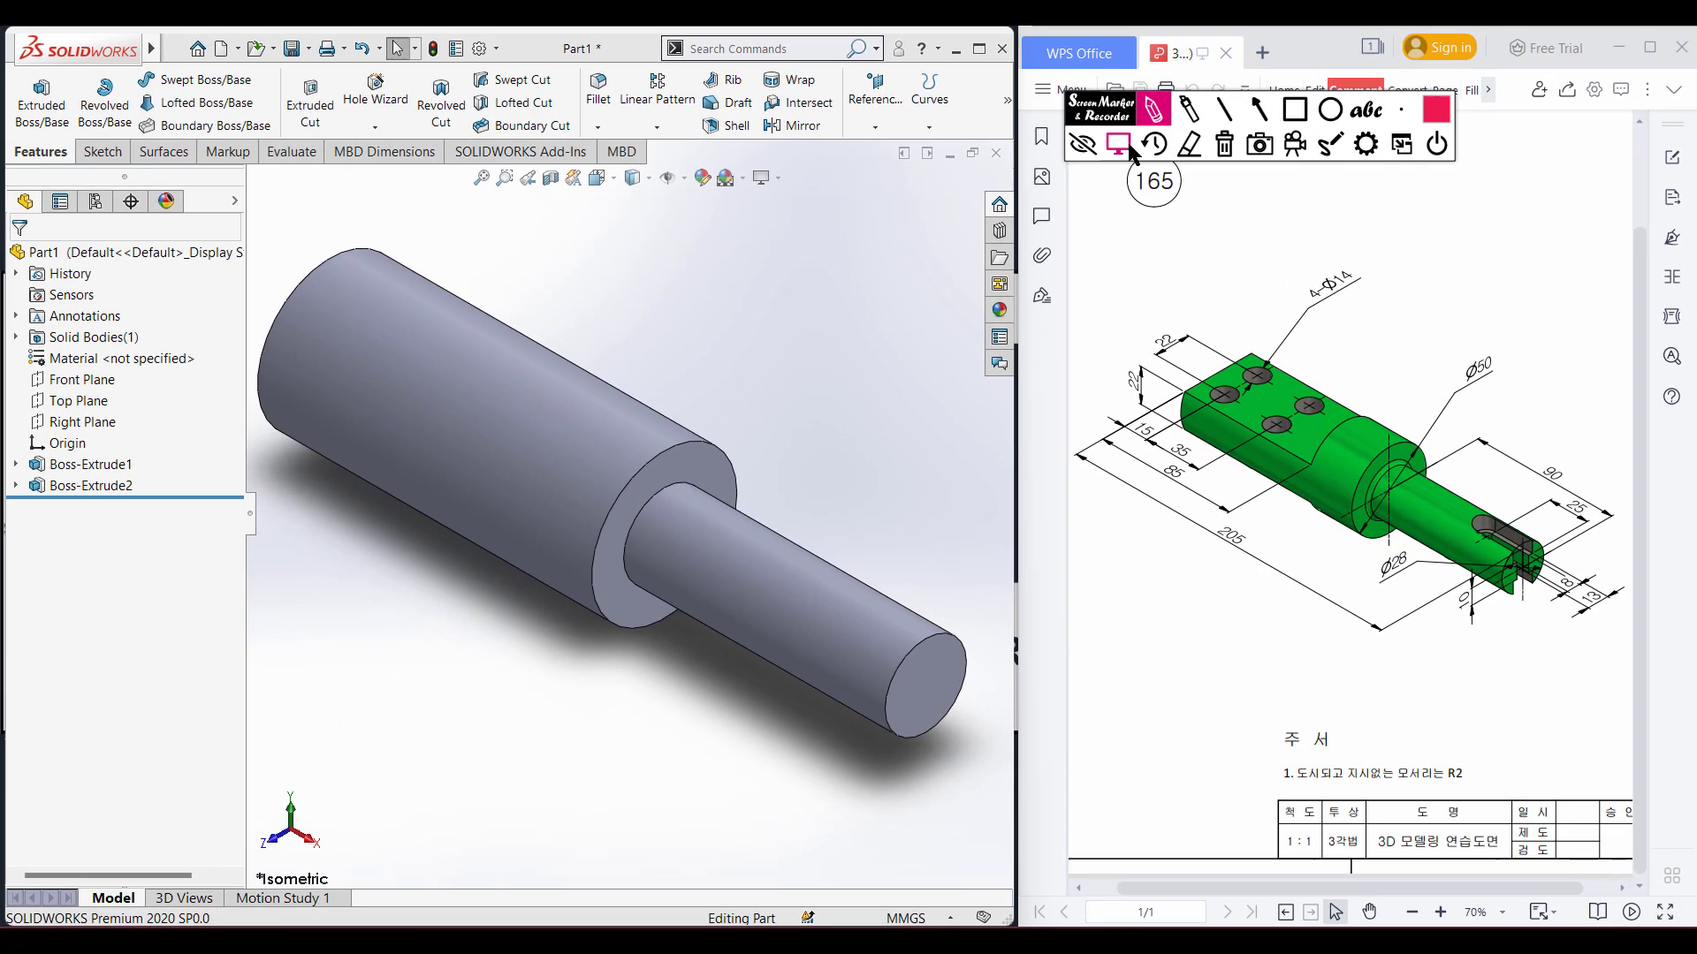
- Start a sketch on the free end face of the 50 mm cylinder and draw a horizontal centerline across its full diameter through the origin
middle_drag(673, 281, 502, 417)
right_click(501, 417)
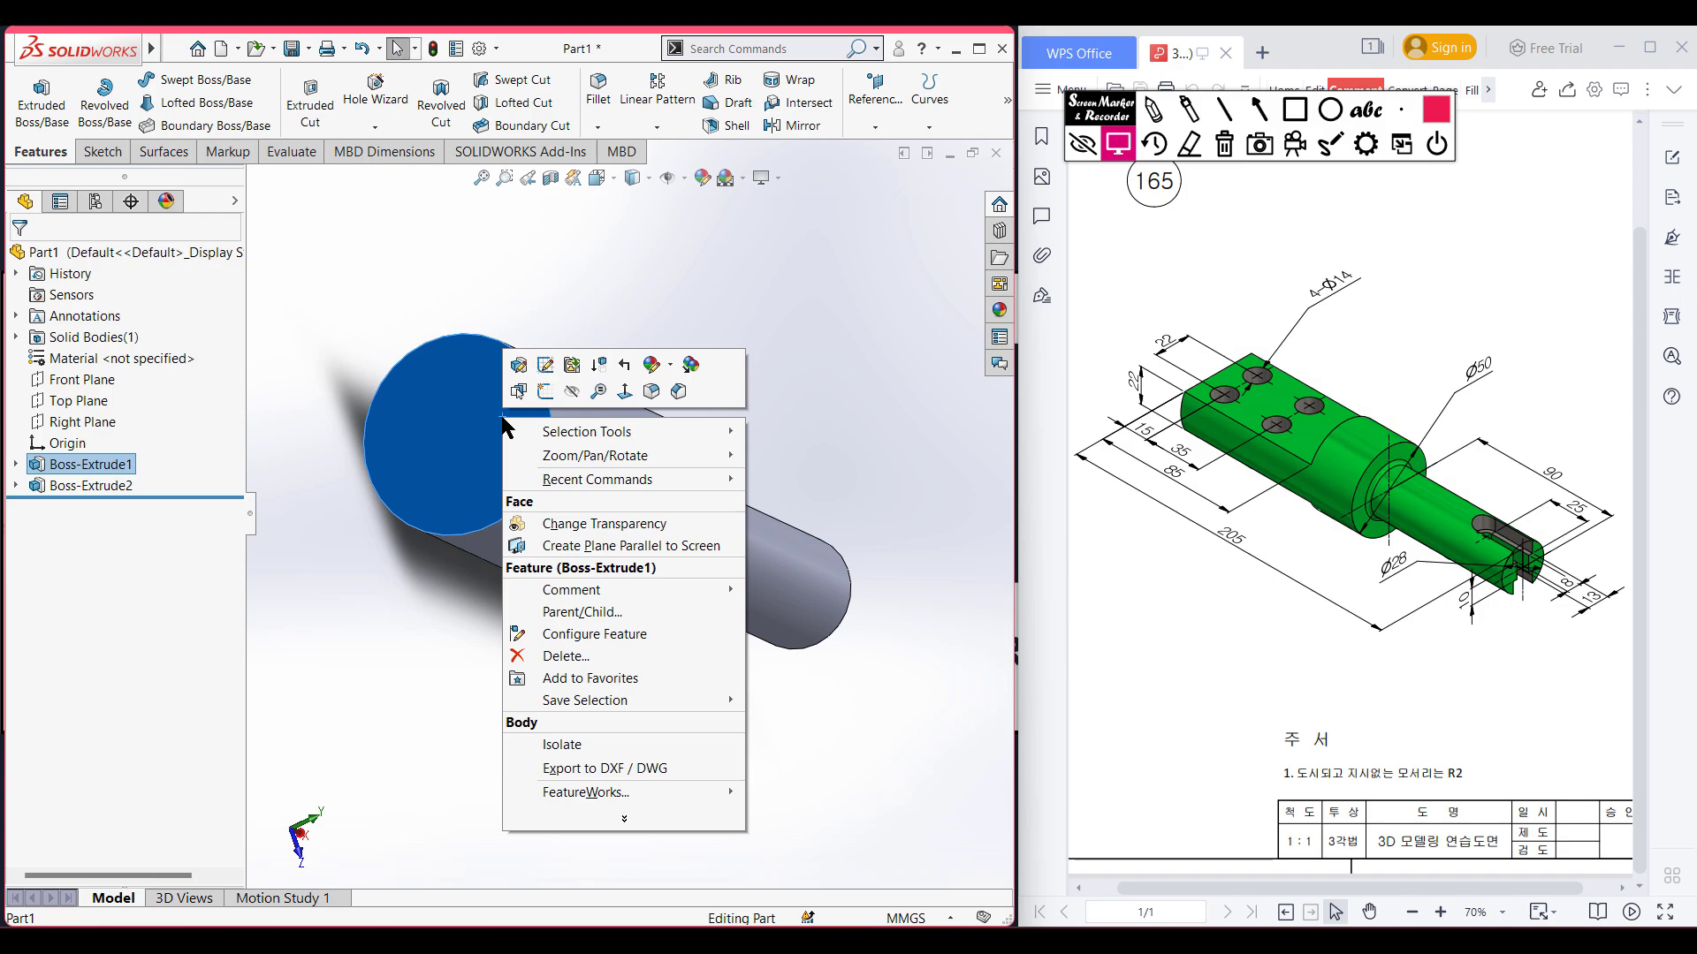
click(546, 393)
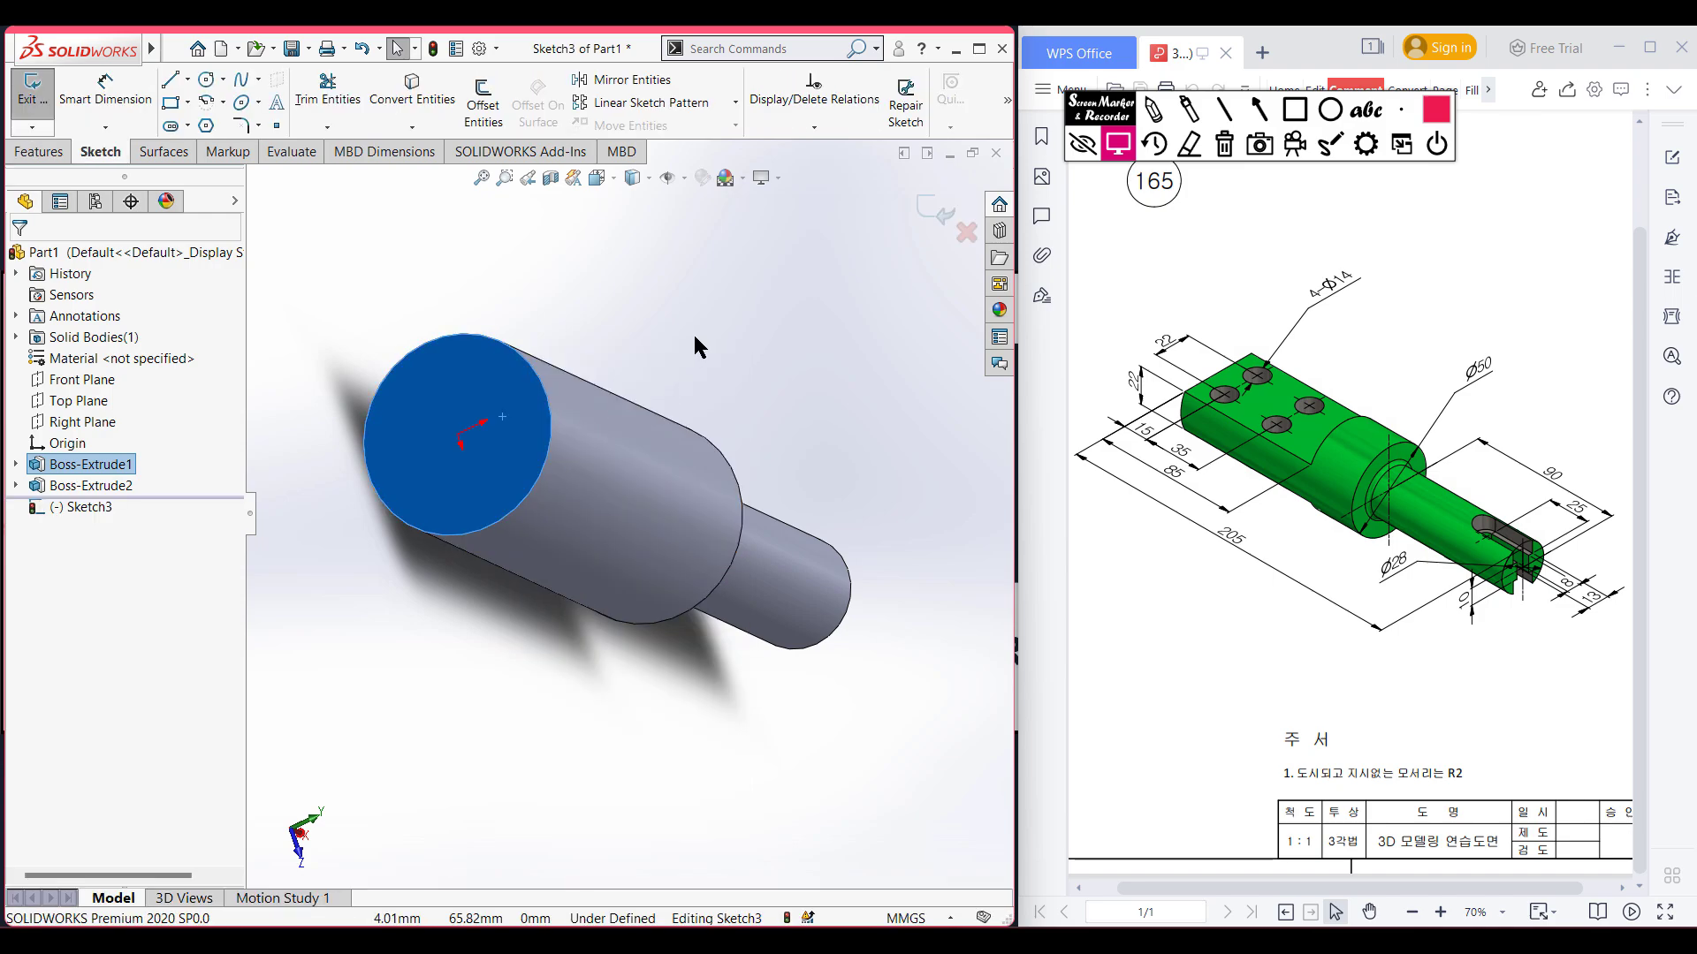
key(ctrl+8)
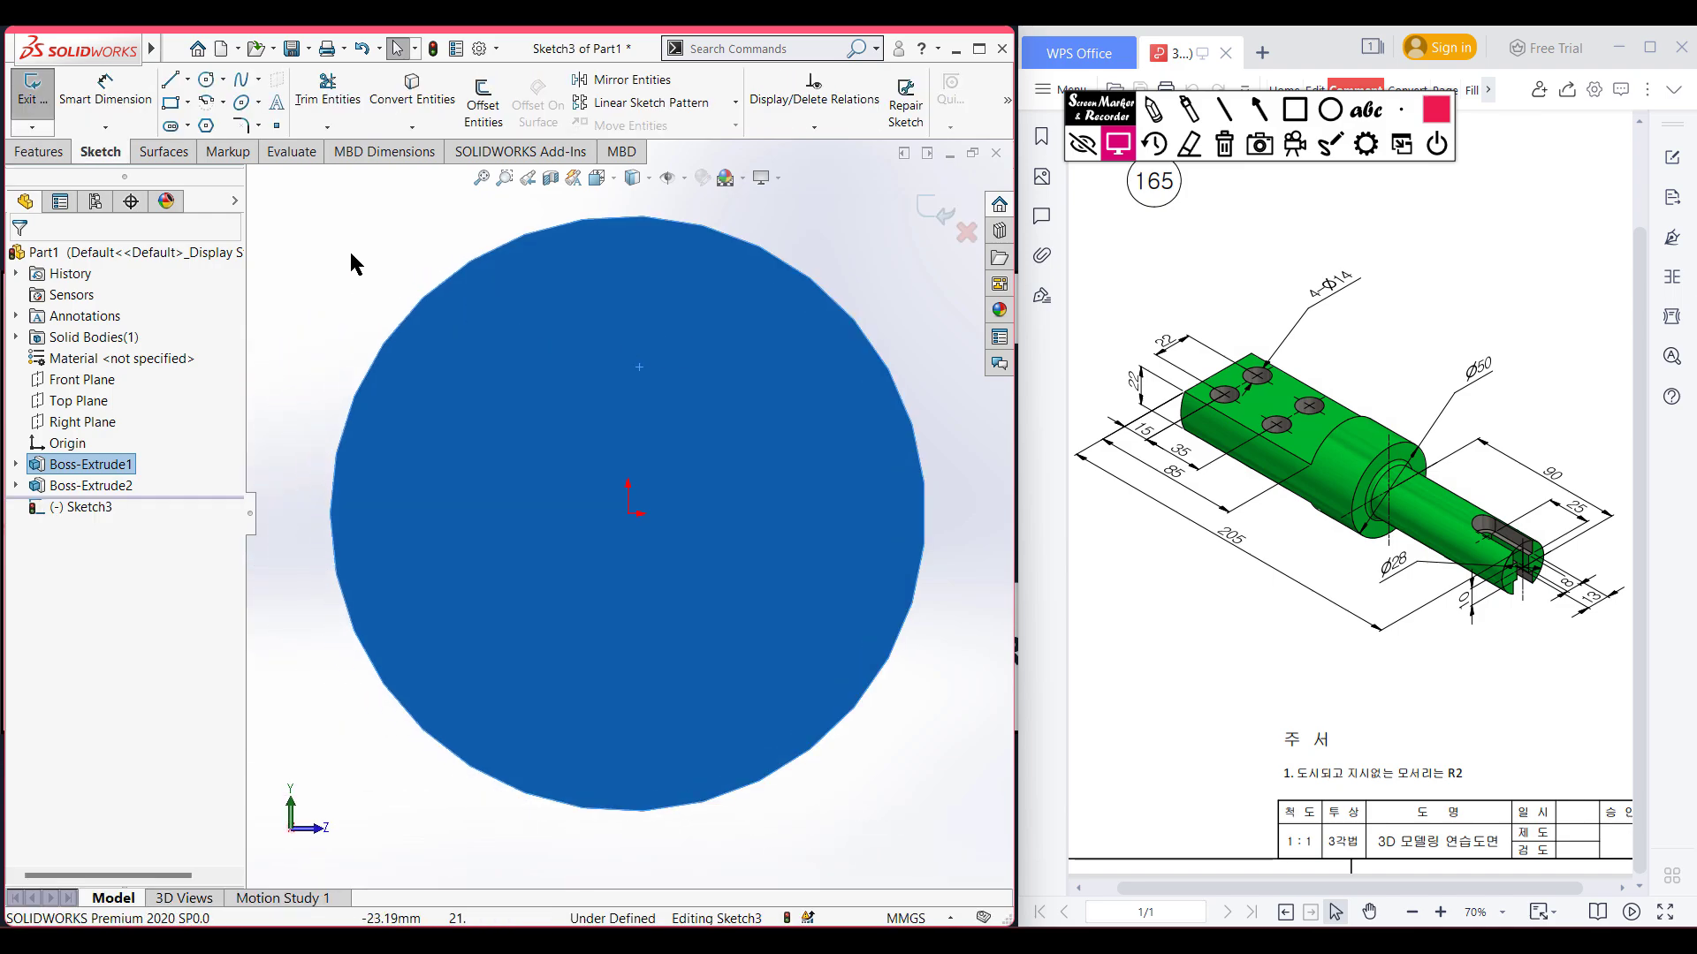
click(329, 203)
click(187, 79)
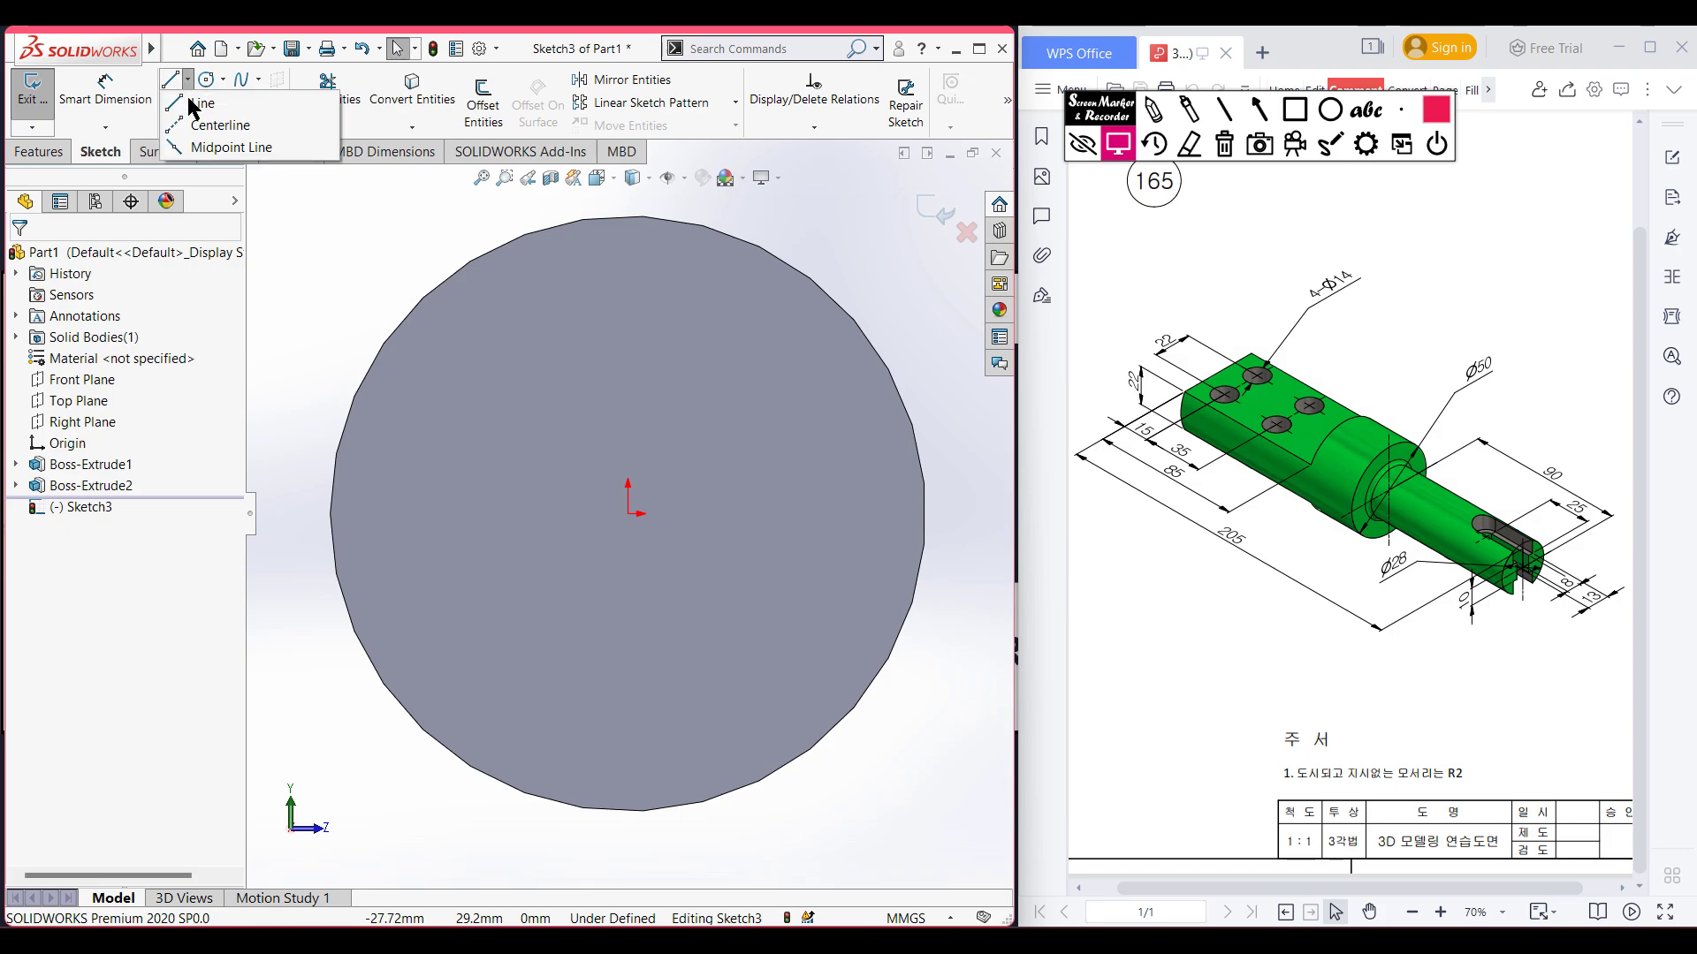
click(212, 131)
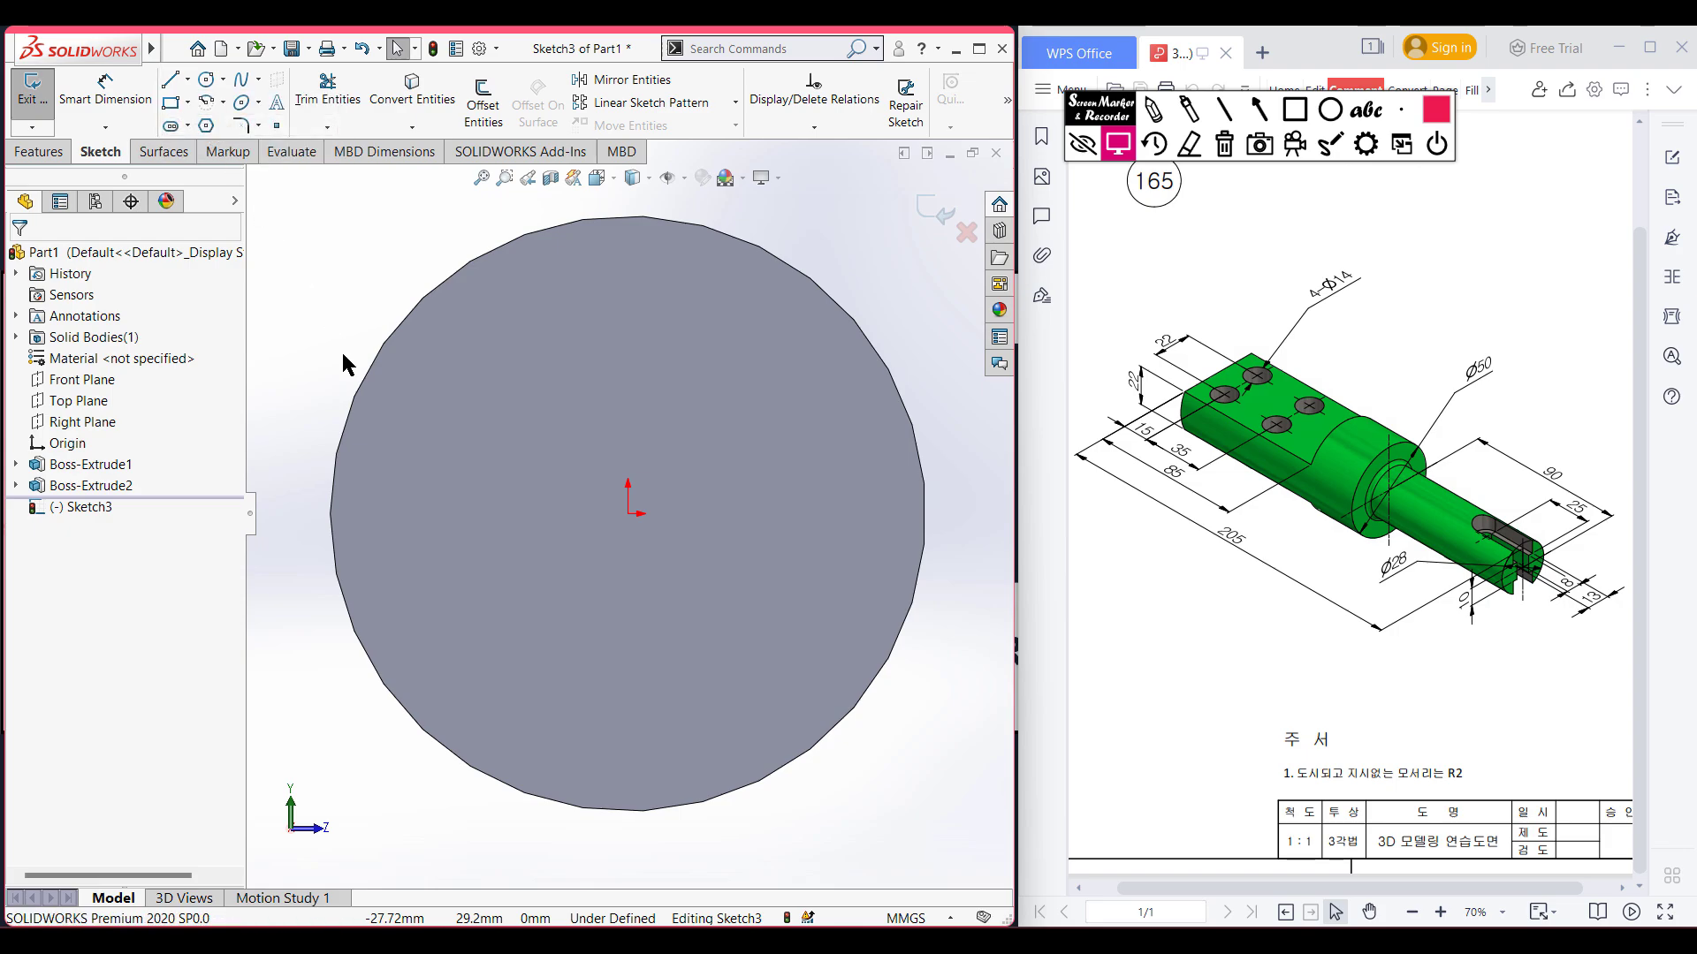
click(330, 513)
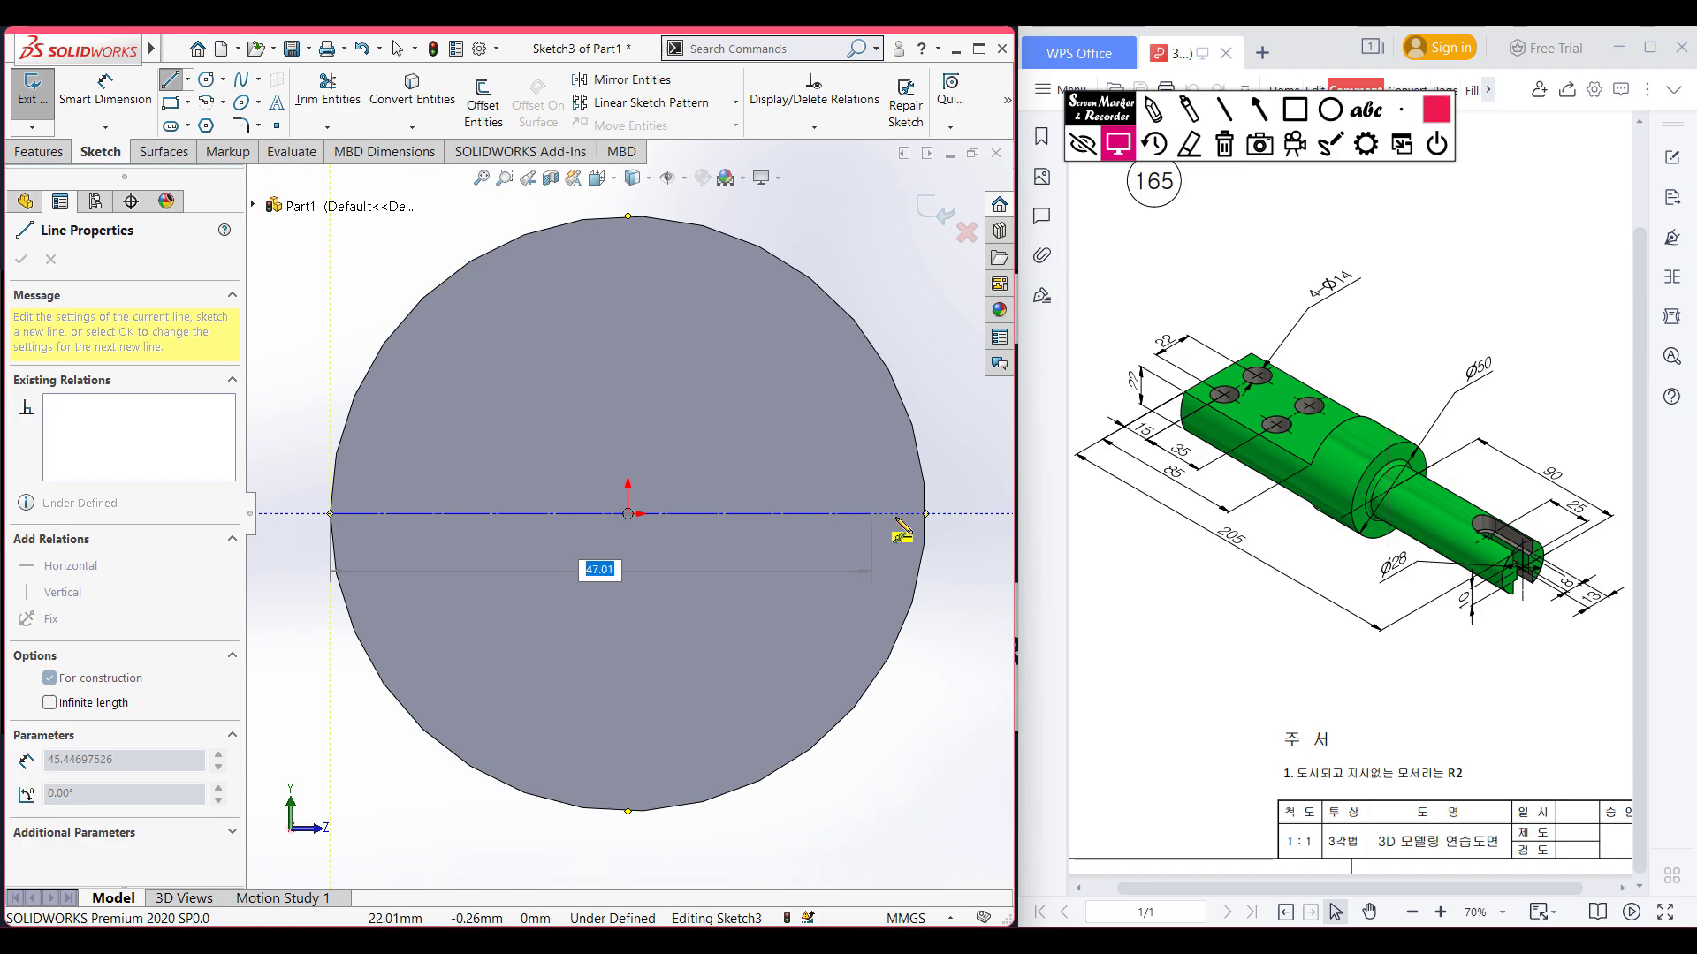
click(925, 514)
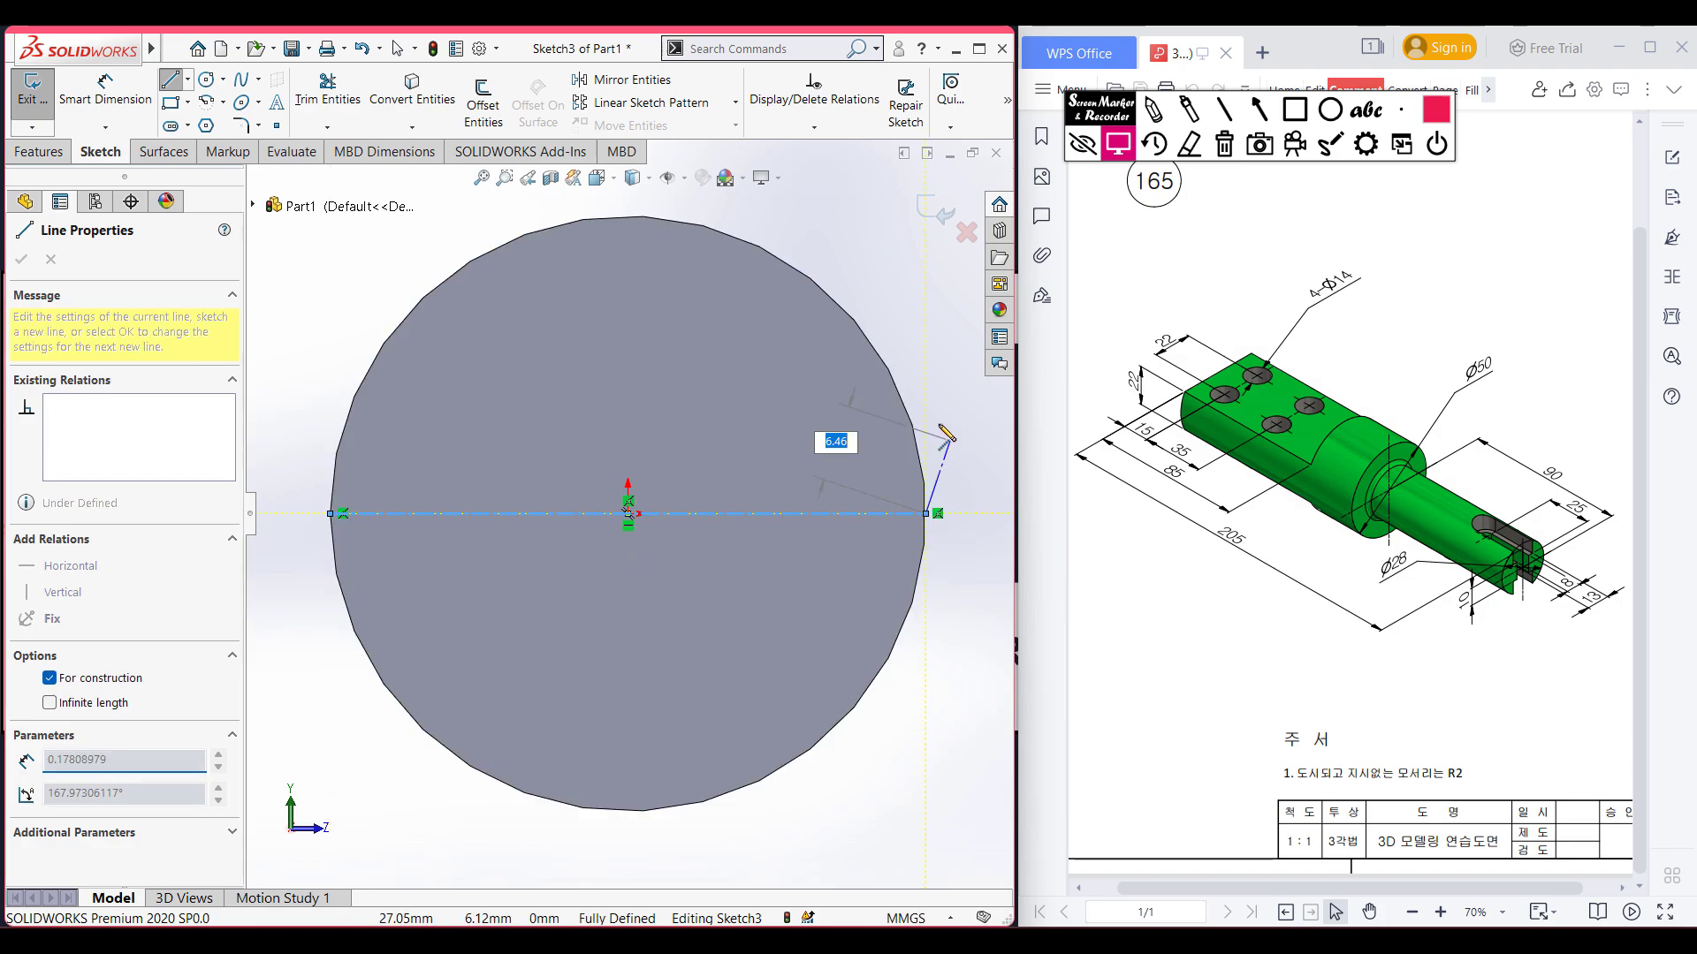
key(Escape)
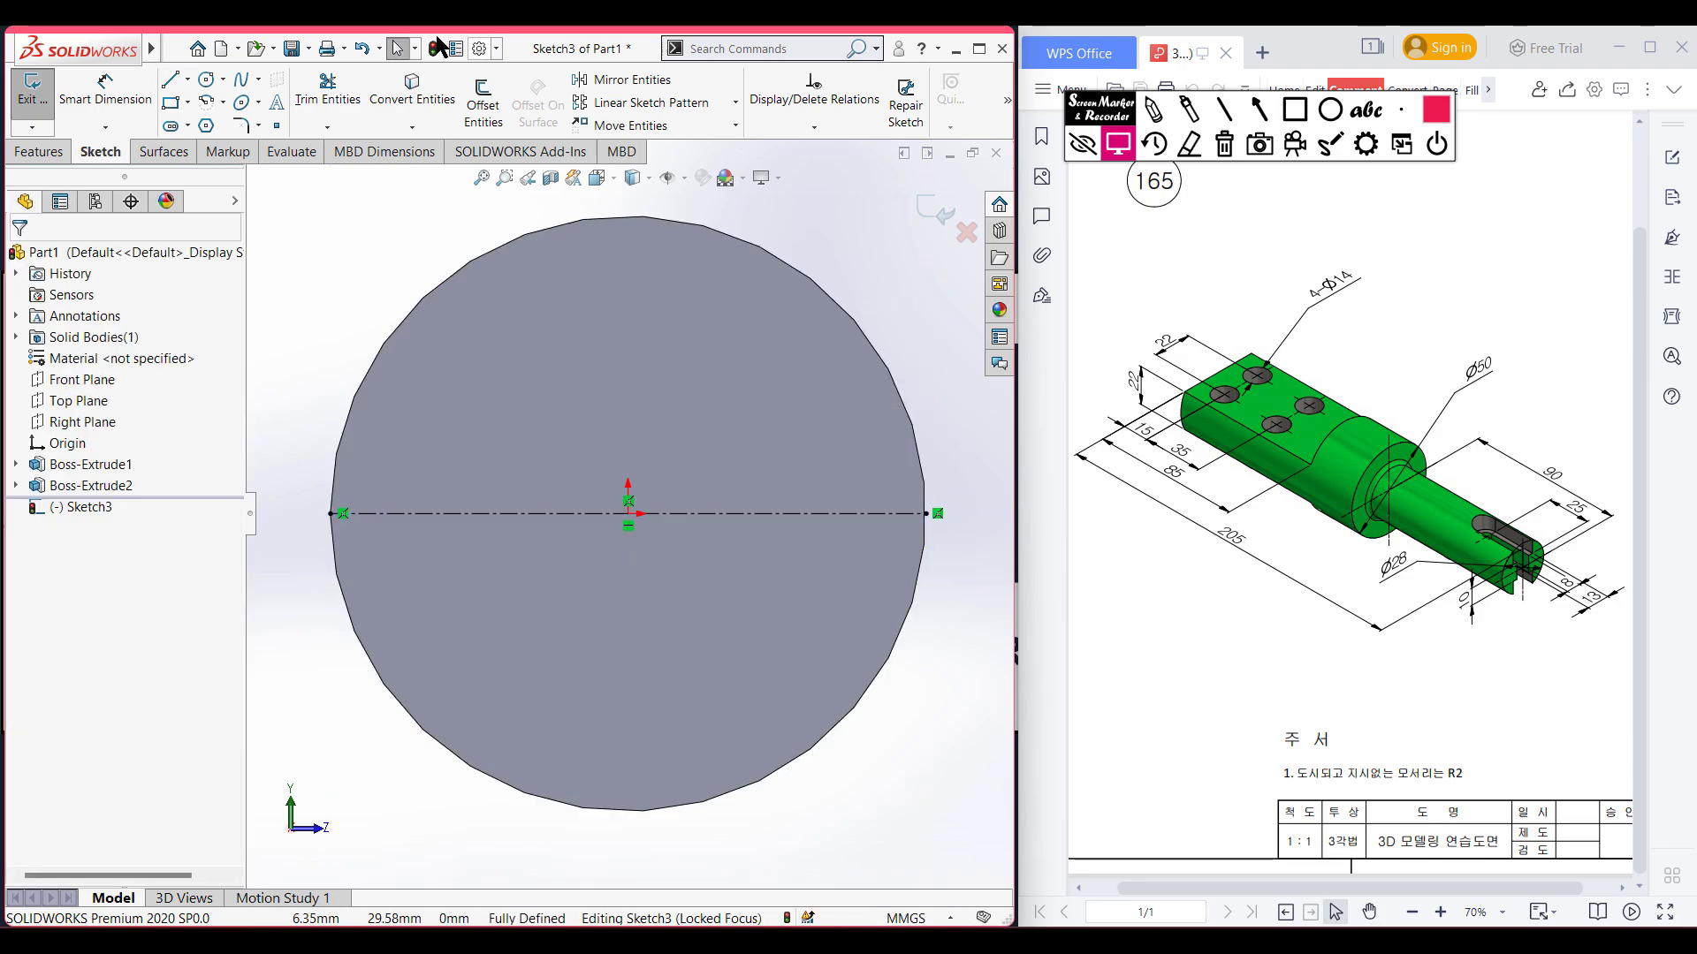
- Offset the horizontal centerline by 11 mm bi-directionally, with dimensions added
click(478, 99)
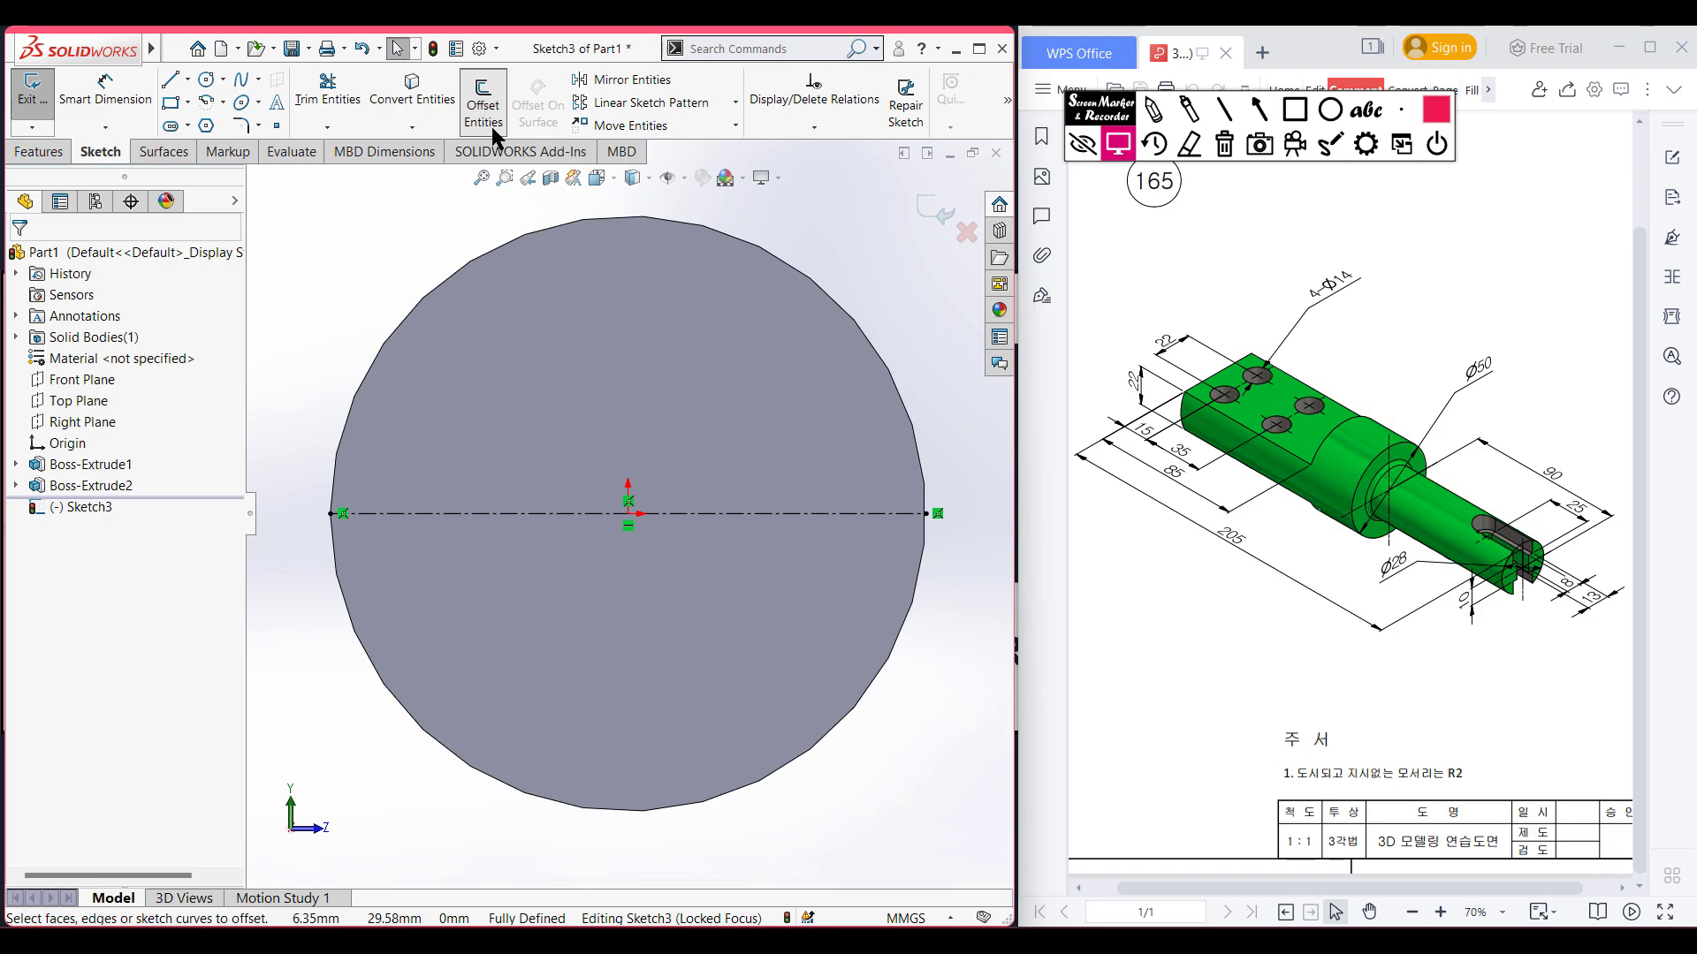
click(460, 514)
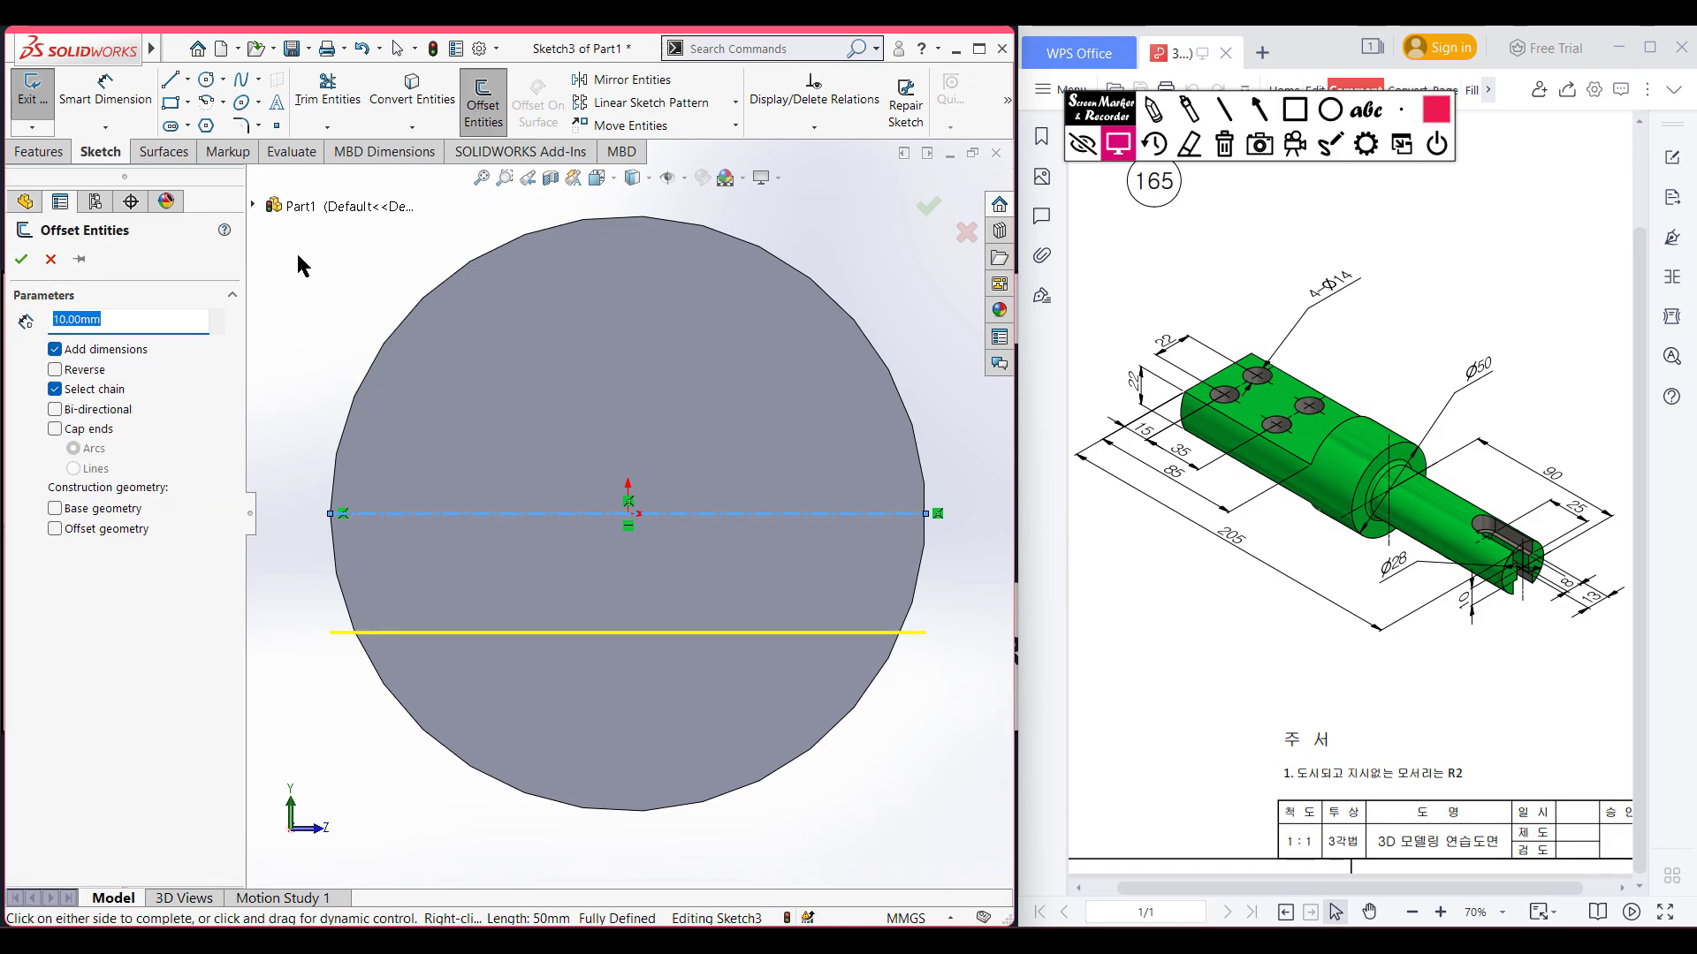
text(11)
key(Return)
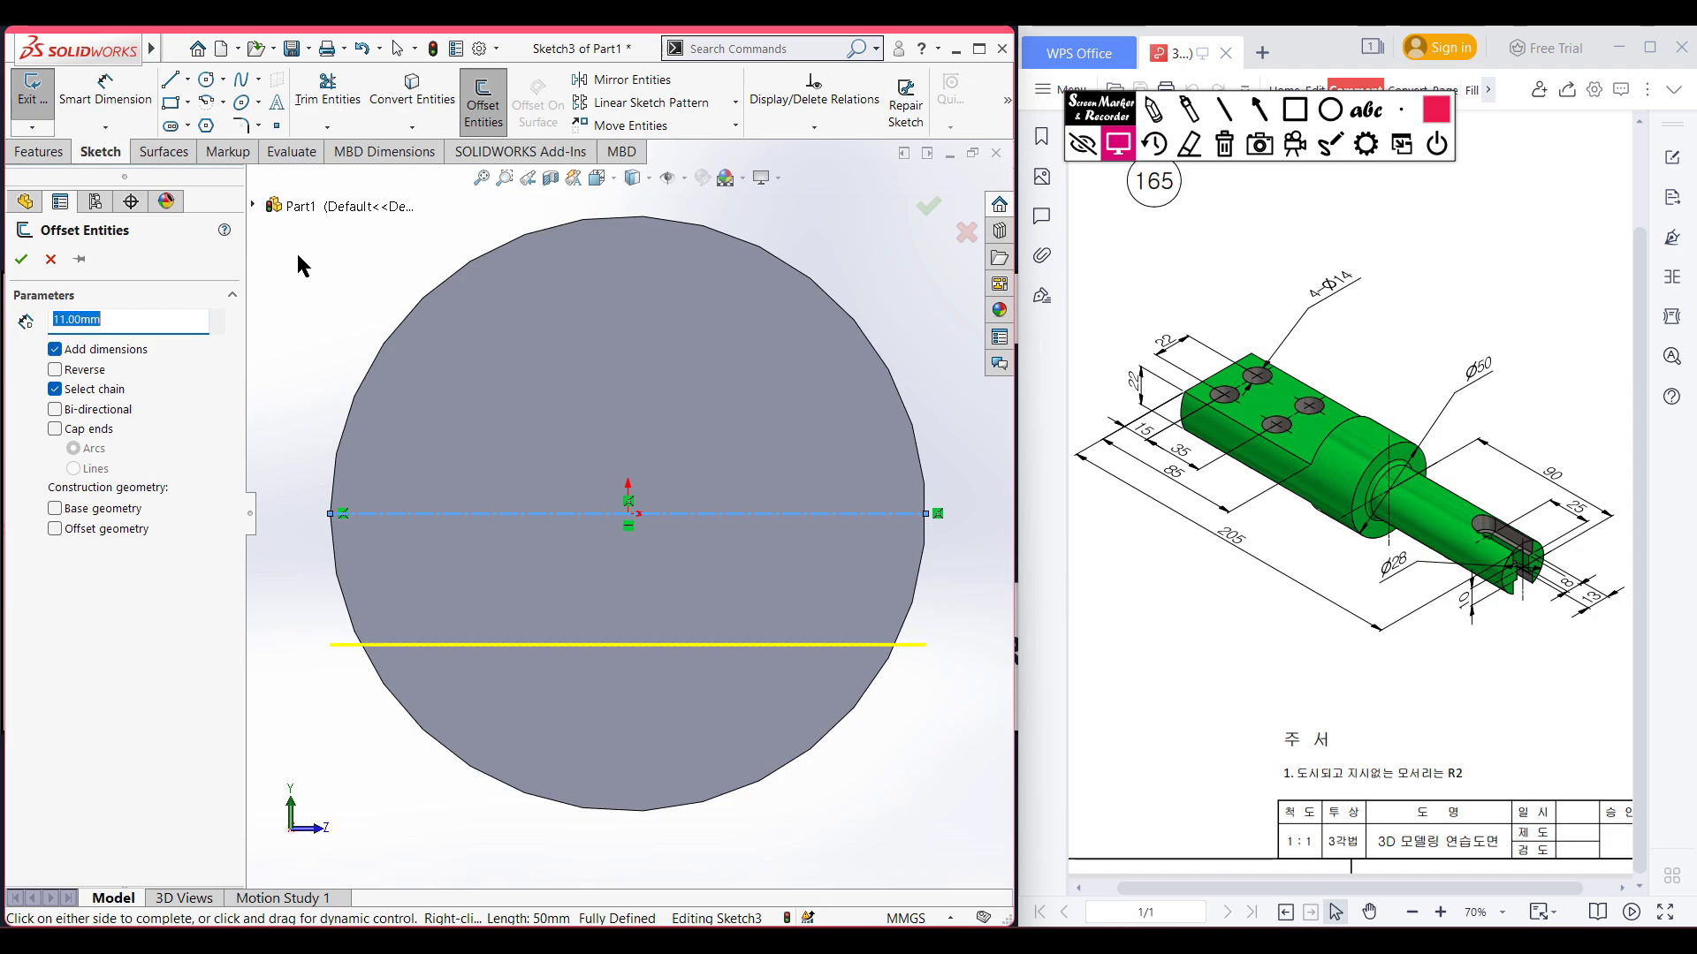
click(55, 410)
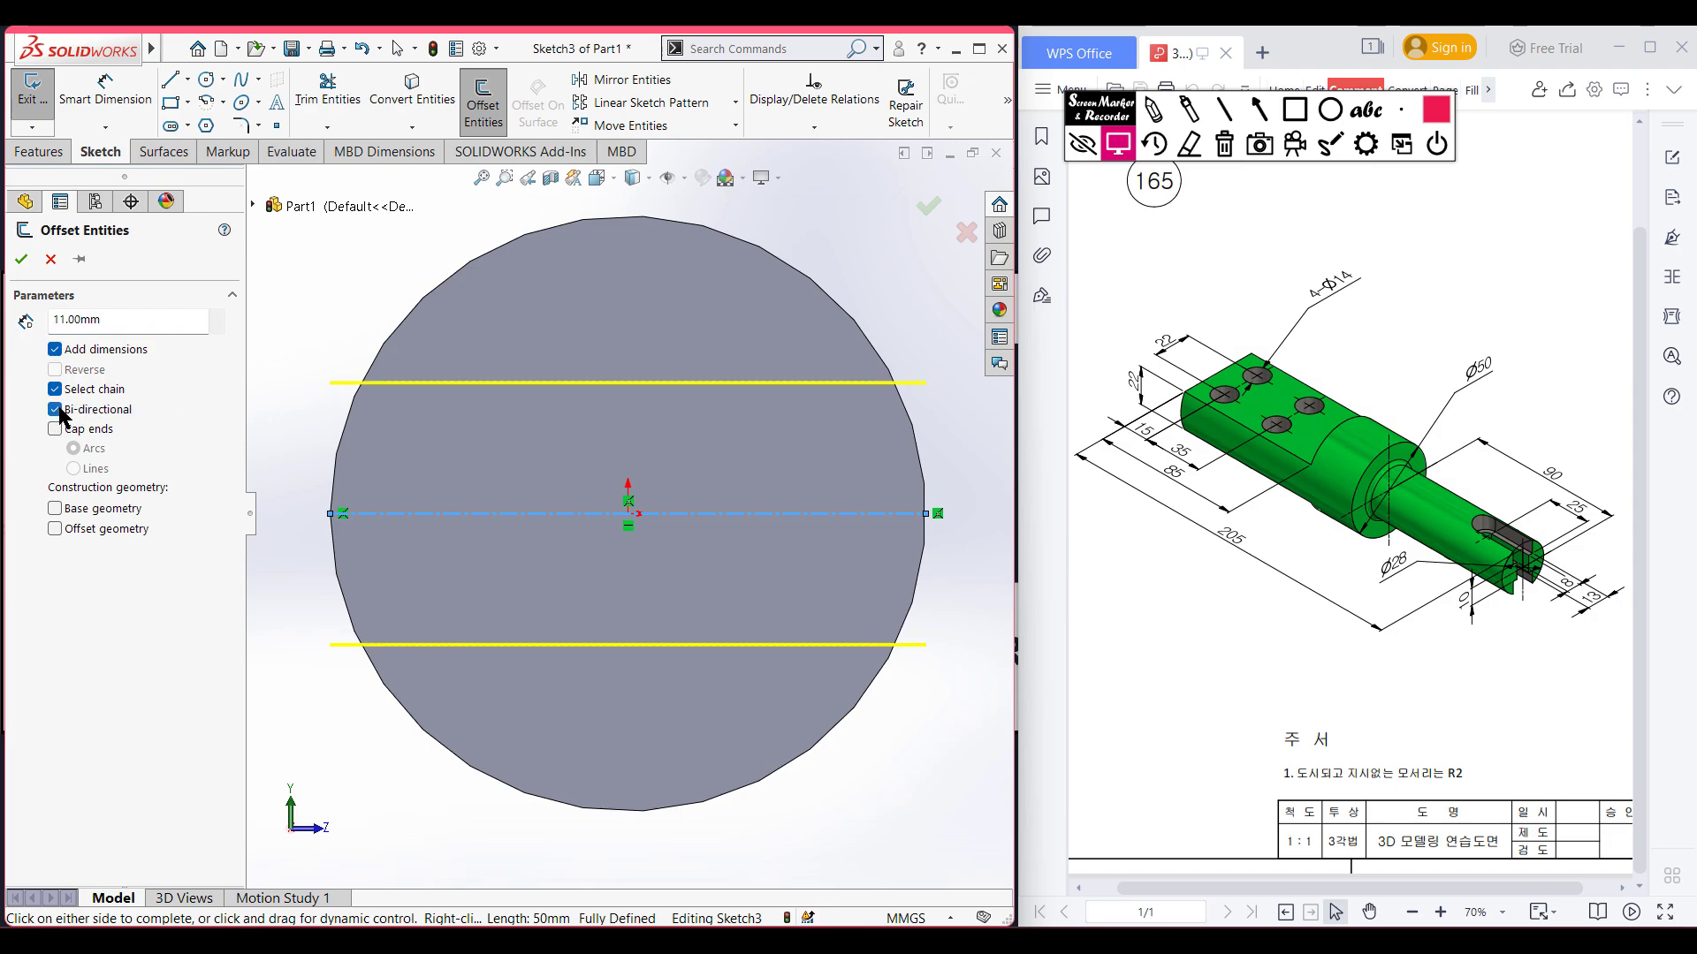
click(21, 259)
- Convert the end face's outer edge into a sketch circle and start Trim Entities with Power trim
click(564, 321)
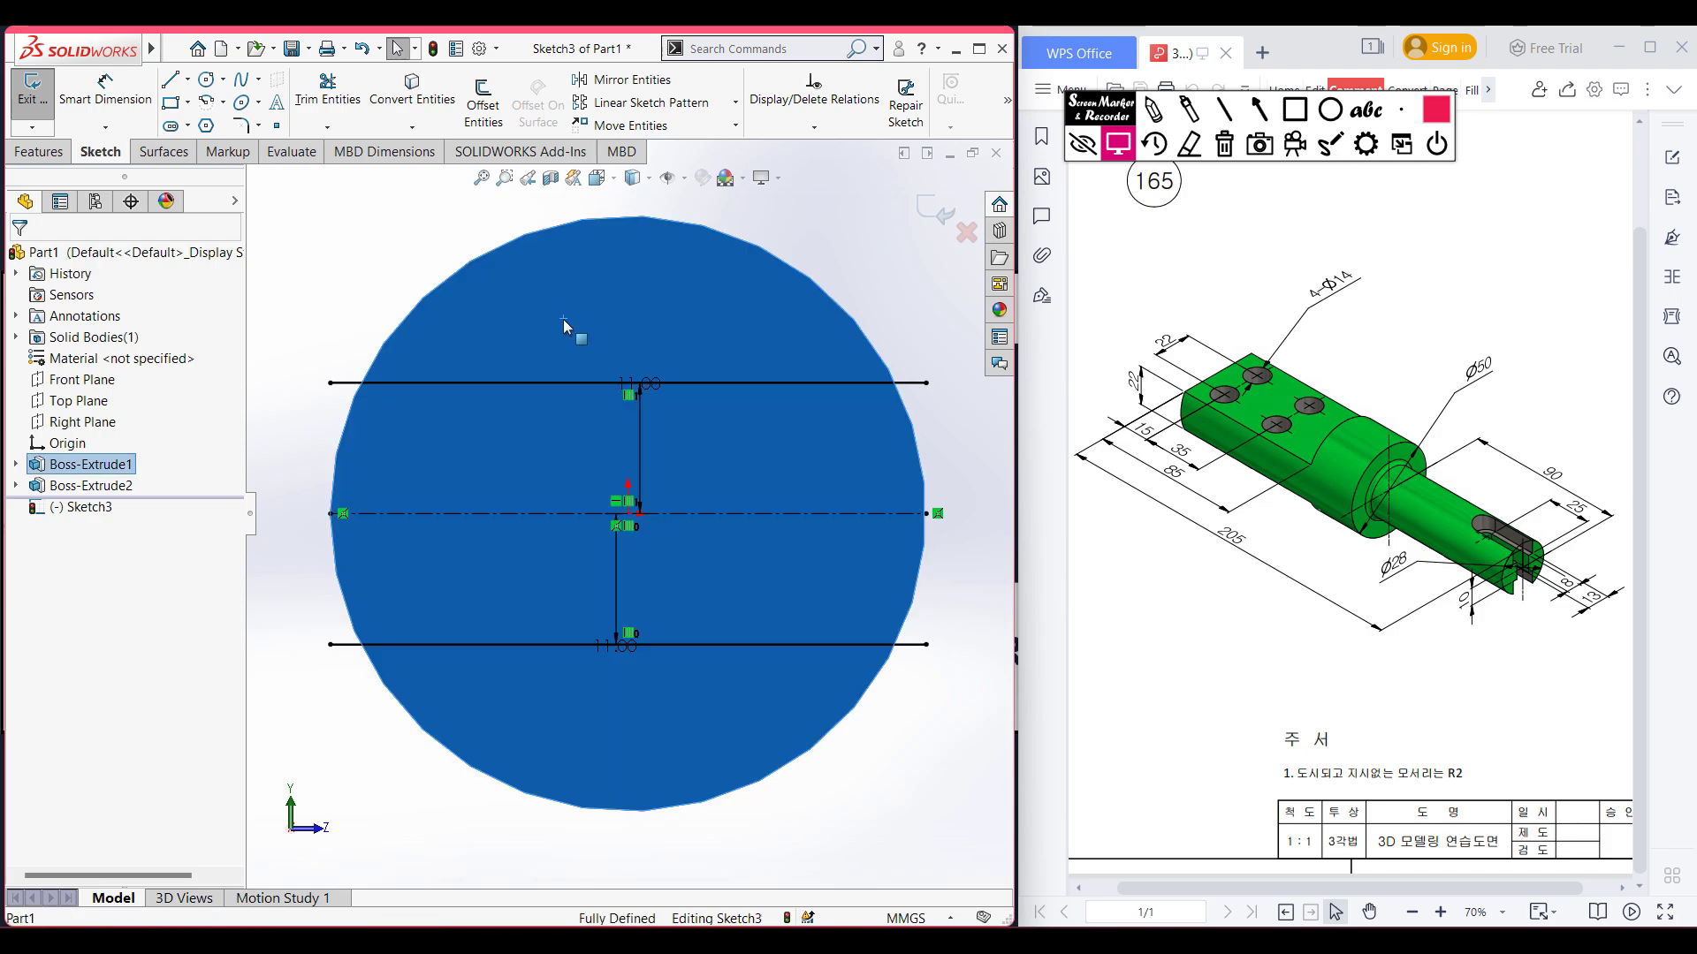
click(426, 94)
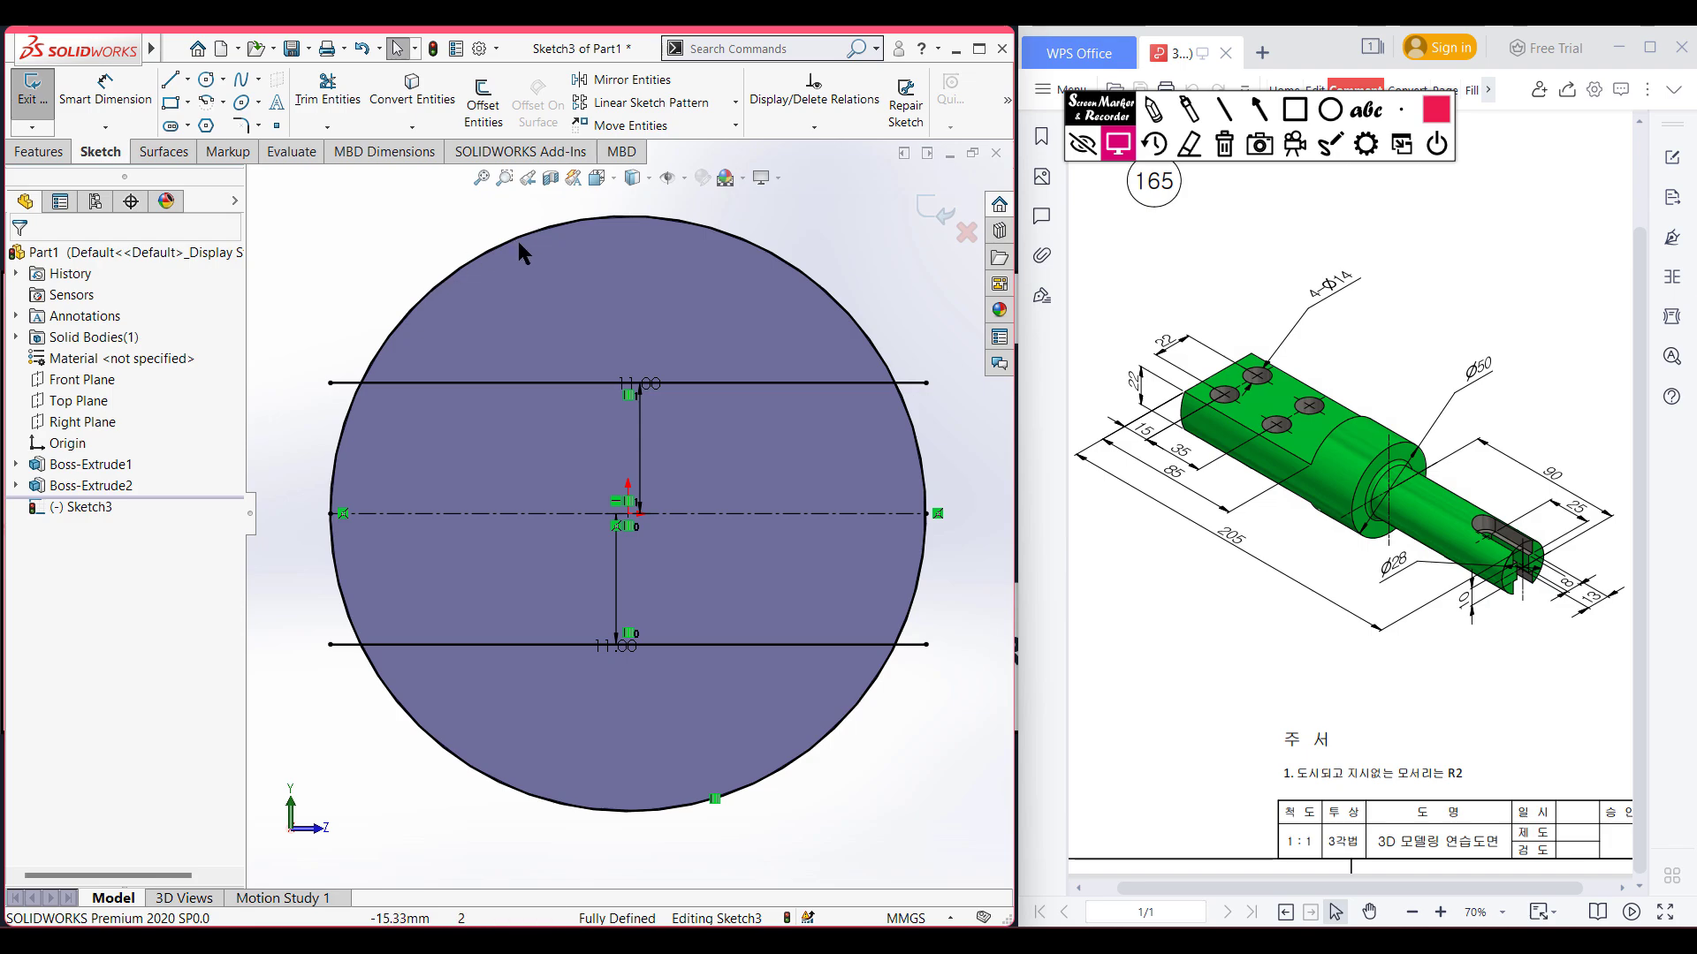
right_drag(325, 250, 274, 331)
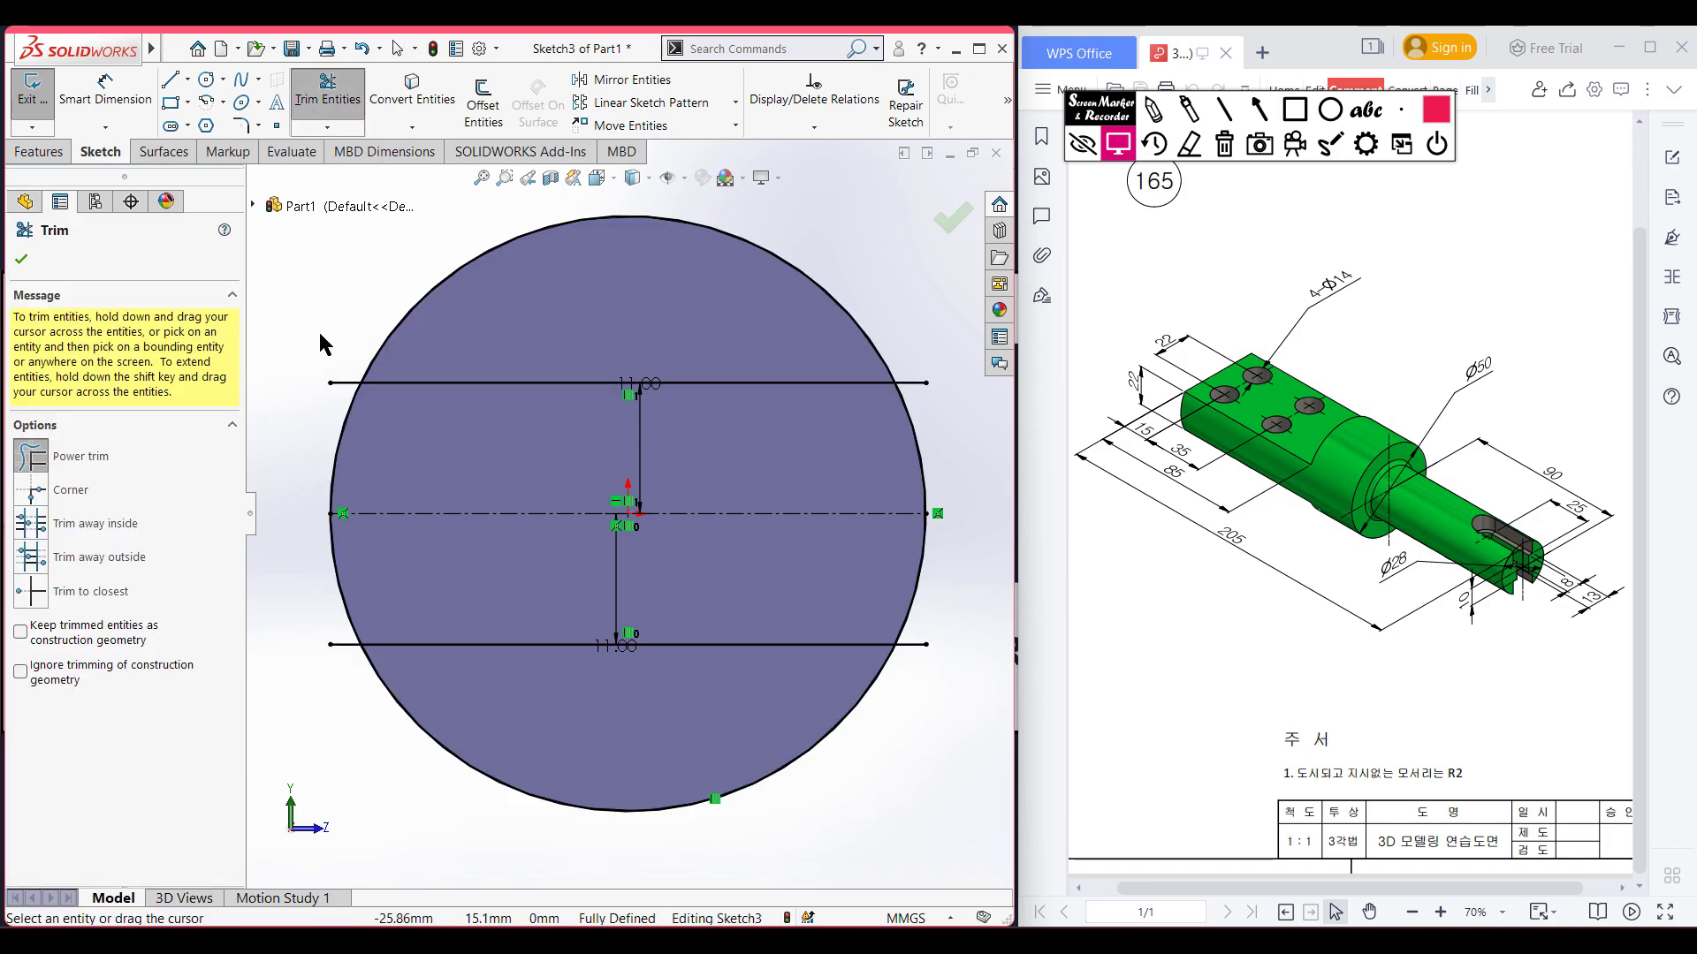
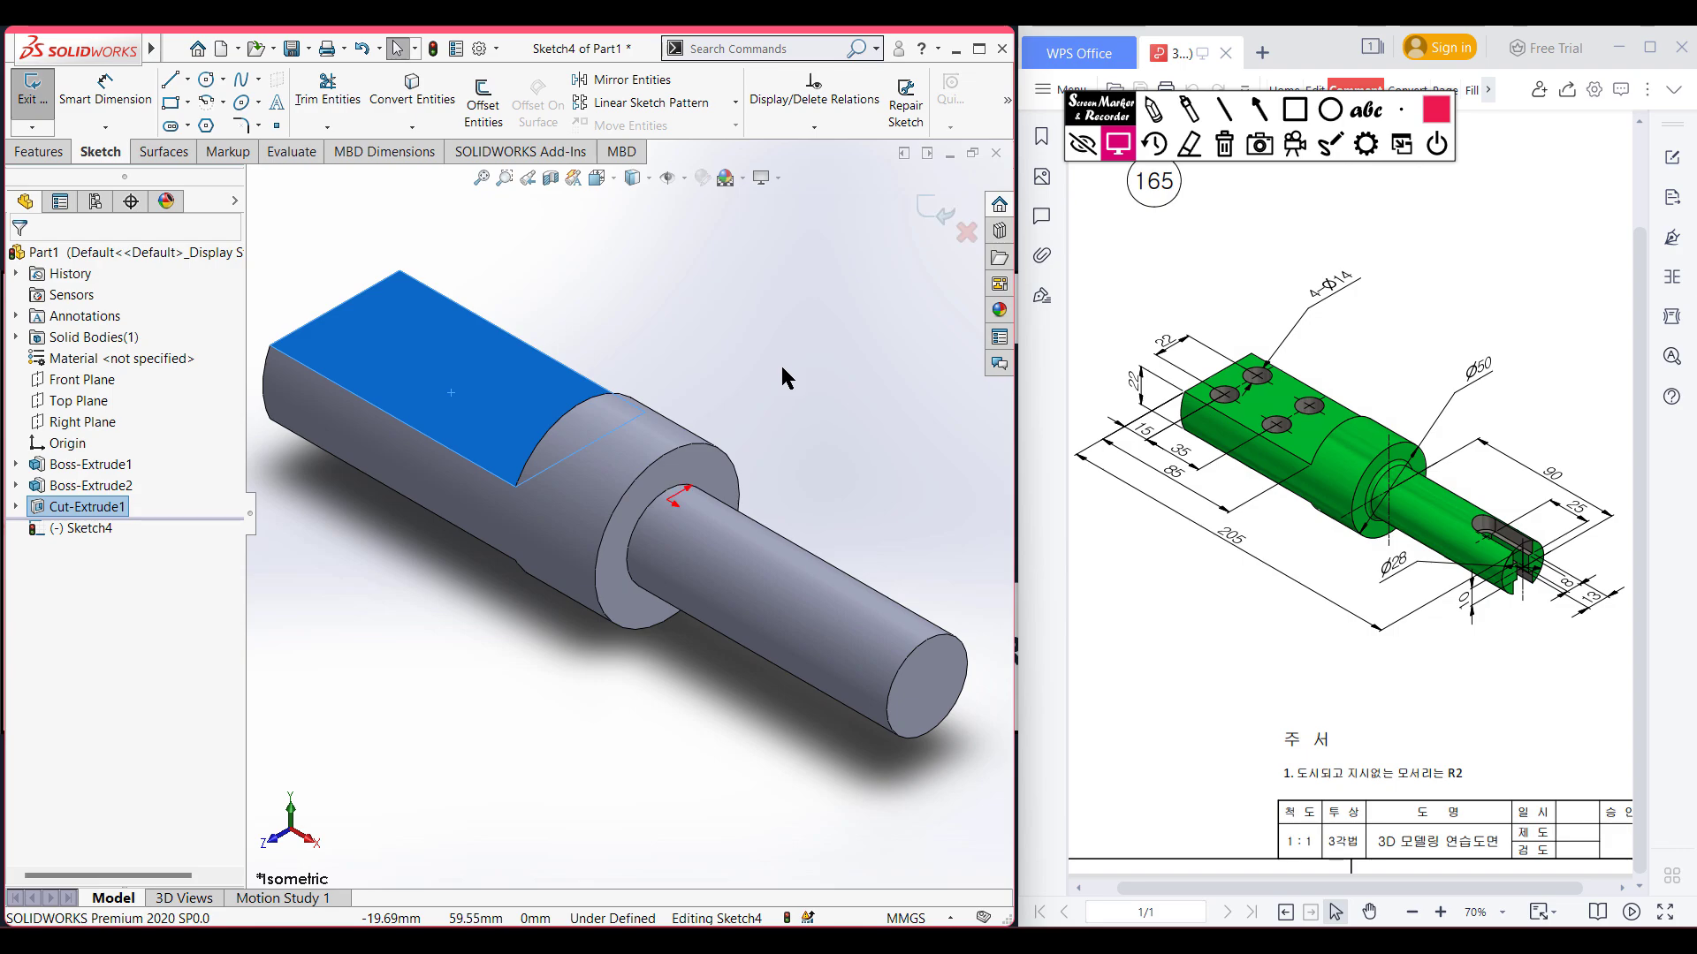
- Sketch two circles of 14 mm diameter about 35 mm apart, aligned along the shaft near one long edge of the upper flat face
key(ctrl+8)
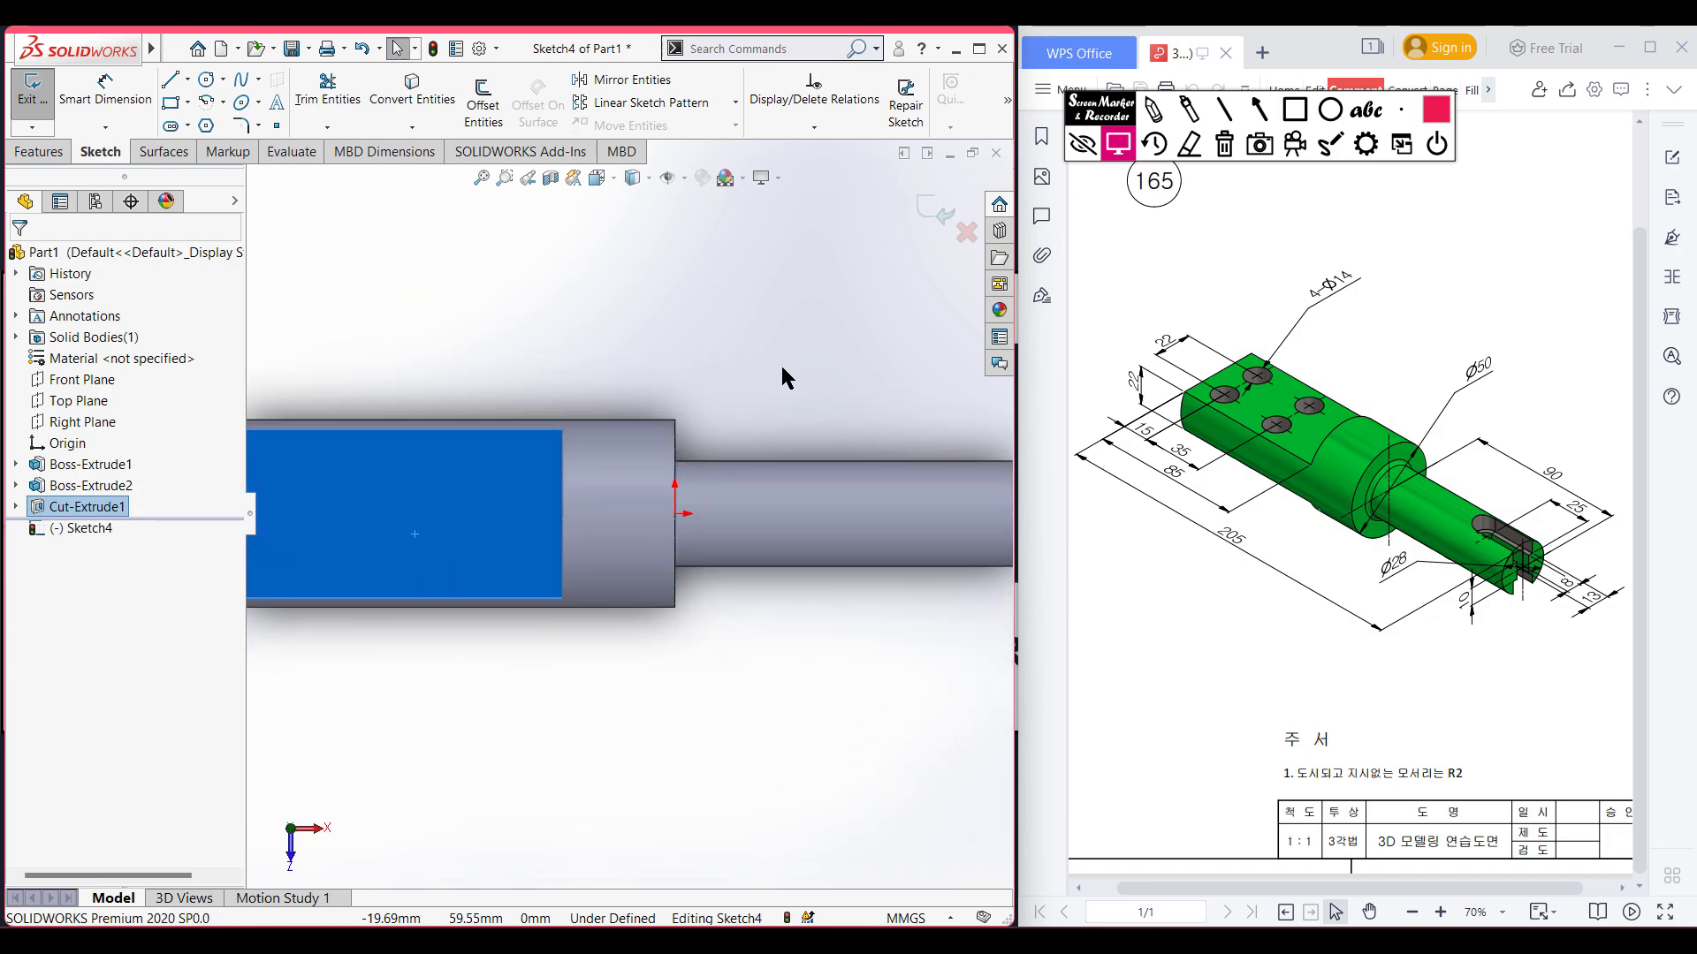
click(628, 347)
scroll(505, 401, down, 3)
ctrl+middle_drag(556, 401, 799, 348)
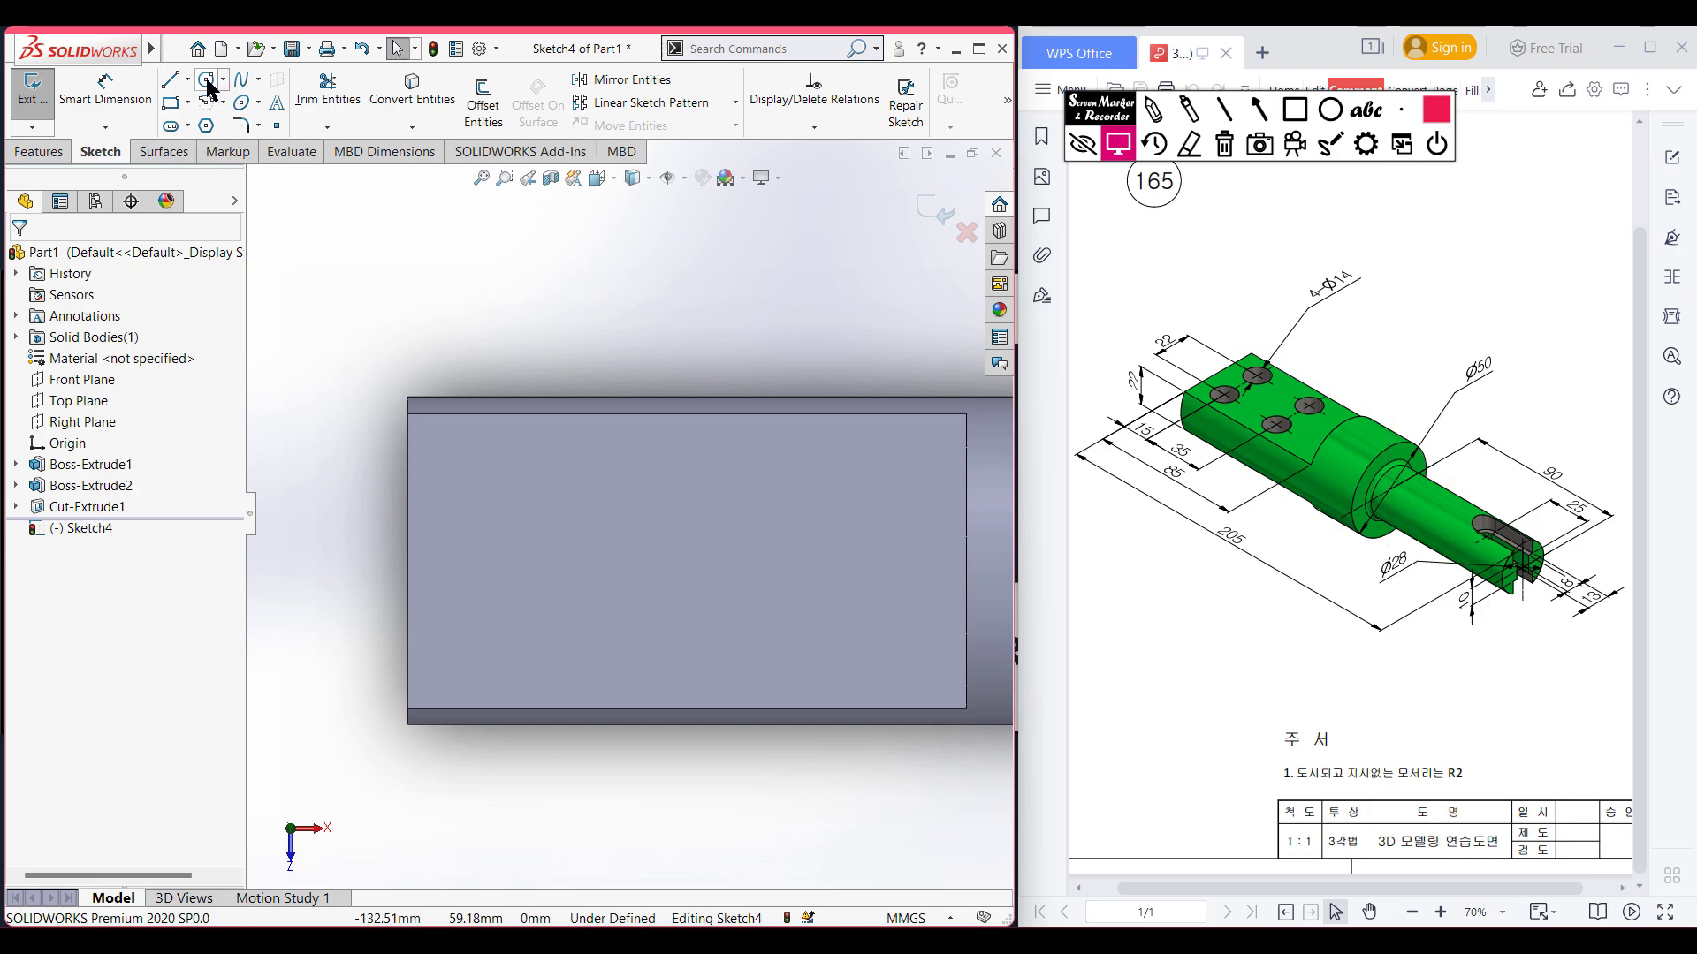
click(206, 80)
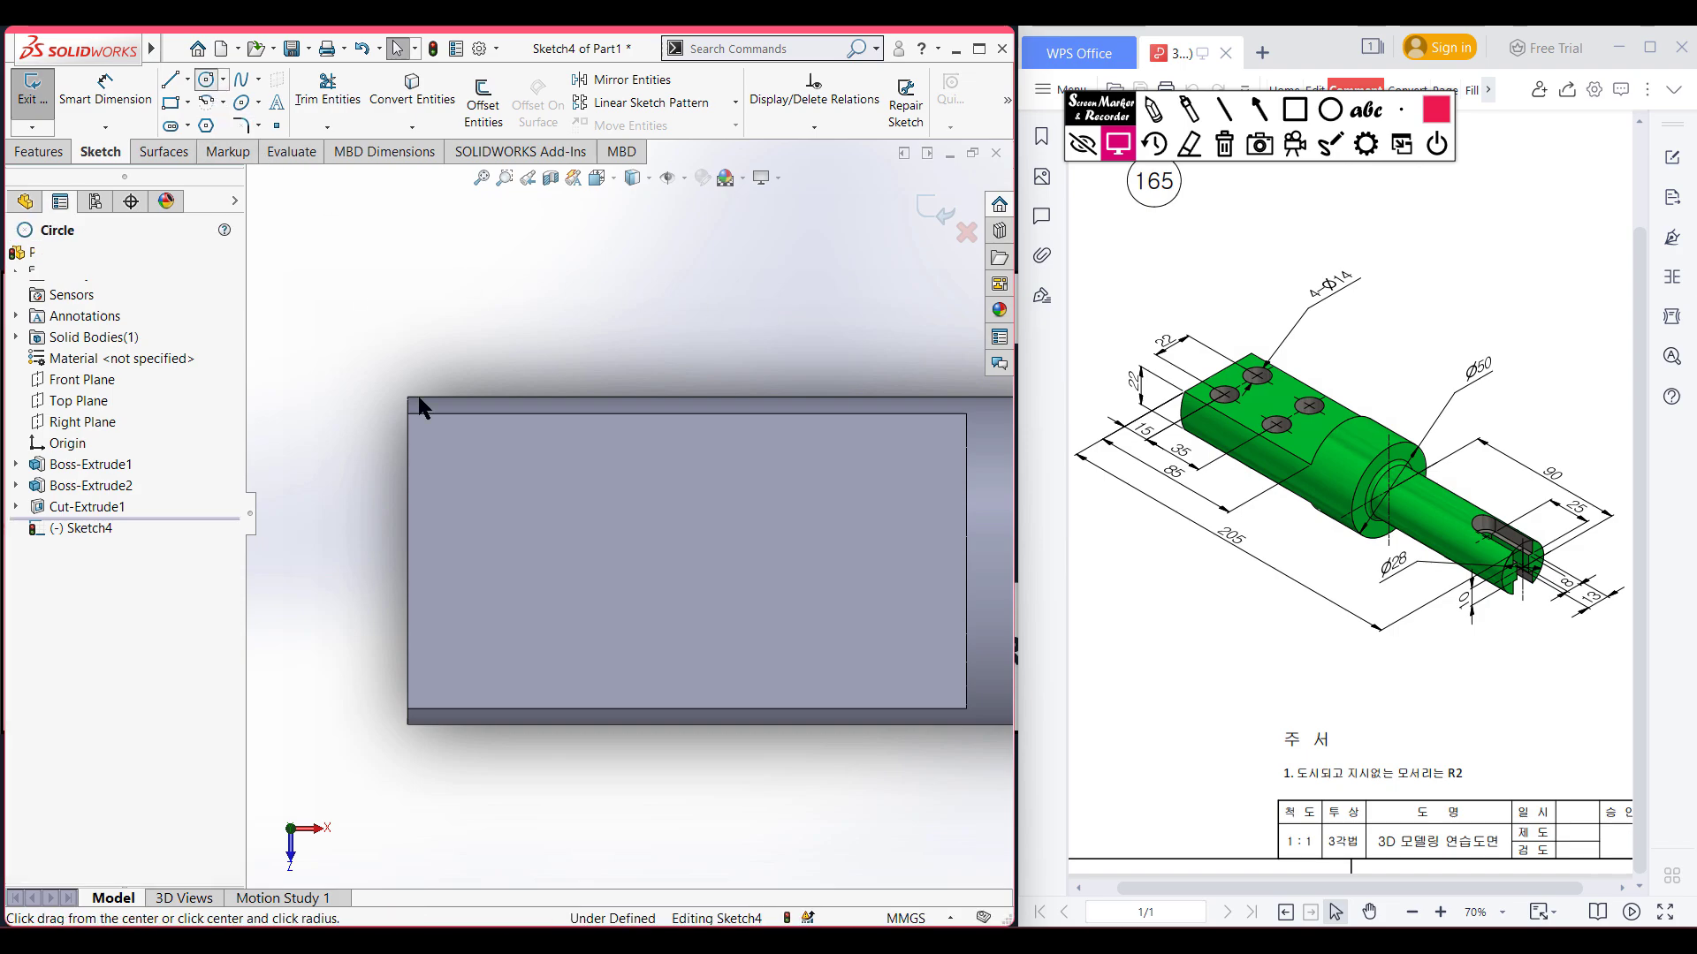
click(529, 640)
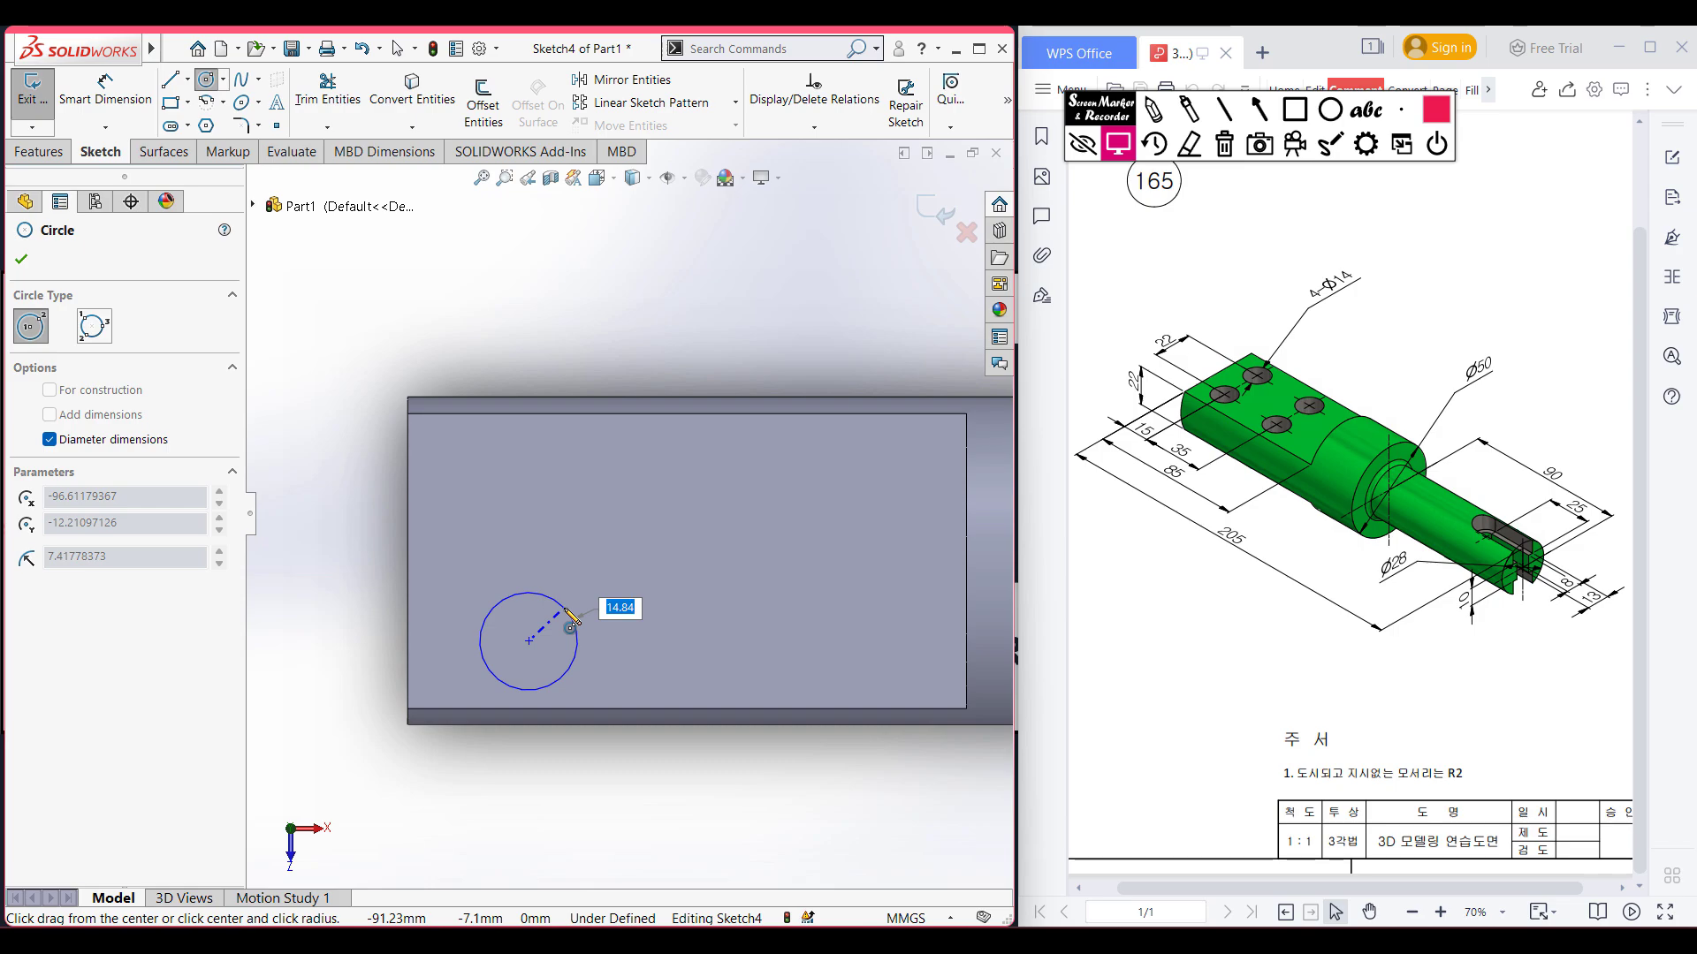
text(14)
key(Return)
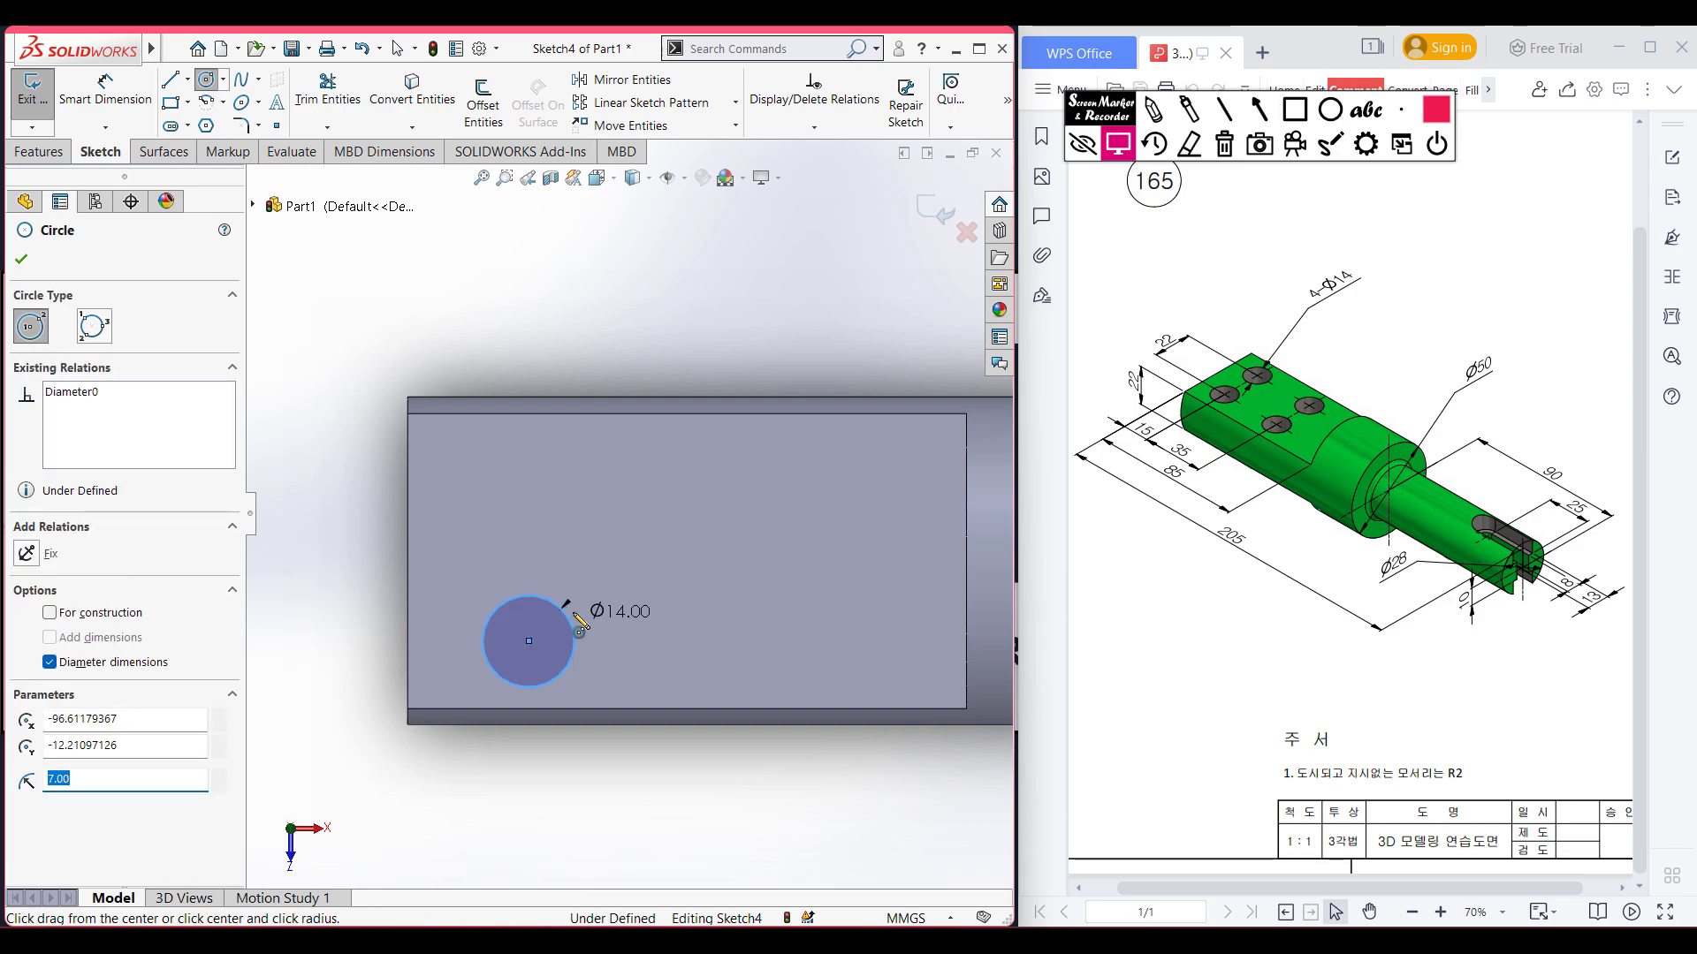
click(757, 641)
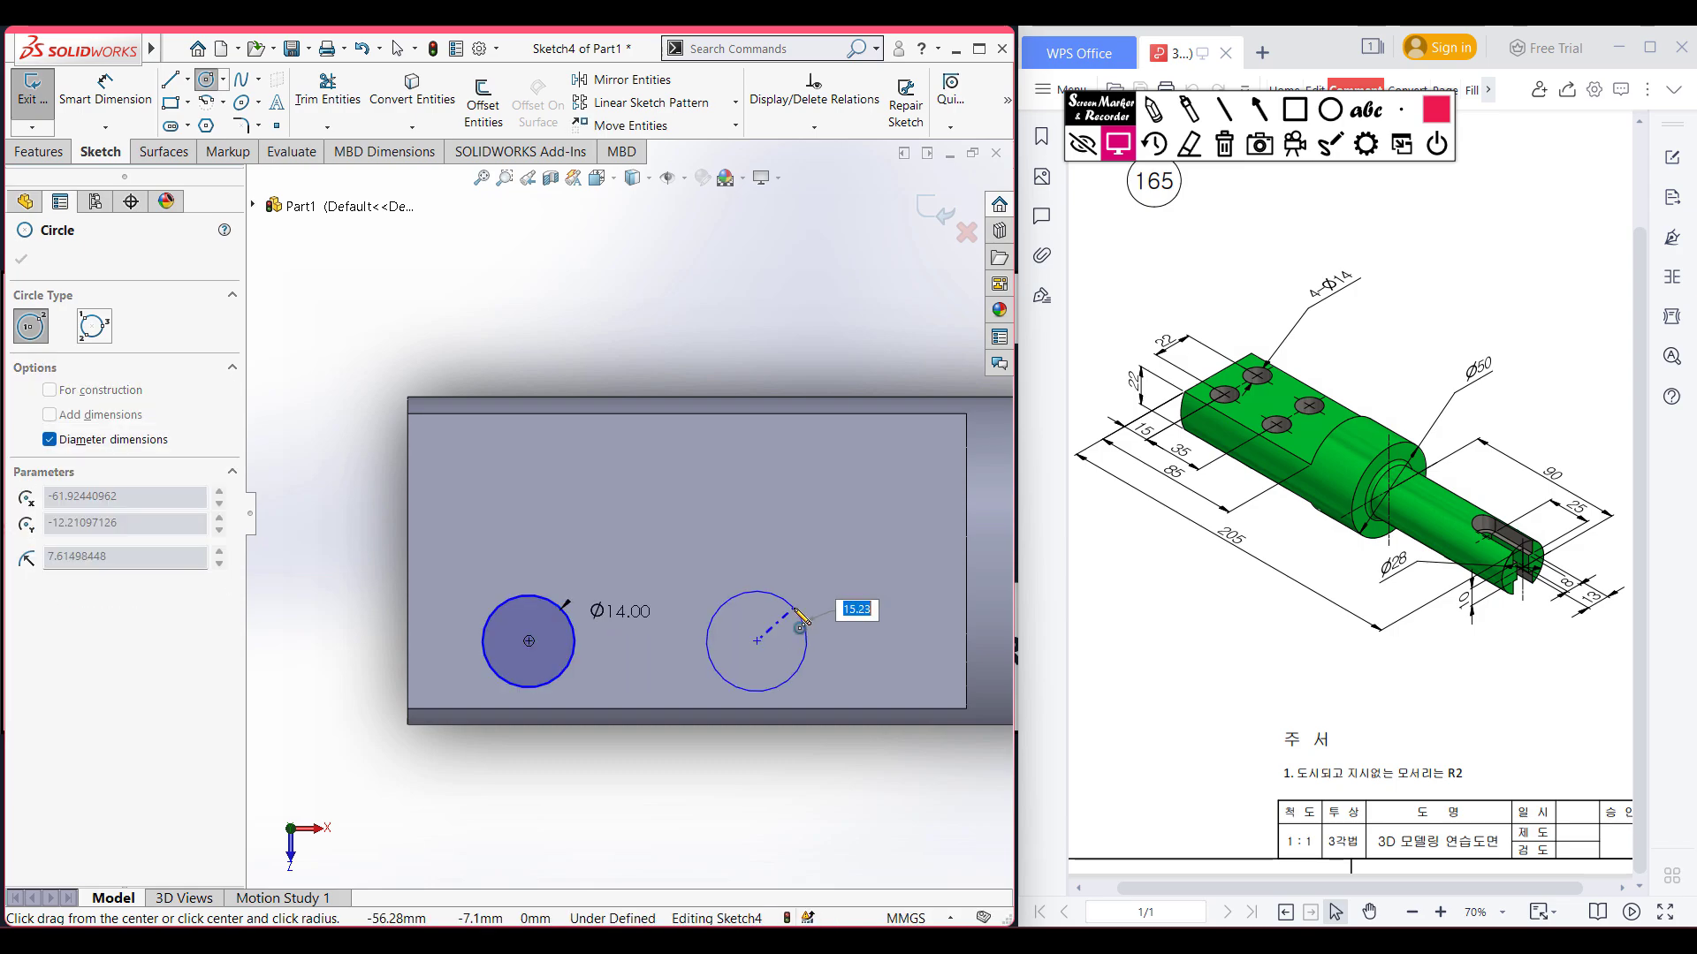
text(14)
key(Return)
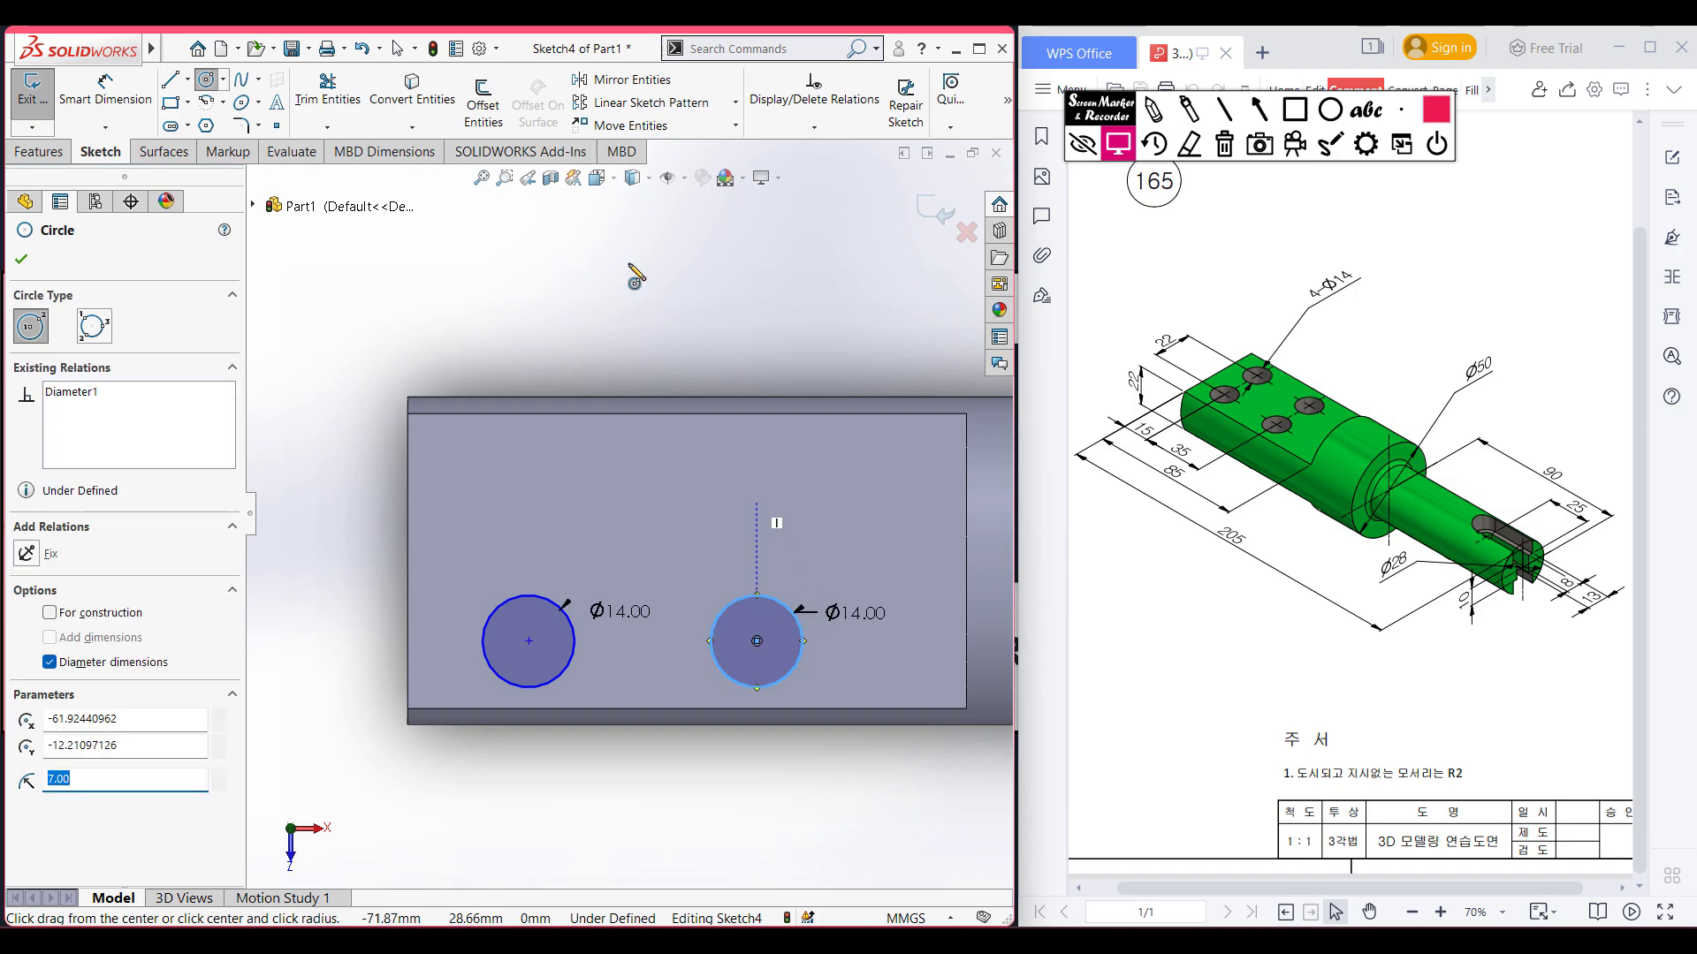
- Dimension the center of the circle nearest the shaft's free end 22/2 mm from the origin, across the shaft
right_drag(648, 341, 648, 309)
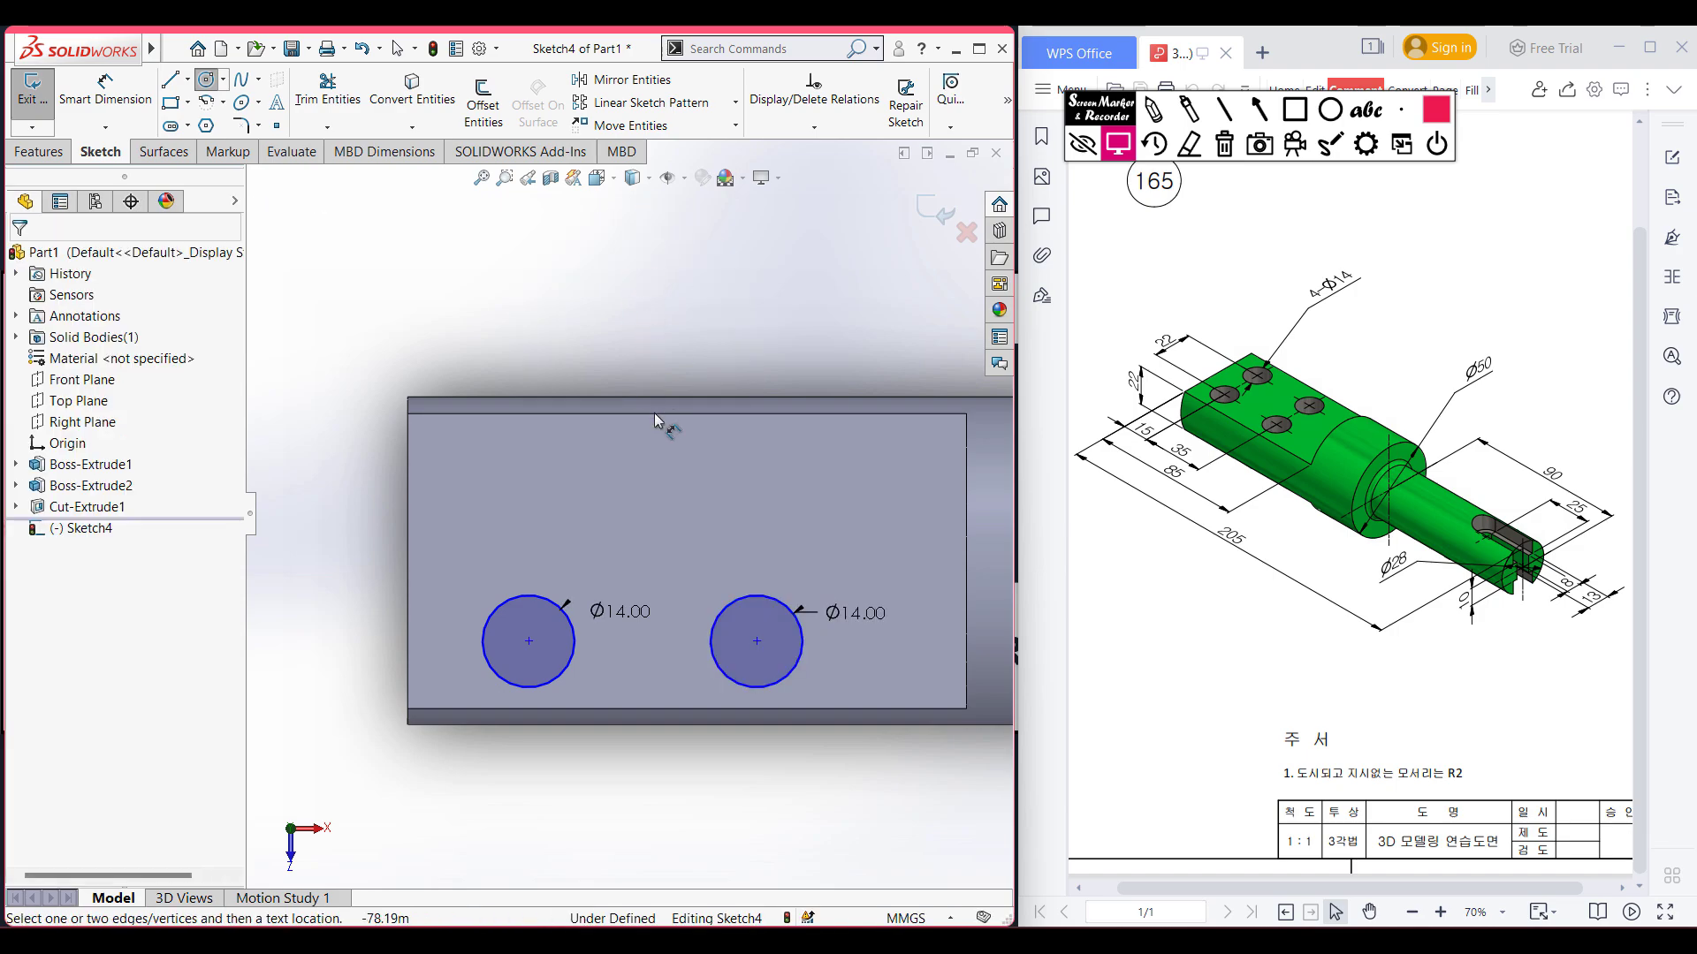
scroll(653, 441, up, 2)
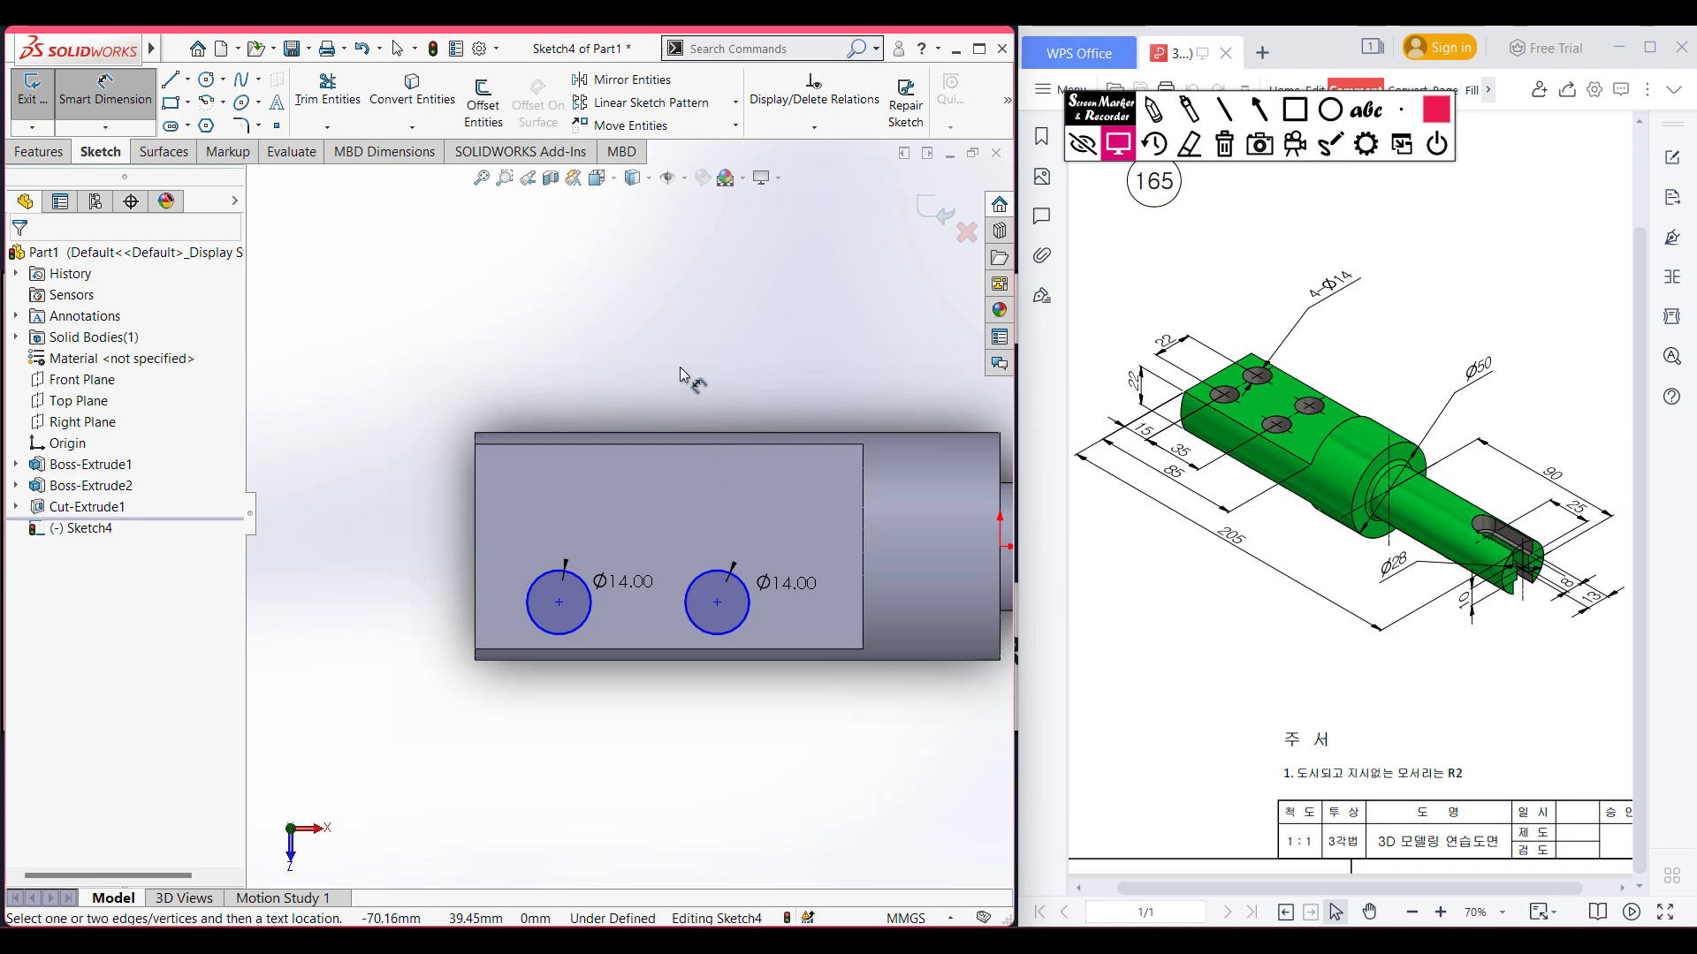
ctrl+middle_drag(681, 368, 598, 346)
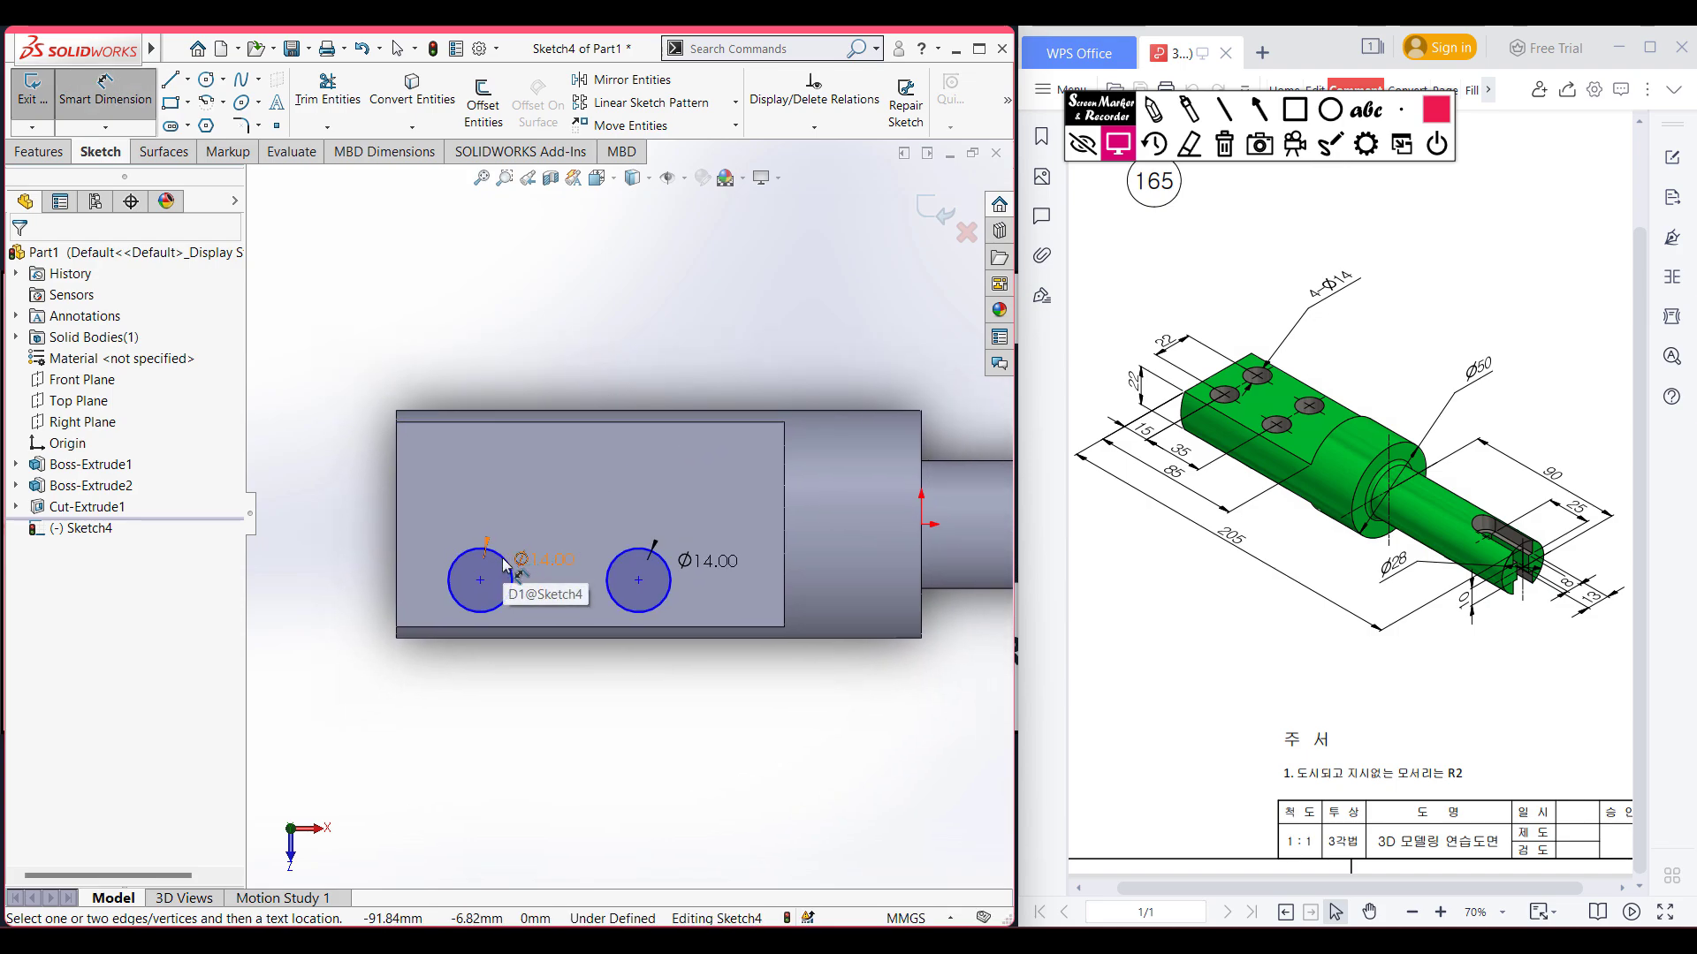
click(922, 524)
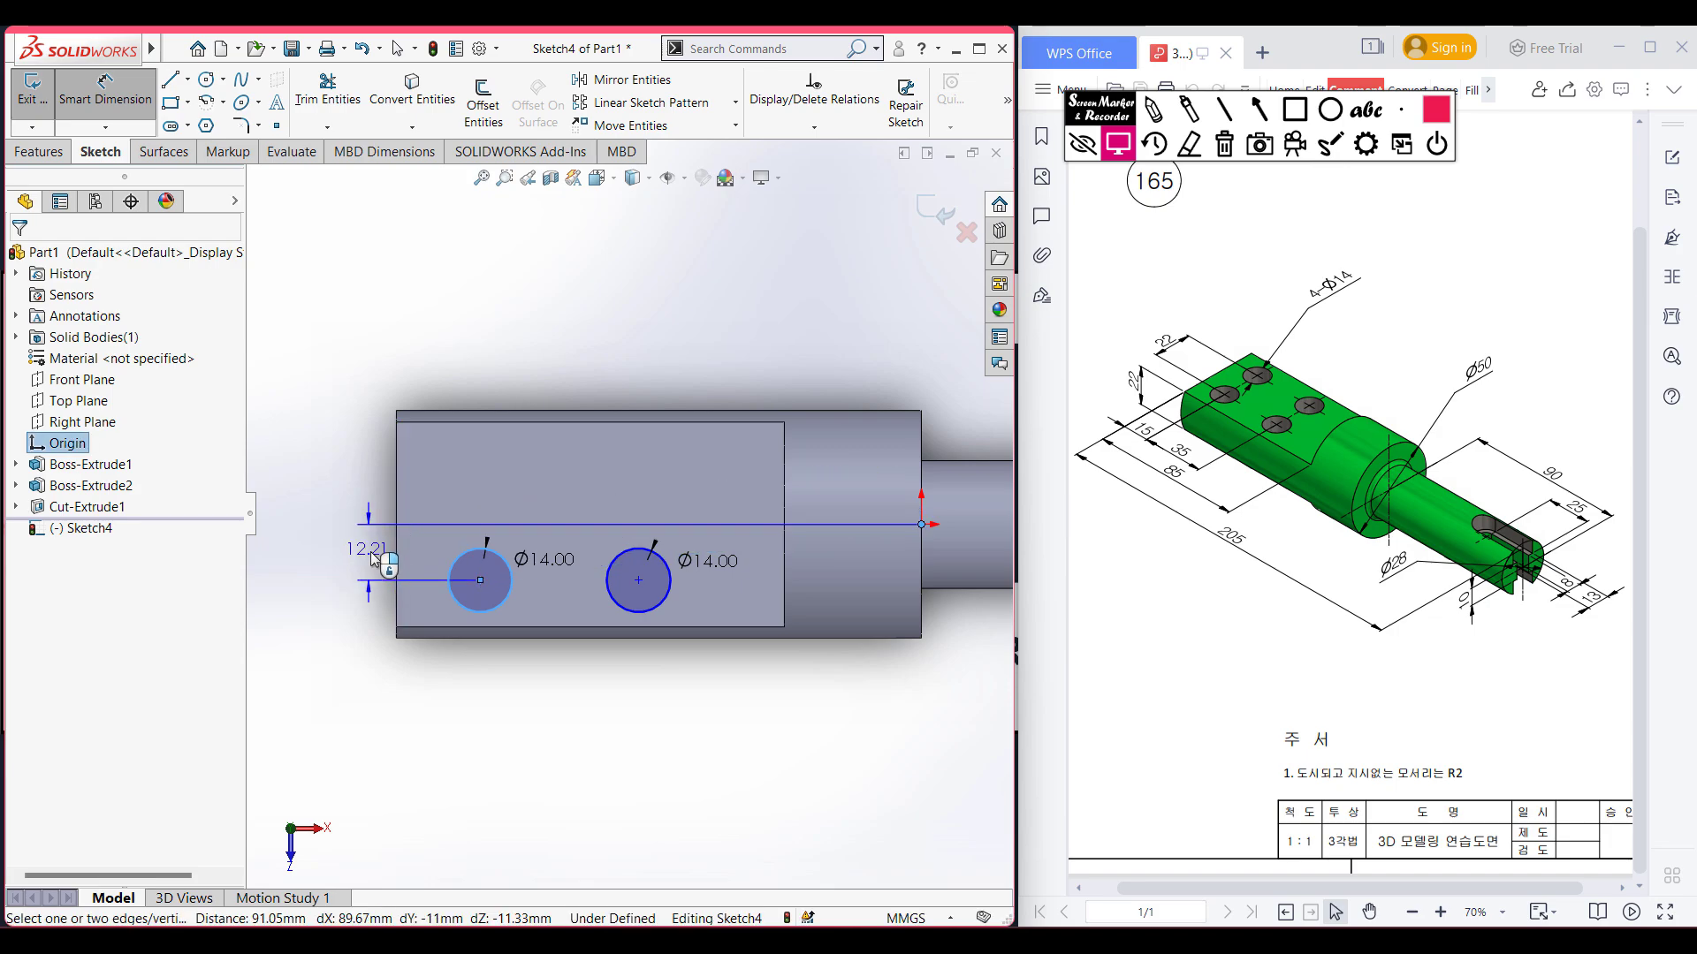
click(368, 545)
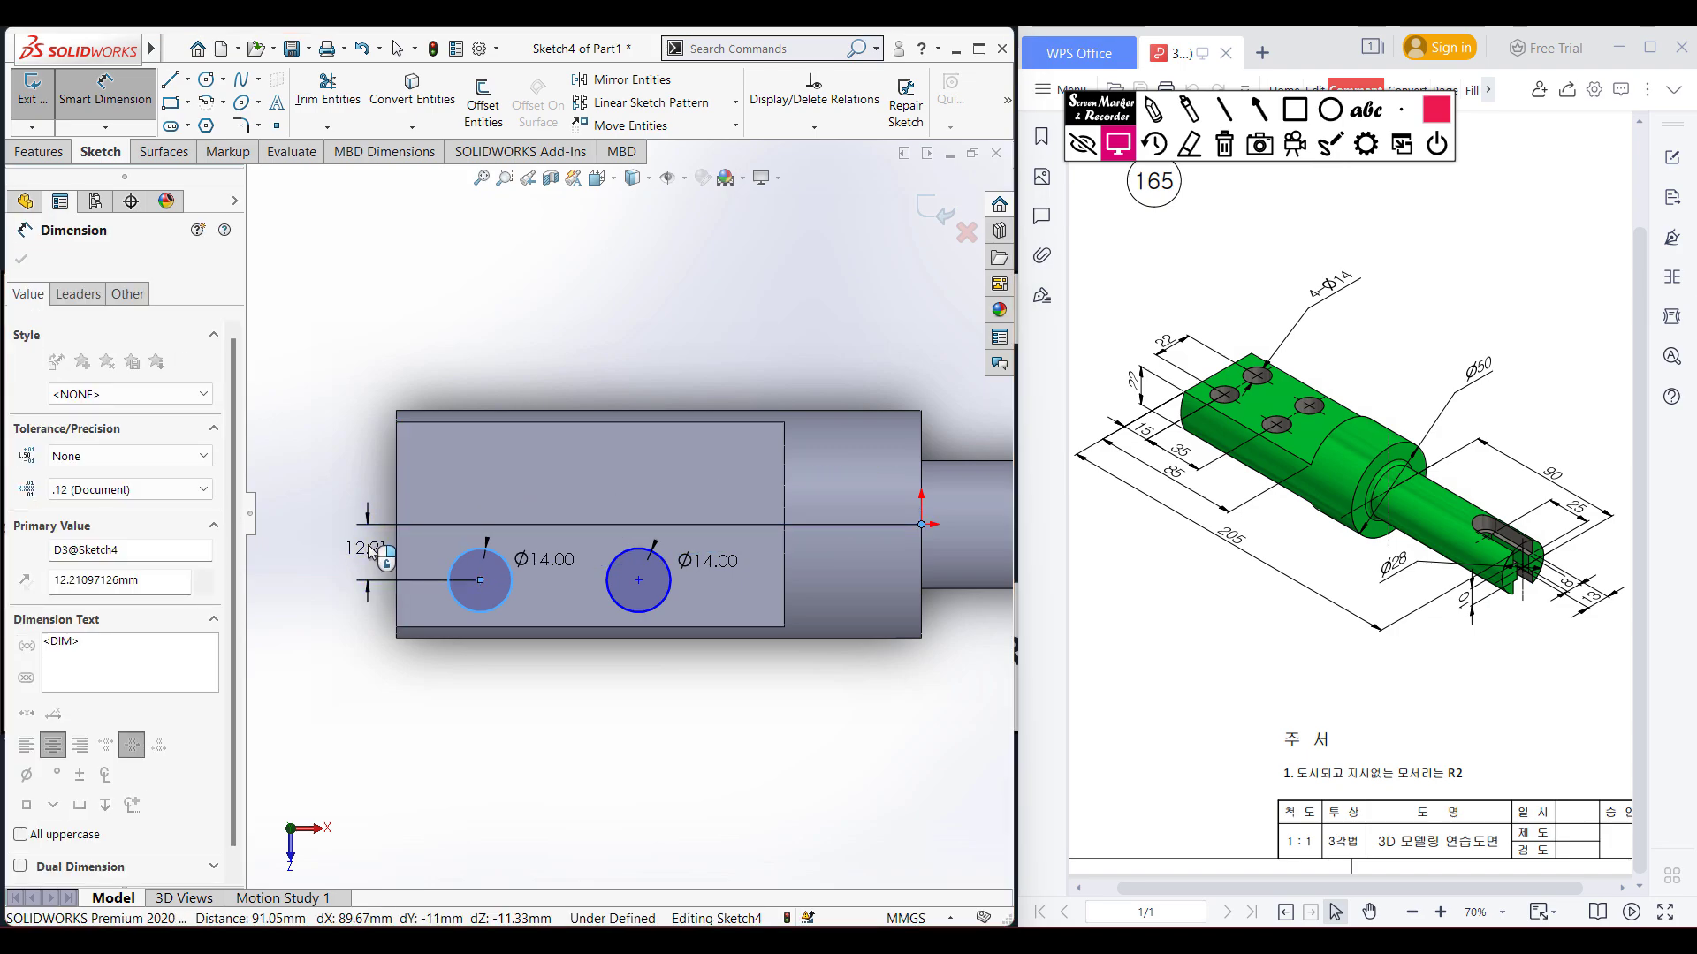
text(22/2)
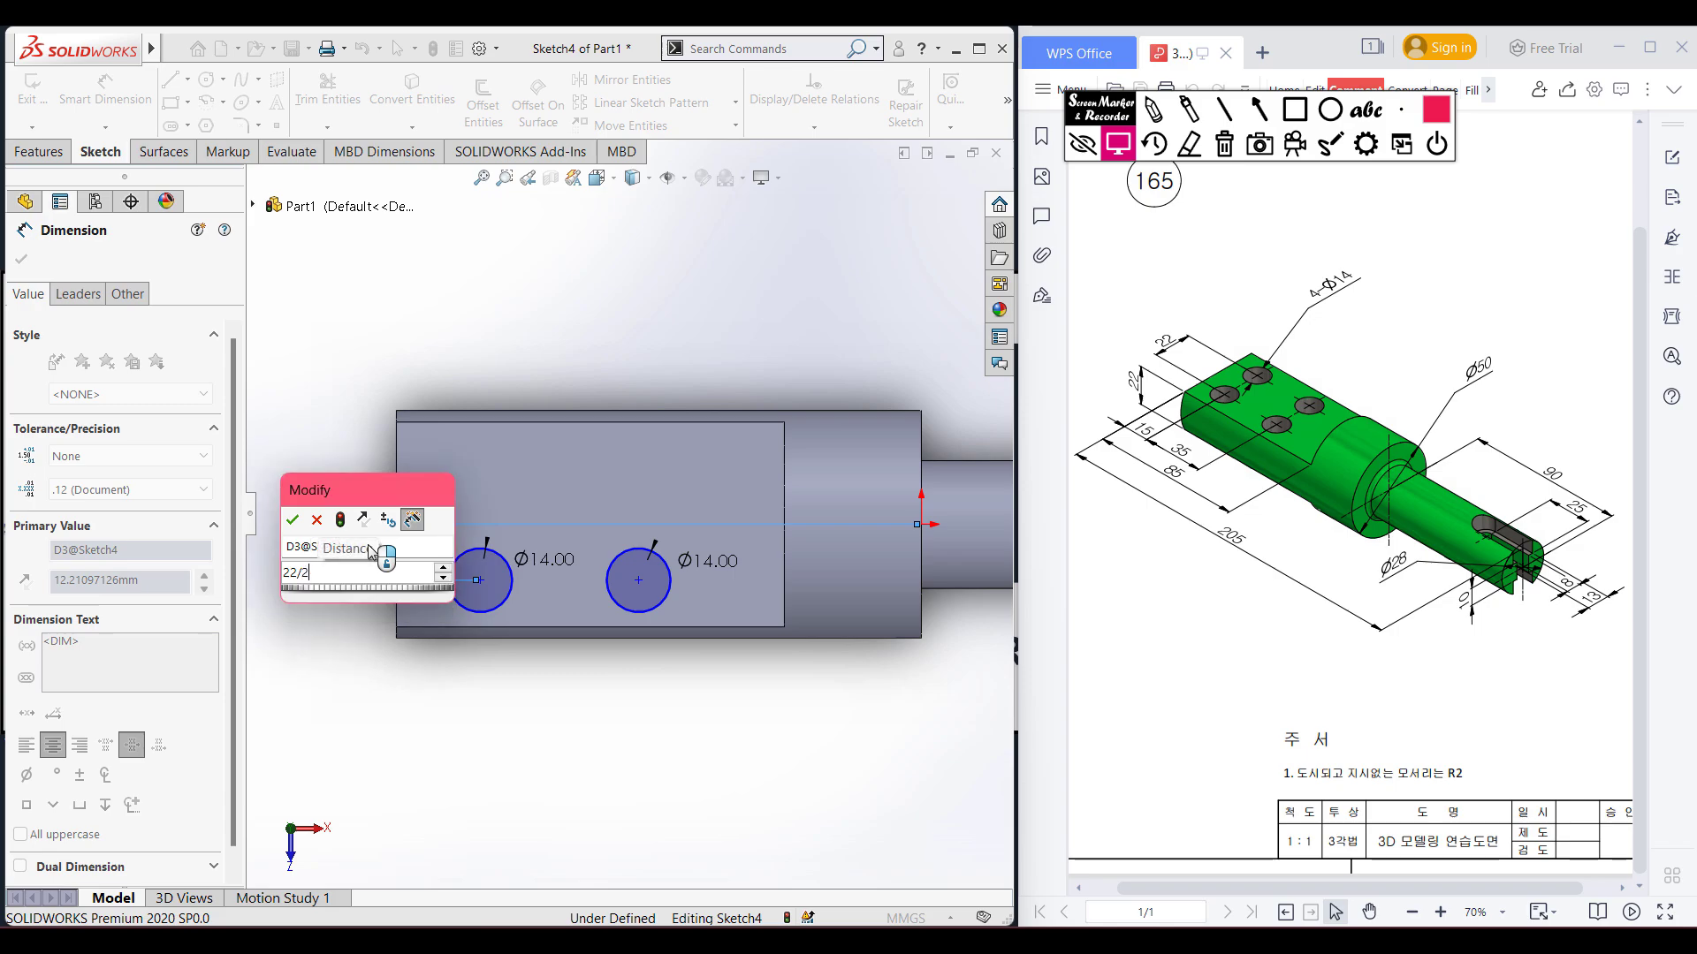
key(Return)
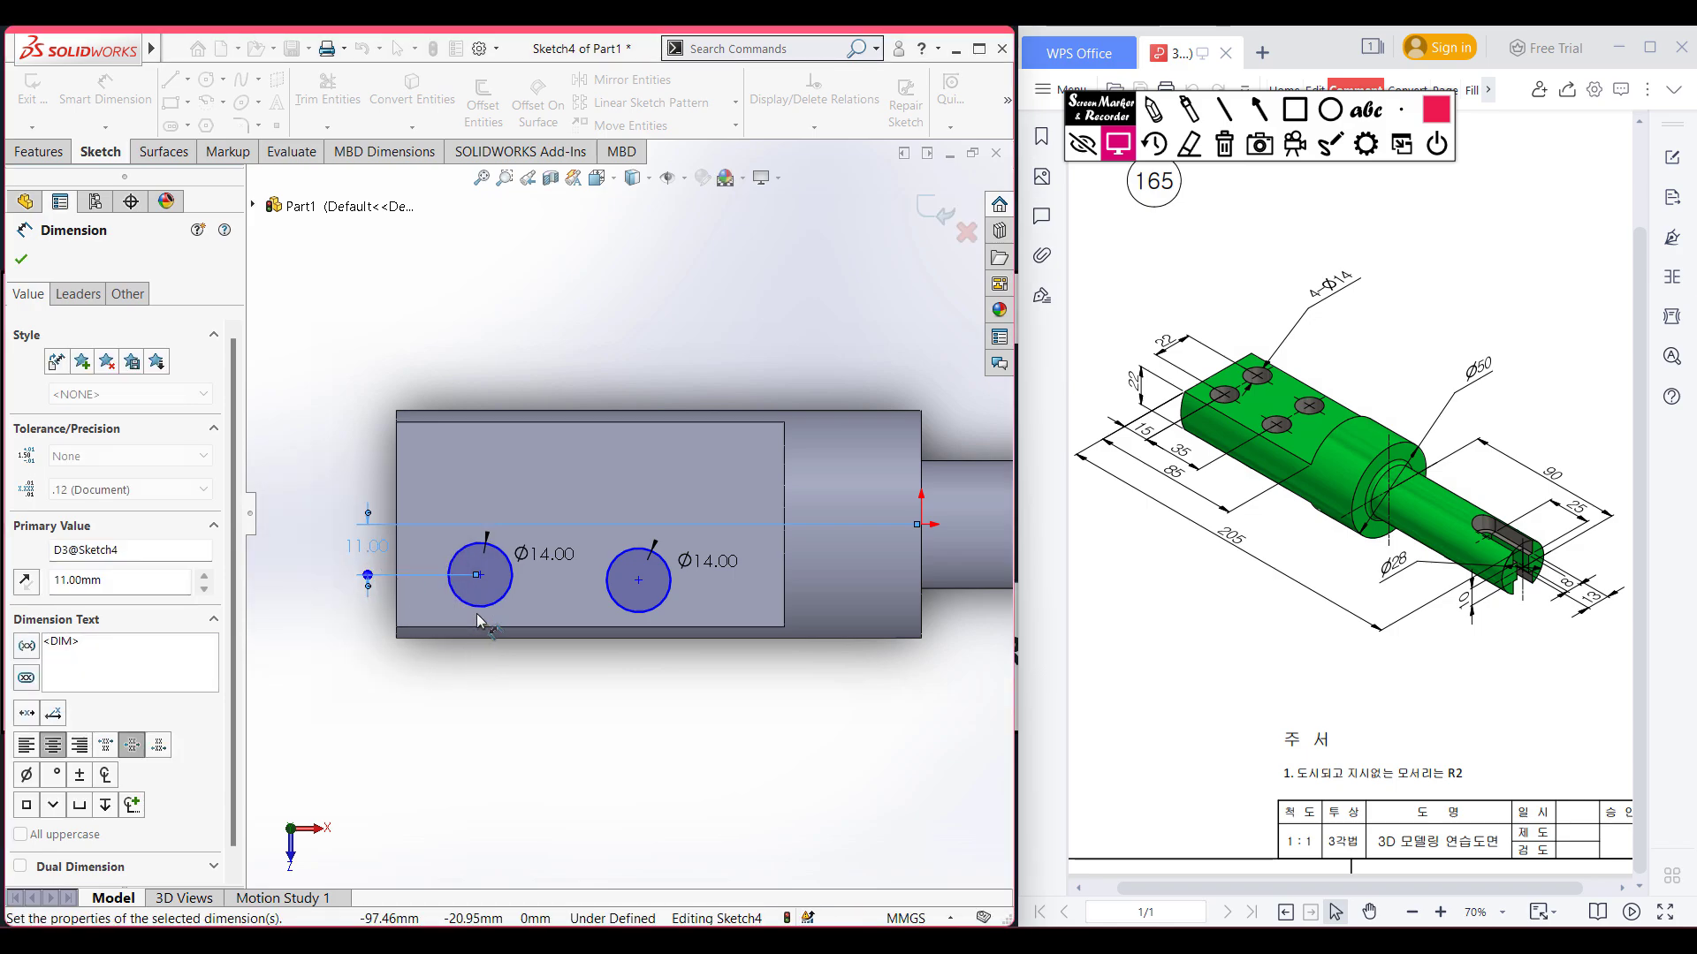
- Dimension the same circle's center 15 mm from the free end edge of the flat face
click(474, 613)
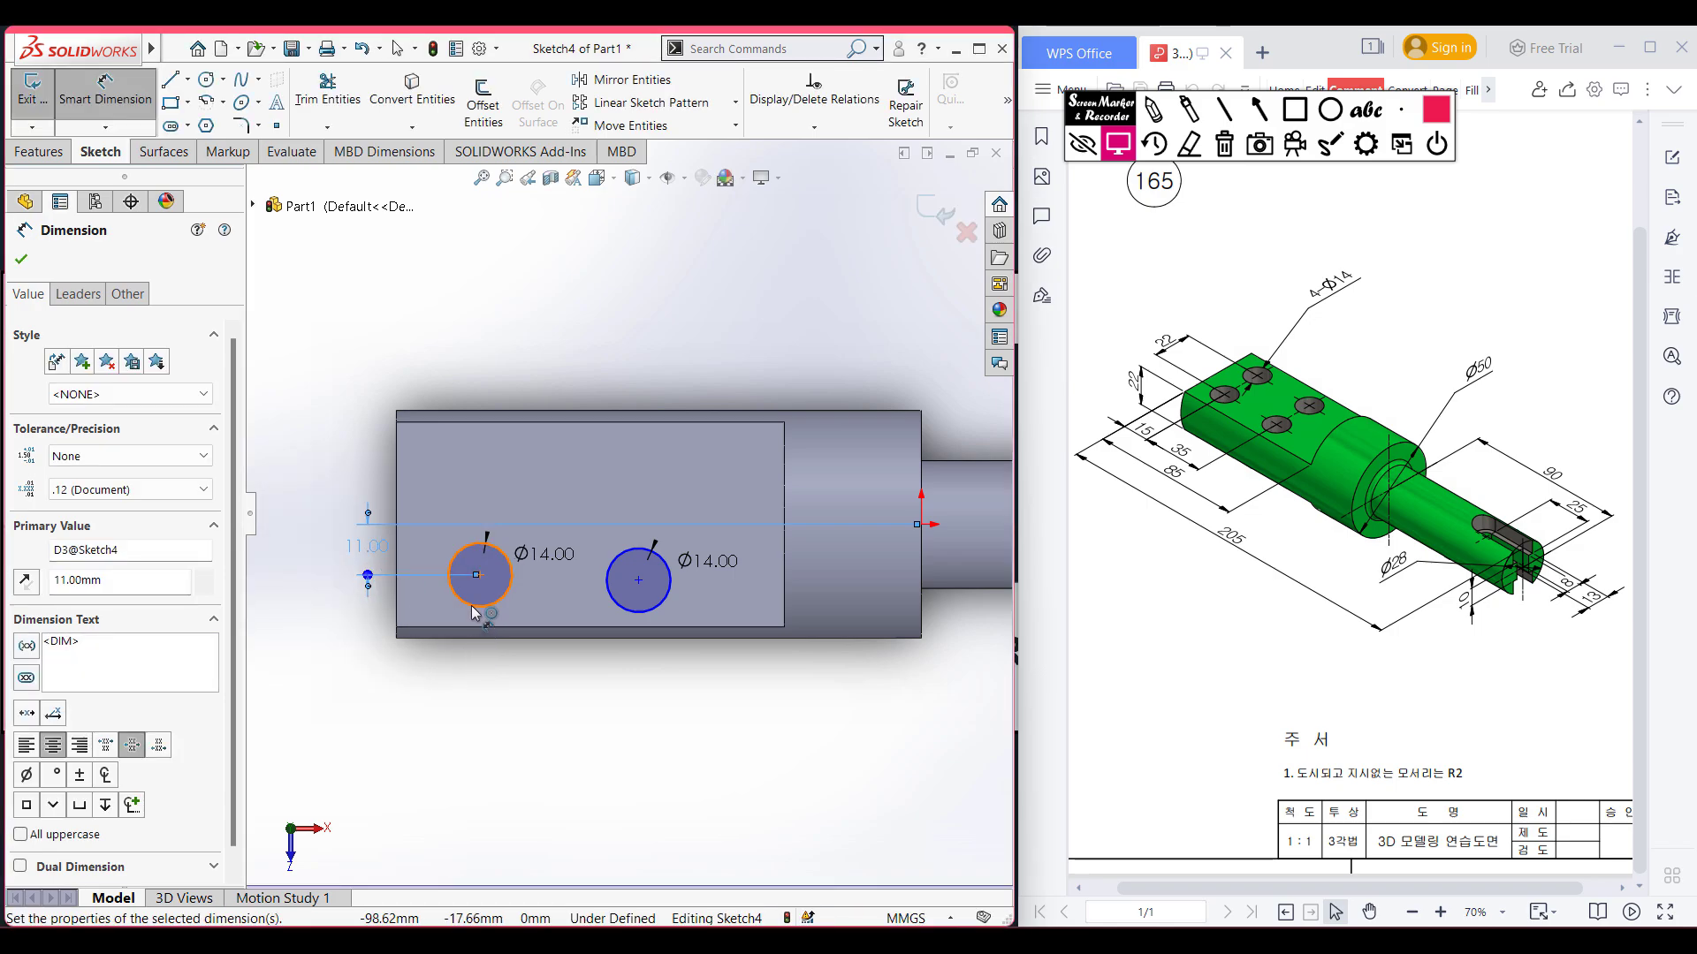
click(397, 608)
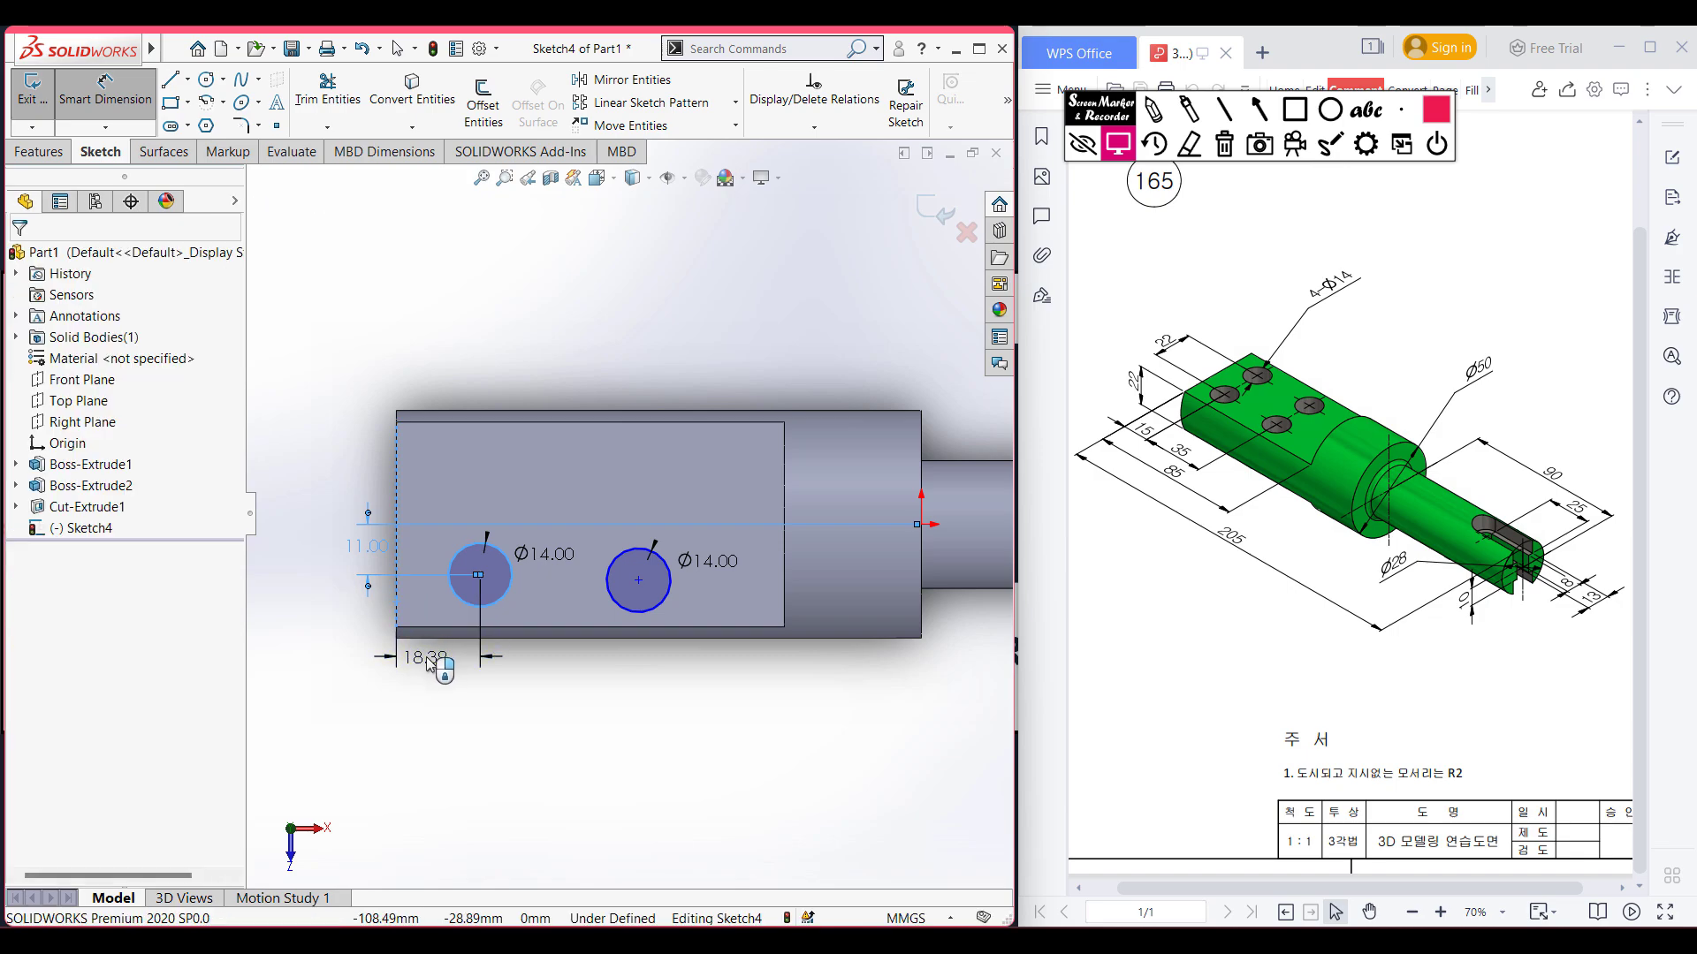
click(431, 664)
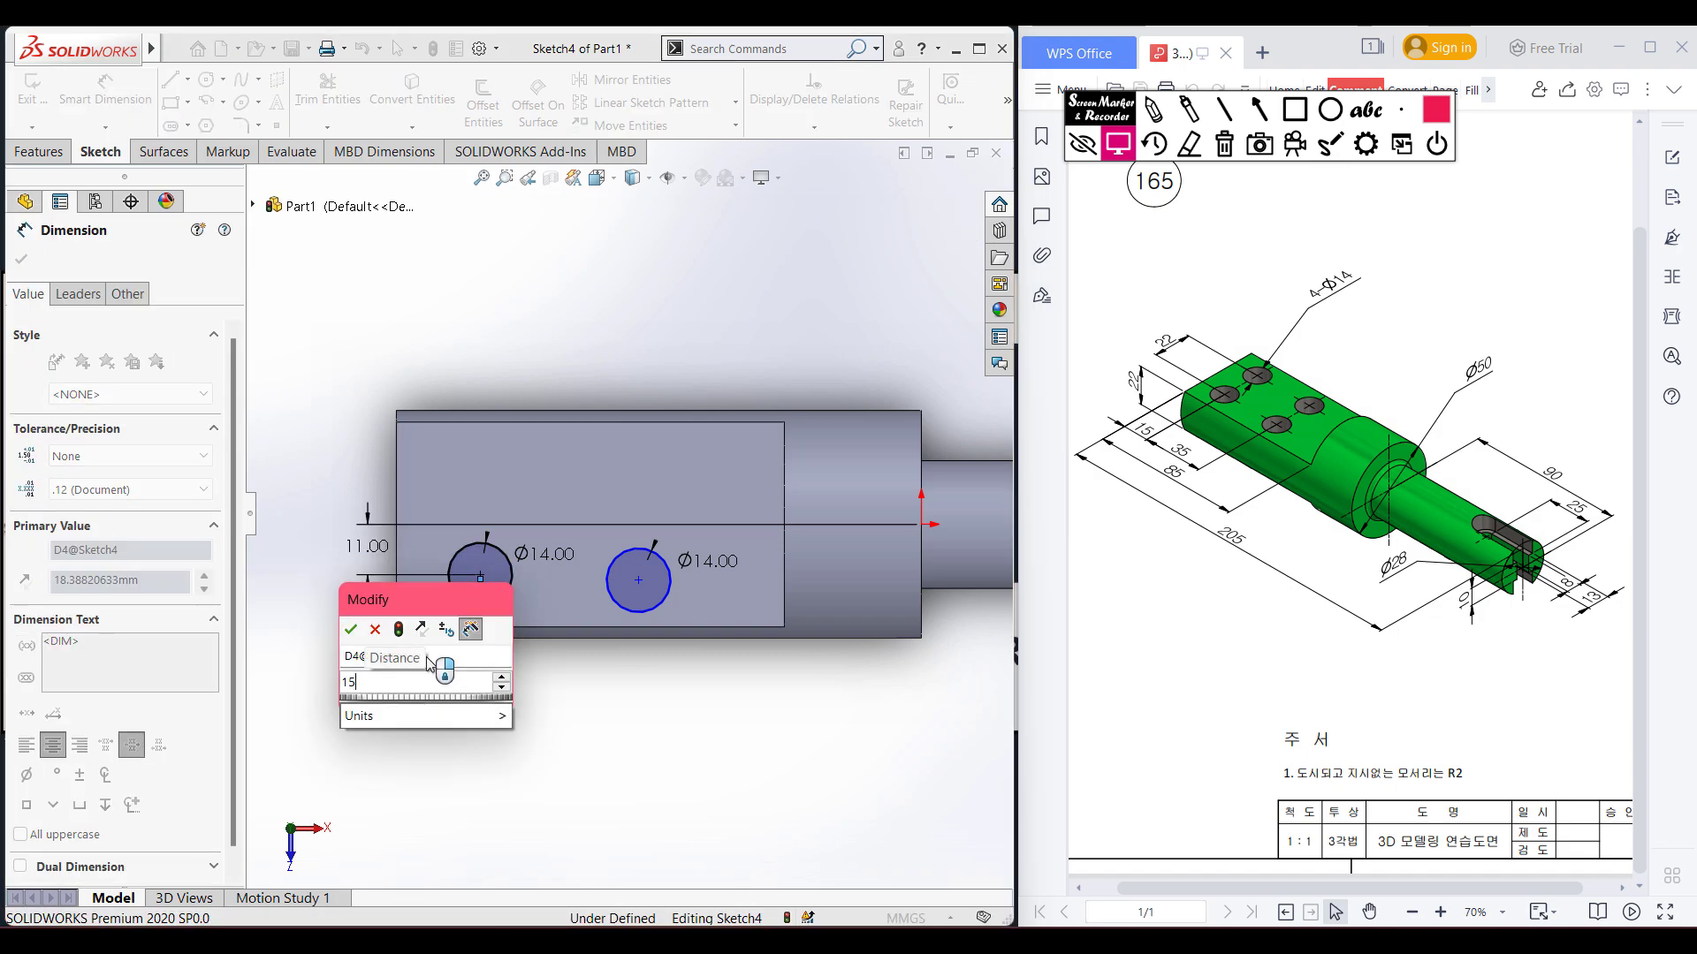
text(15)
key(Return)
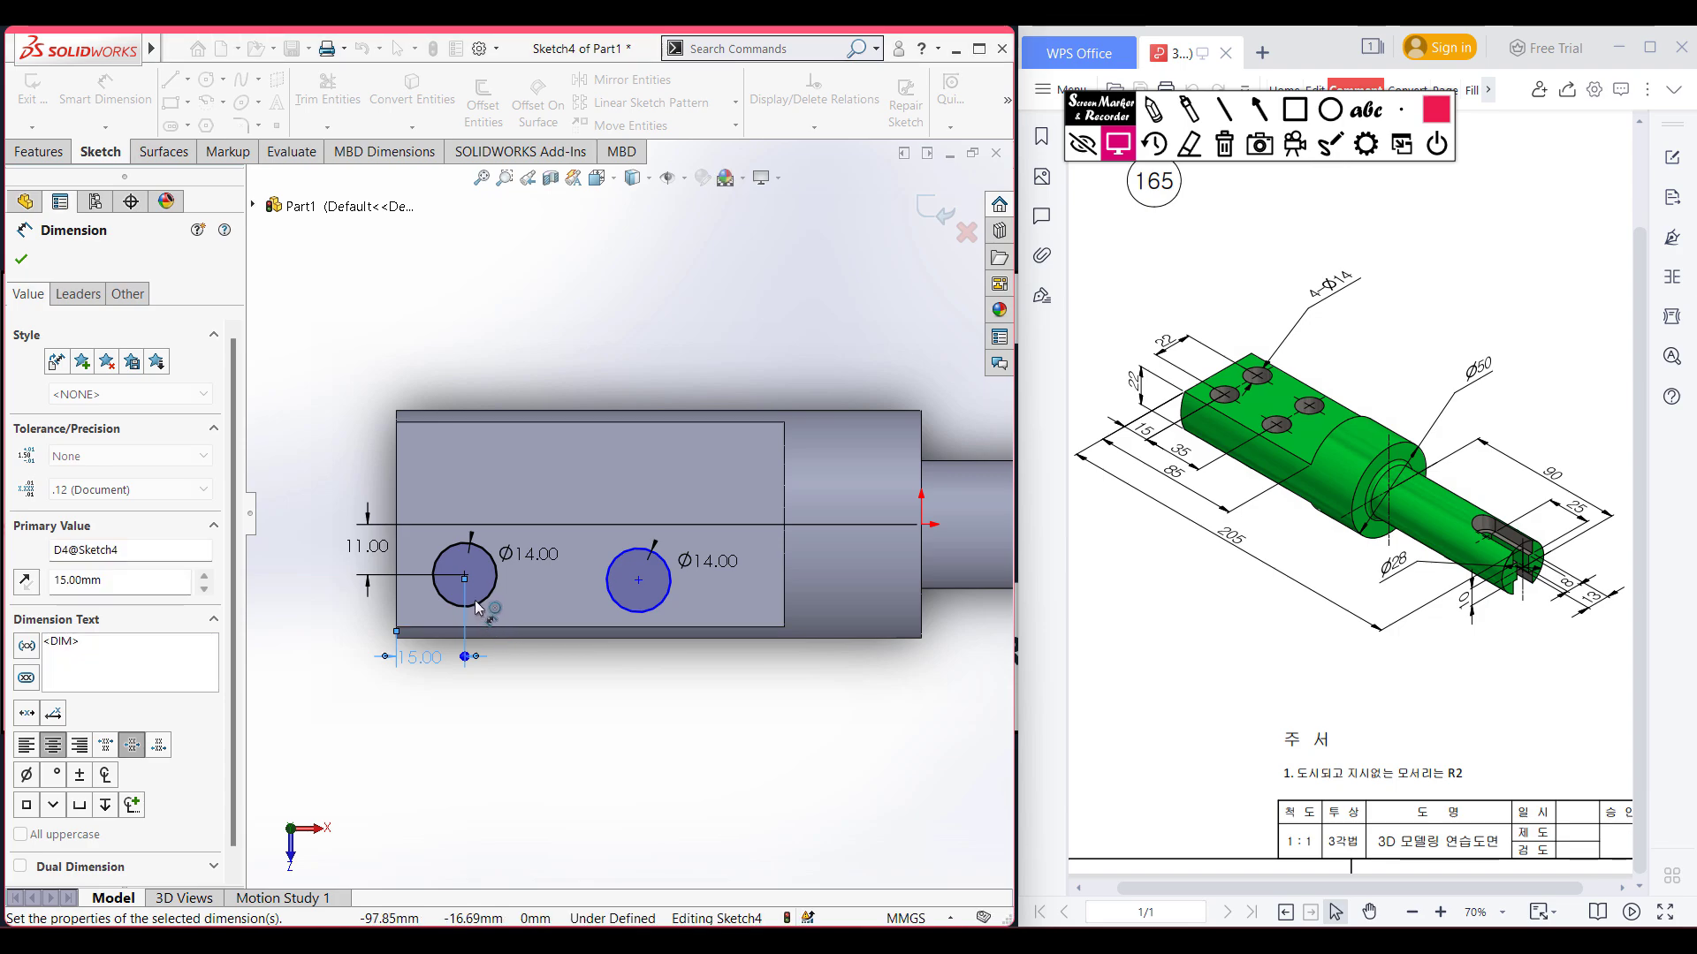
- Set the spacing between the two circles' centers along the shaft to 35 mm
click(489, 601)
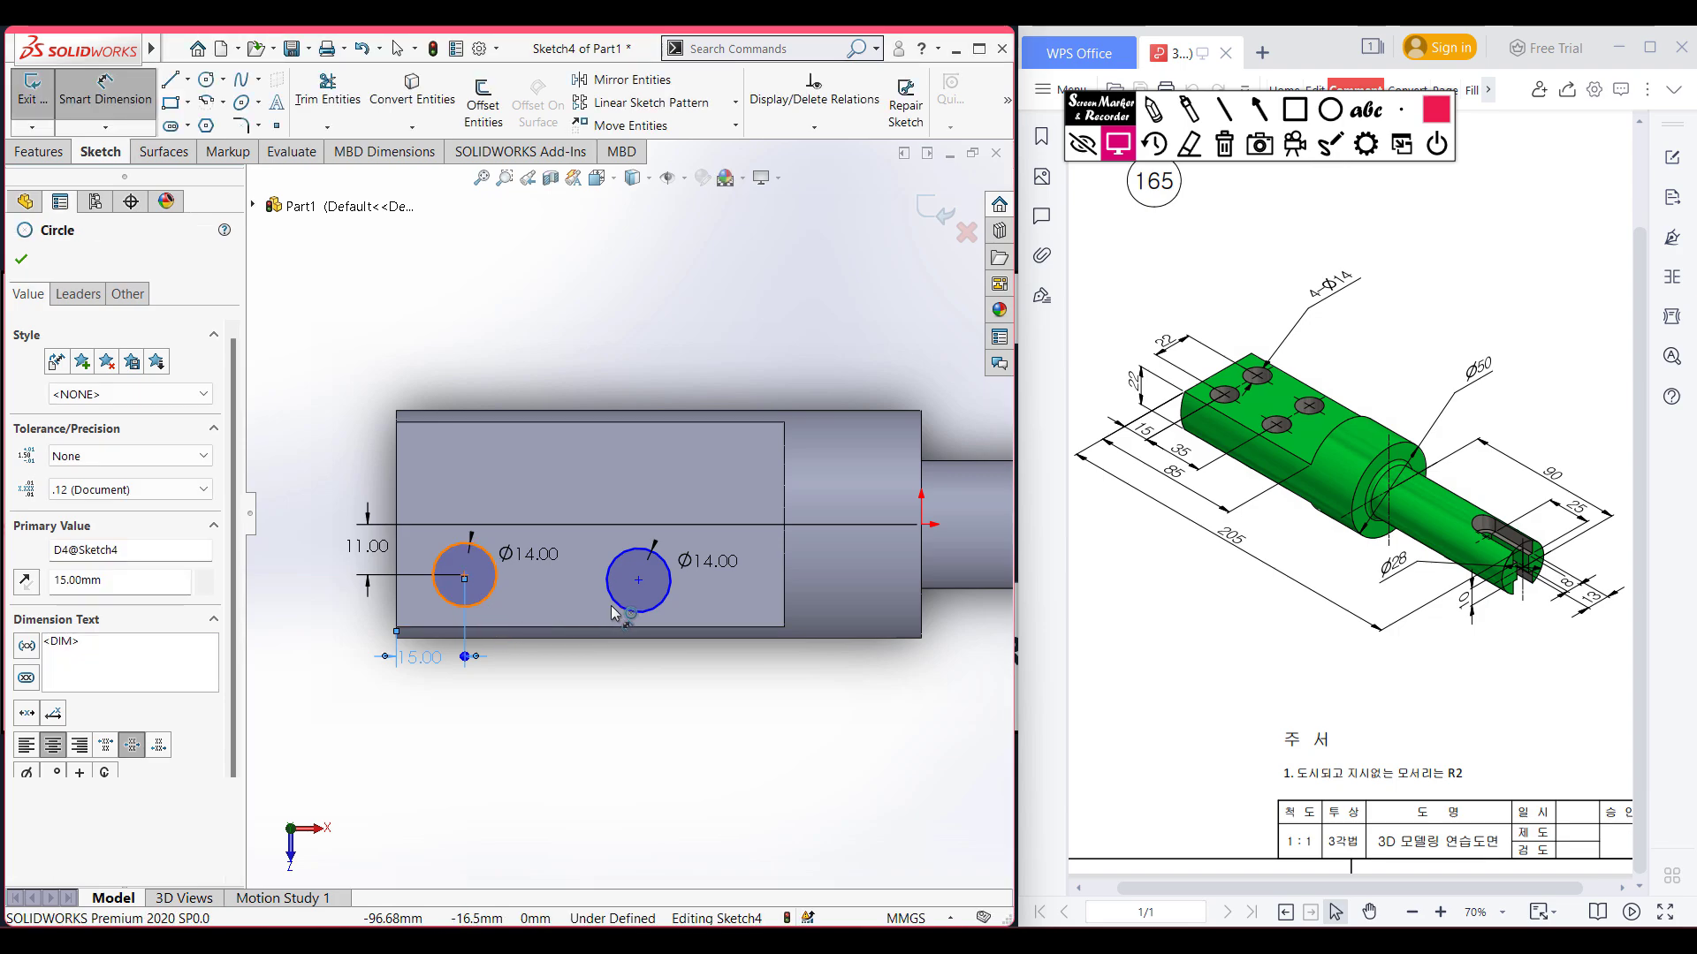
click(622, 610)
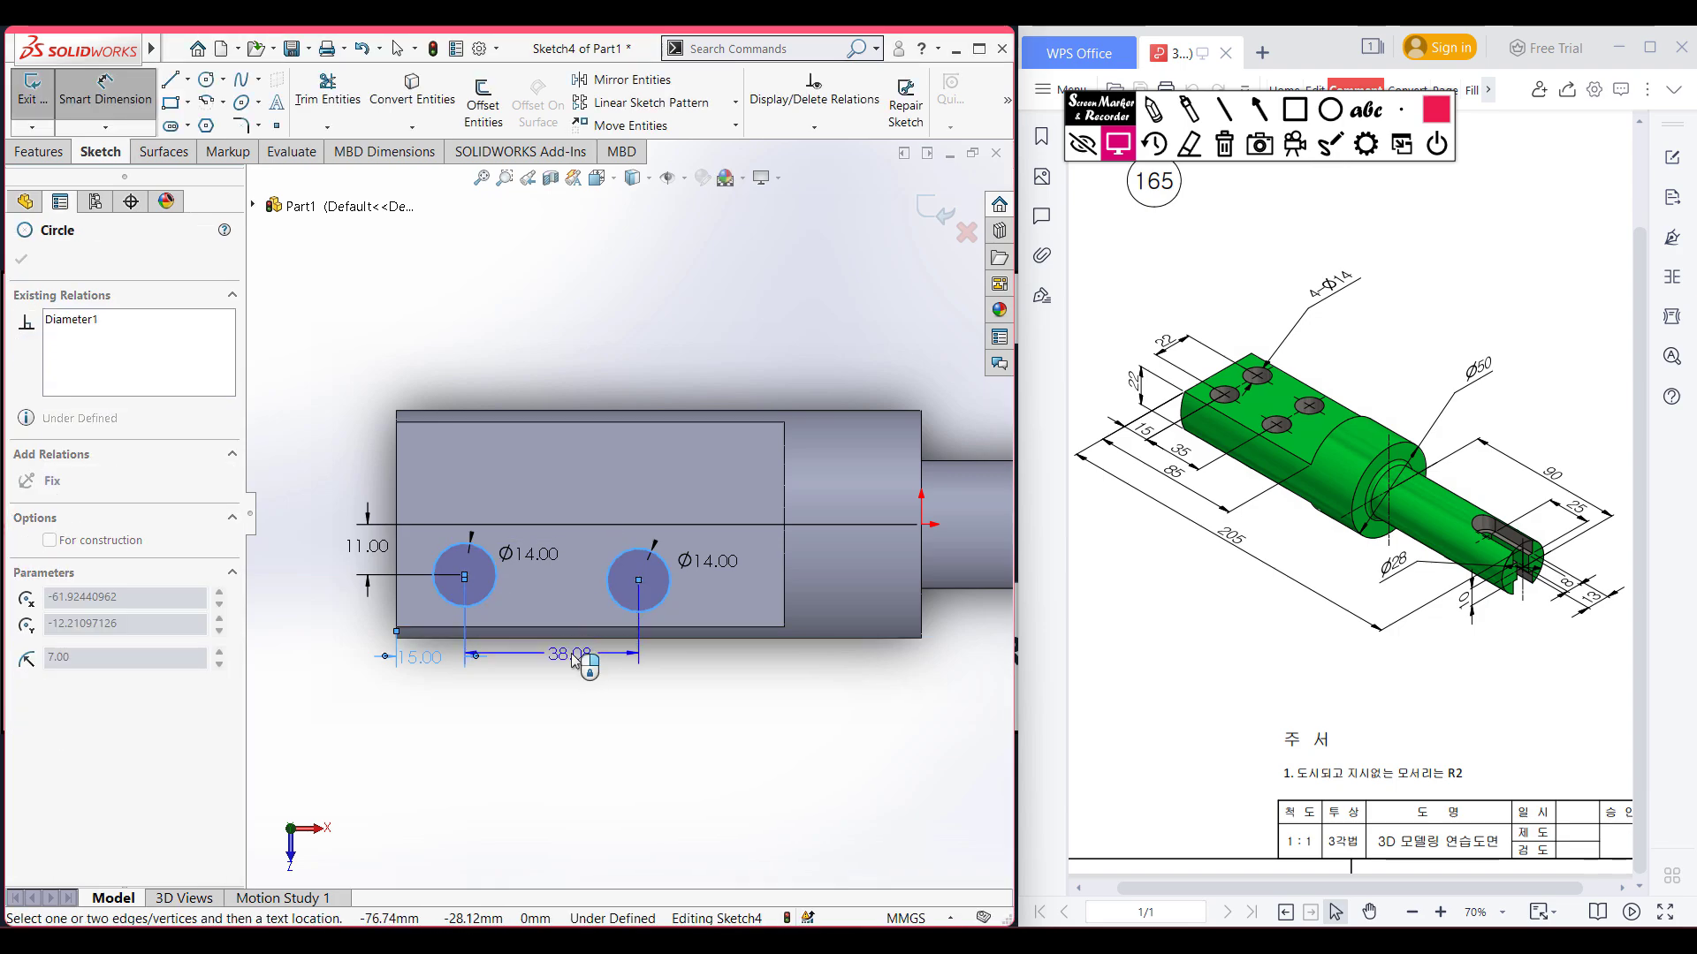
click(573, 661)
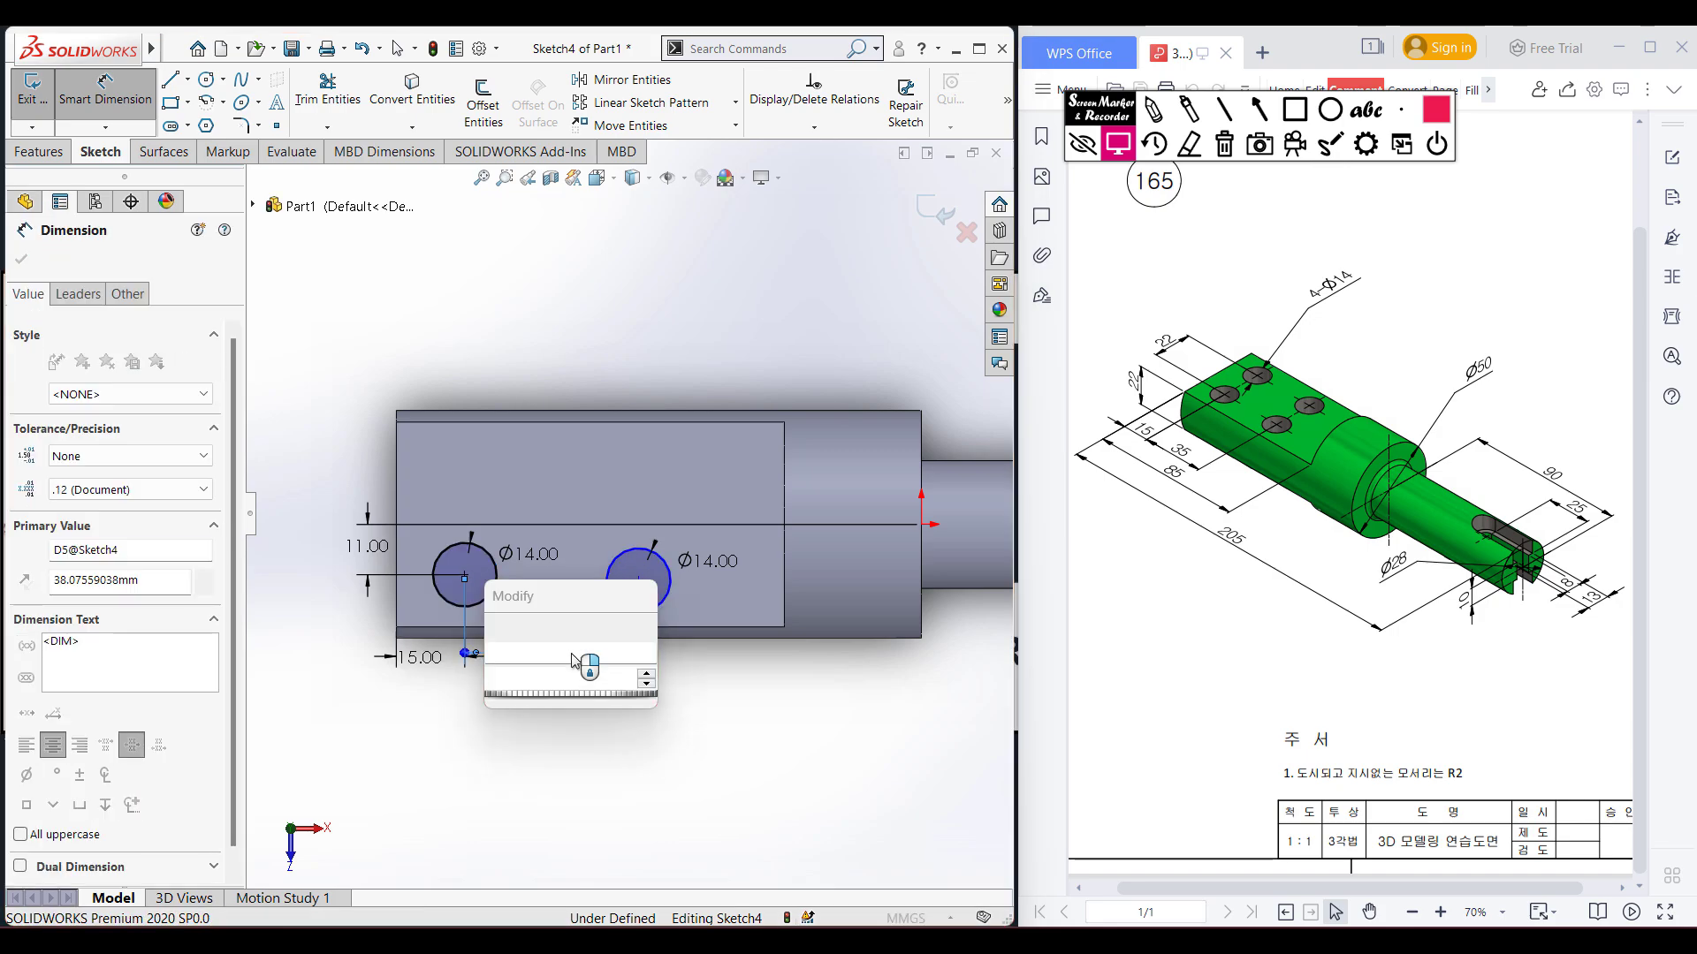
text(35)
key(Return)
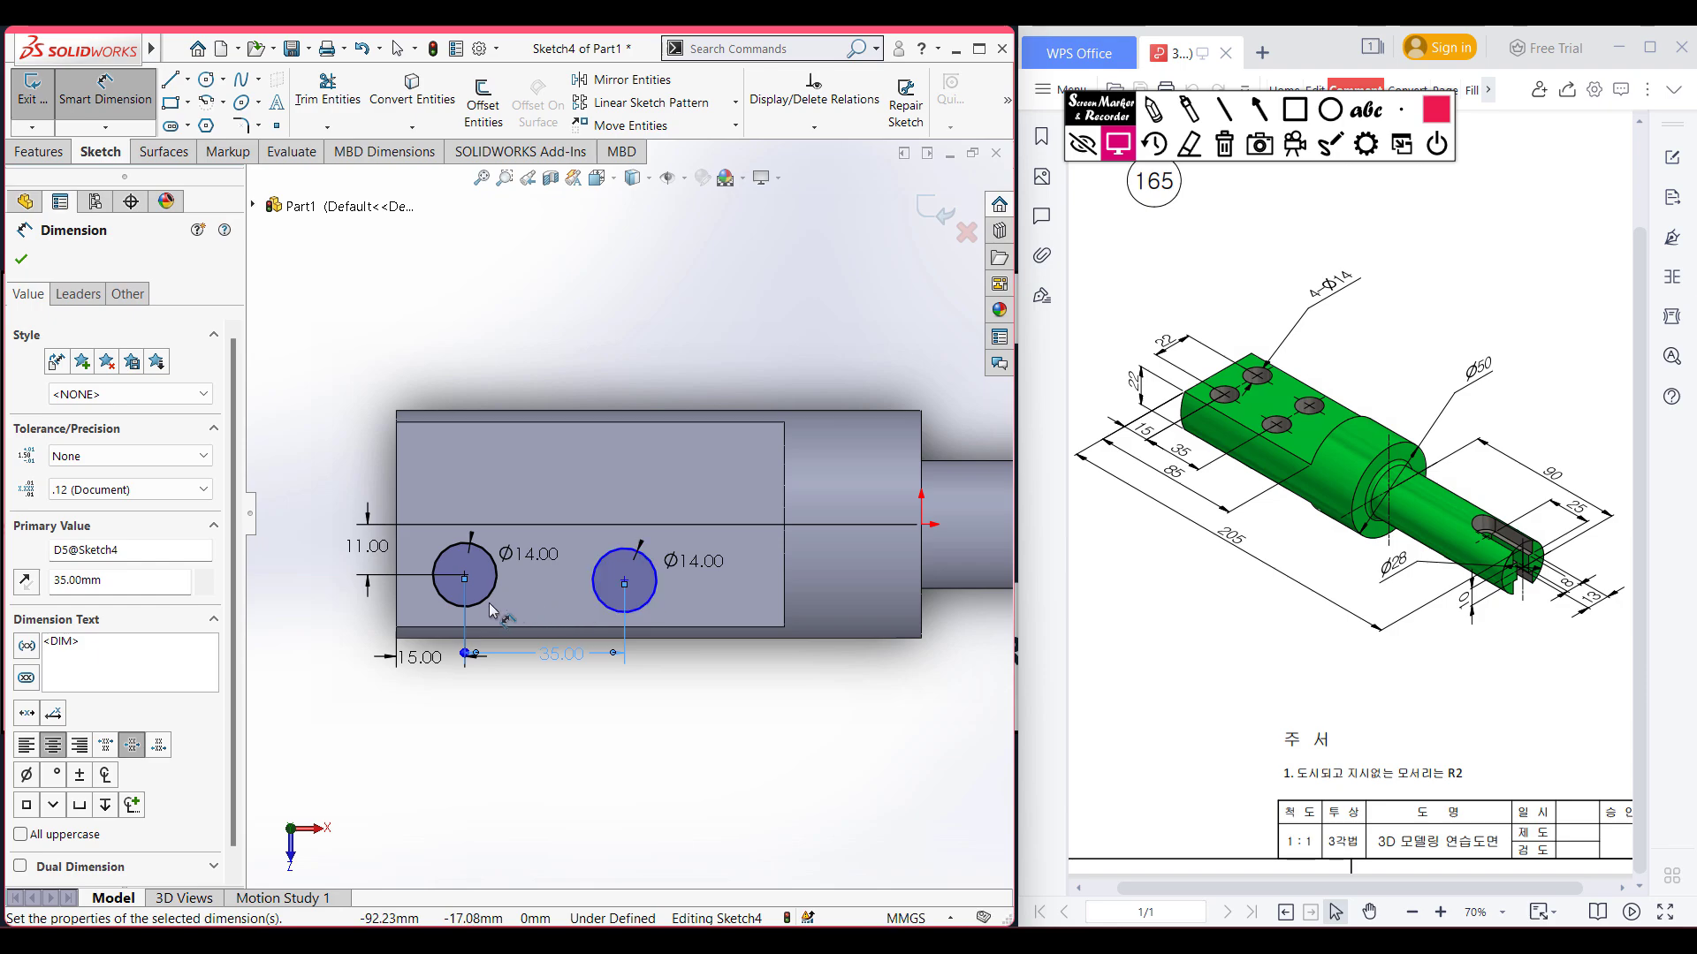
- Dimension the second circle's center 11 mm from the origin across the shaft and finish dimensioning
click(655, 600)
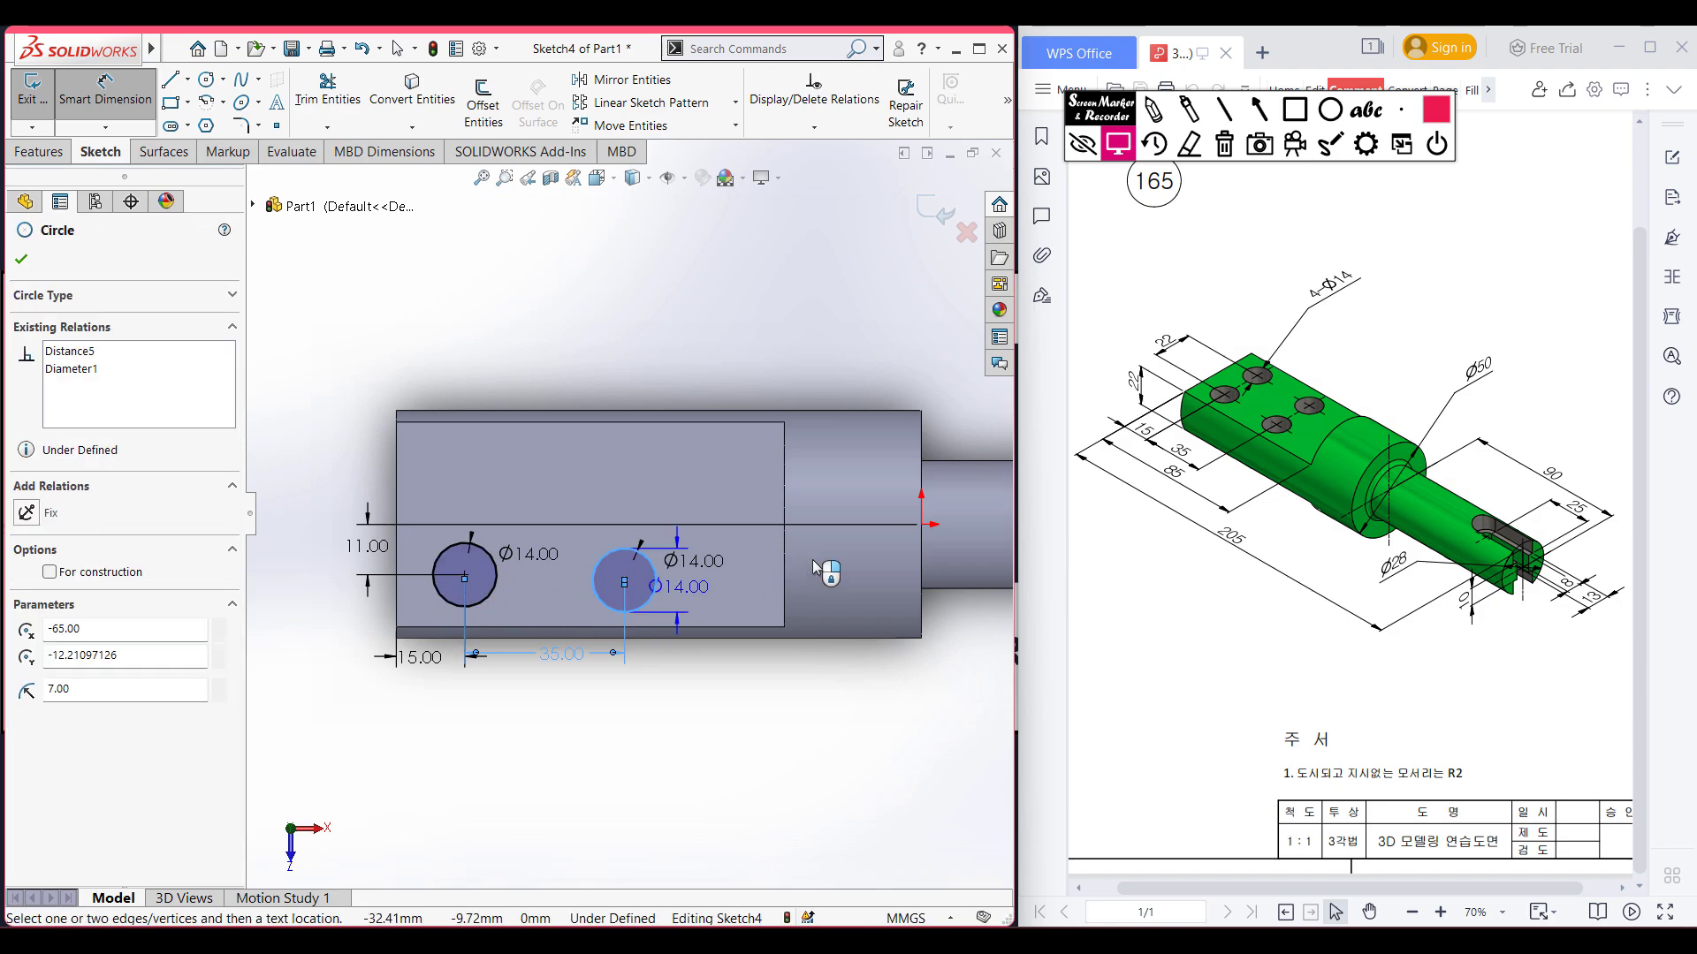
click(921, 524)
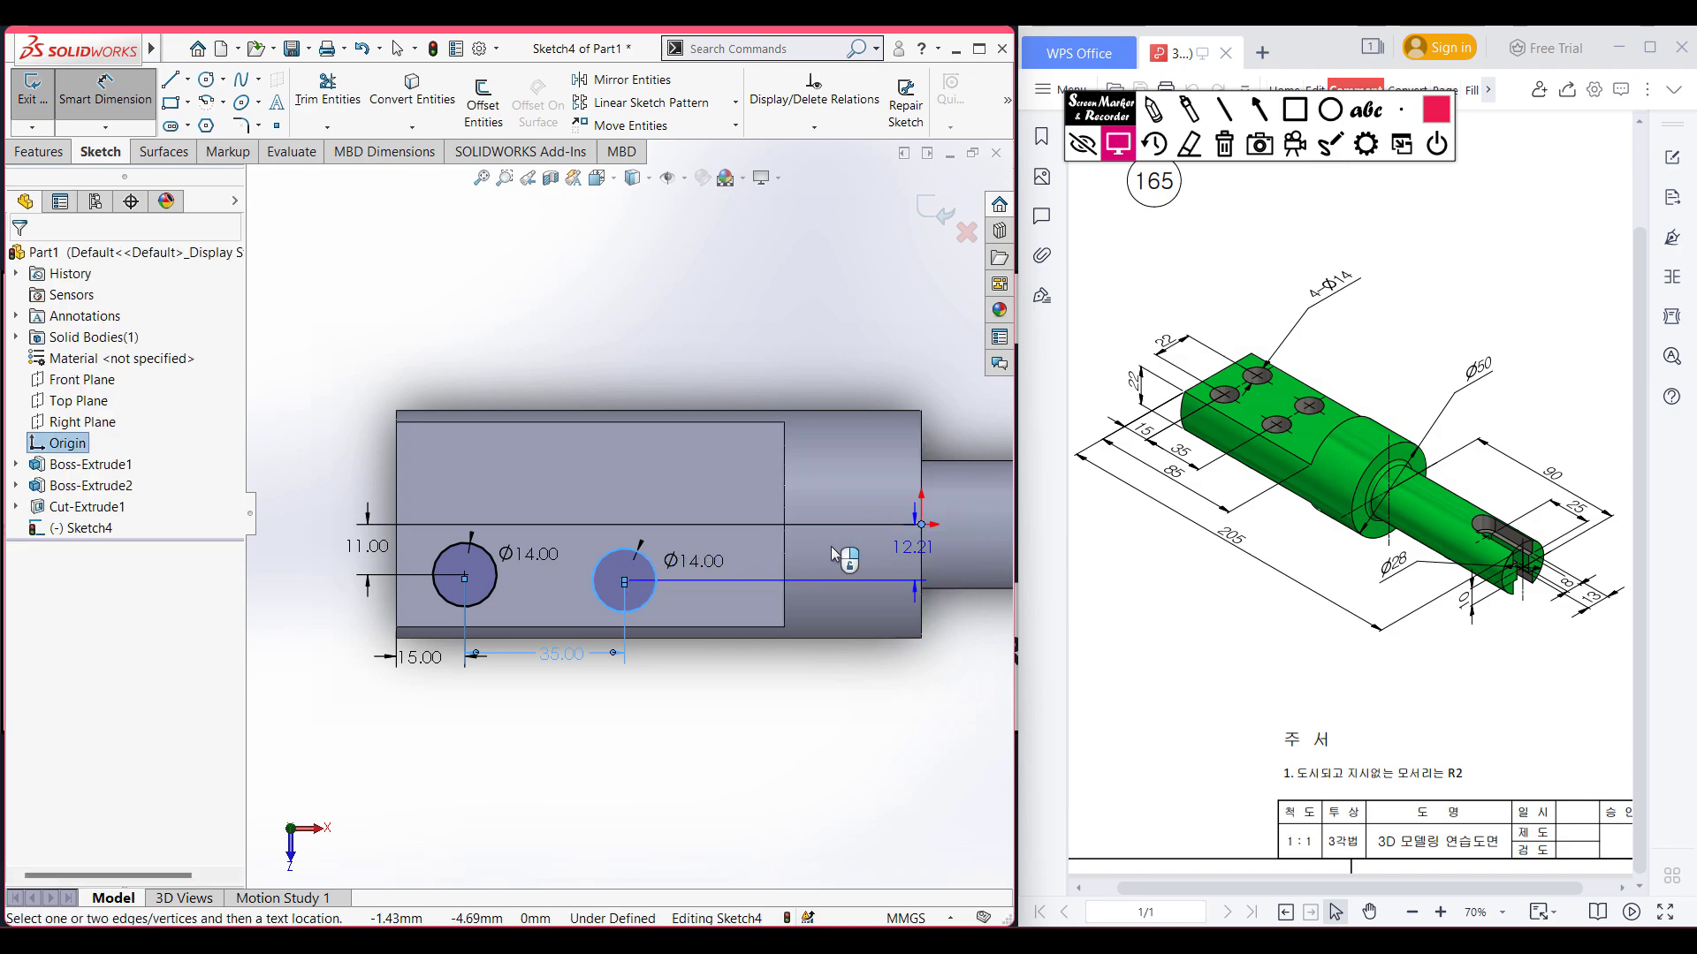
click(809, 550)
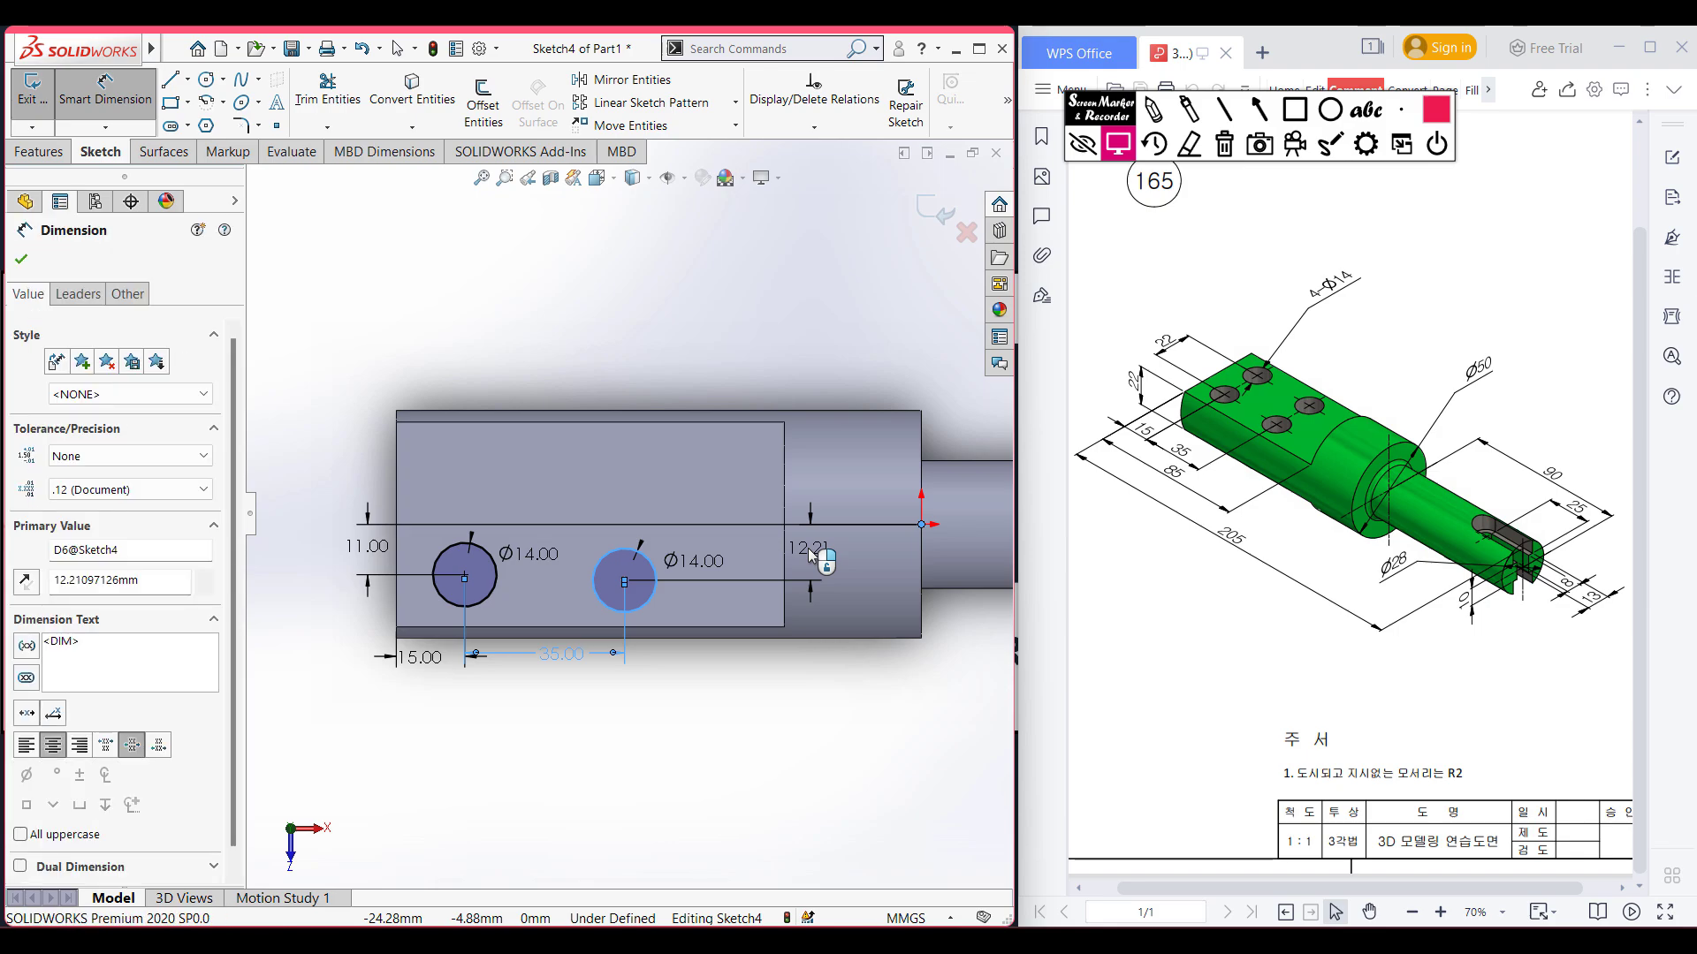
text(11)
key(Return)
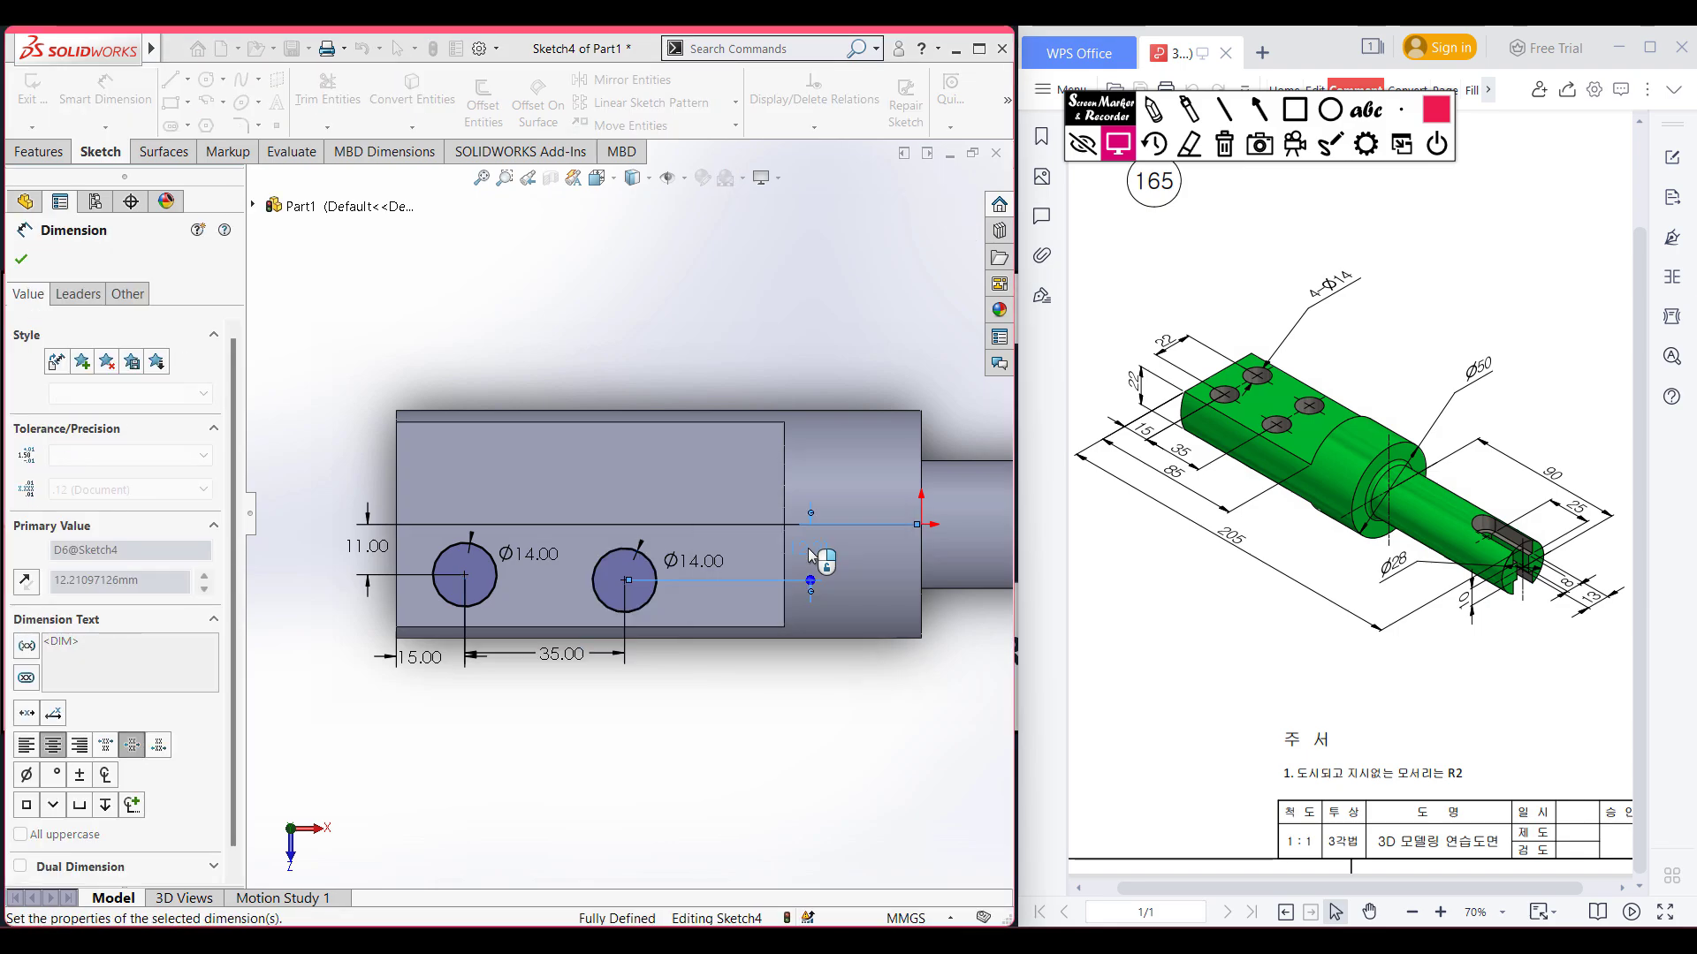
click(23, 260)
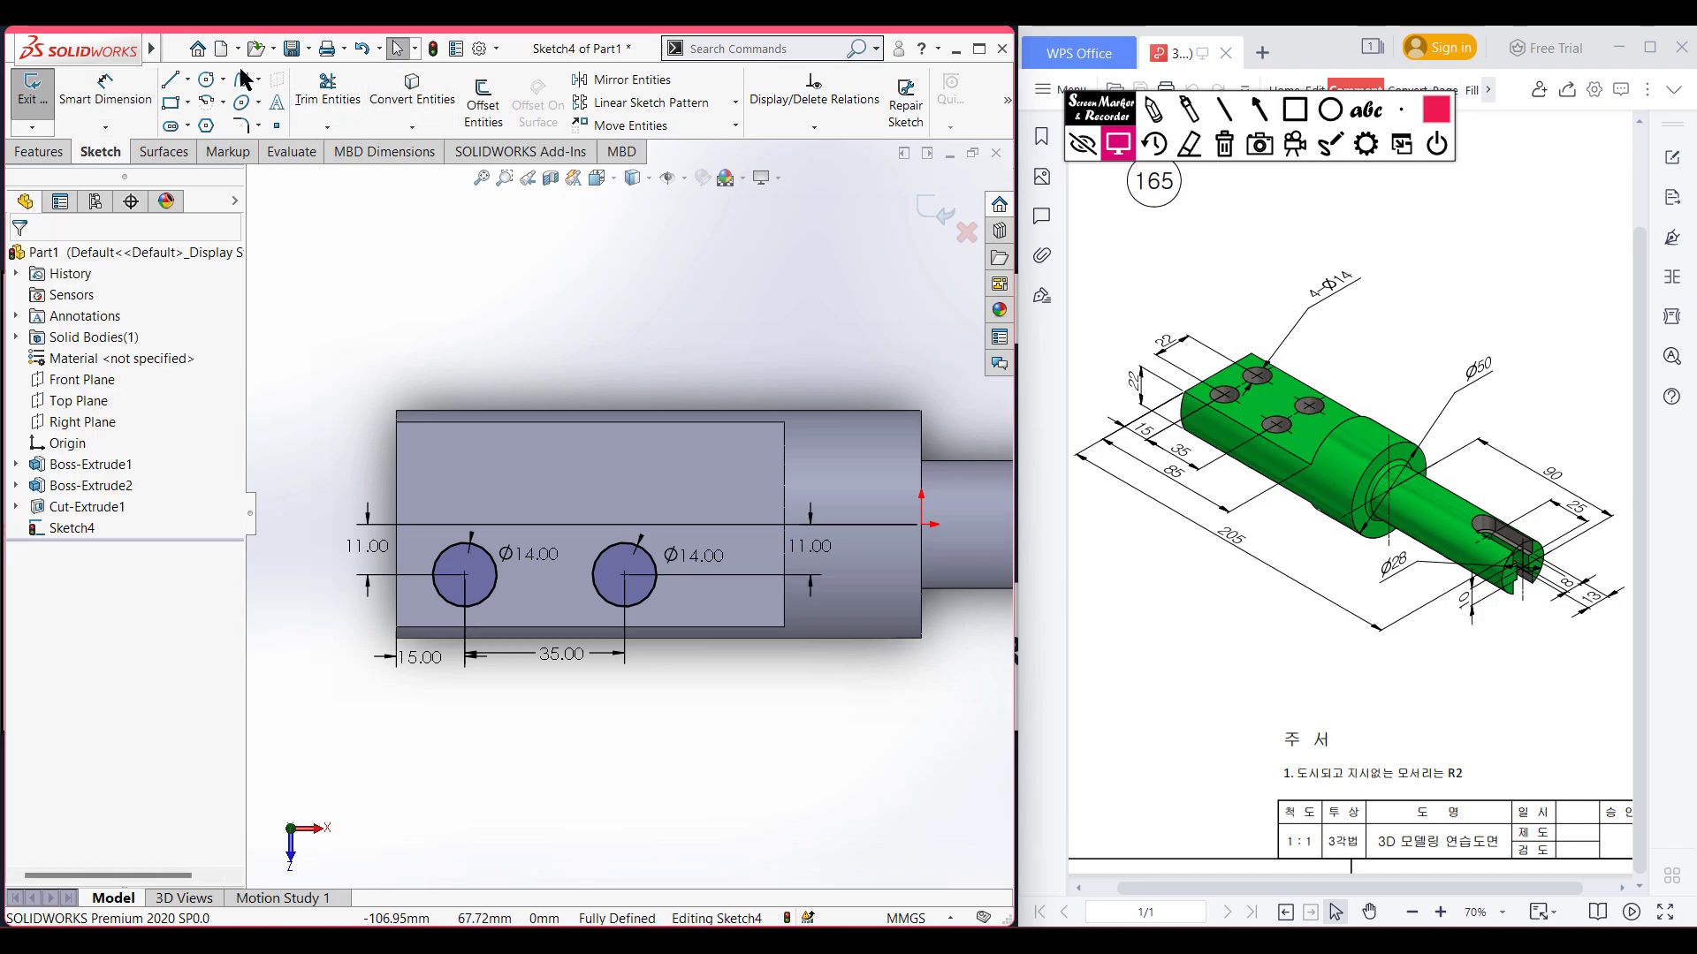
- Draw a horizontal centerline about 22 mm long outward from the midpoint of the flat face's end edge, in line with the origin
click(189, 81)
click(217, 125)
click(396, 524)
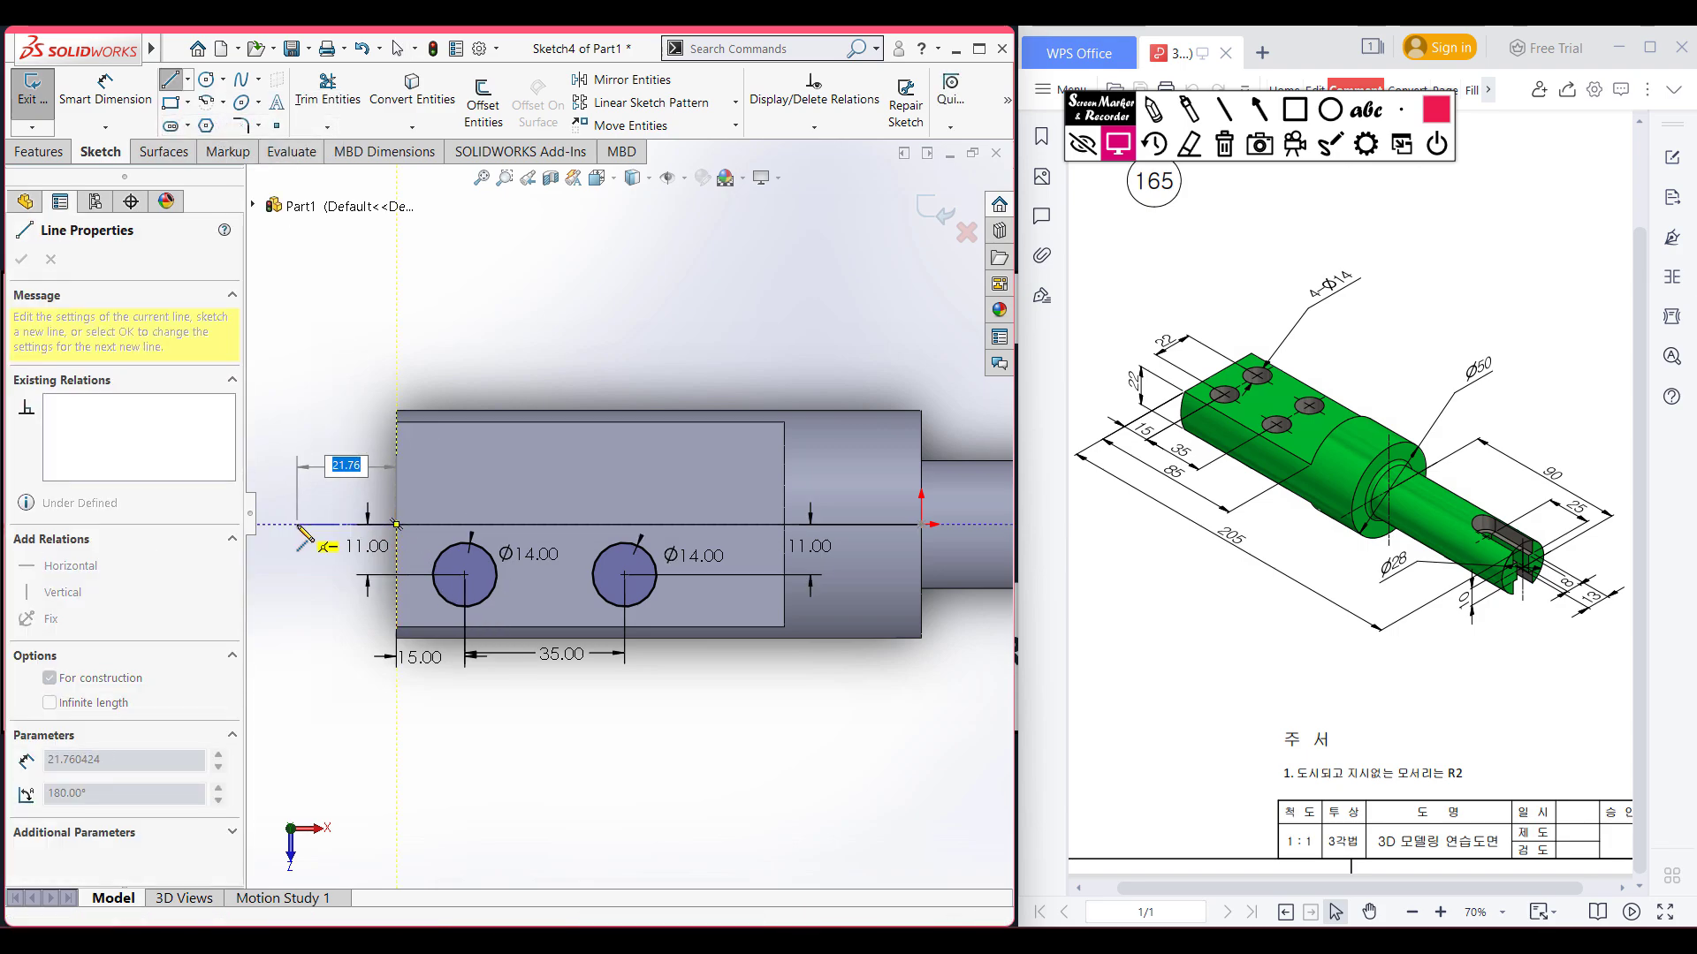
click(297, 524)
key(Escape)
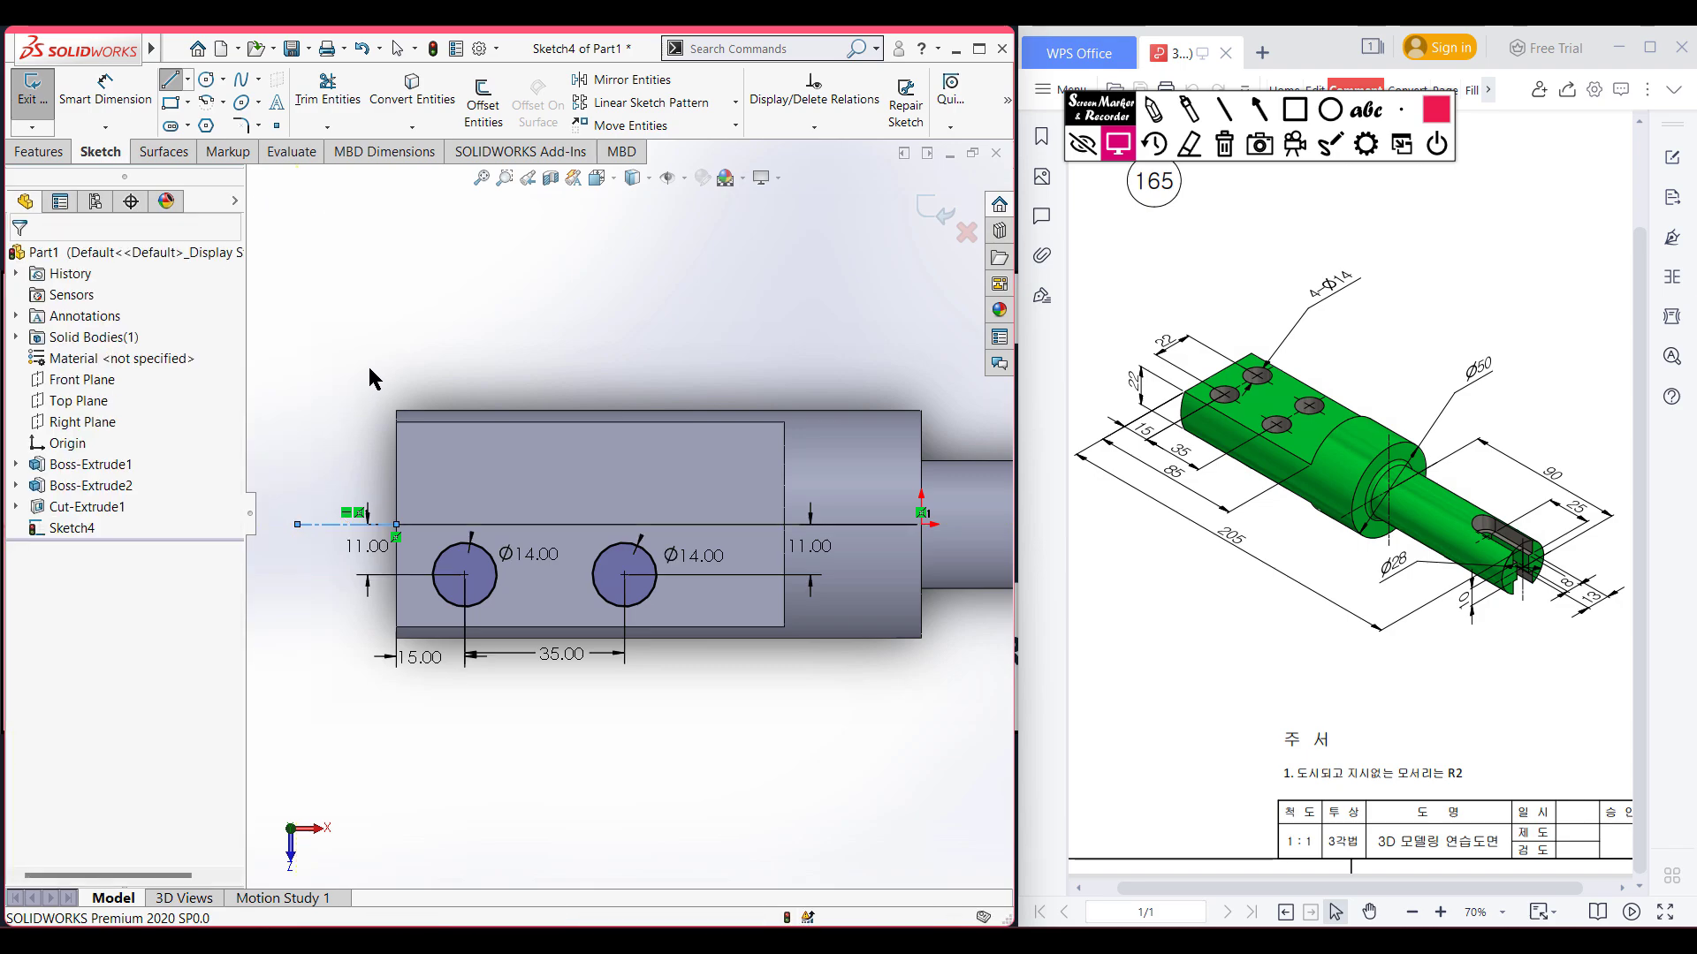
- Mirror both 14 mm circles about the horizontal centerline, keeping the originals
click(633, 79)
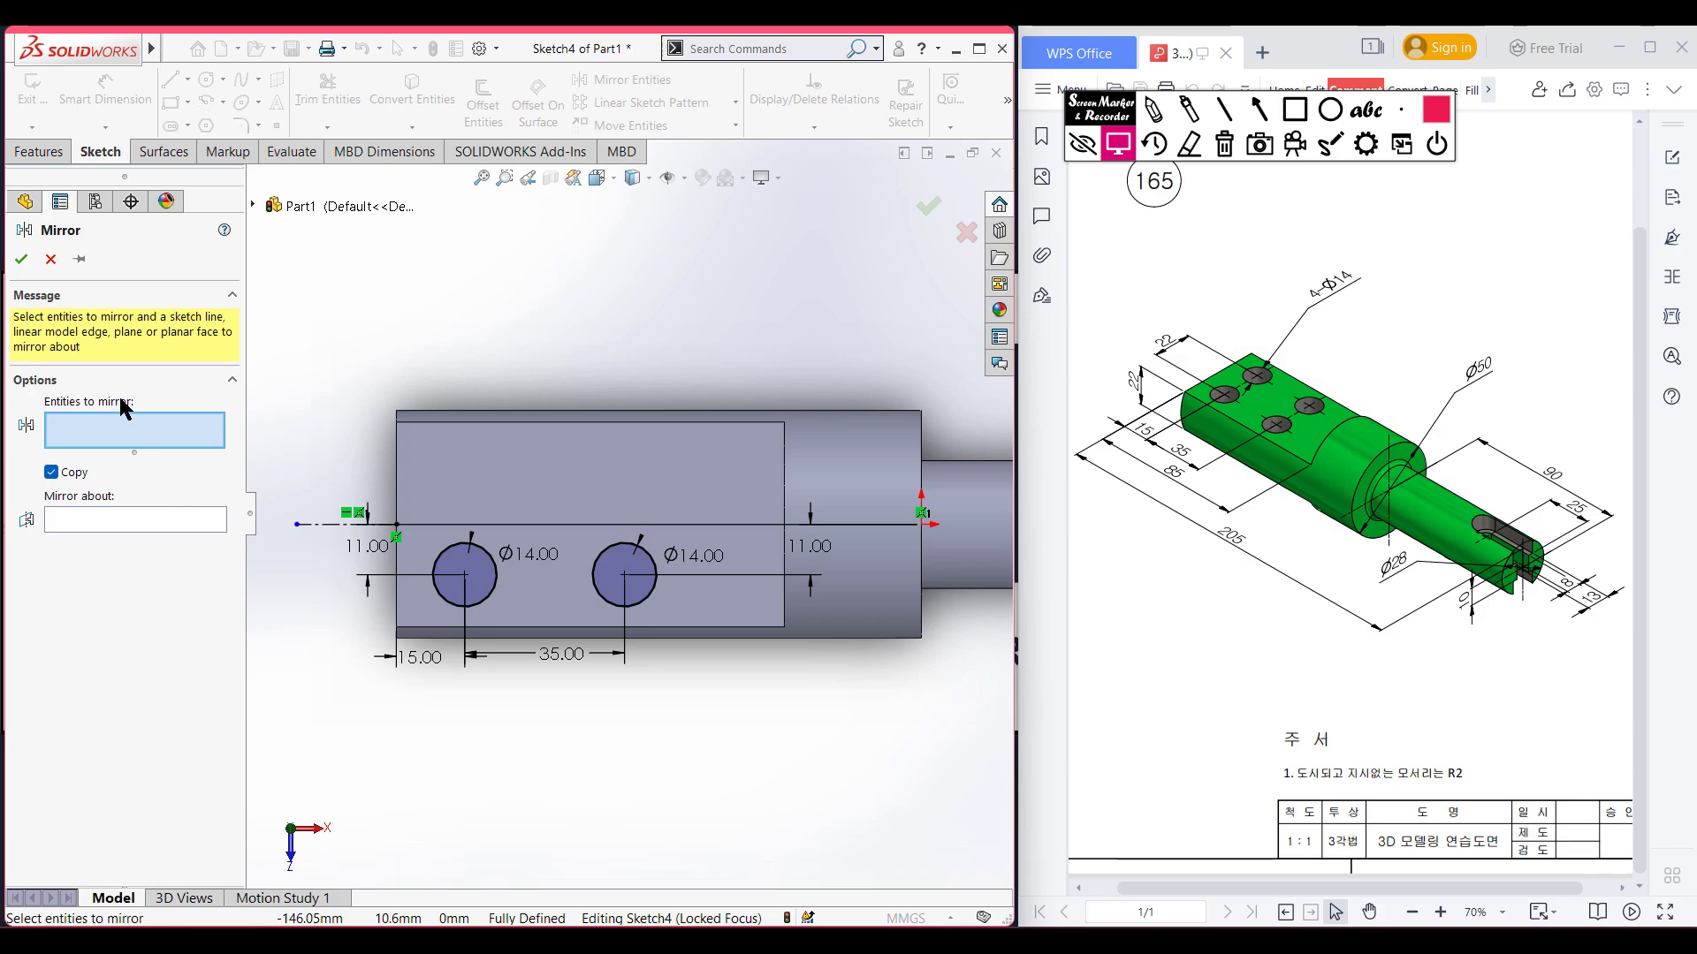
click(493, 589)
click(601, 599)
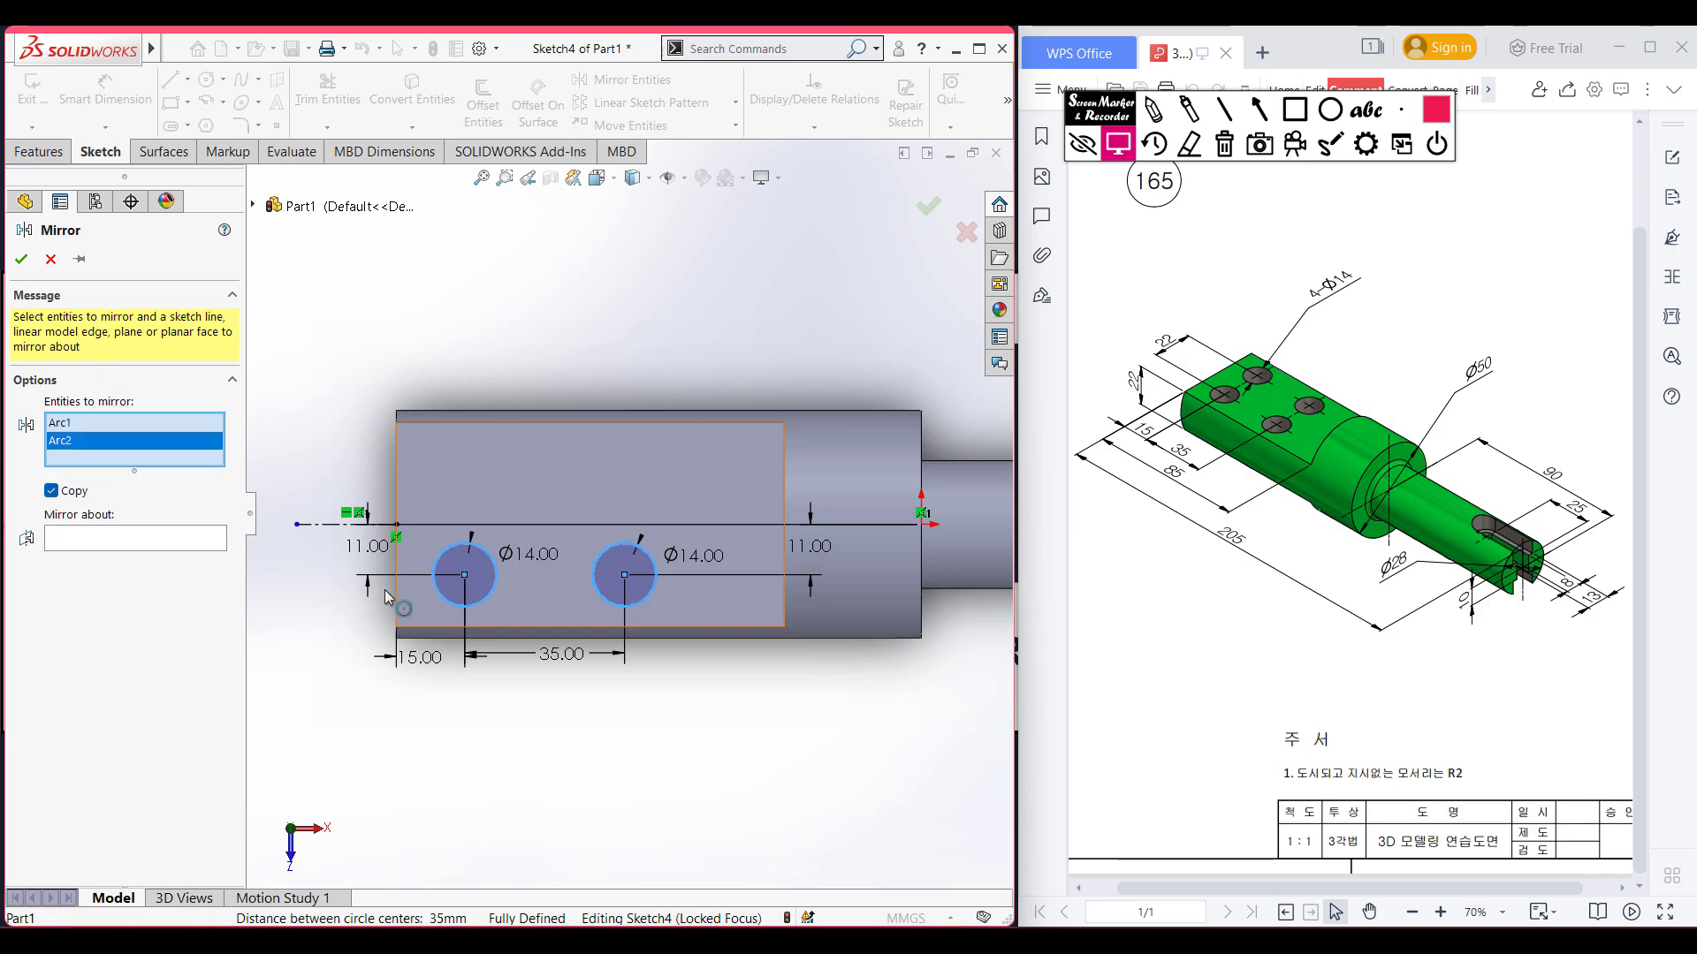
click(131, 536)
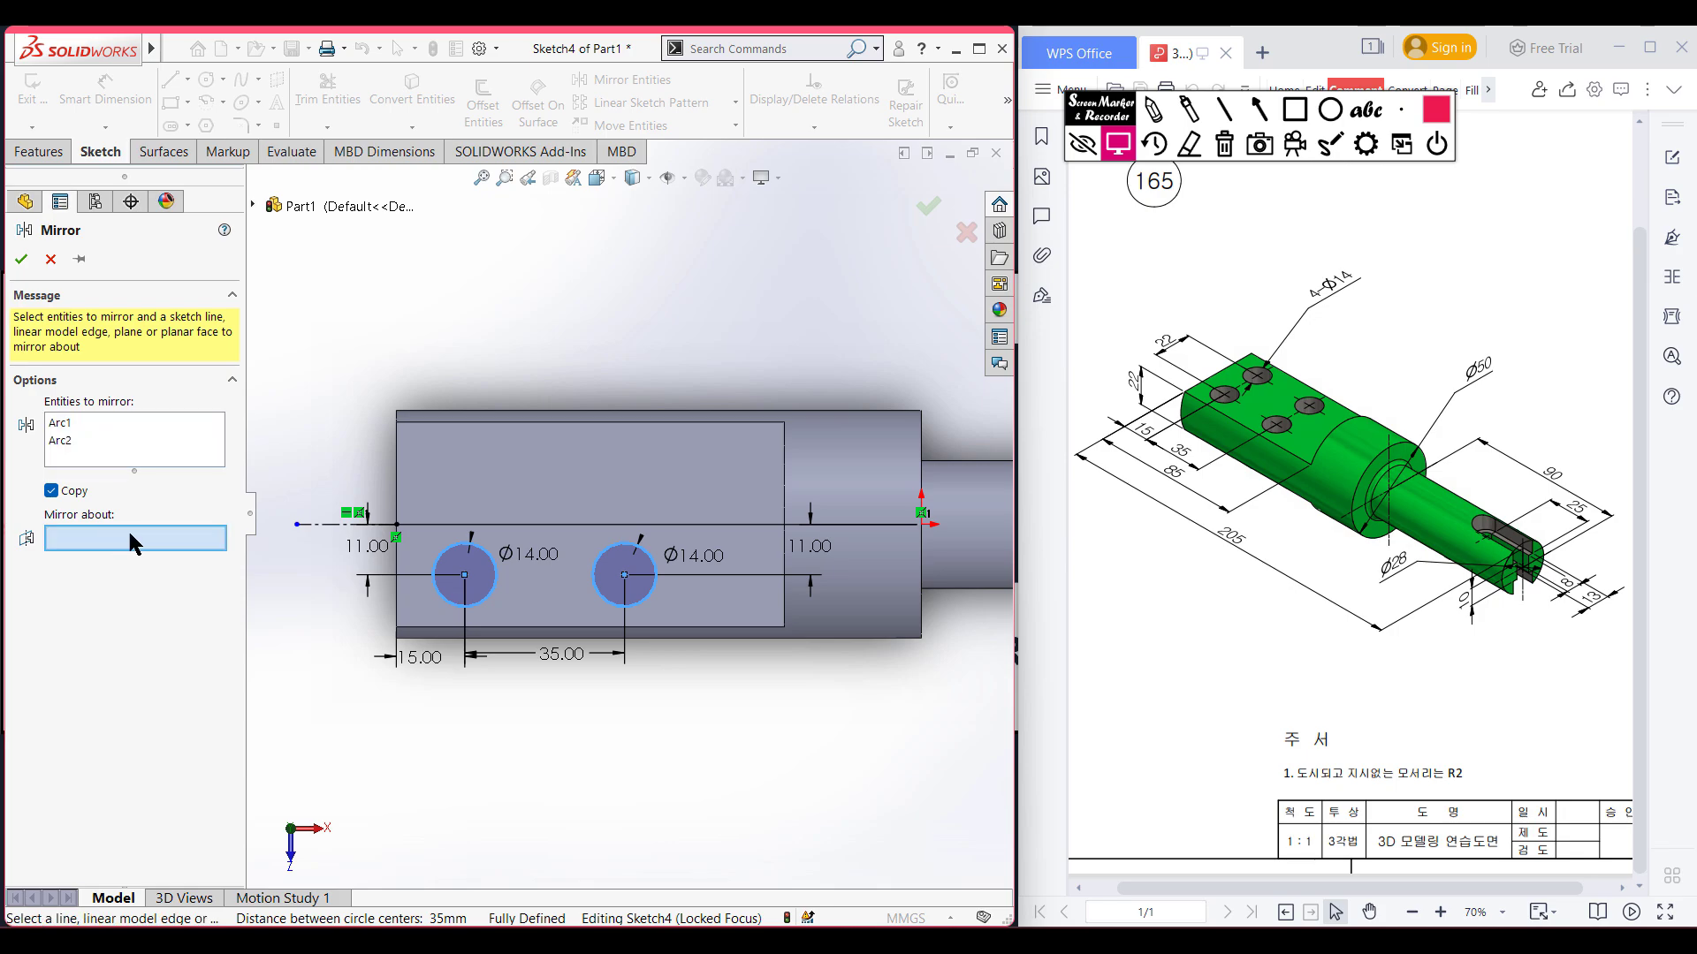
click(329, 524)
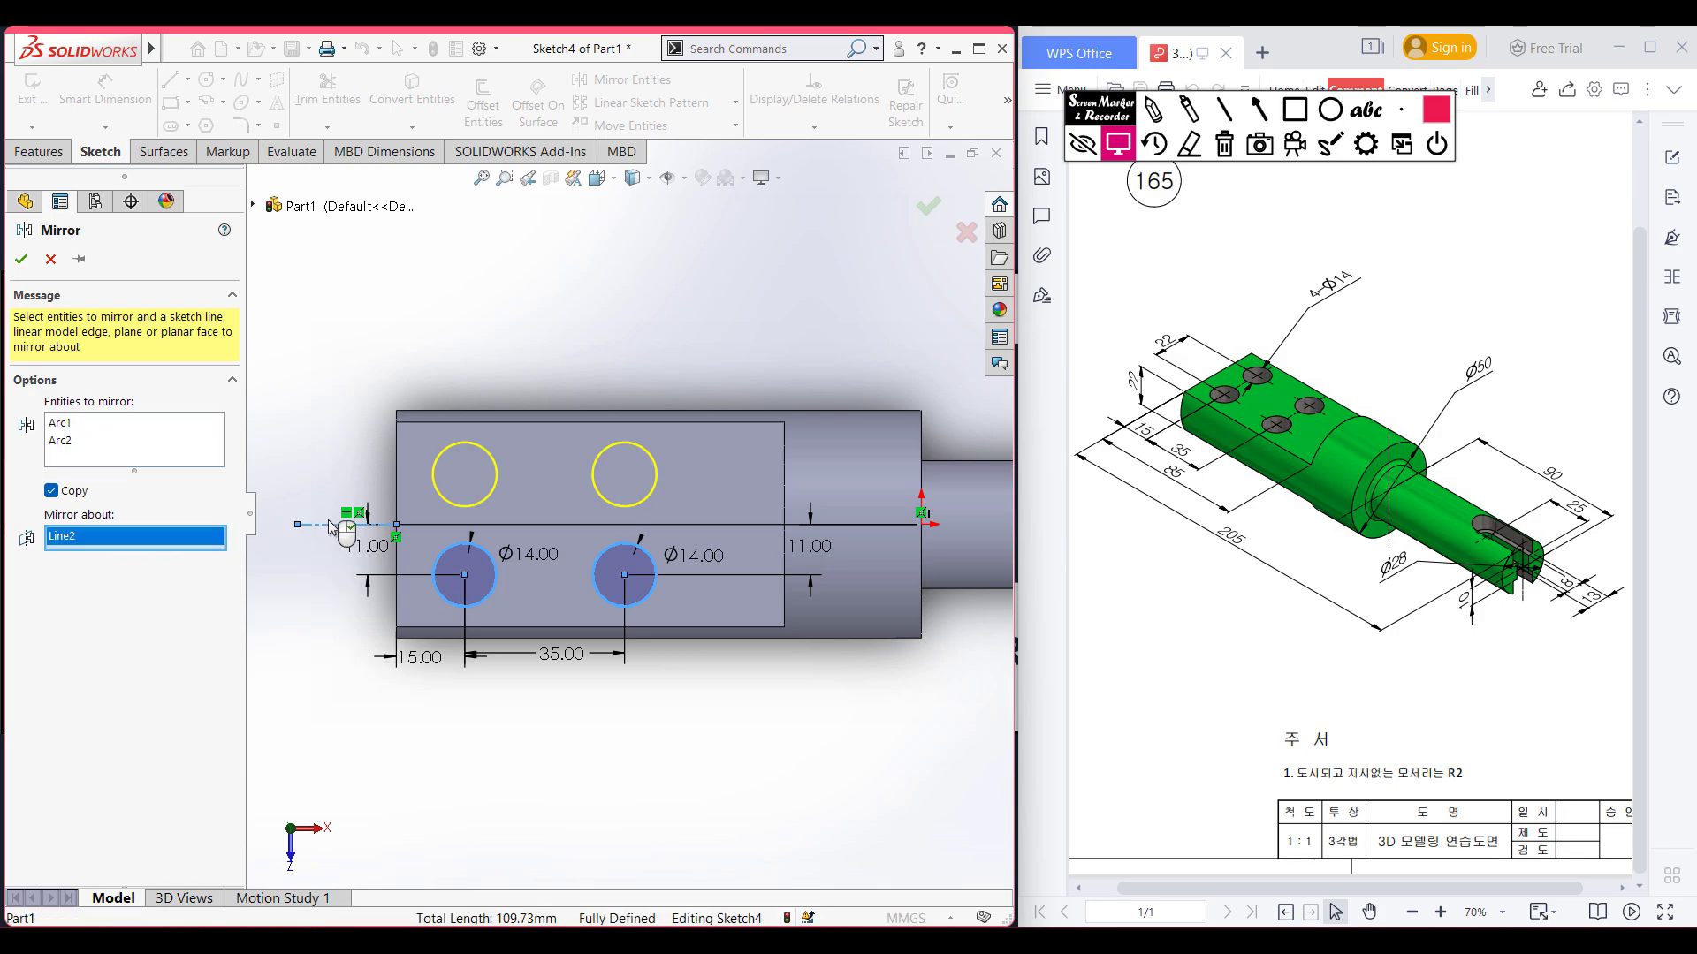
click(21, 259)
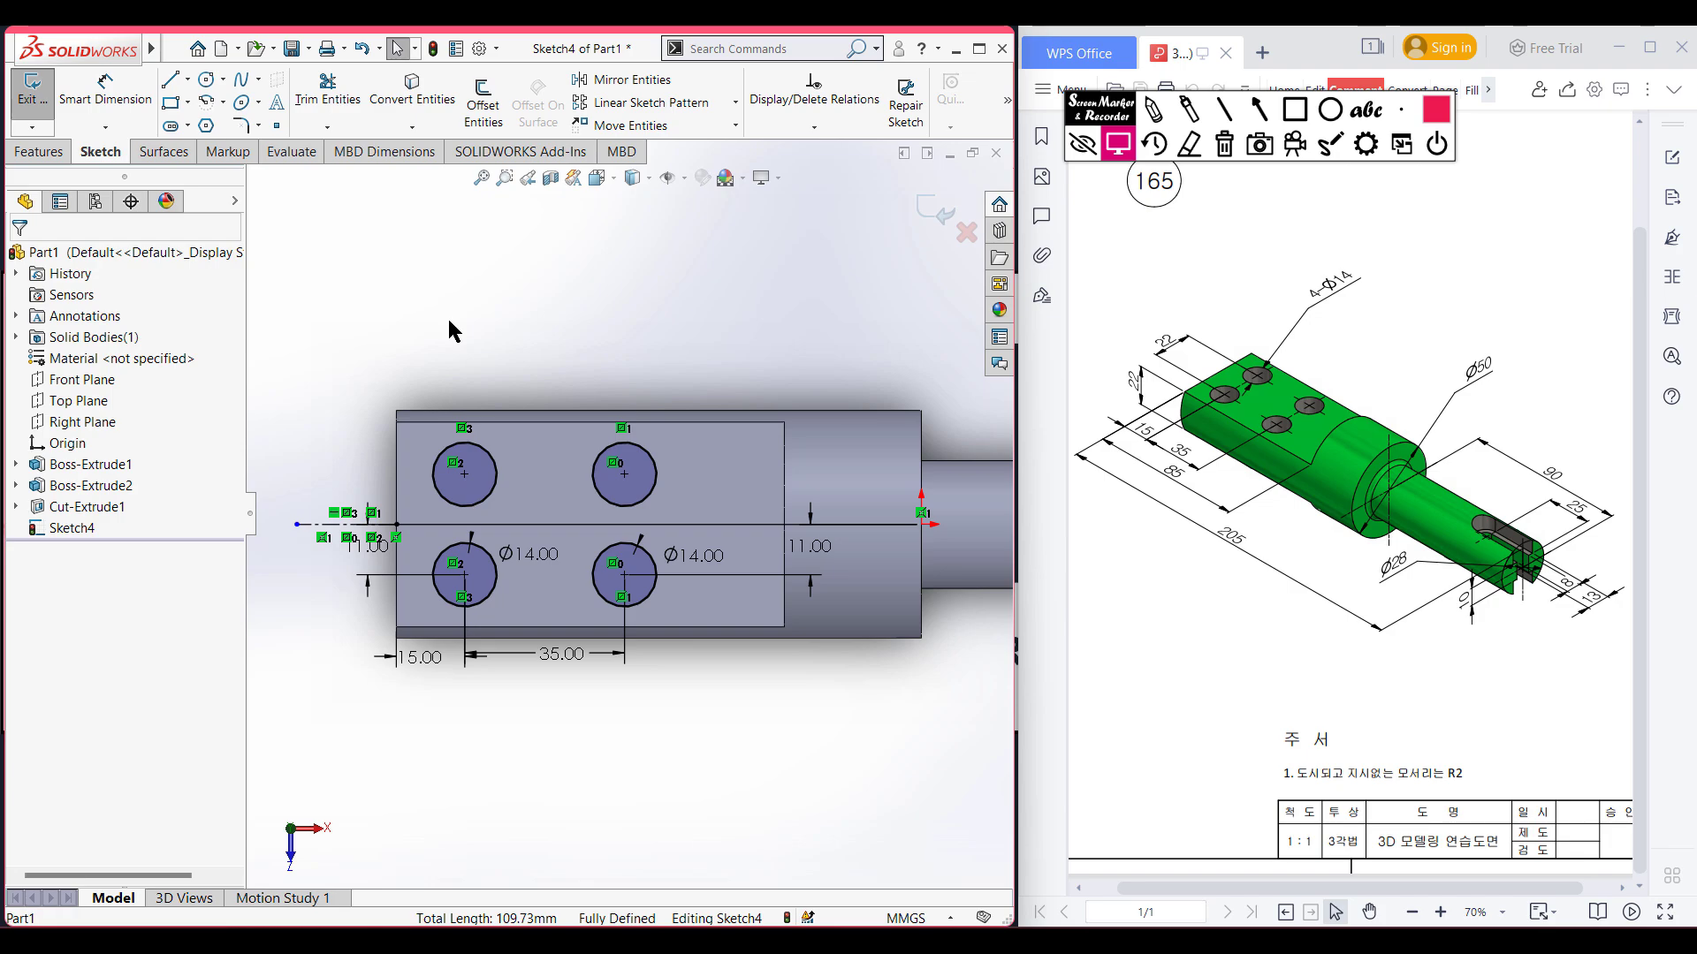
- Cut-extrude the four circles with a Blind depth of 85 mm down through the flattened end
key(ctrl+7)
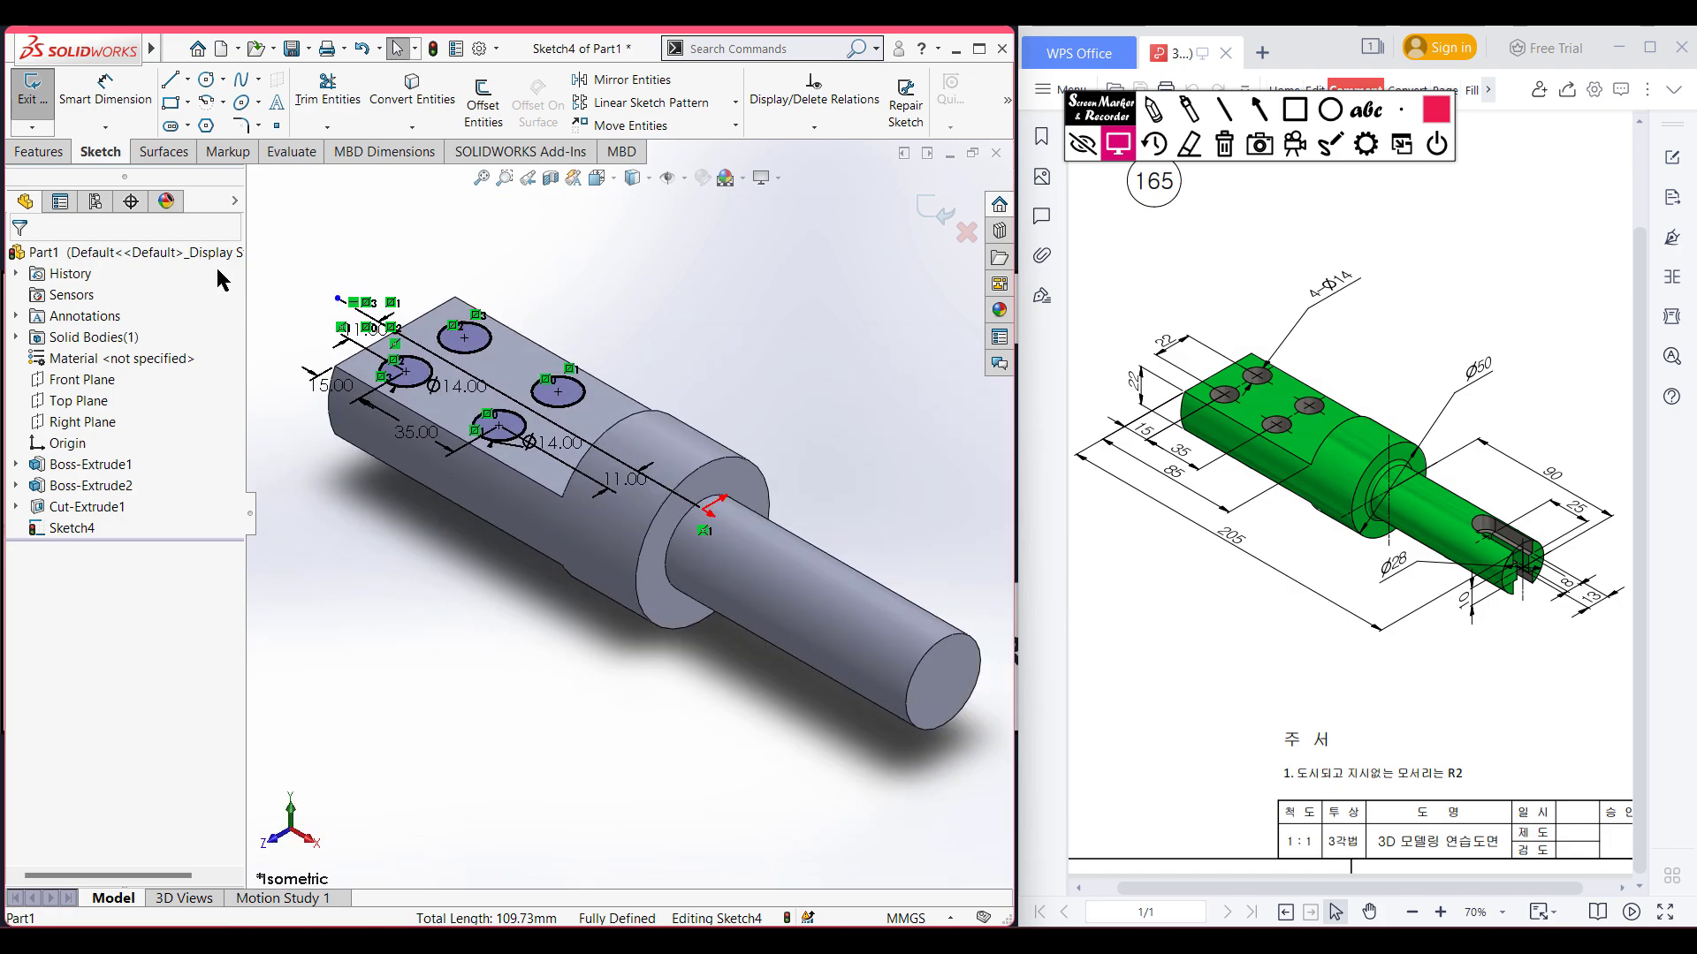
click(41, 152)
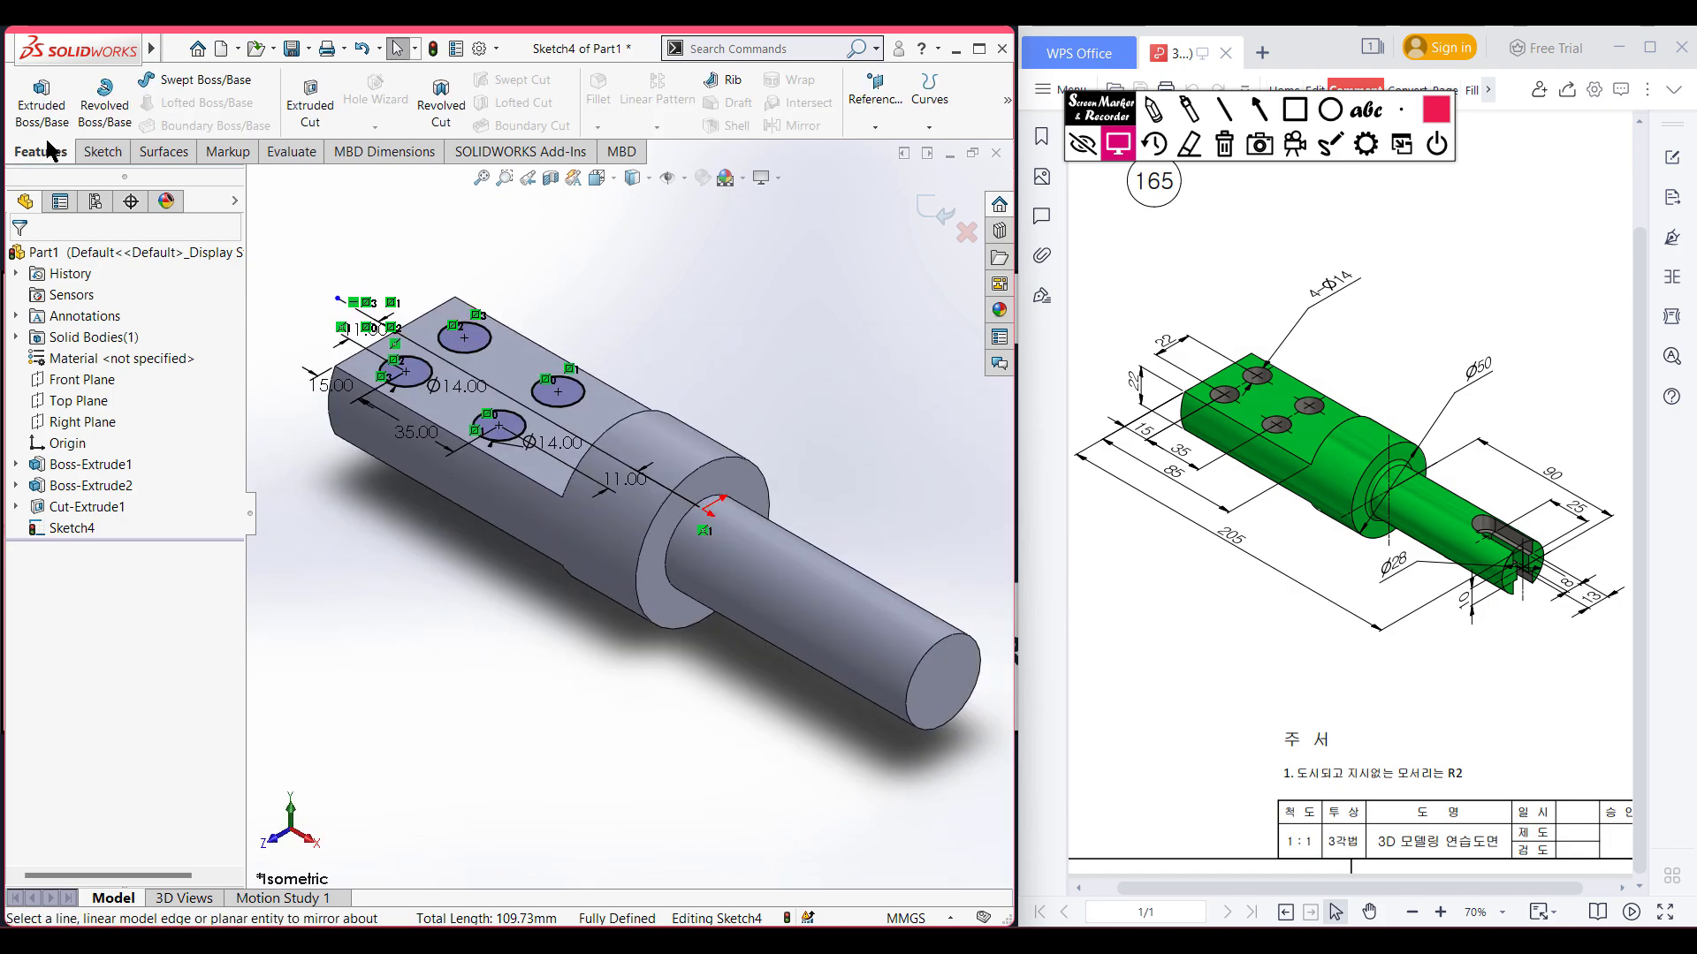
click(311, 99)
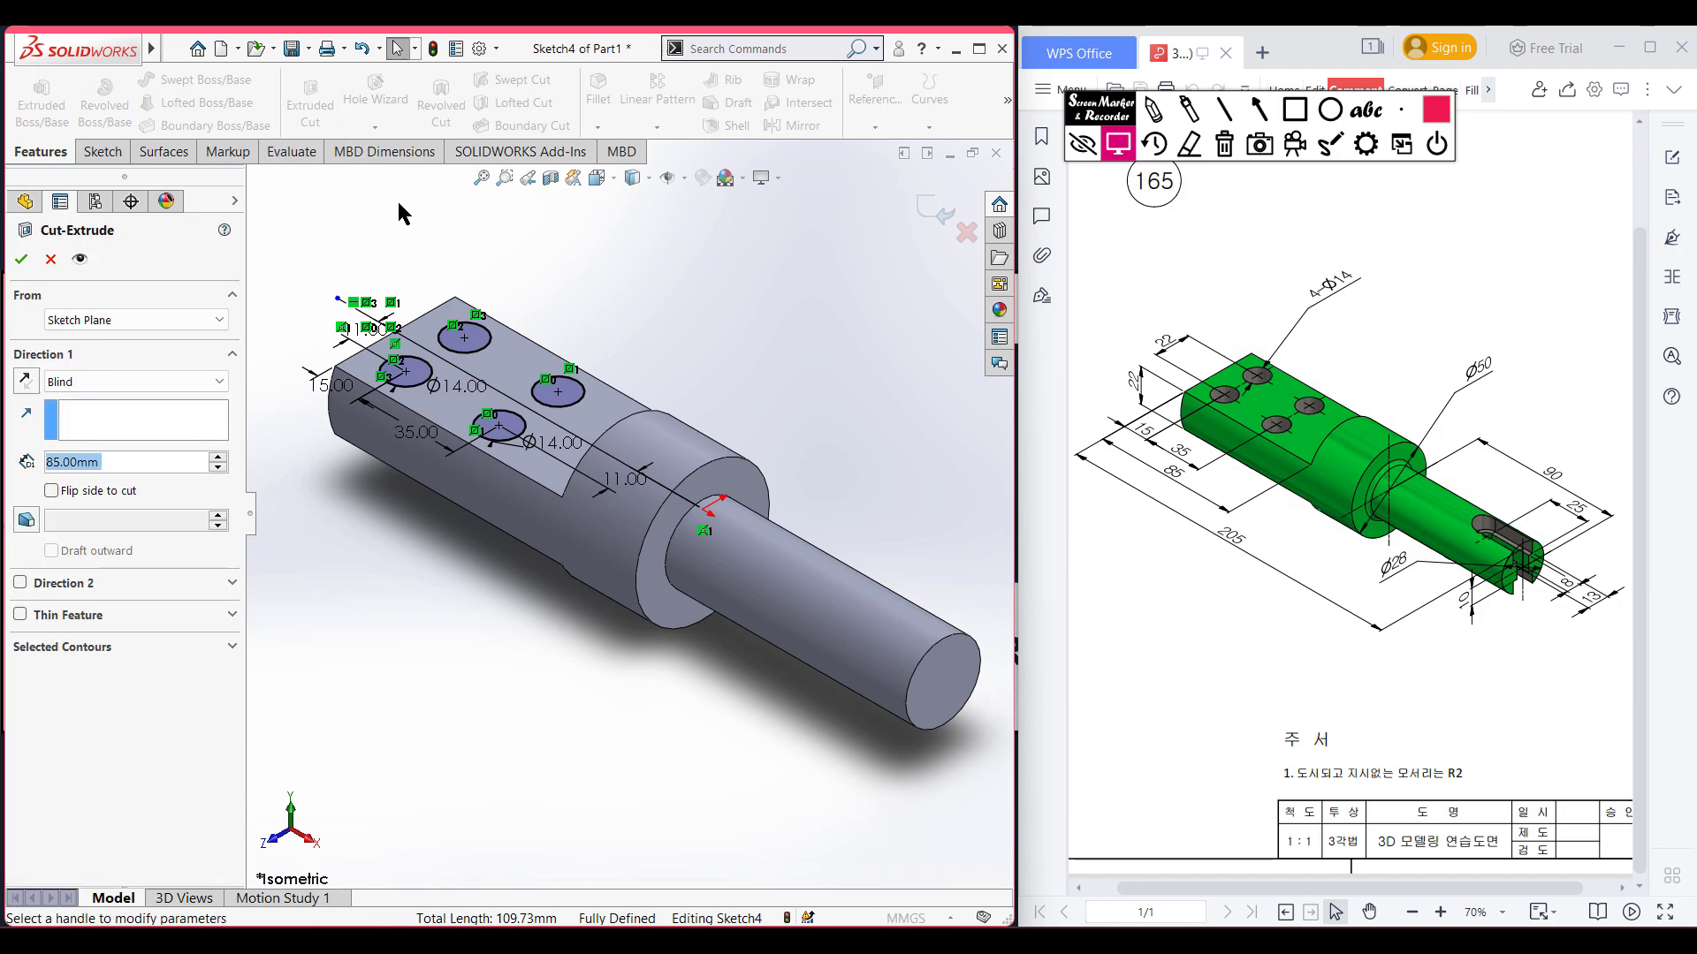
click(20, 260)
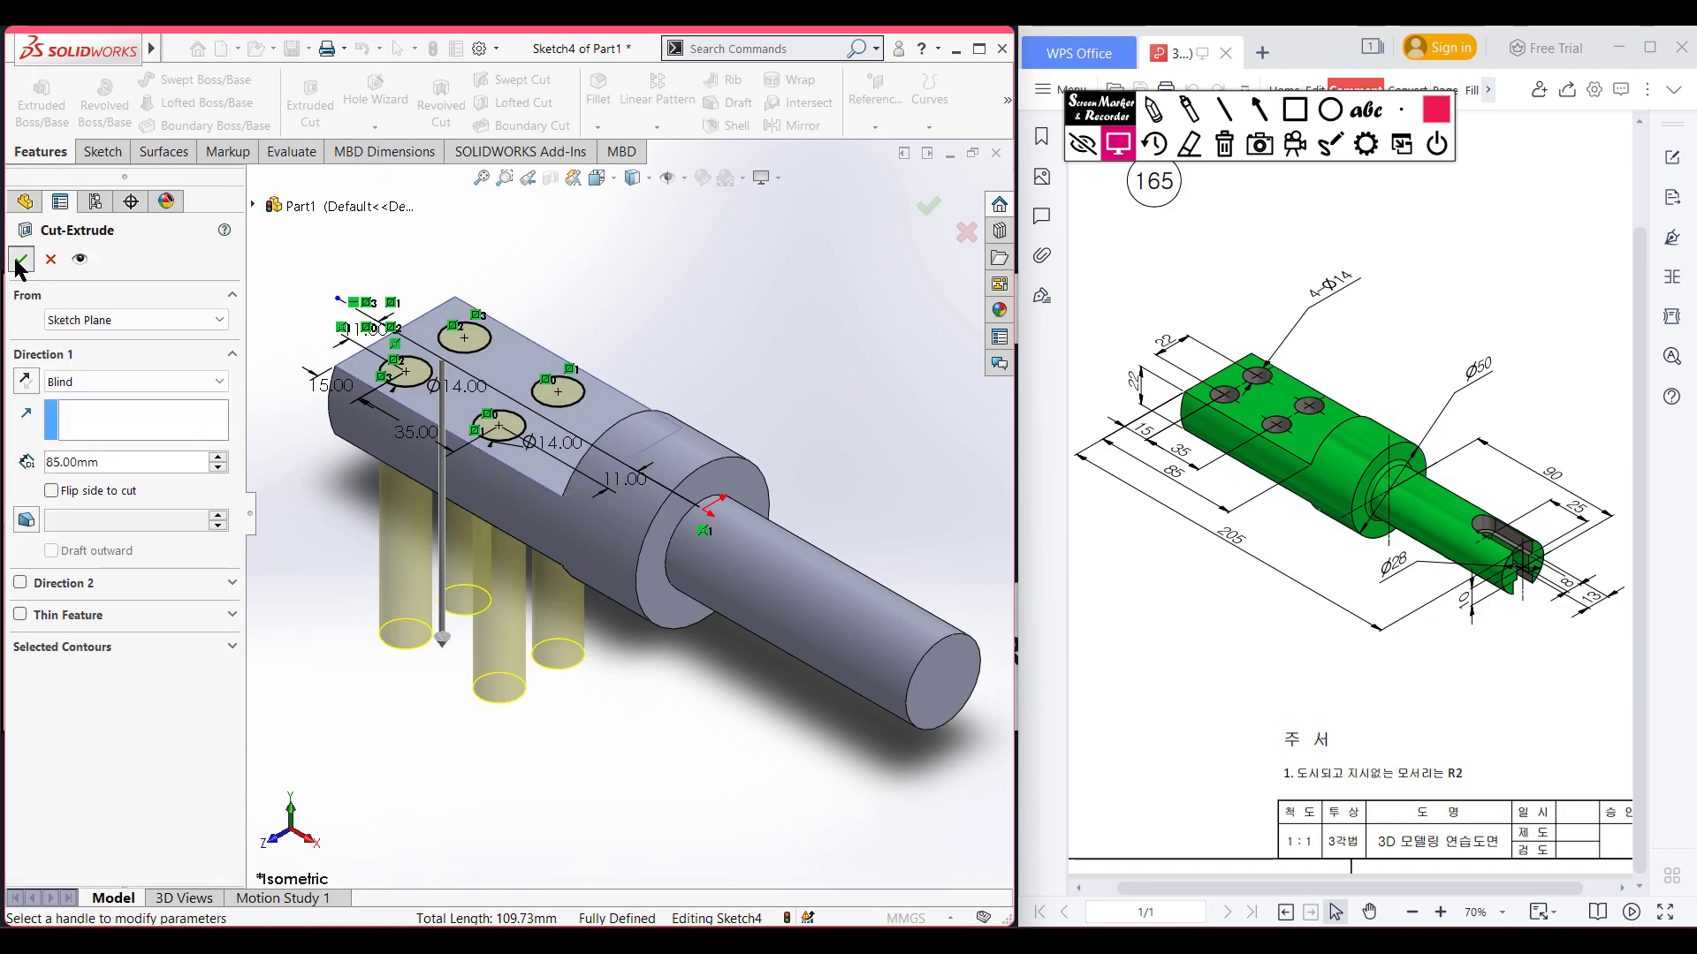
click(332, 581)
key(f)
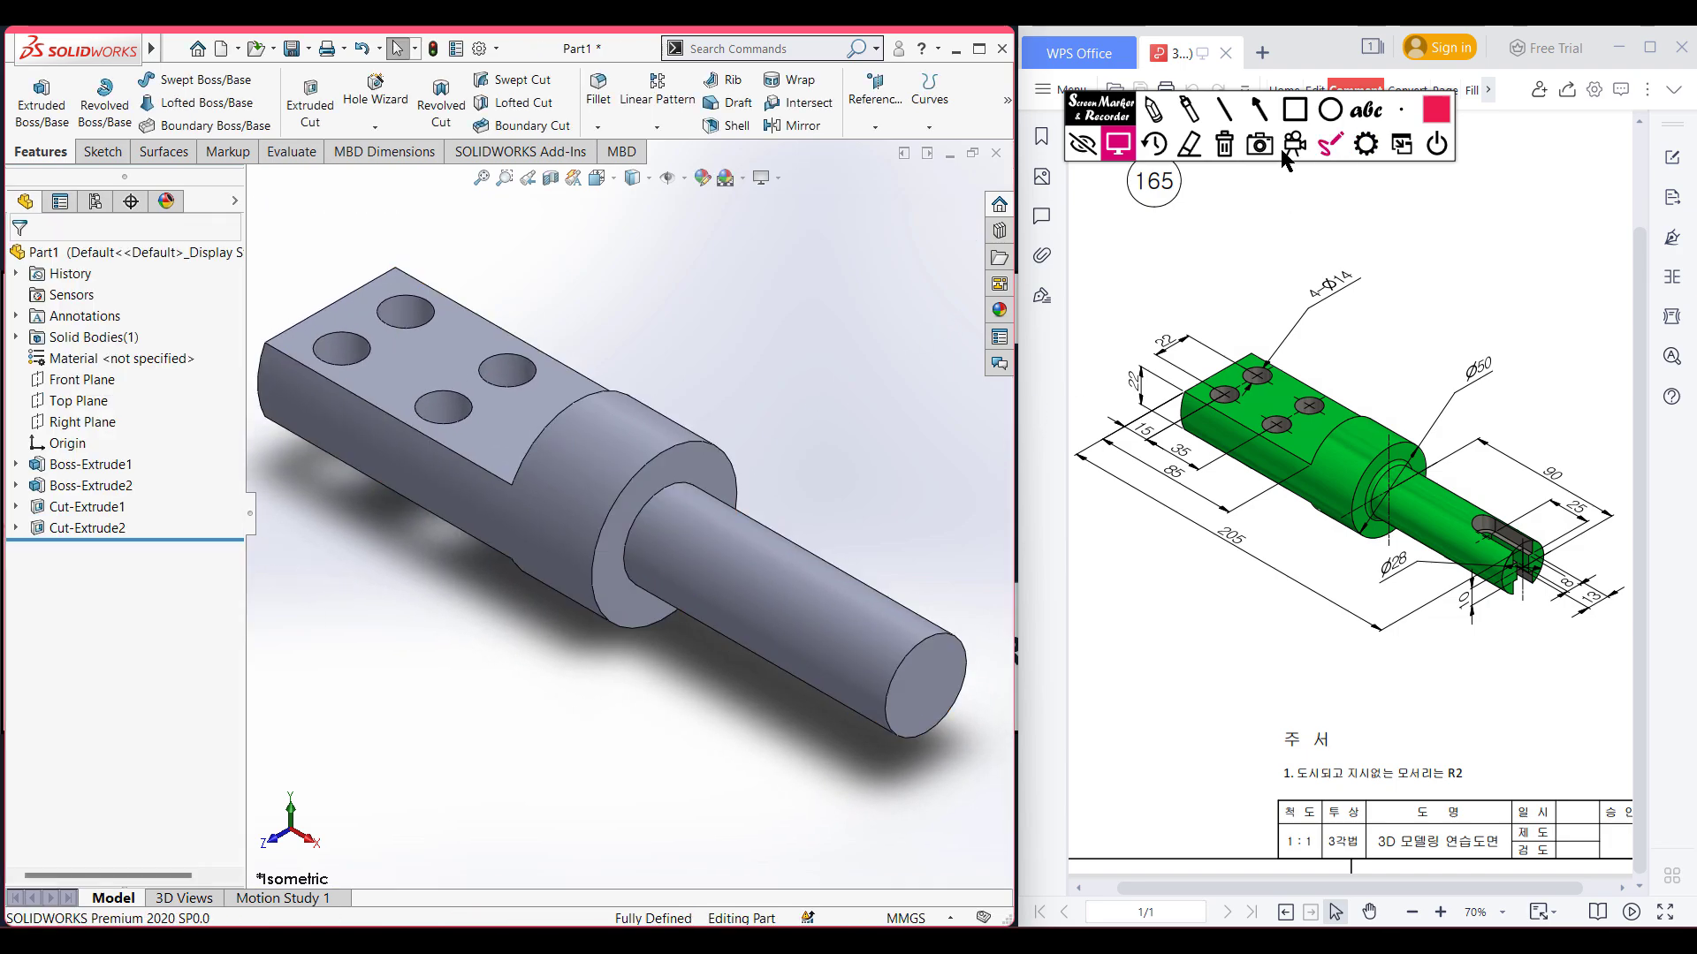
click(1153, 112)
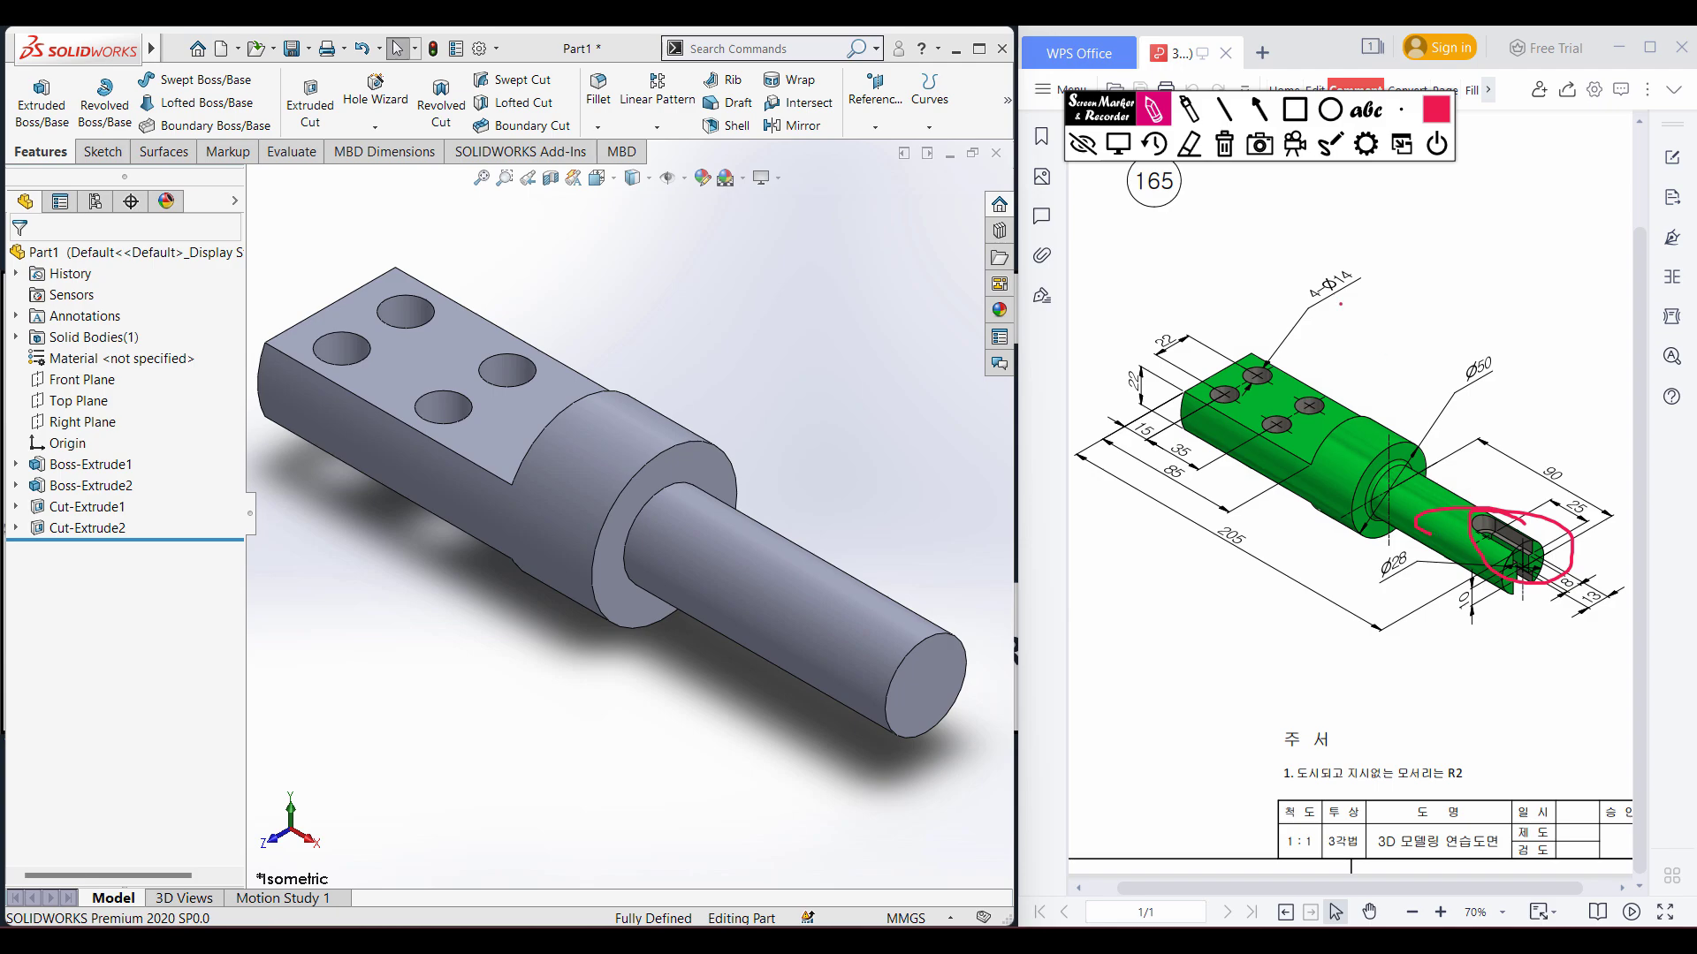
click(1236, 148)
click(1121, 146)
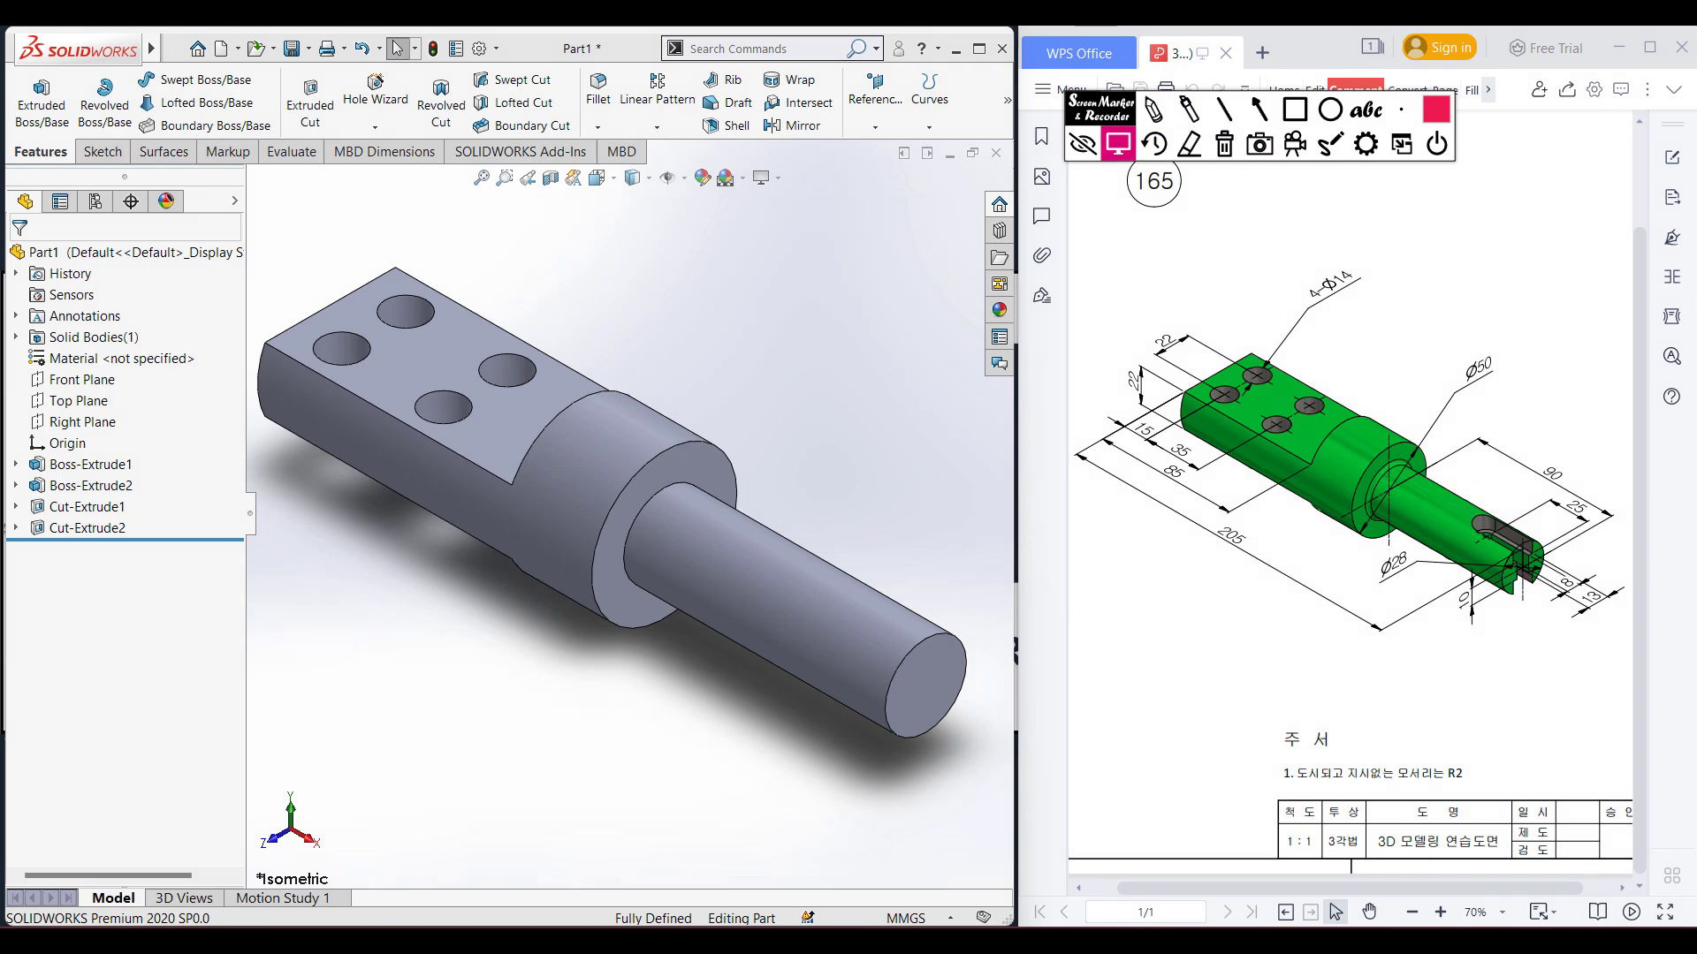
- Examine the slotted shaft end on the drawing, marking its slot width, length and depth dimensions, and clear the markings
click(1441, 912)
click(1440, 911)
click(1440, 912)
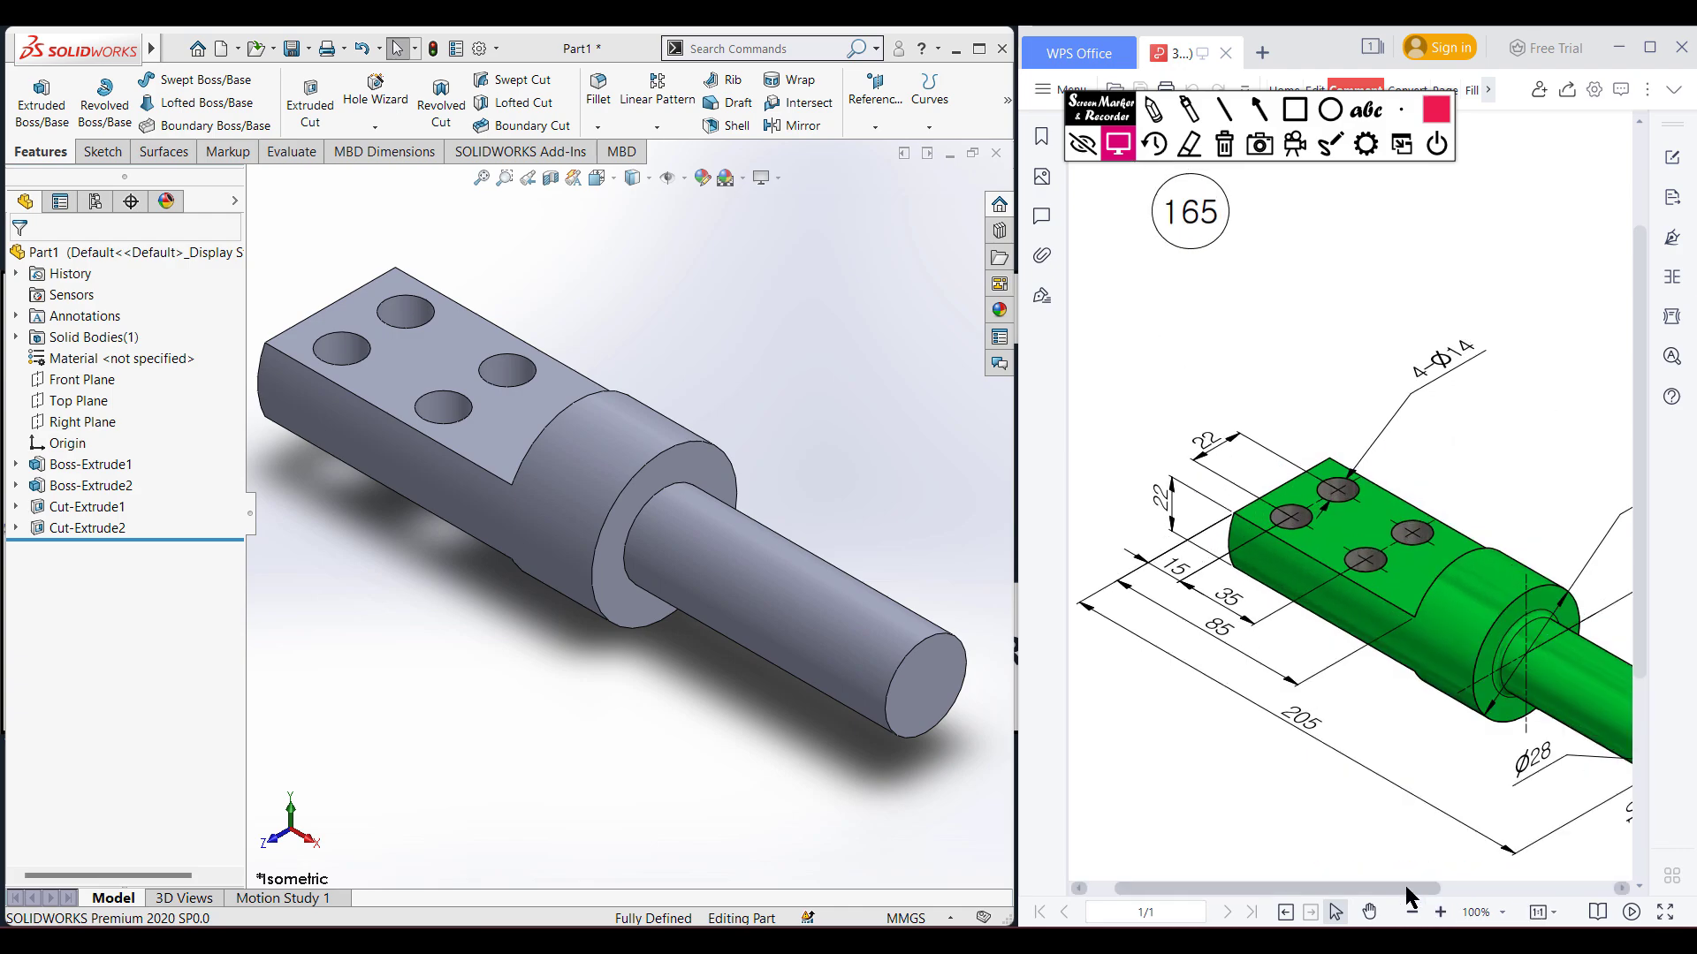
drag(1405, 888, 1564, 871)
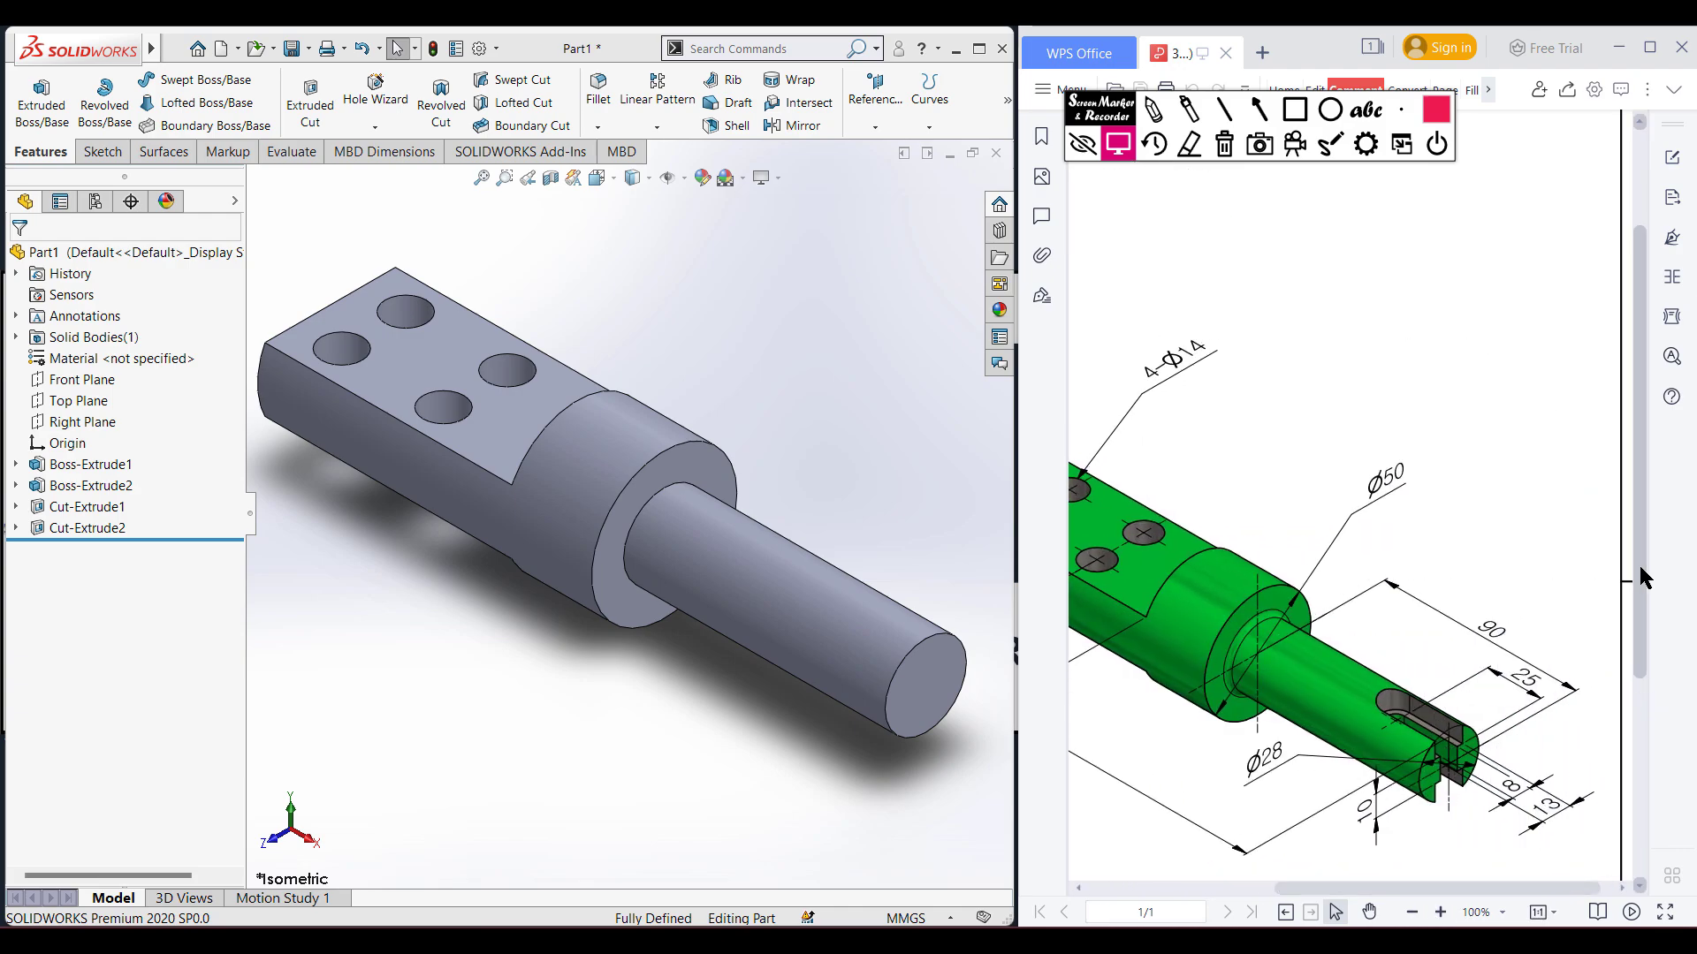
drag(1640, 577, 1642, 661)
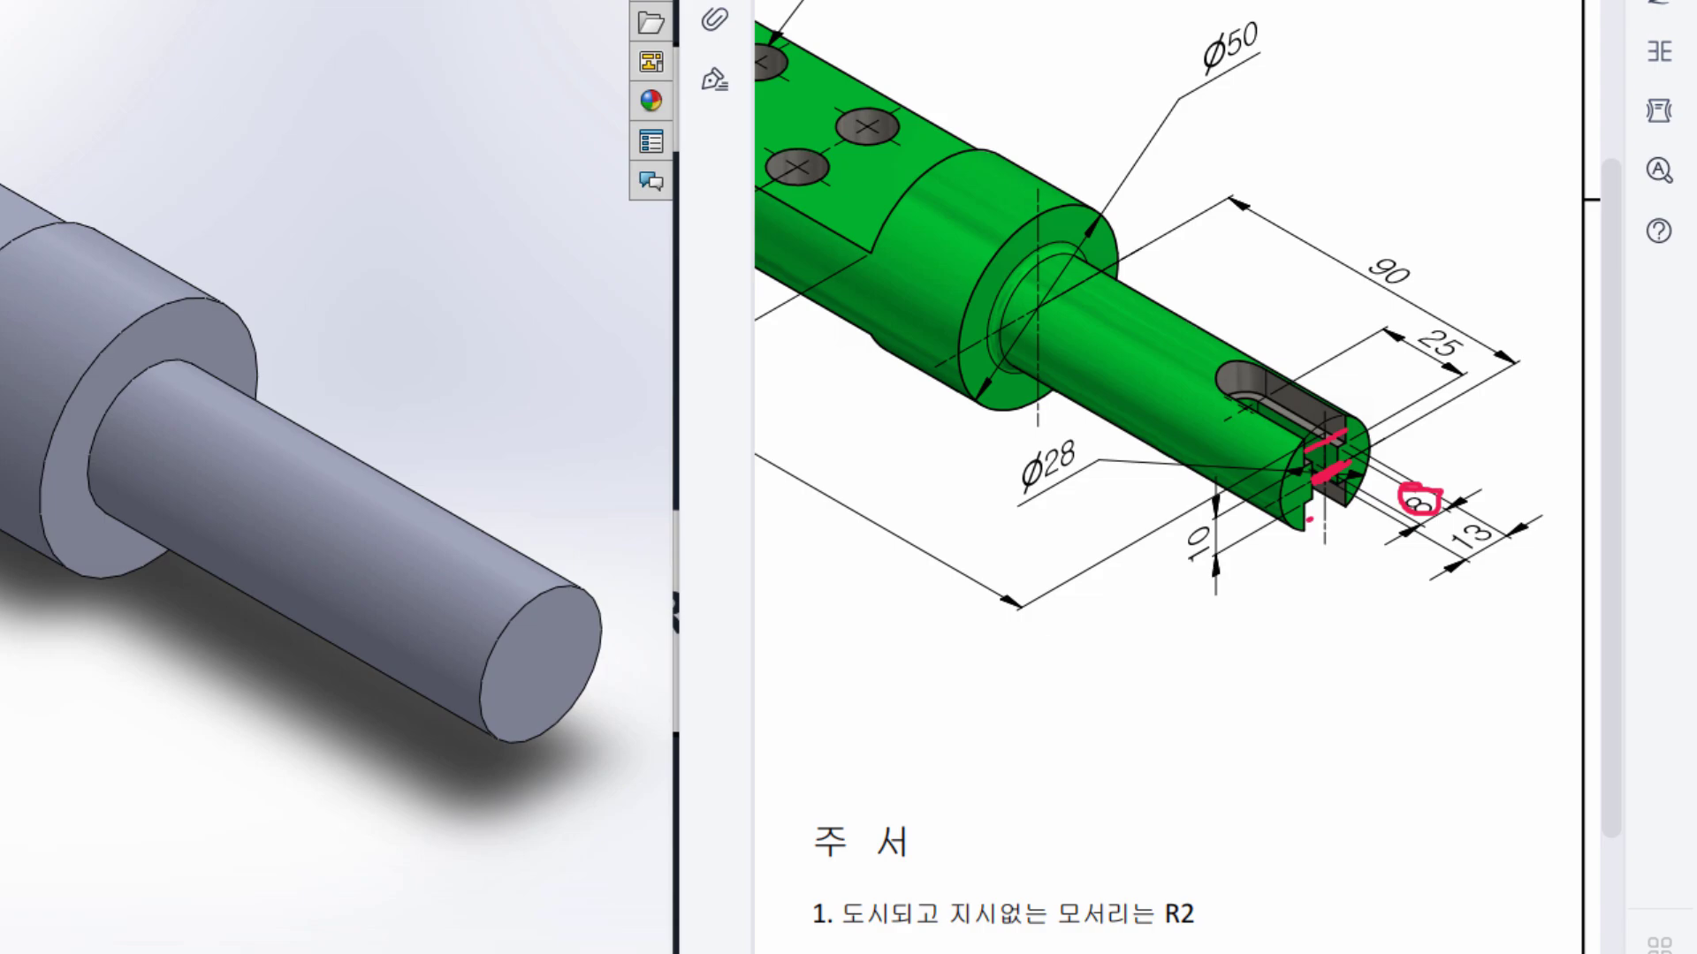
drag(1310, 518, 1360, 499)
mouse_move(1482, 511)
mouse_down()
mouse_move(1421, 522)
mouse_move(1451, 566)
mouse_move(1531, 513)
mouse_move(1454, 510)
mouse_up()
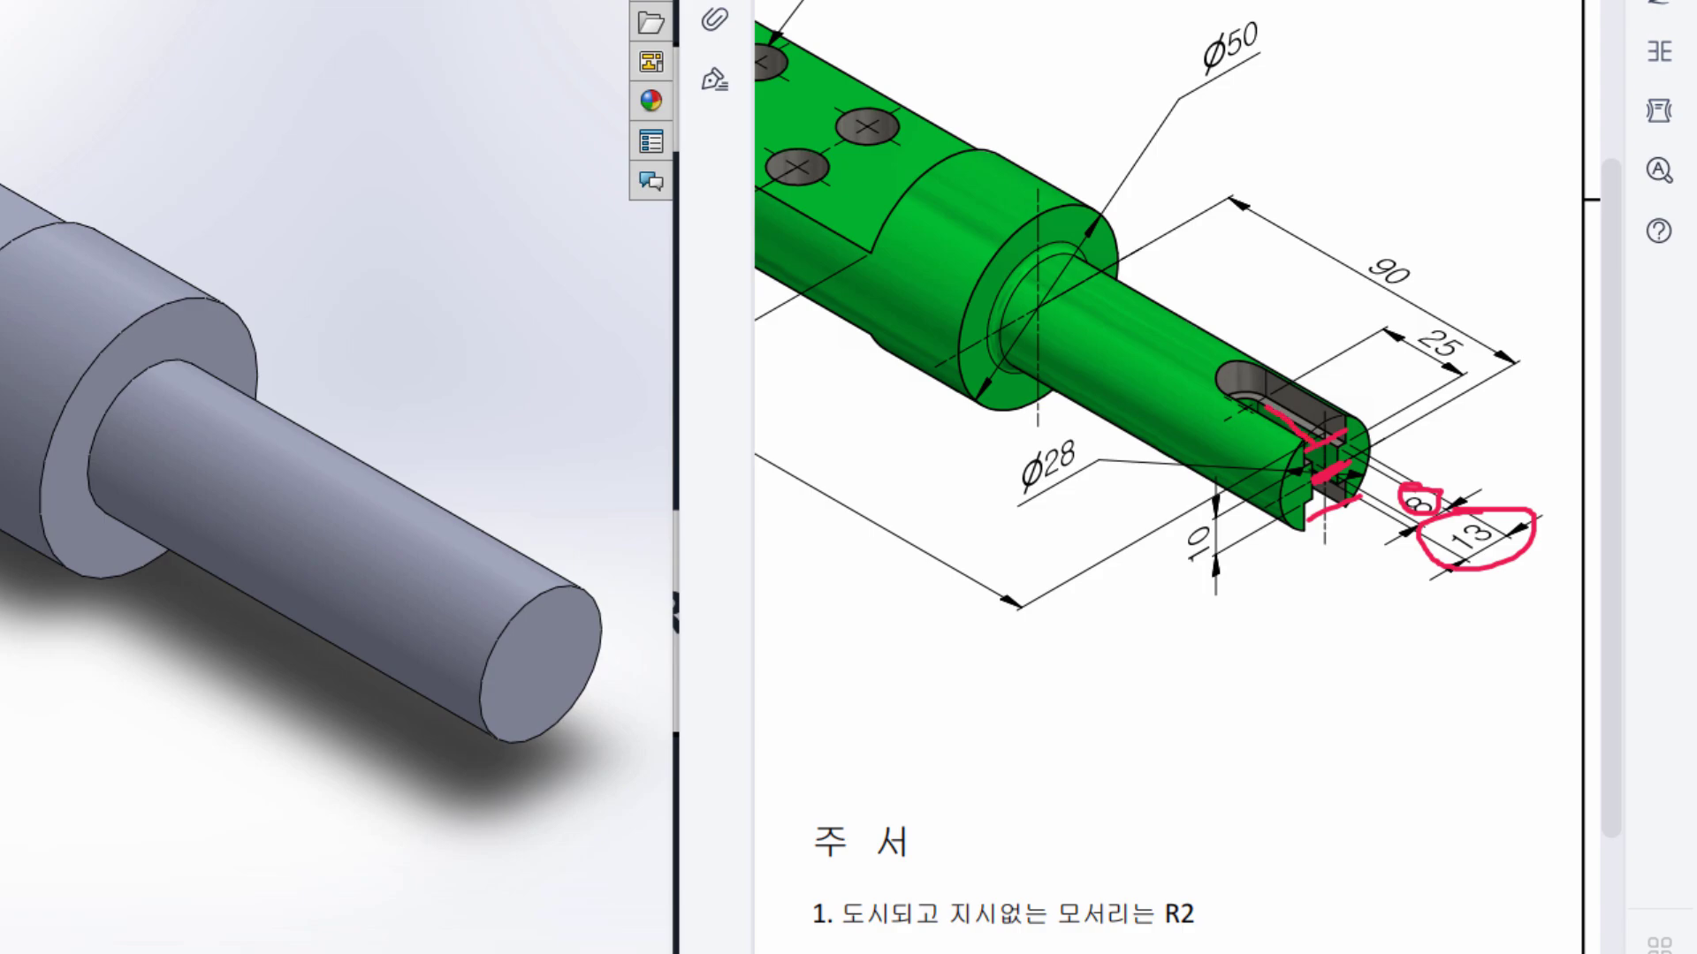
mouse_move(1461, 323)
mouse_down()
mouse_move(1391, 353)
mouse_move(1484, 320)
mouse_up()
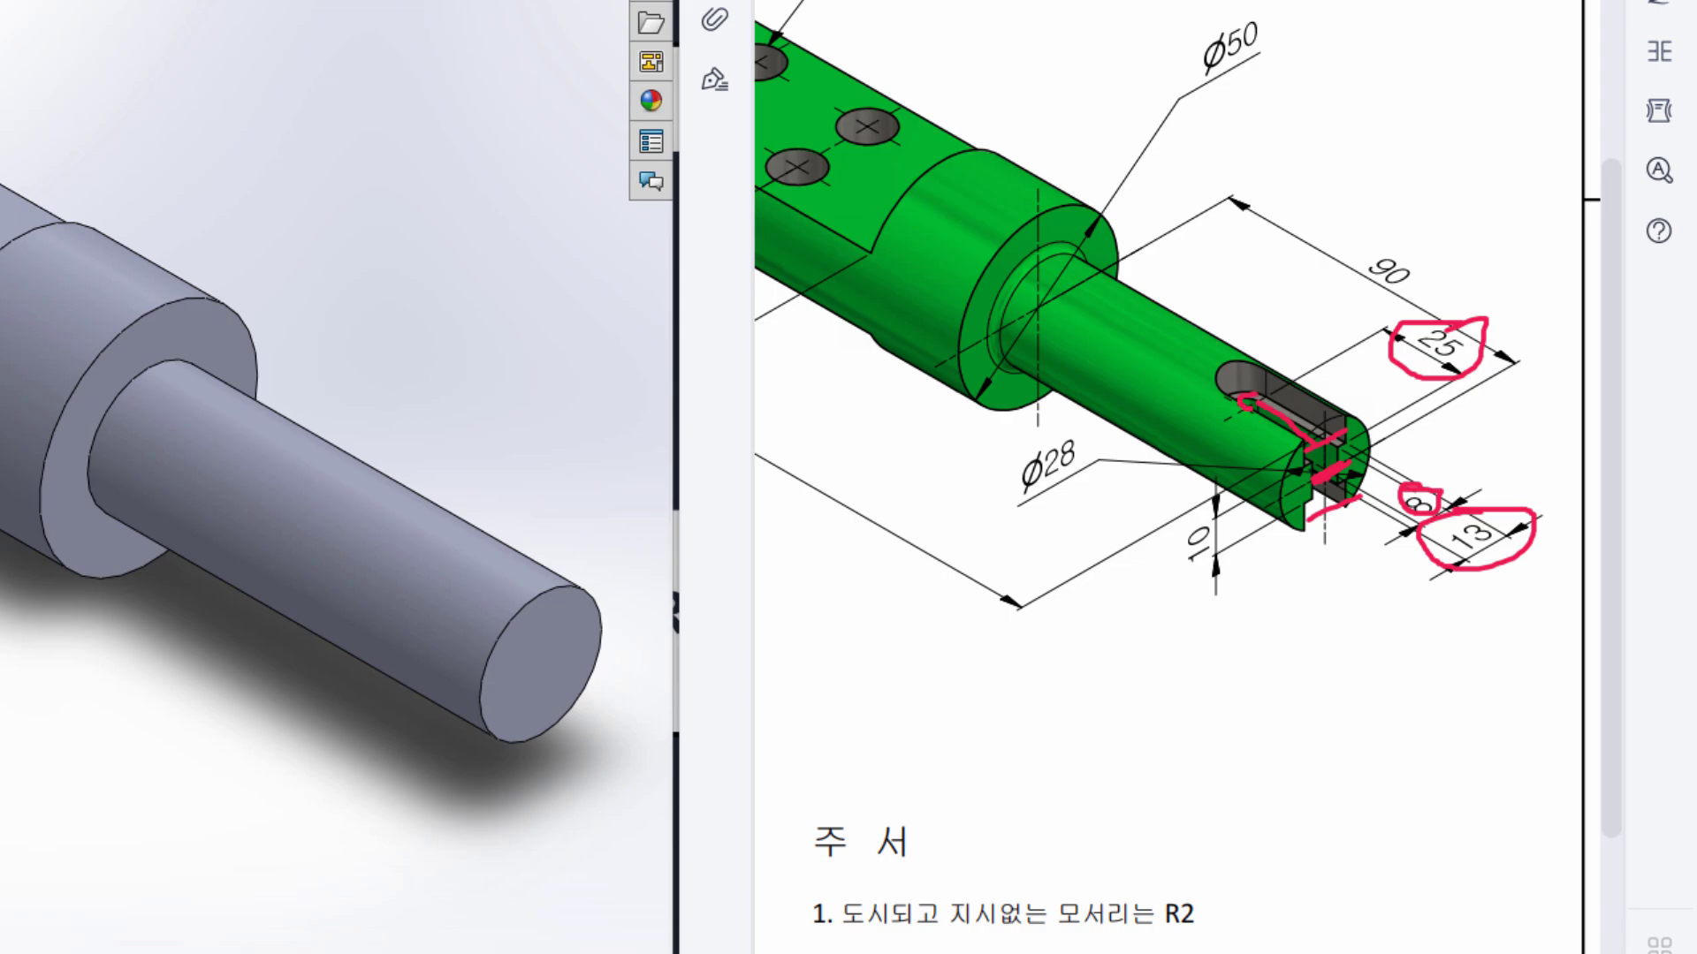
drag(1228, 371, 1290, 366)
key(Escape)
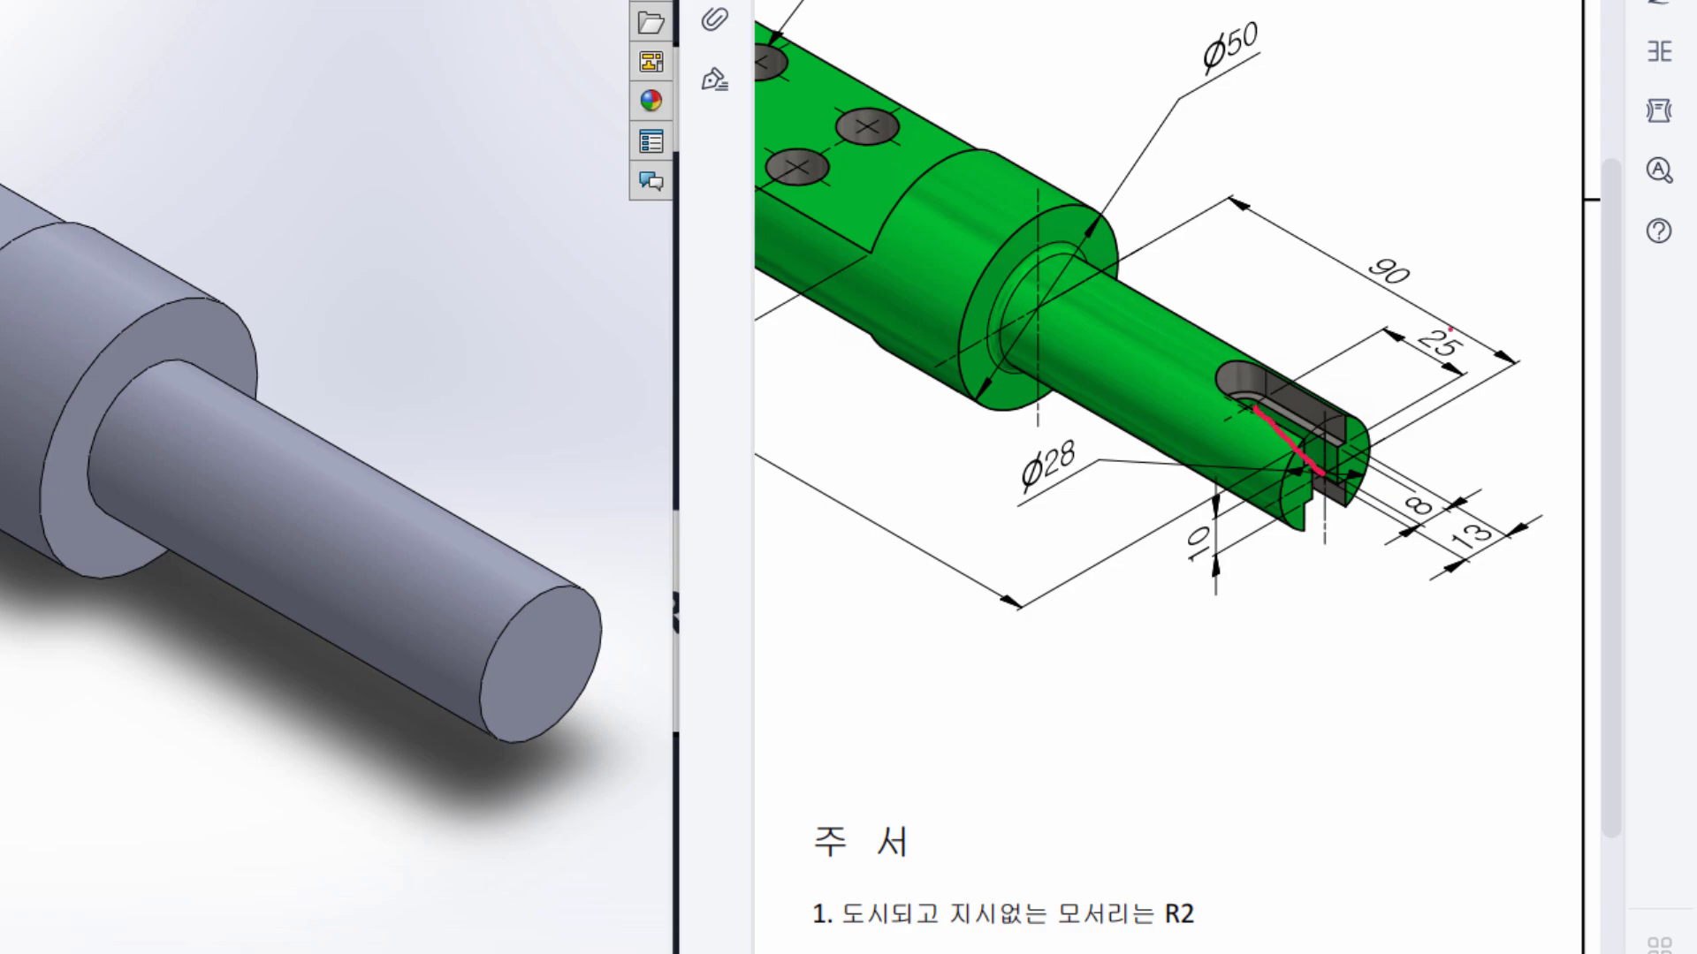
mouse_move(1419, 313)
mouse_down()
mouse_move(1430, 380)
mouse_move(1492, 356)
mouse_move(1469, 310)
mouse_up()
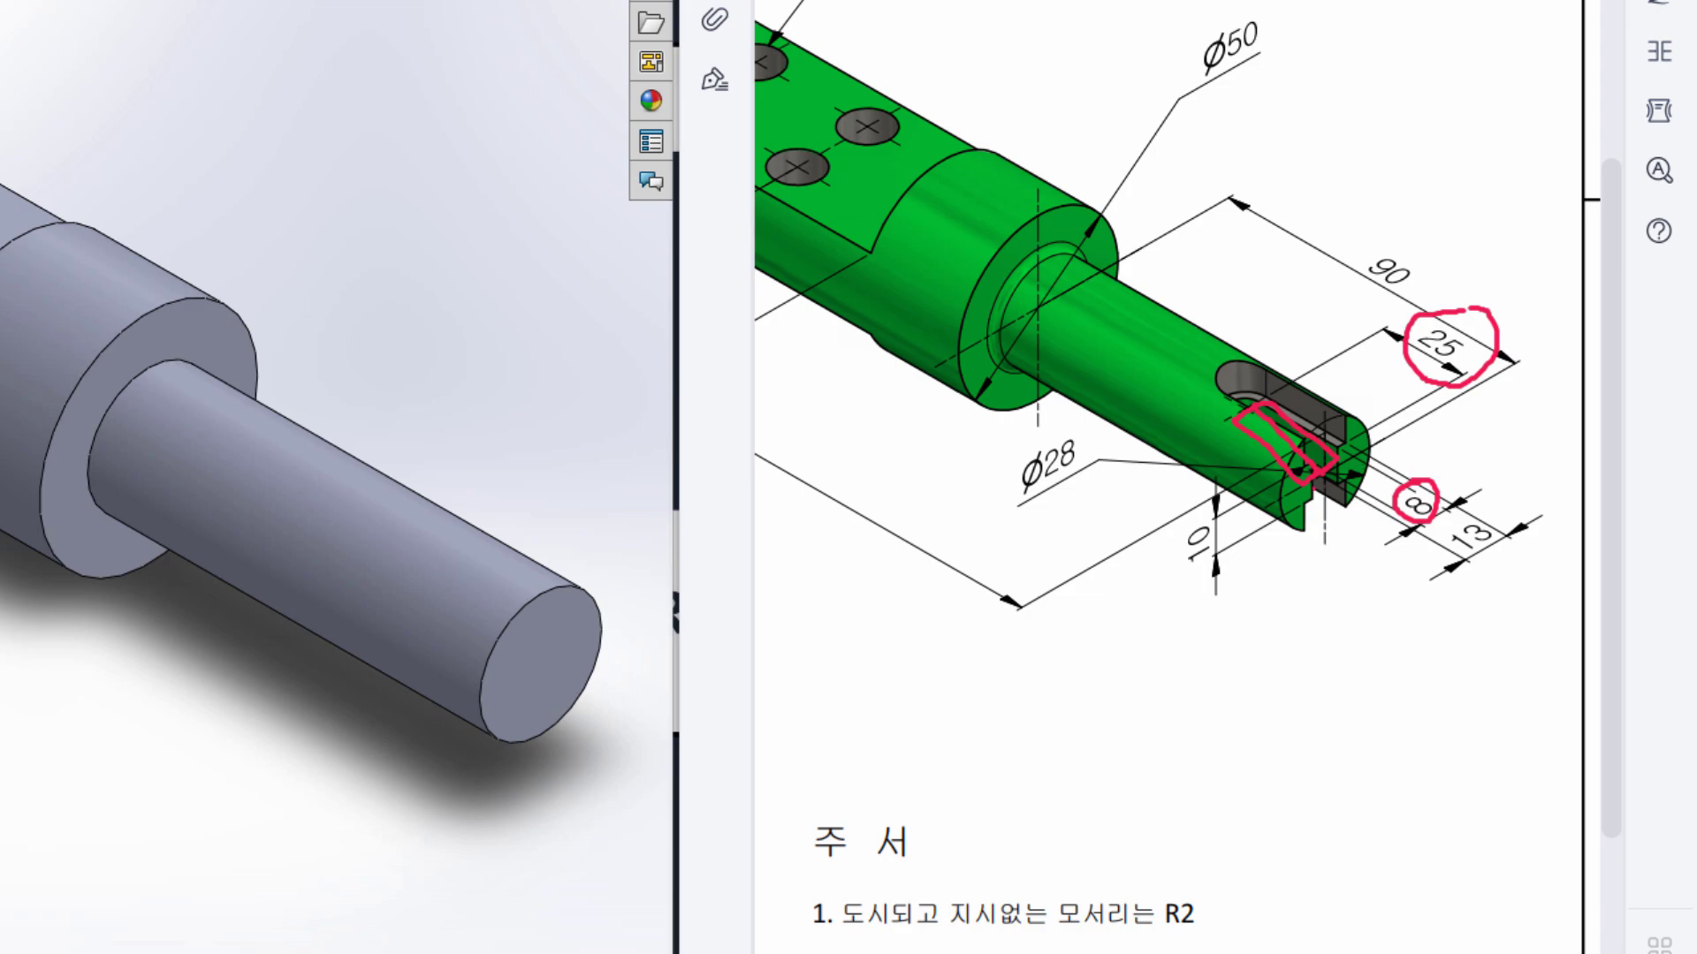
mouse_move(1460, 510)
mouse_down()
mouse_move(1488, 568)
mouse_move(1507, 523)
mouse_up()
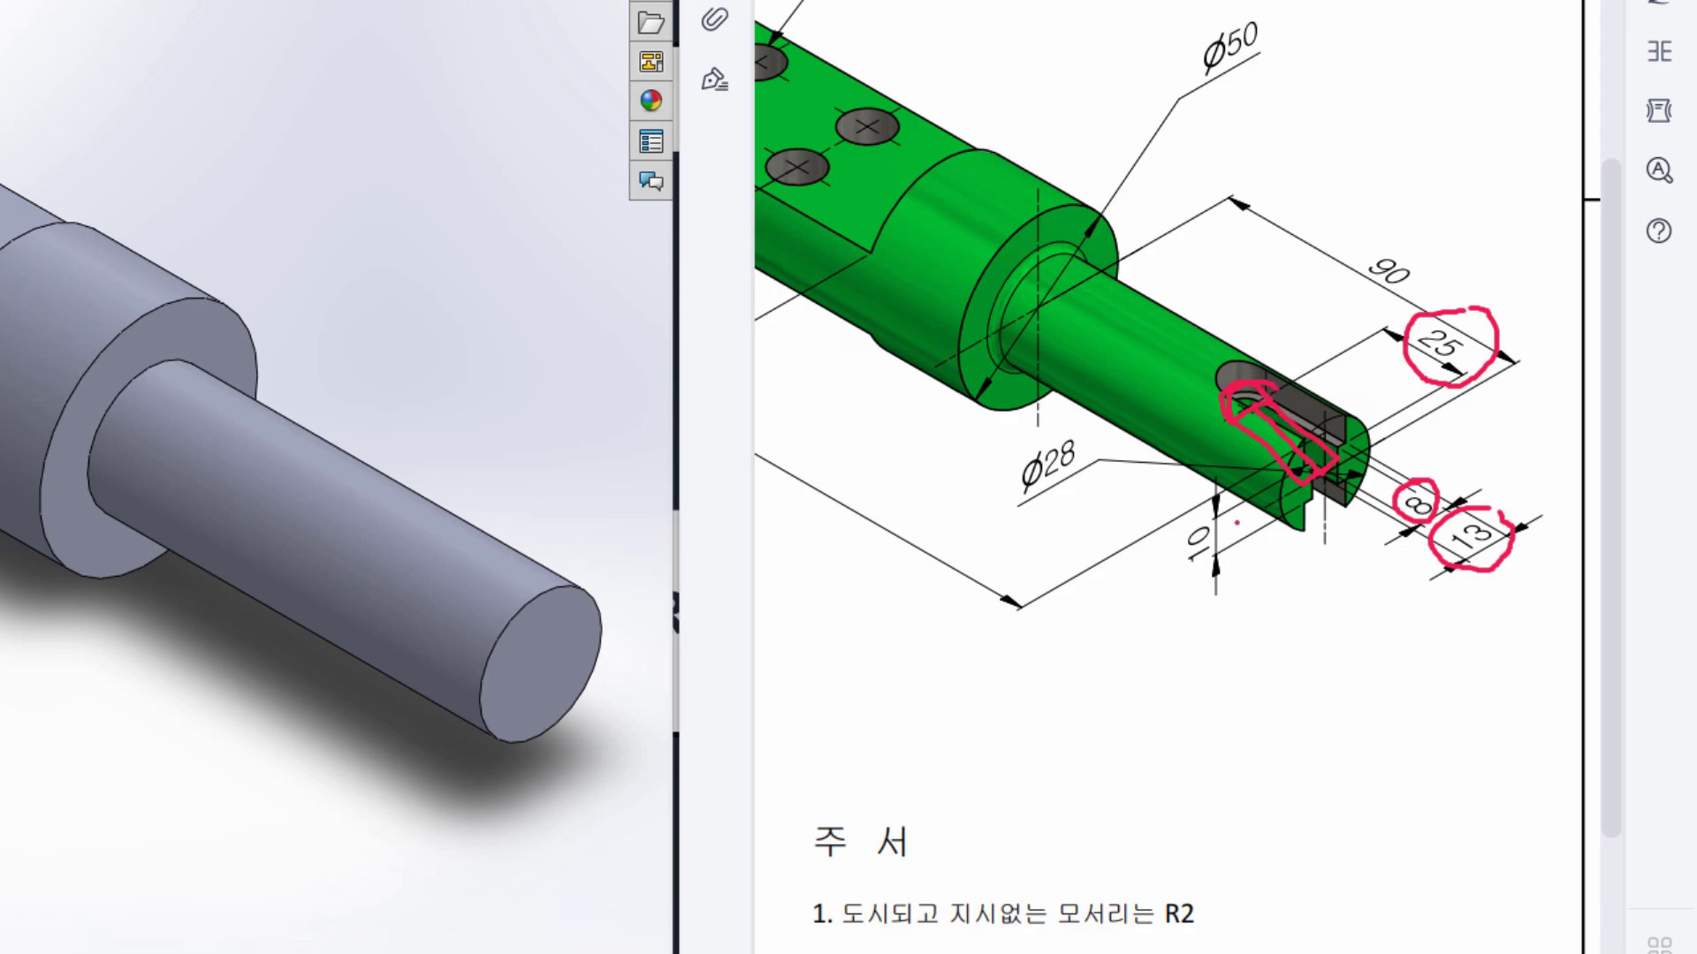
mouse_move(1179, 543)
mouse_down()
mouse_move(1214, 565)
mouse_move(1246, 532)
mouse_up()
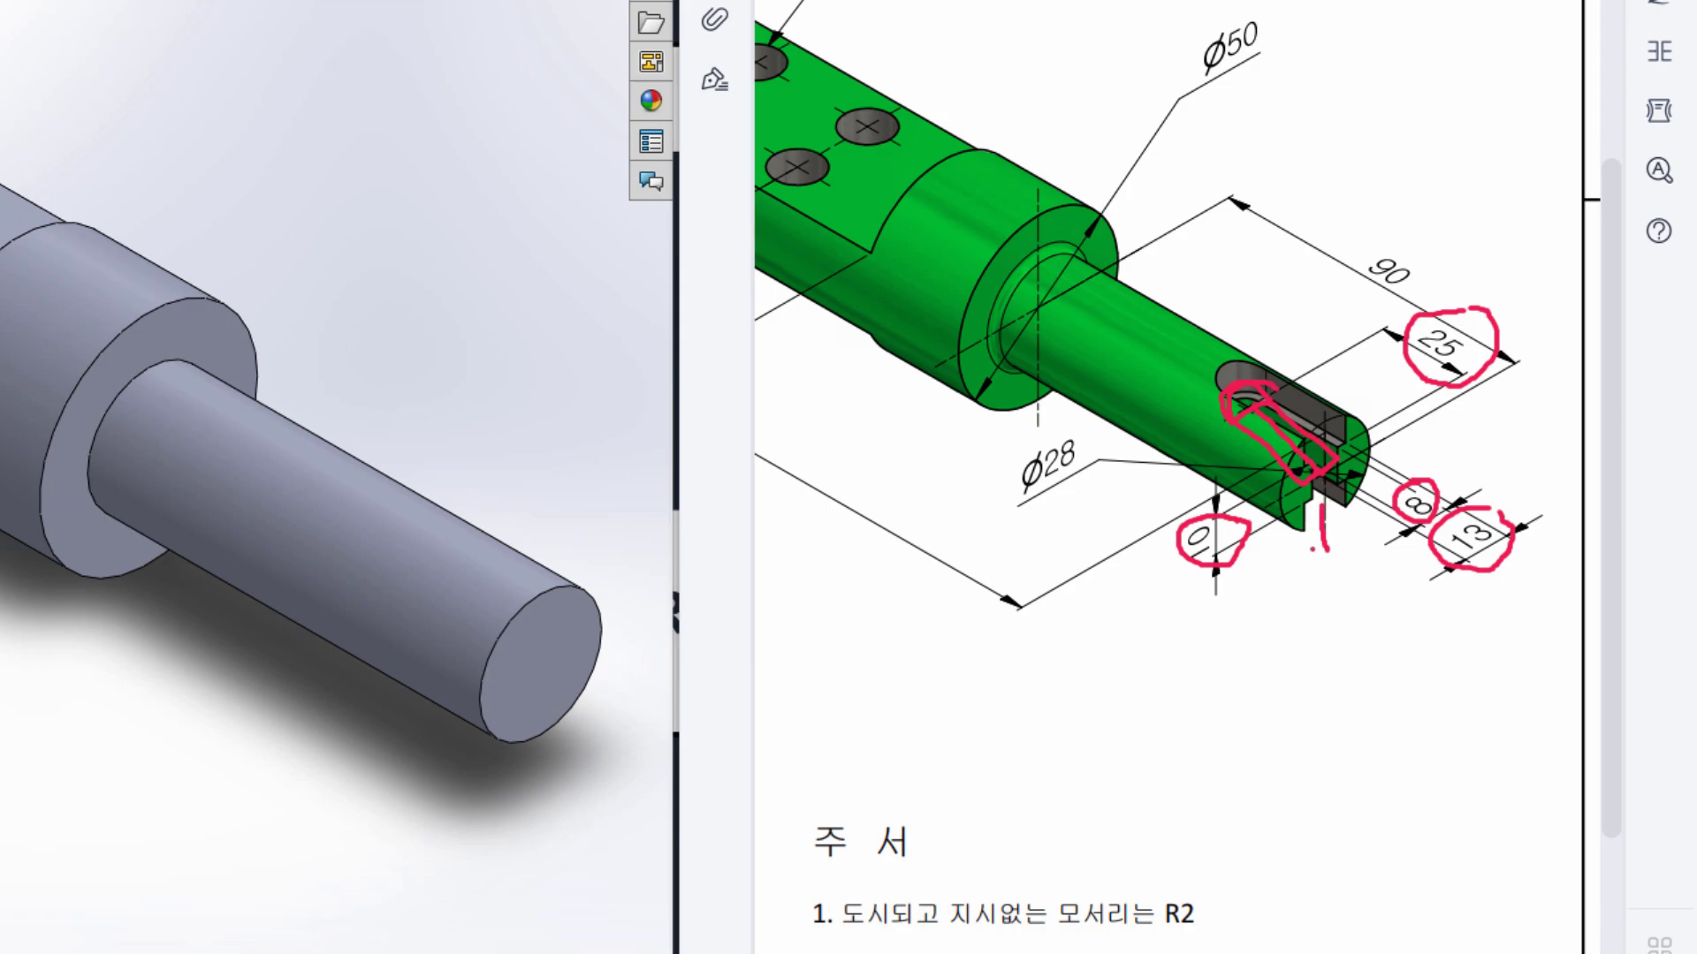
drag(1328, 555, 1347, 508)
drag(1316, 355, 1314, 415)
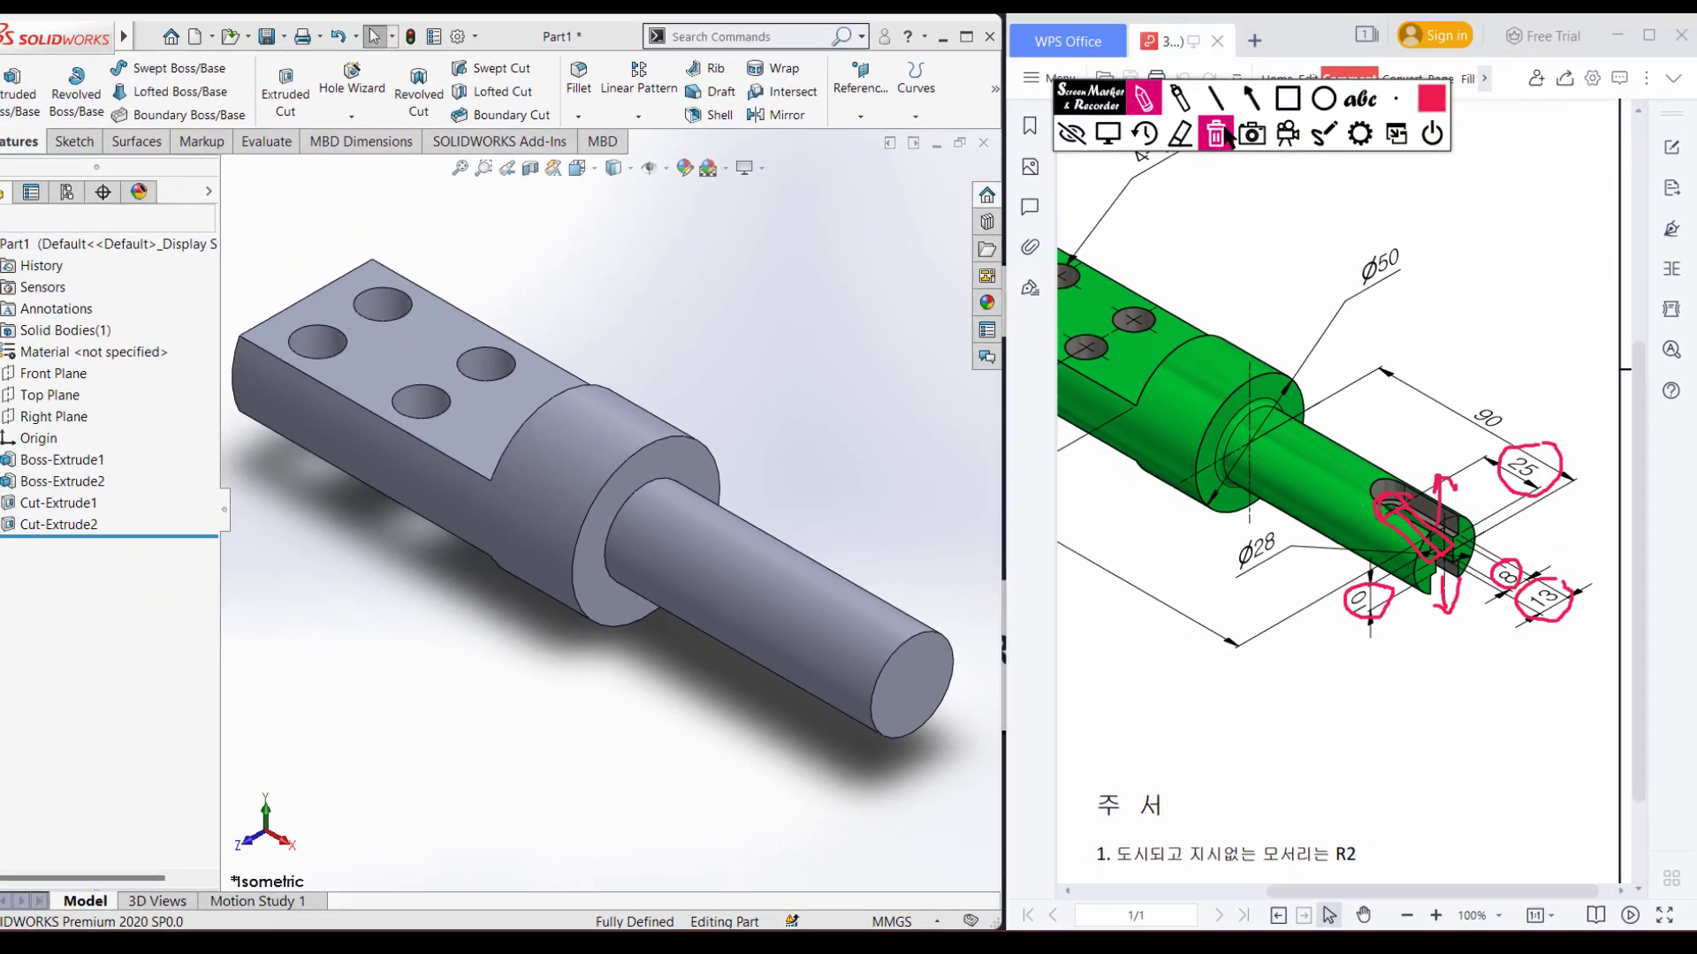
click(1118, 143)
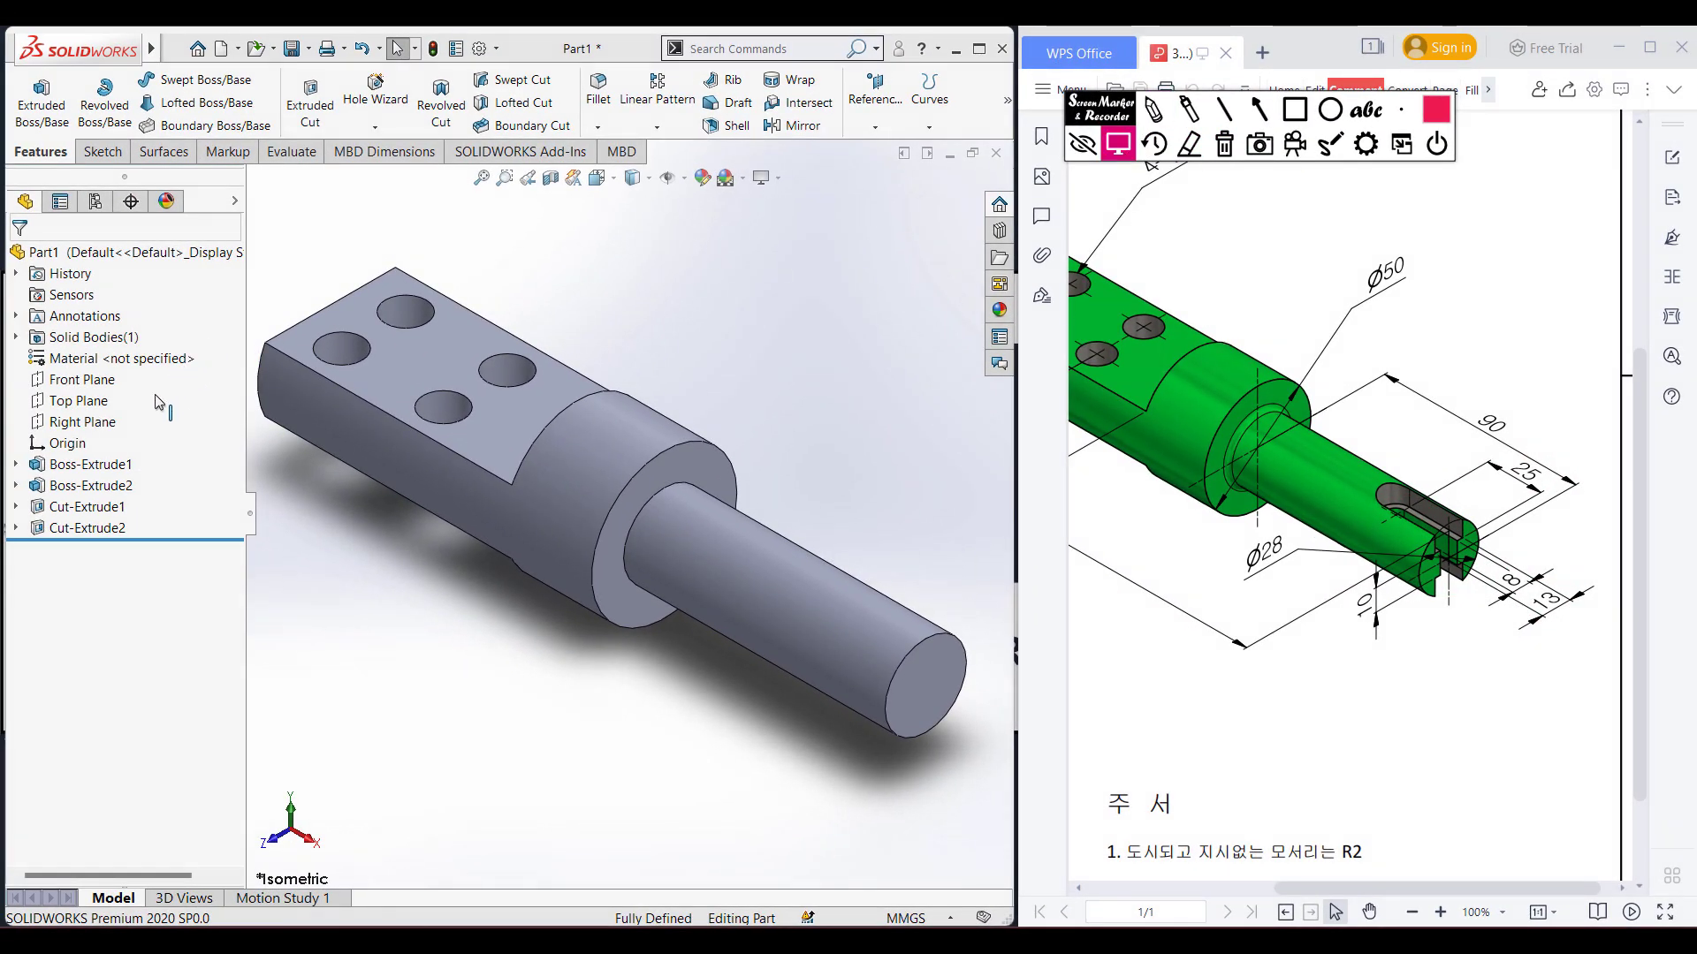
- Sketch on the Top Plane a 25 mm horizontal centerline from the midpoint of the thin shaft's end edge toward the collar
click(72, 398)
right_click(72, 398)
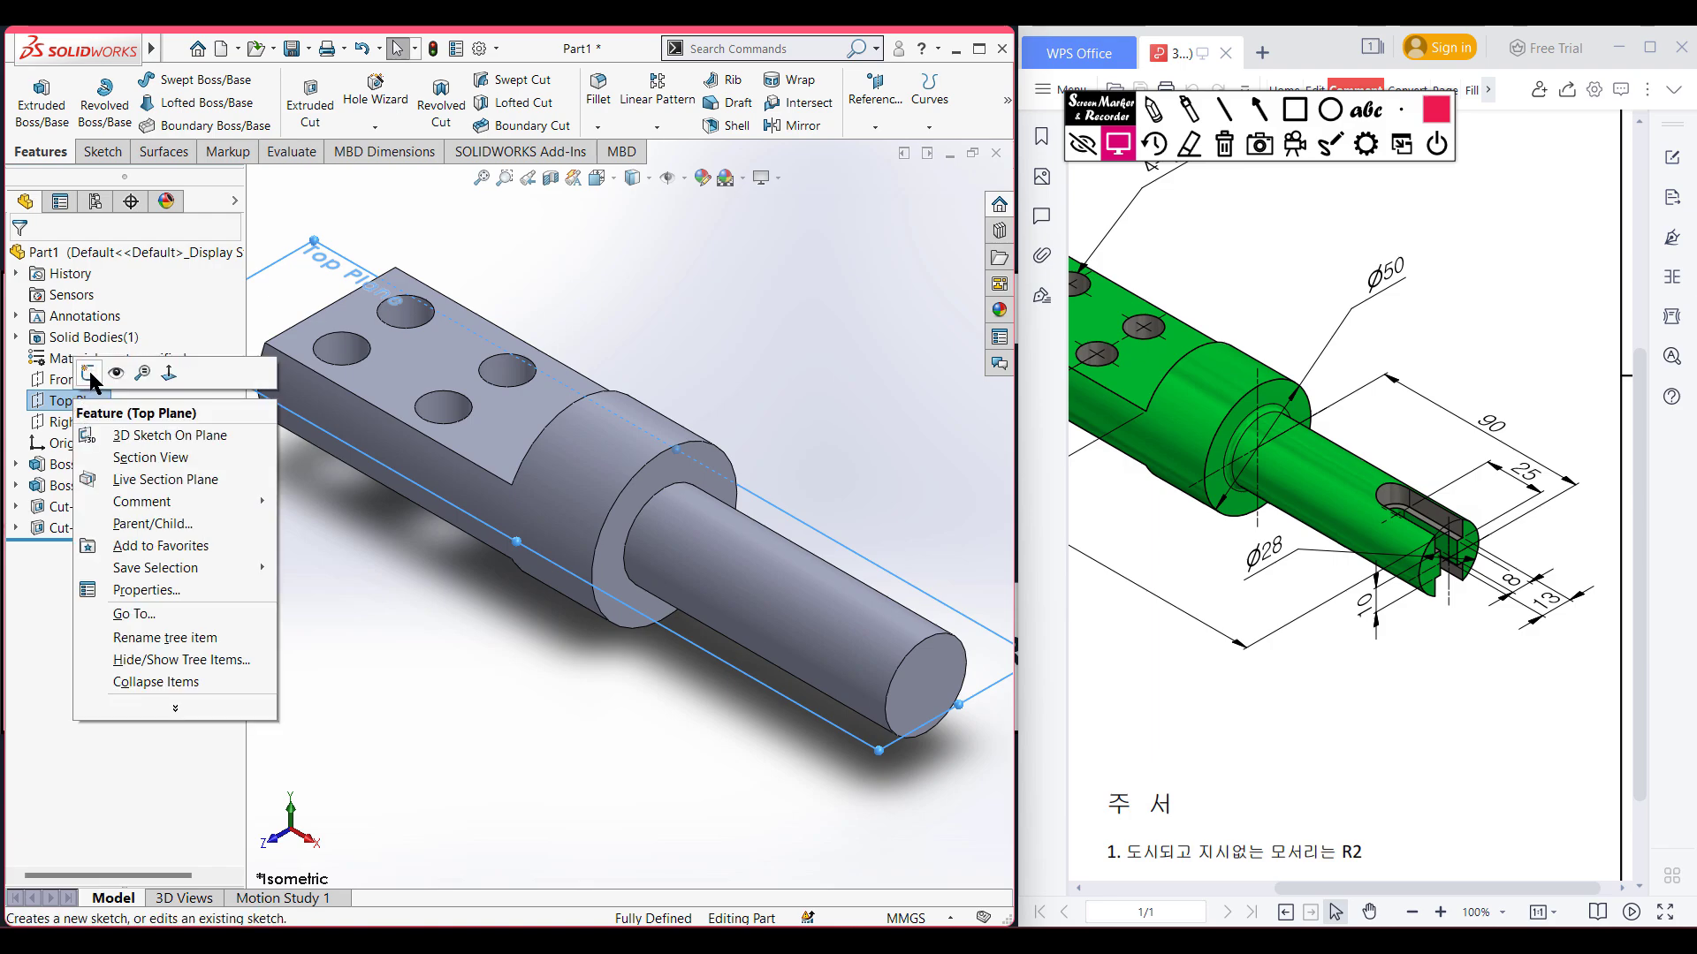
click(89, 372)
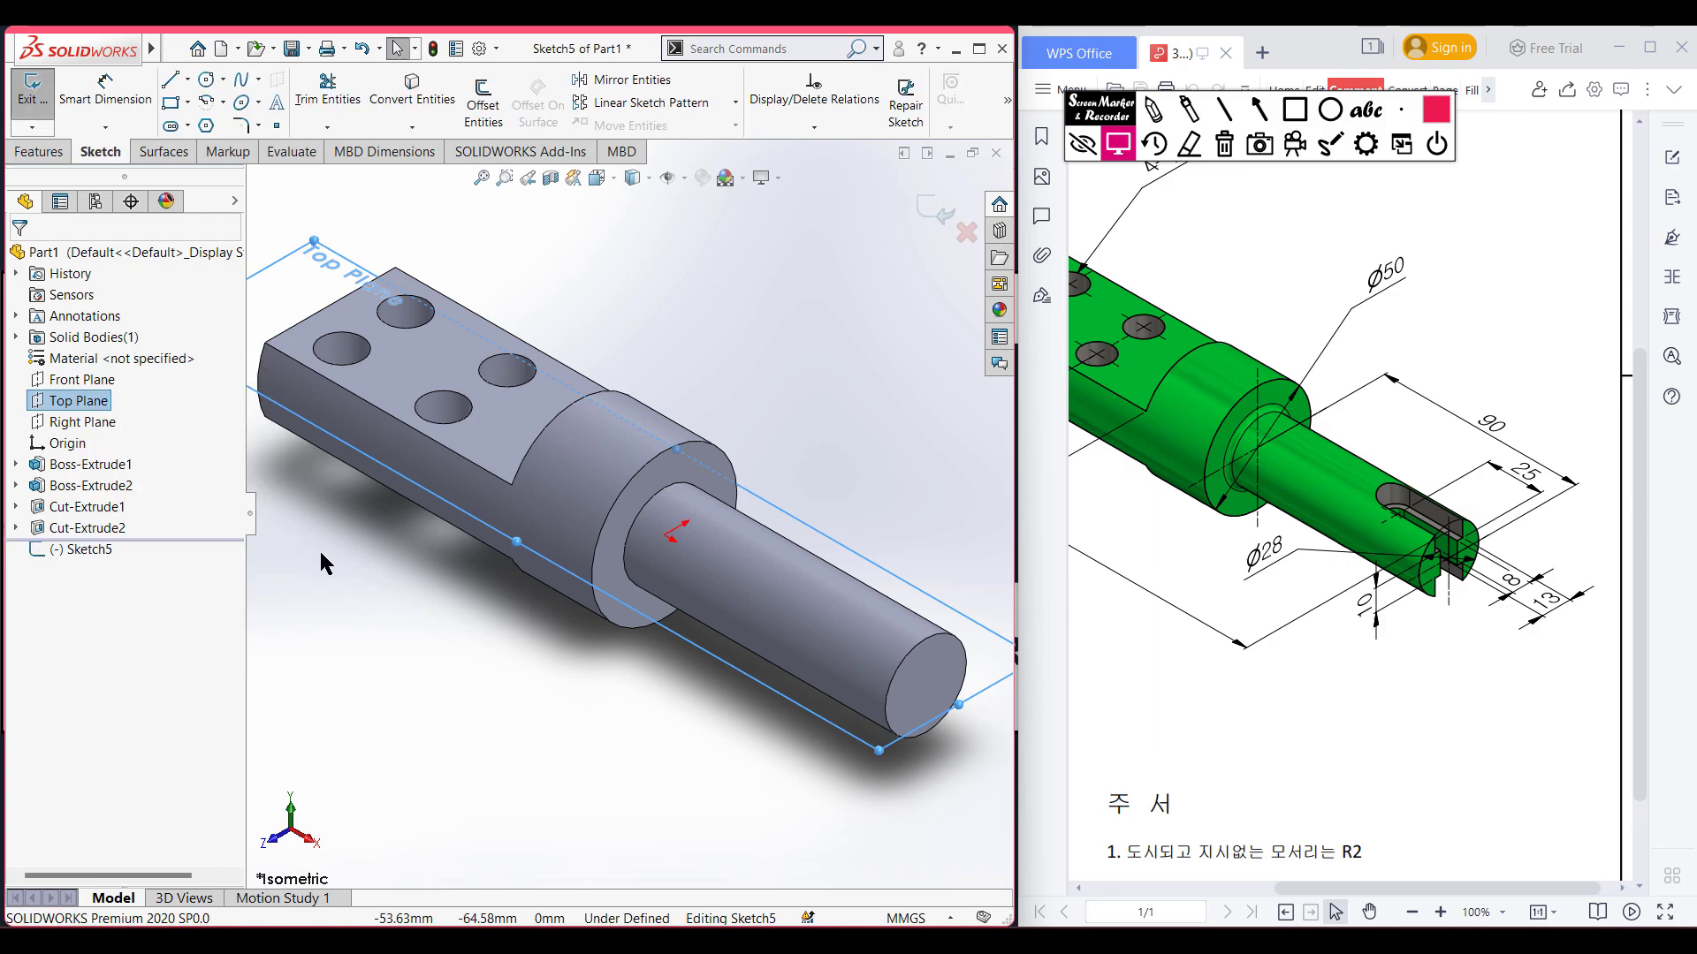
key(ctrl+8)
scroll(385, 581, down, 3)
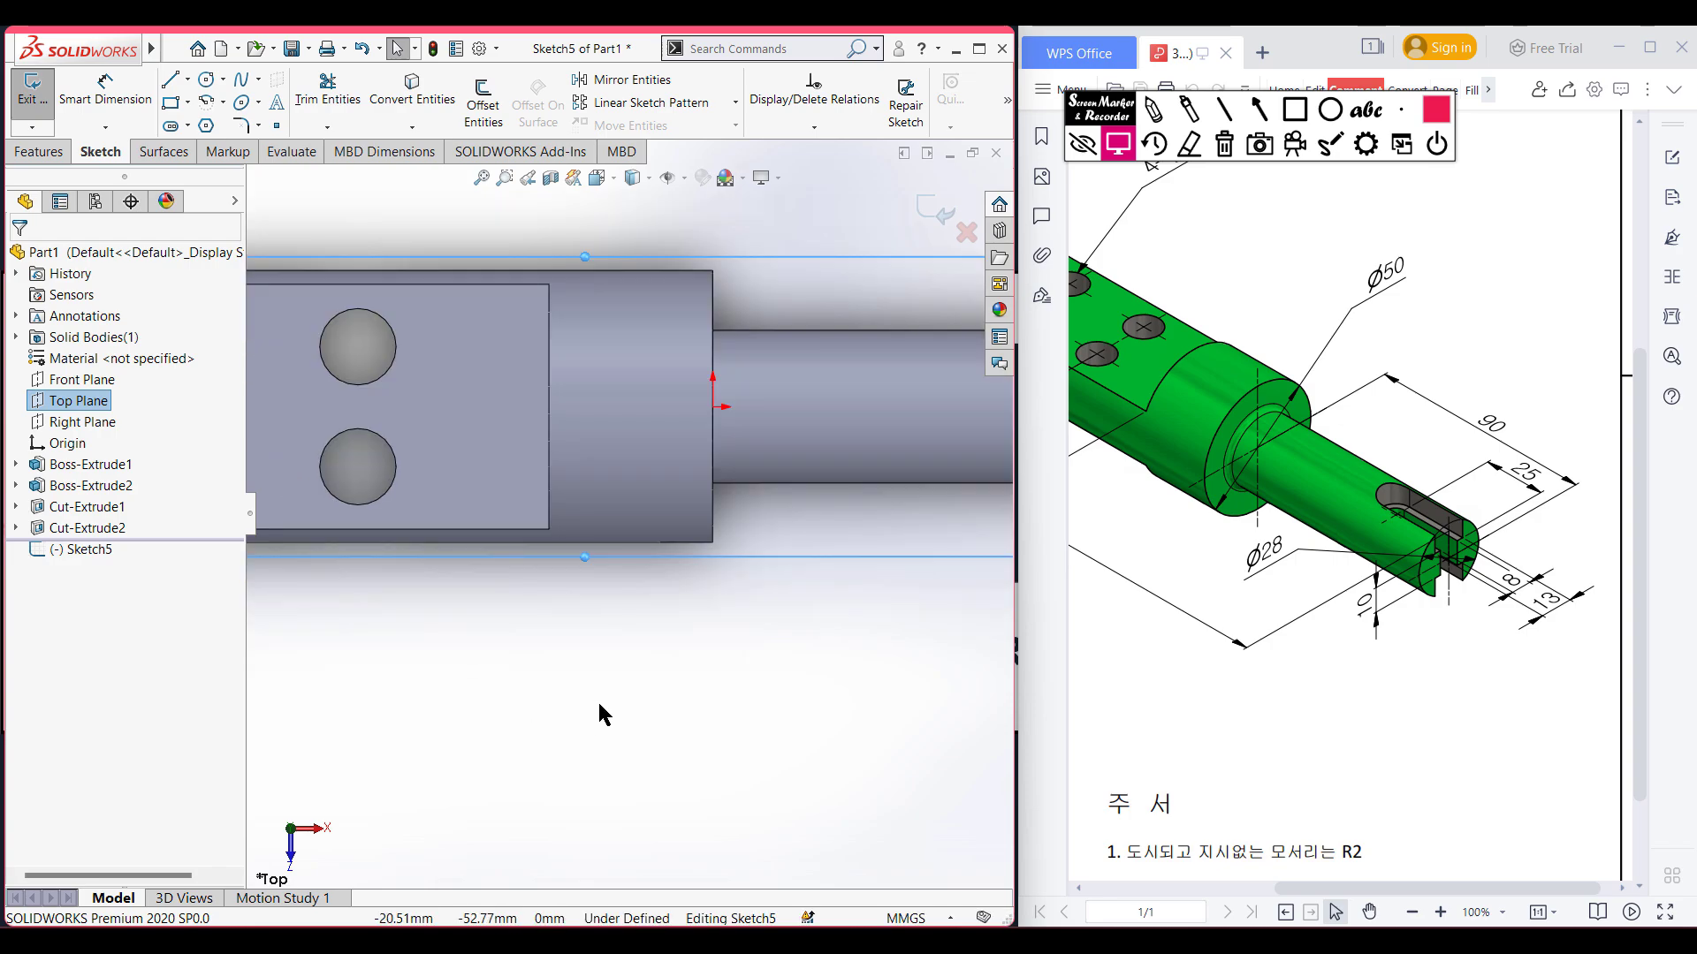
ctrl+middle_drag(703, 655, 264, 810)
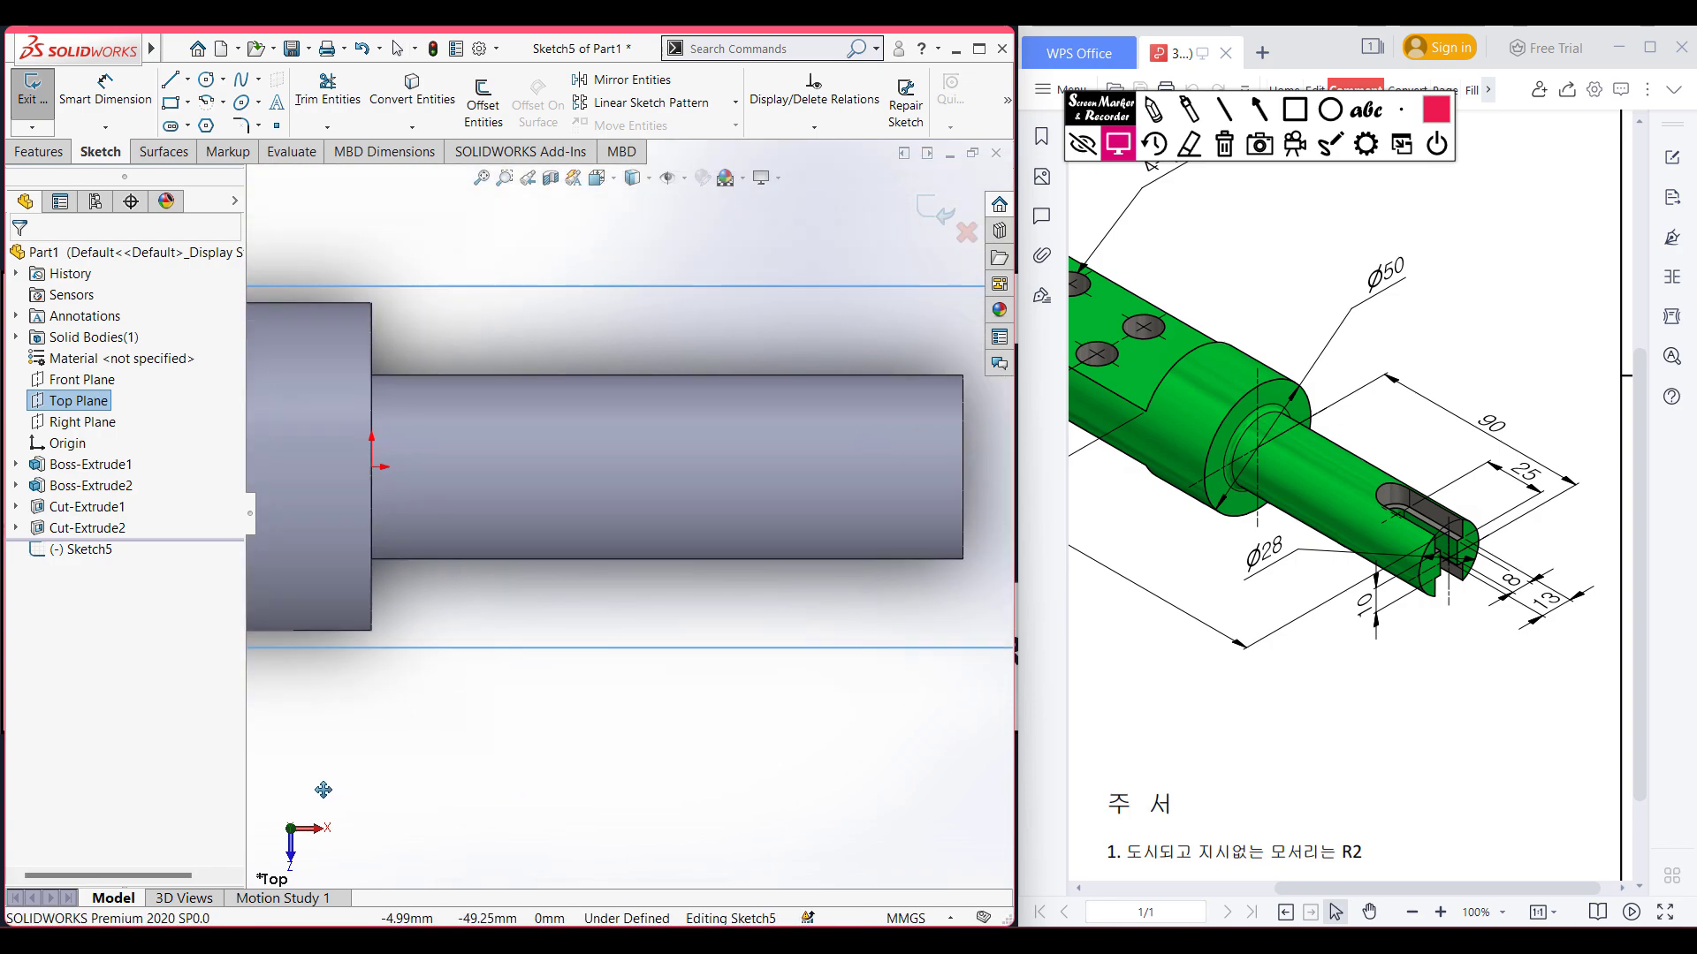
click(409, 775)
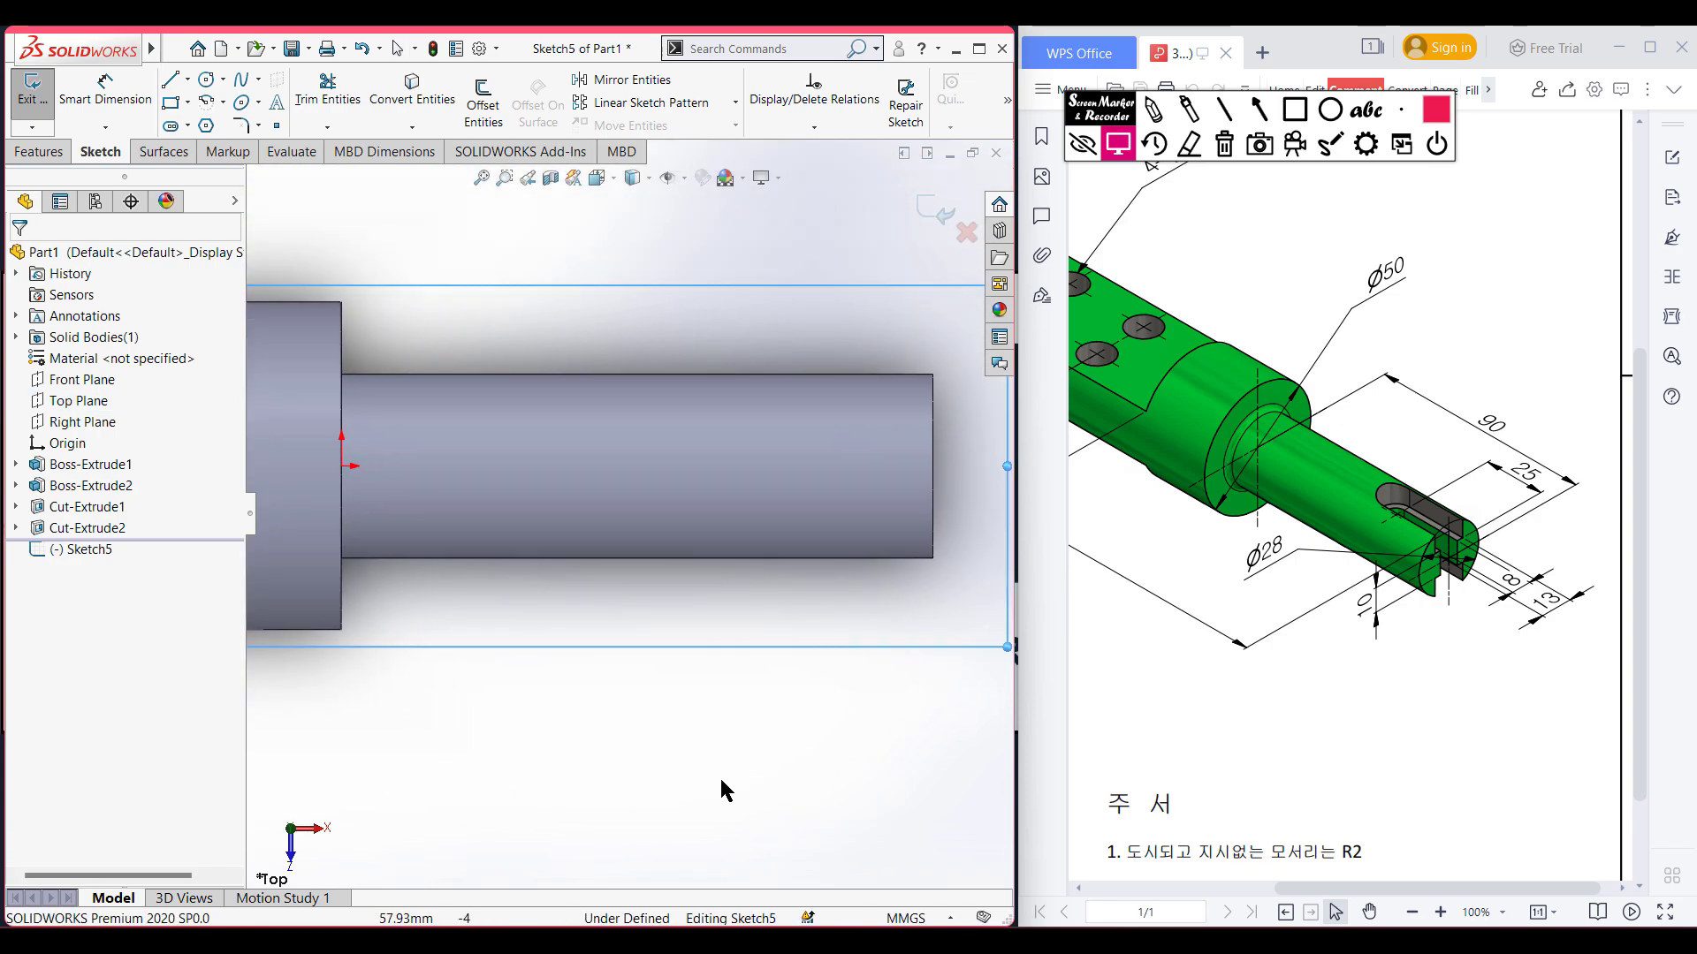
click(188, 79)
click(220, 124)
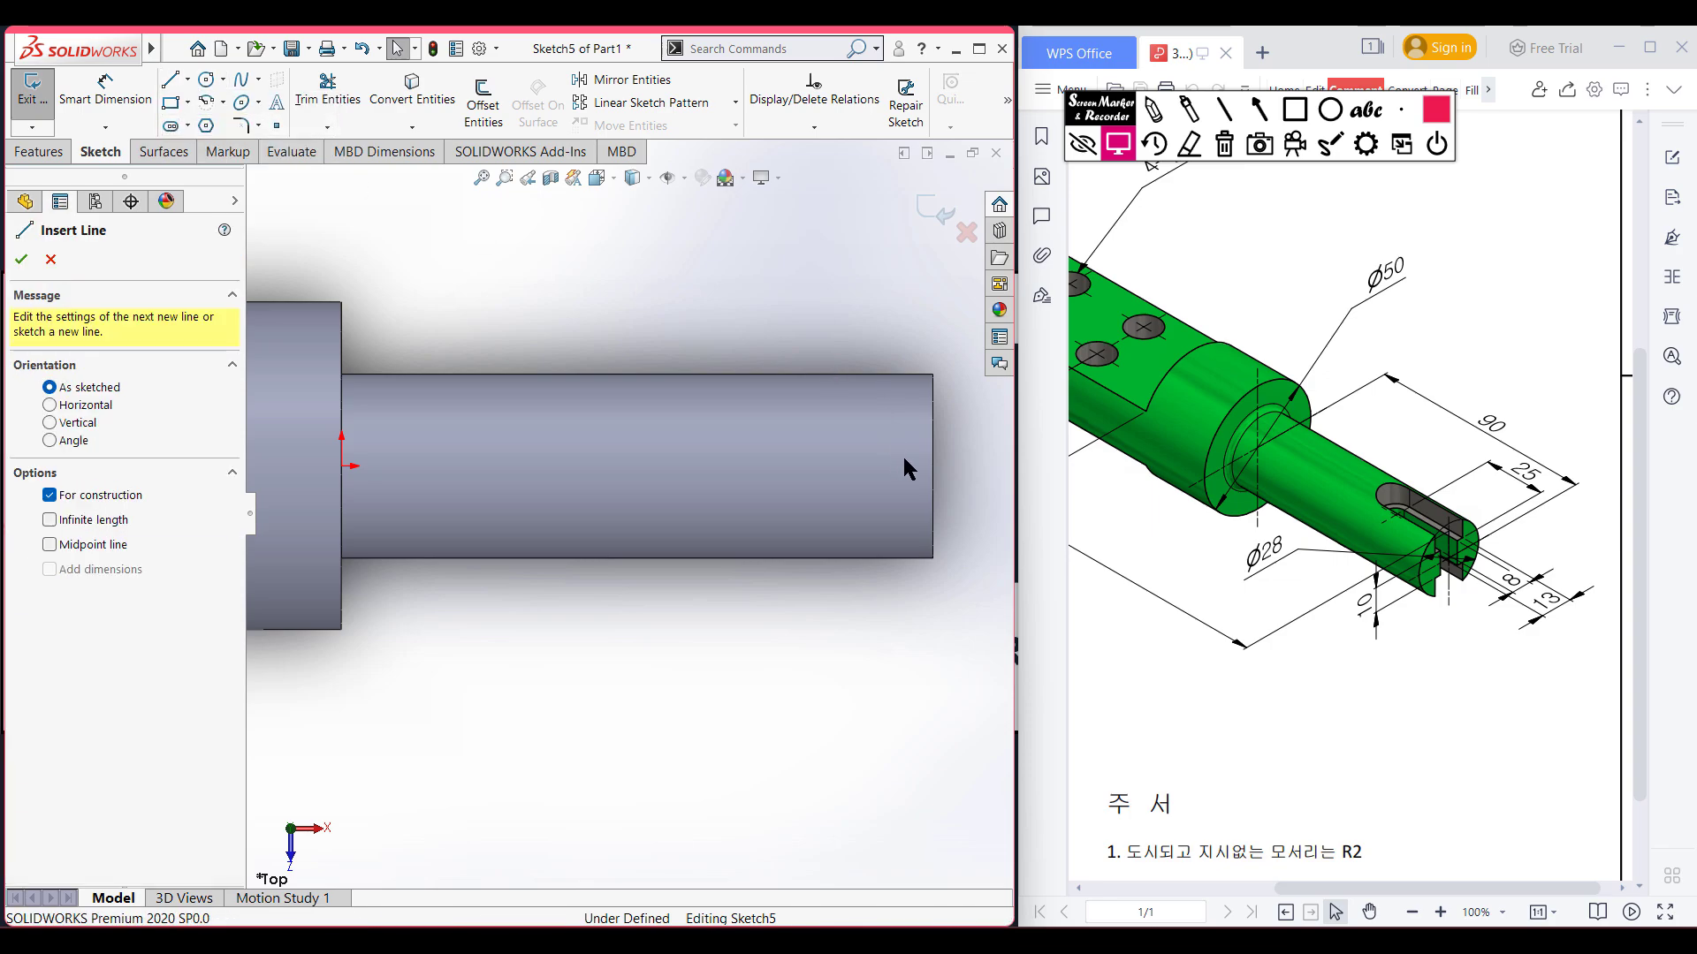
click(932, 466)
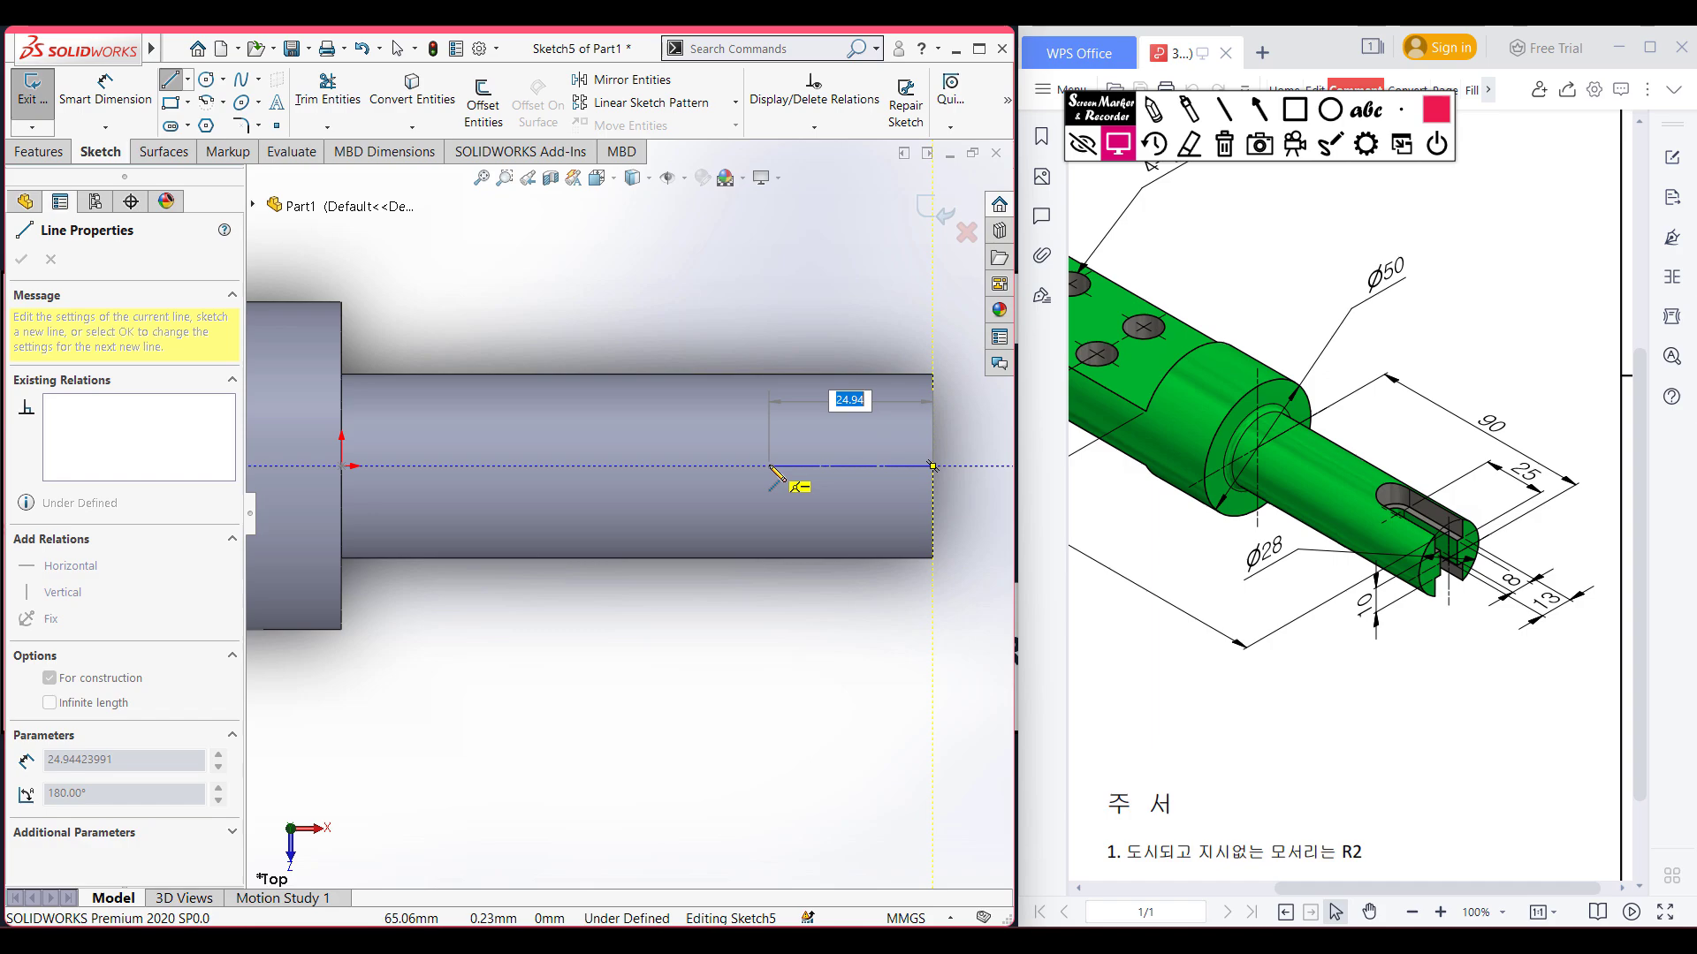
text(25)
key(Return)
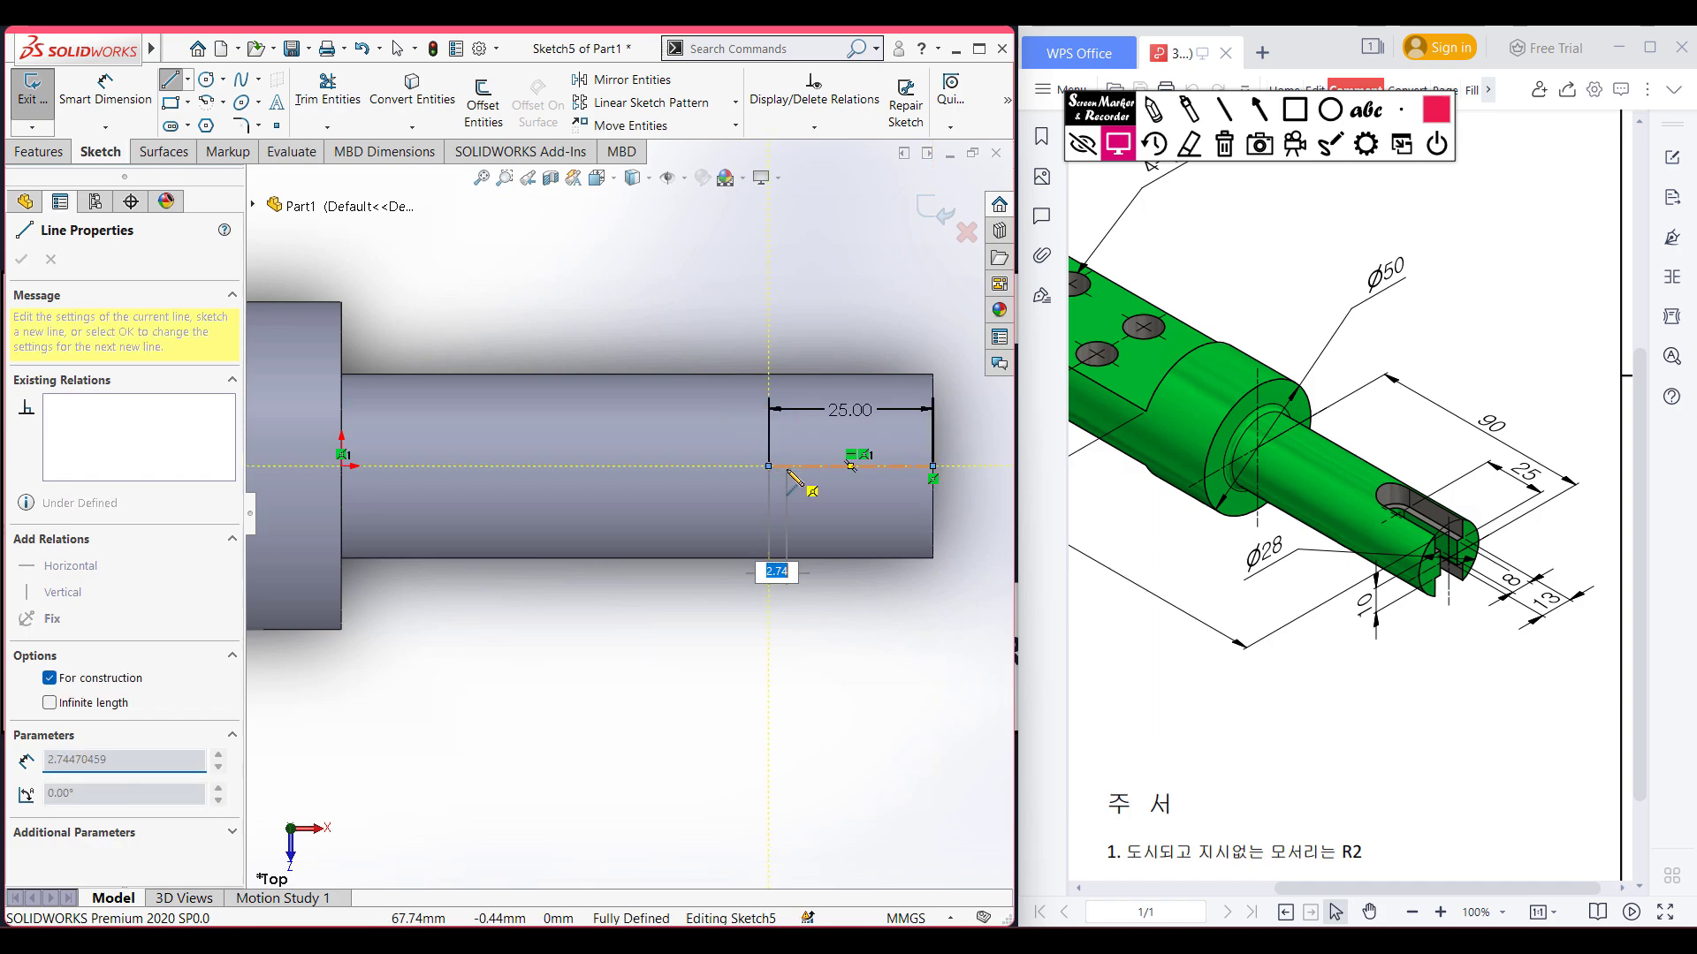
key(Escape)
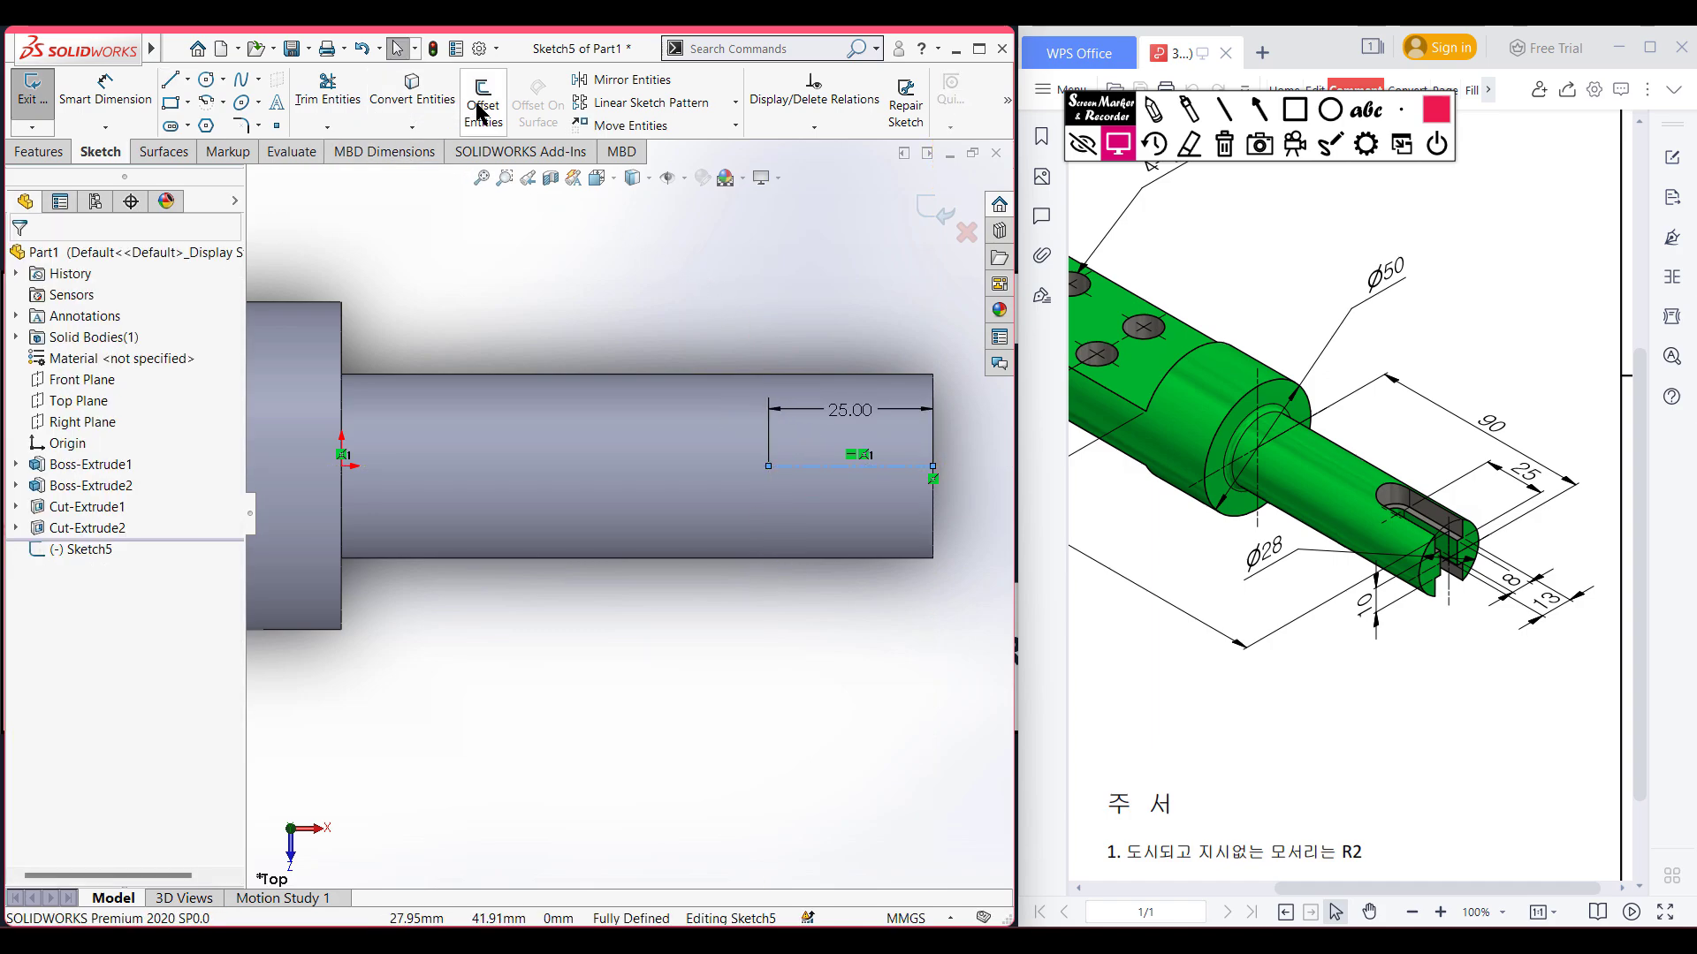
- Offset the centerline 8/2 mm bi-directionally with arc cap ends to form the slot outline
click(482, 101)
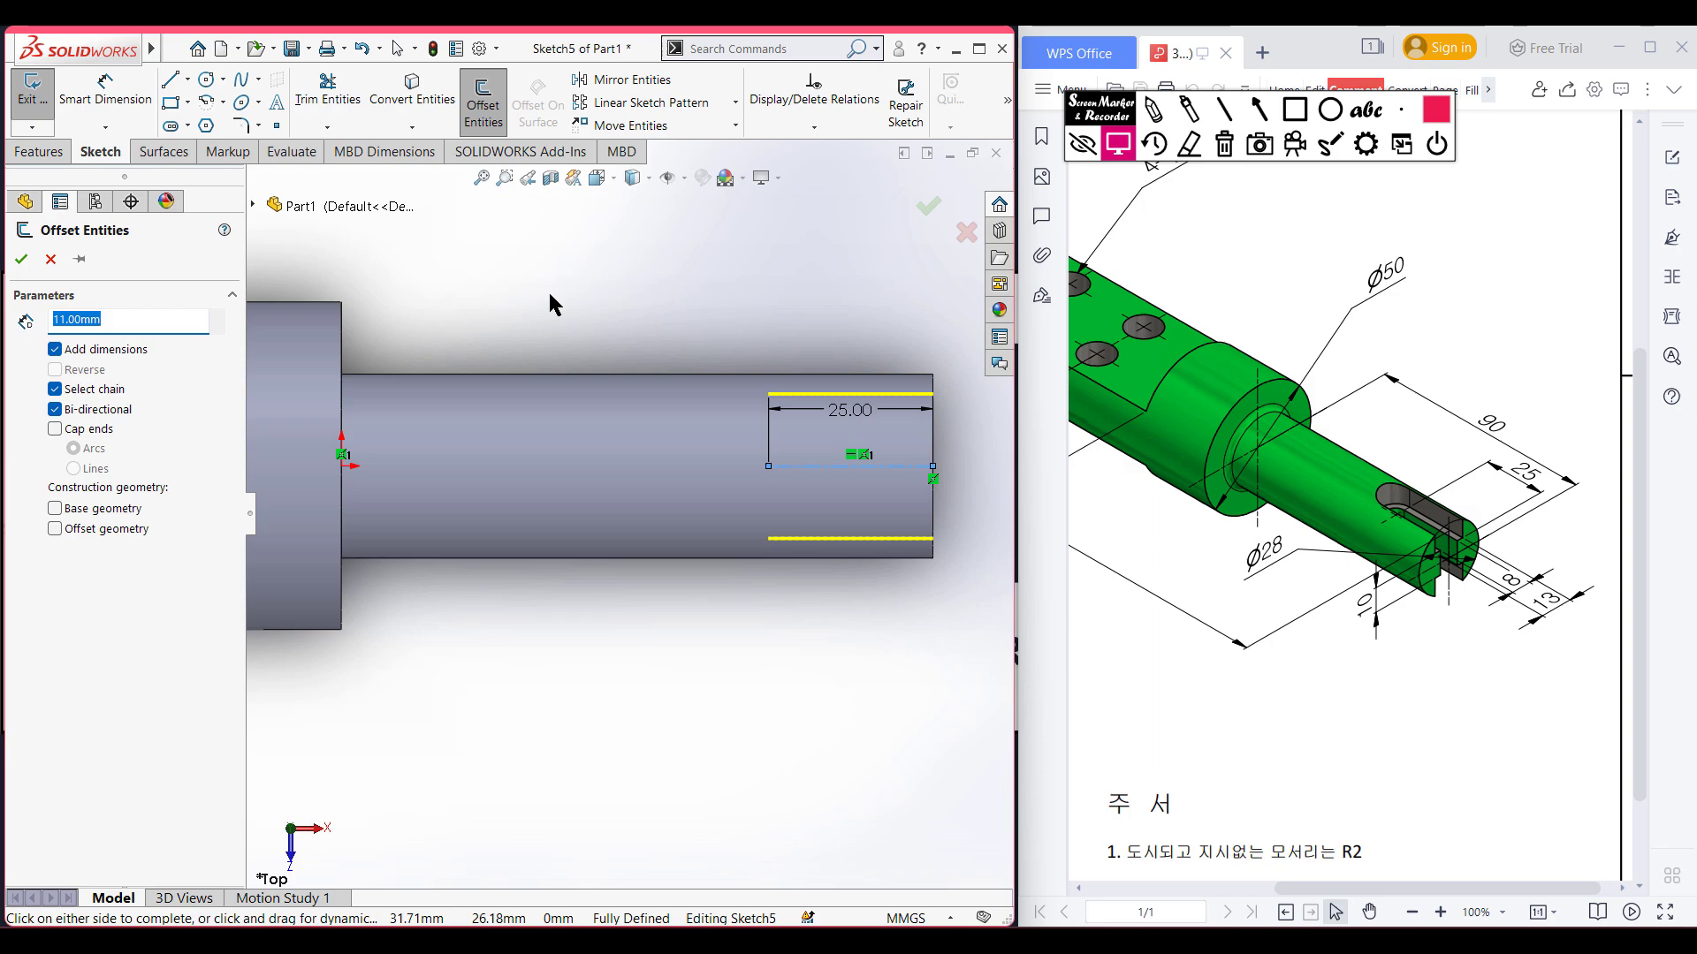
text(8/2)
key(Return)
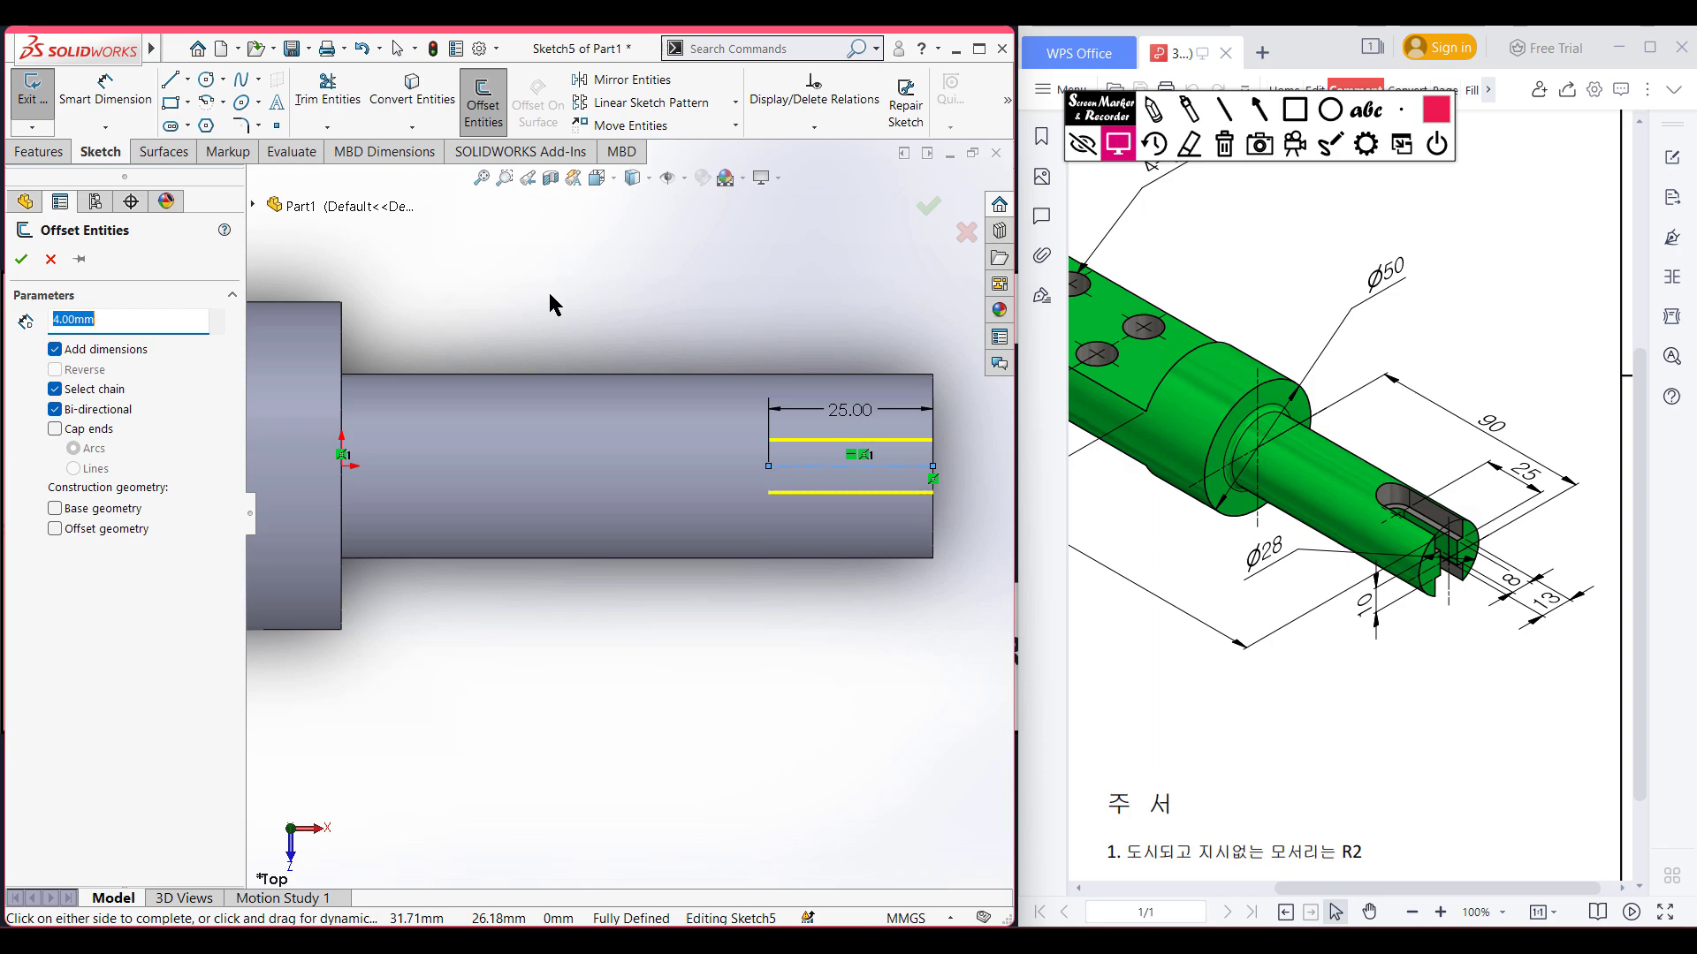
click(54, 430)
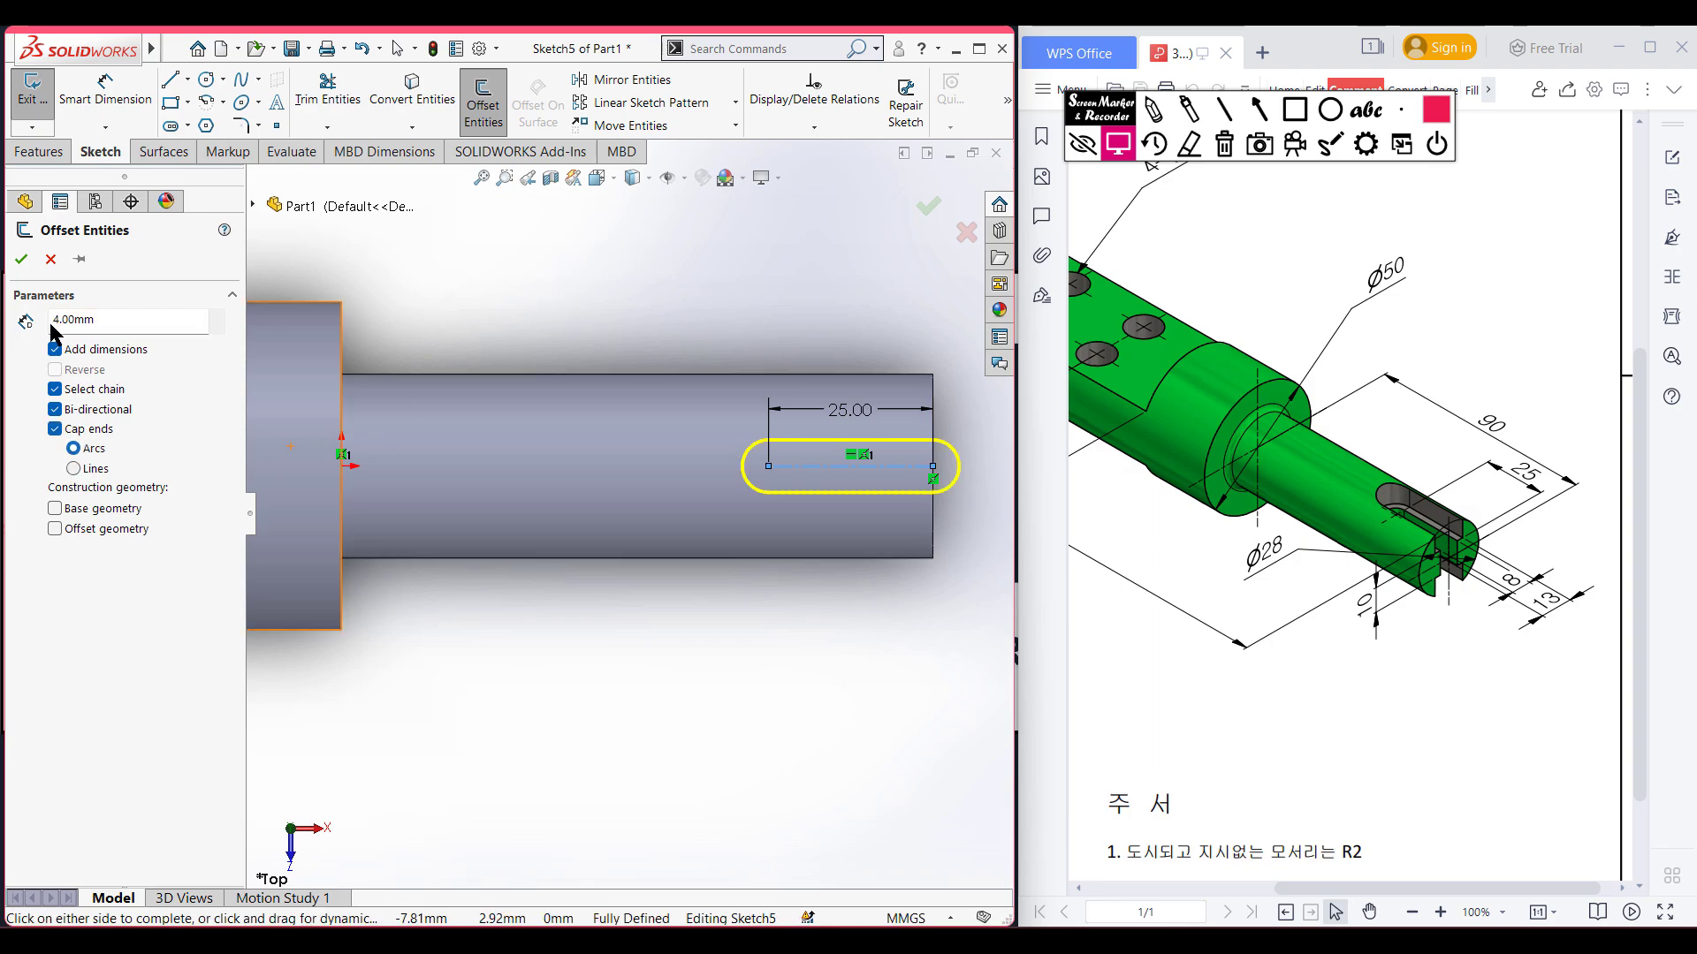
click(22, 258)
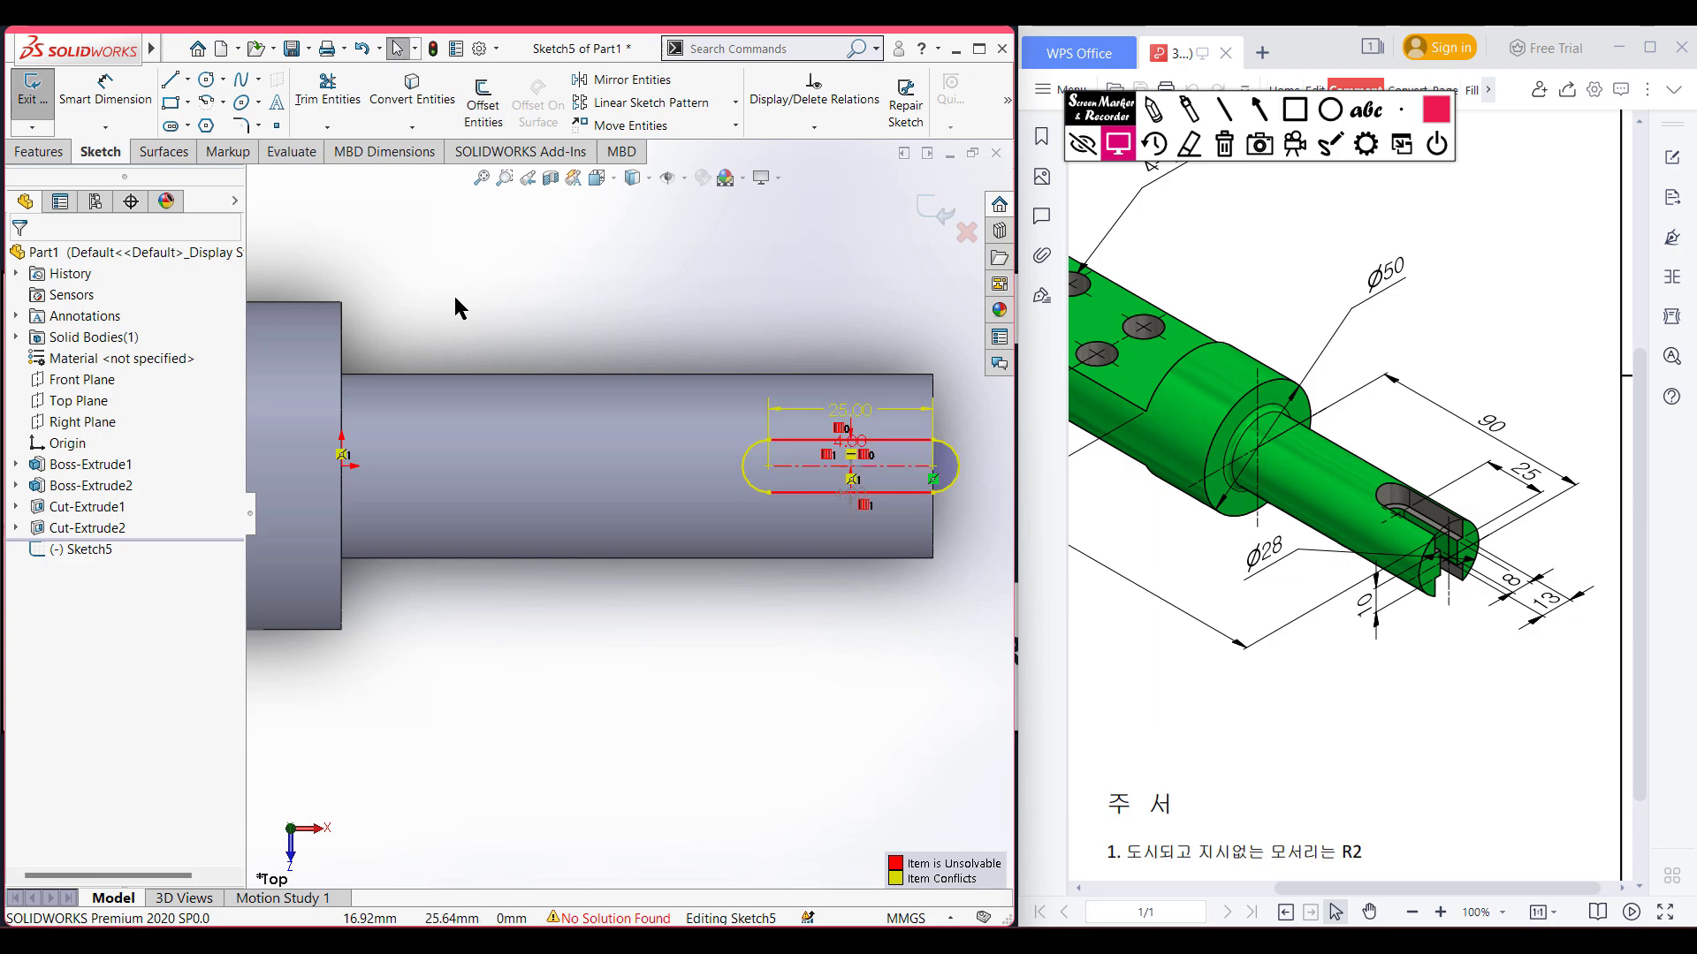
- Delete the conflicting relation on the slot outline's lower straight line
scroll(901, 516, down, 2)
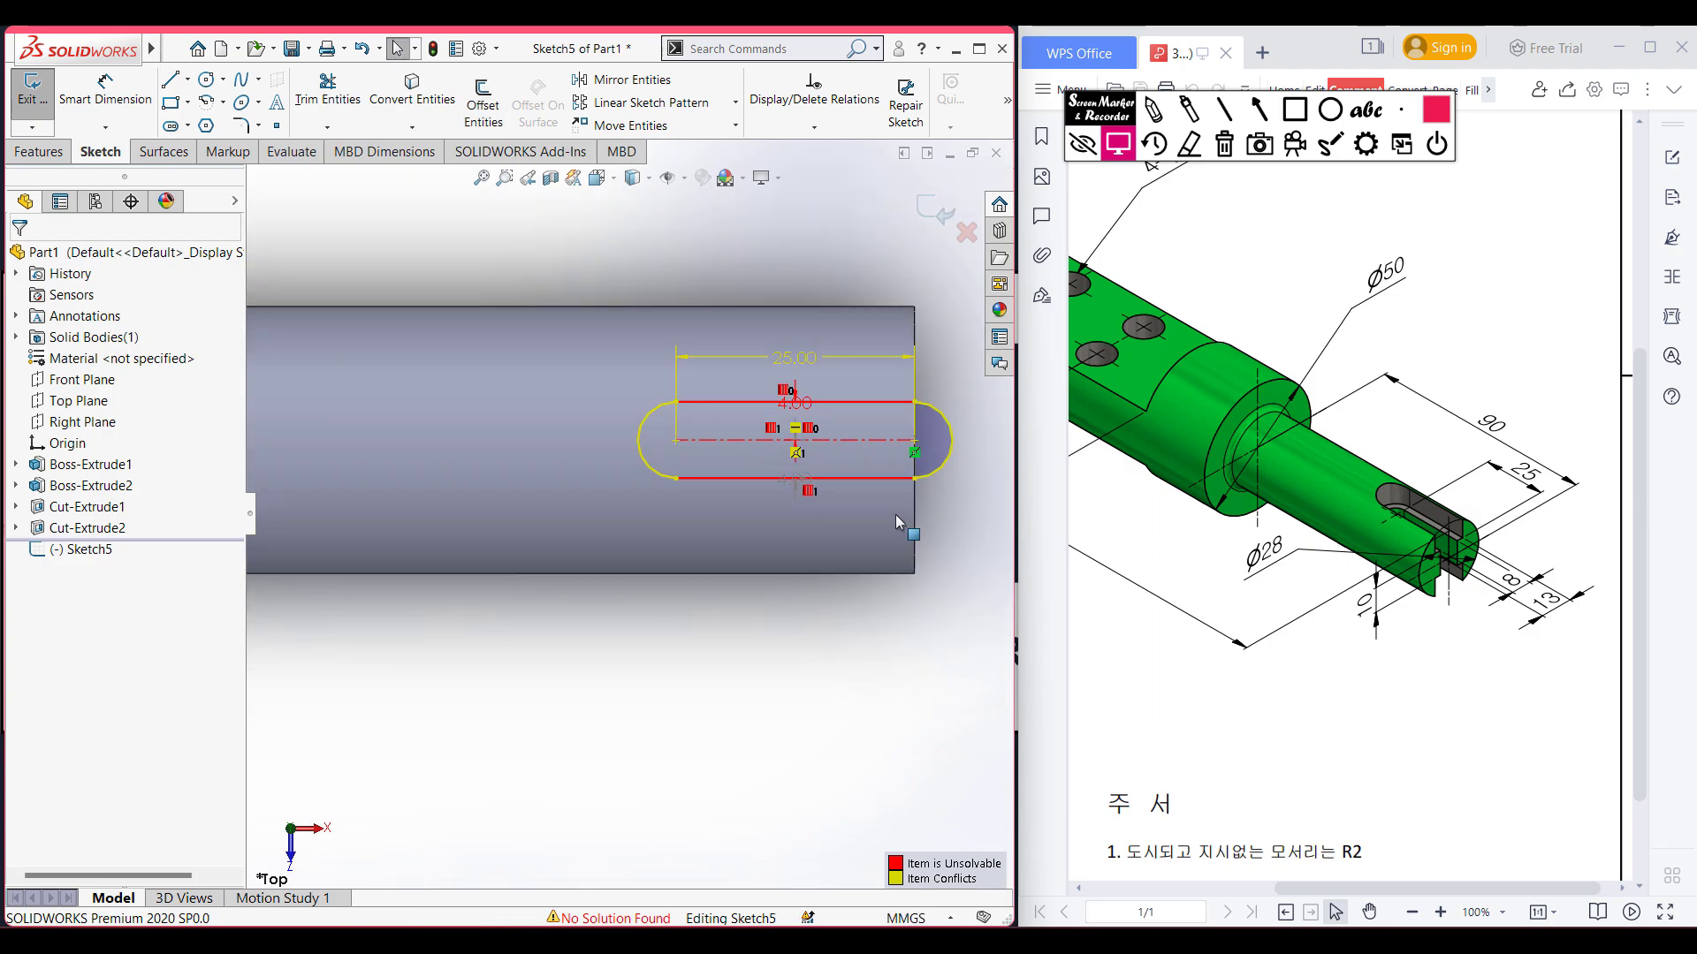
click(807, 491)
key(Delete)
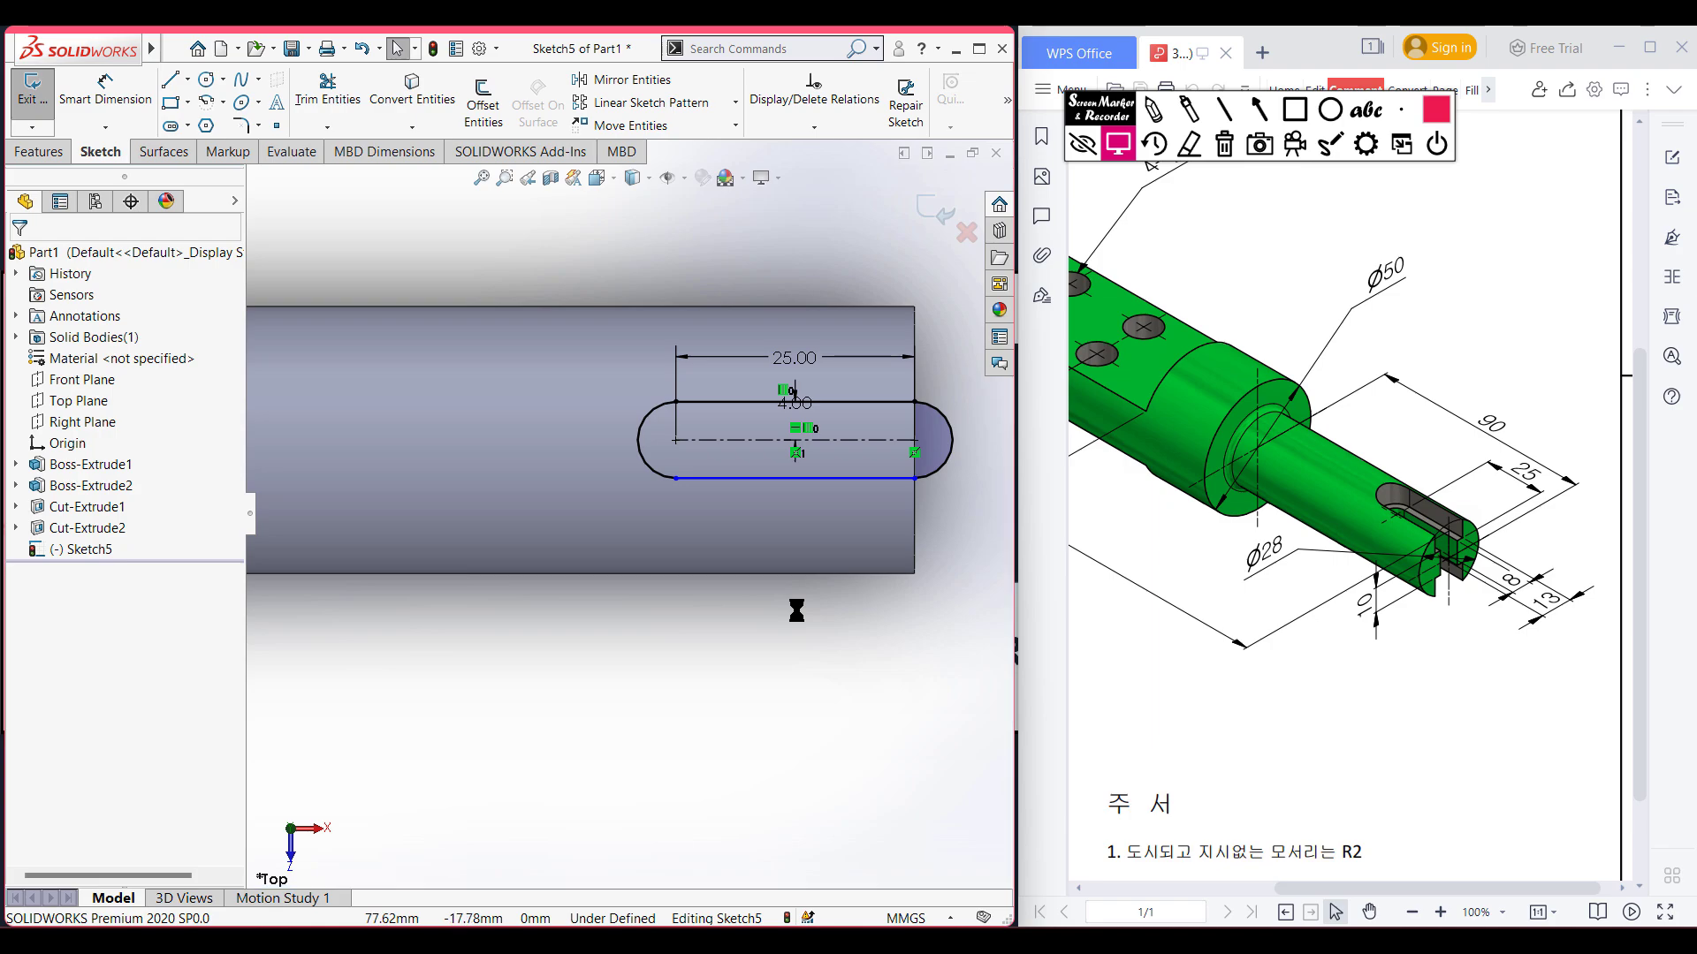
- Cut-extrude the slot profile 10 mm with the Mid Plane end condition through the thin shaft's end
key(ctrl+7)
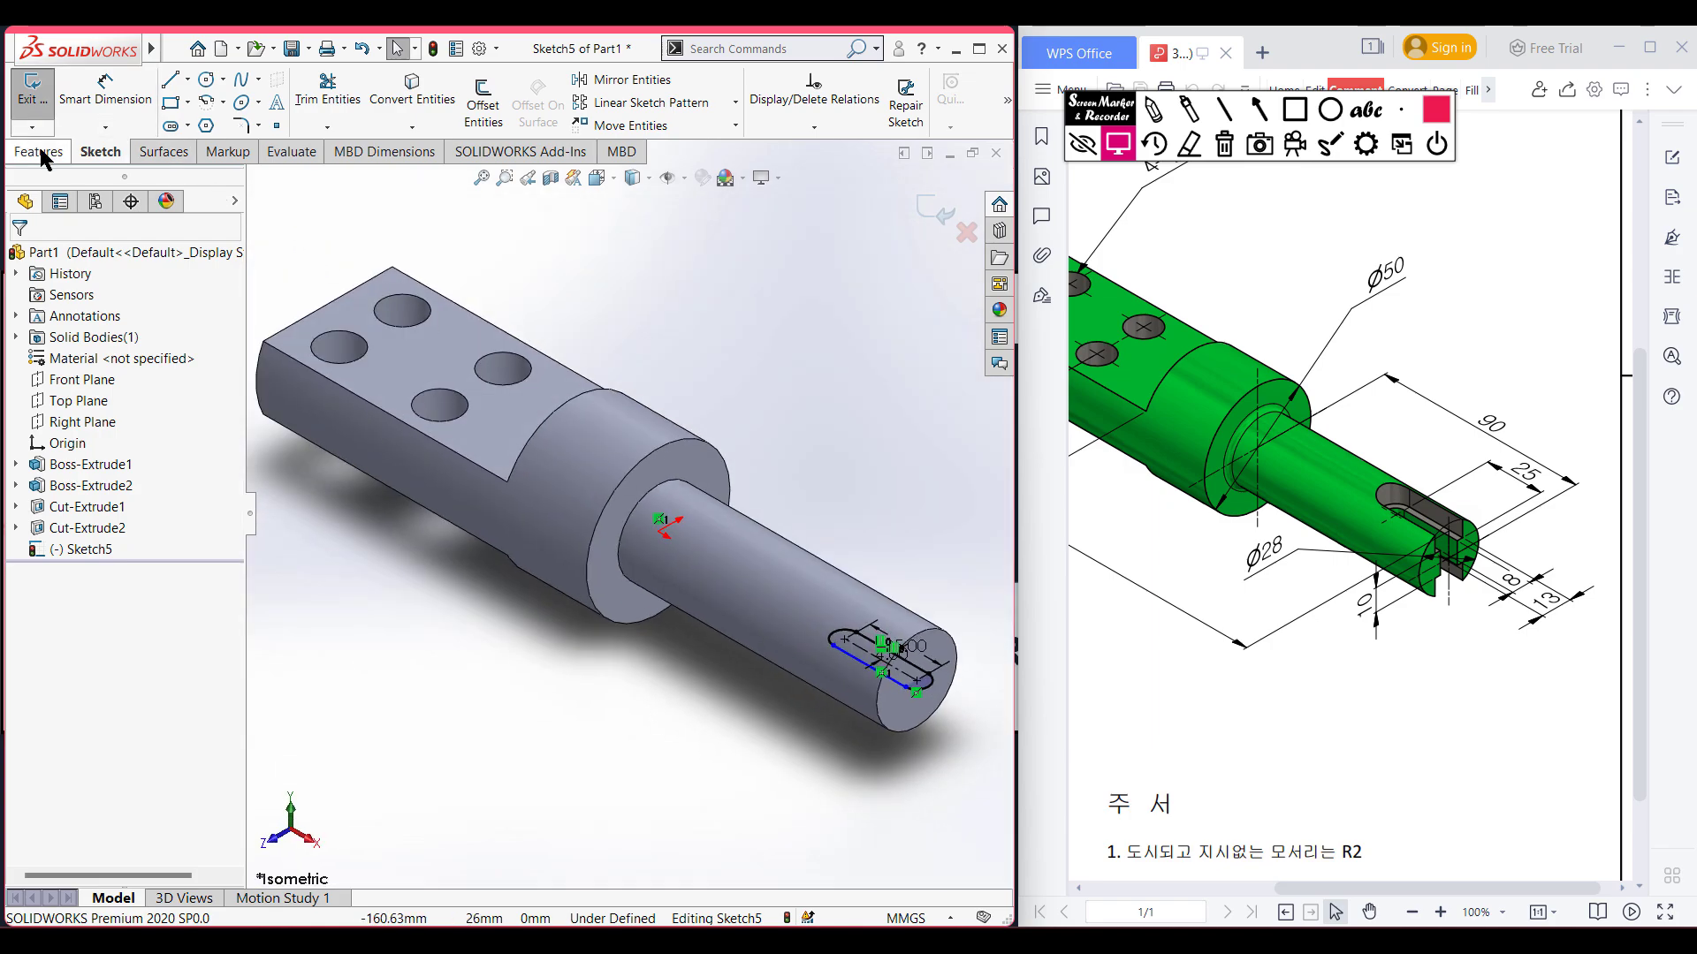
click(40, 153)
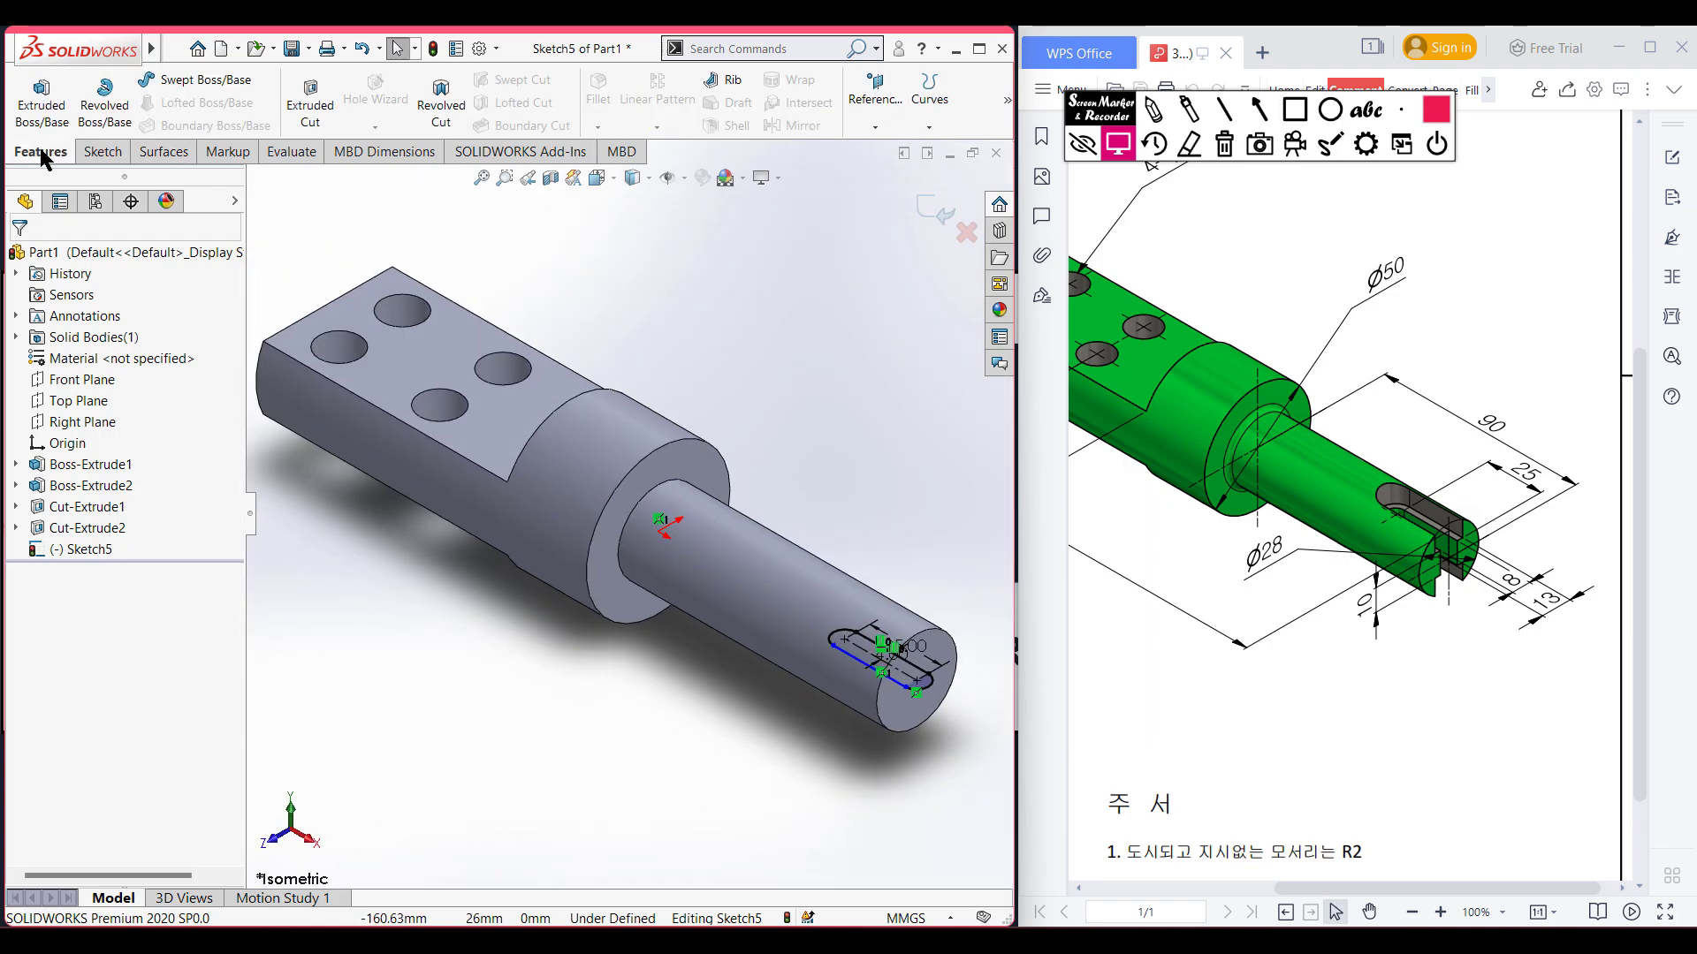
click(305, 115)
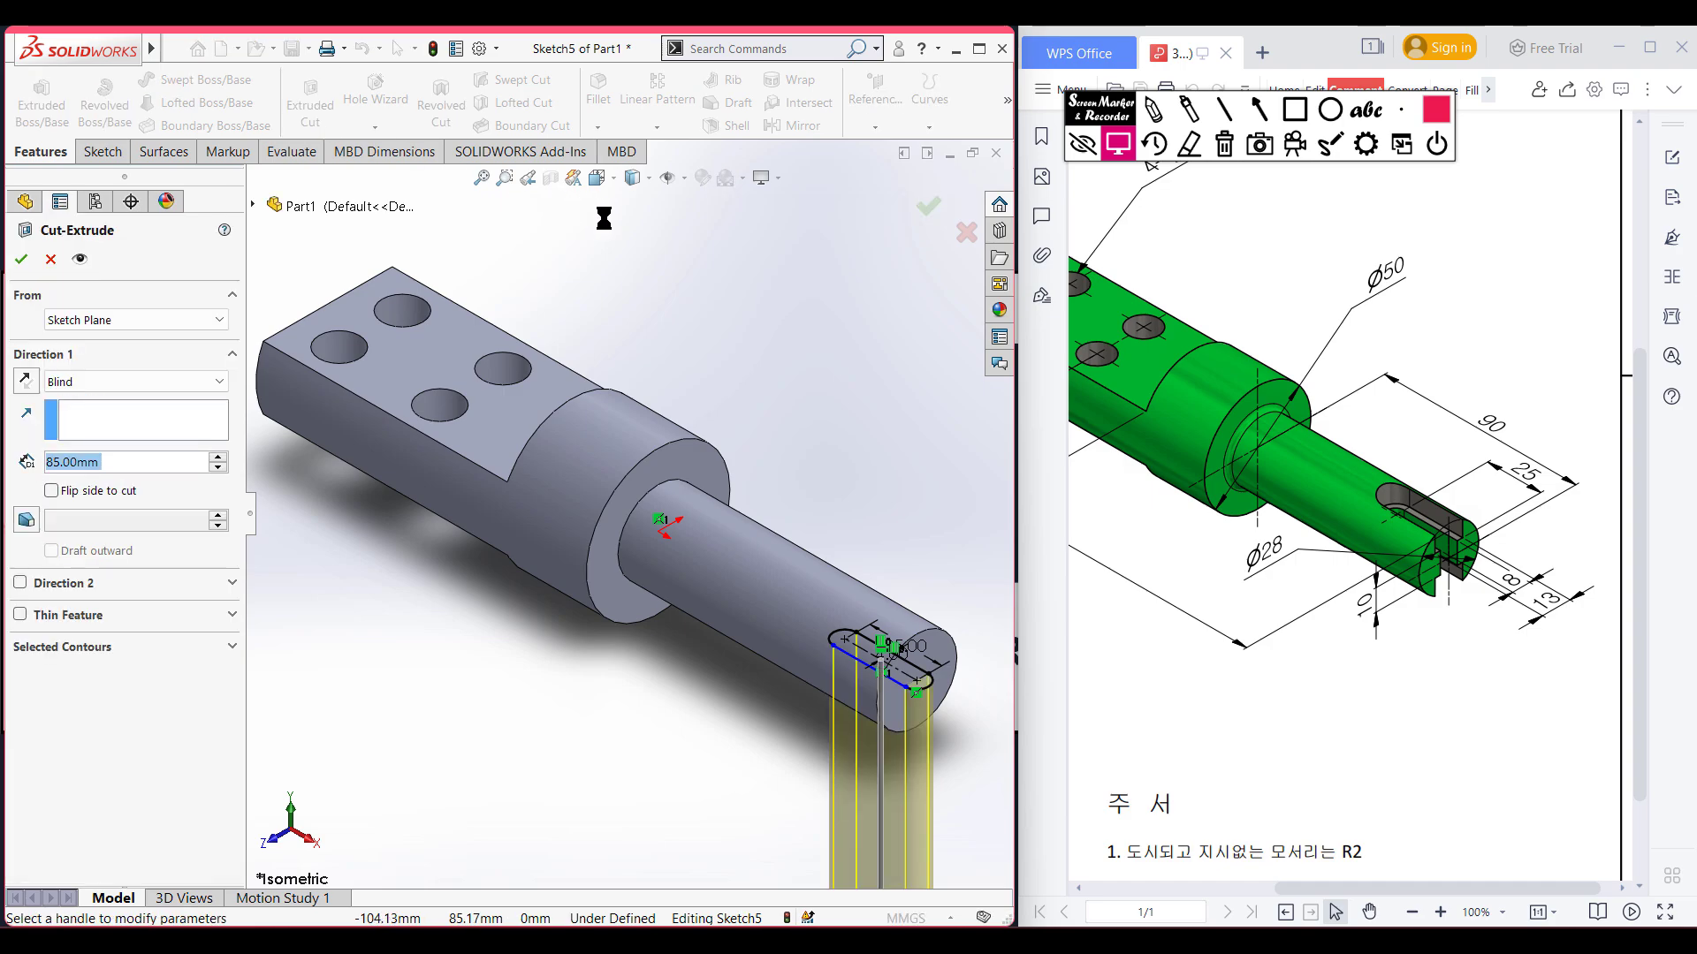
text(10)
key(Return)
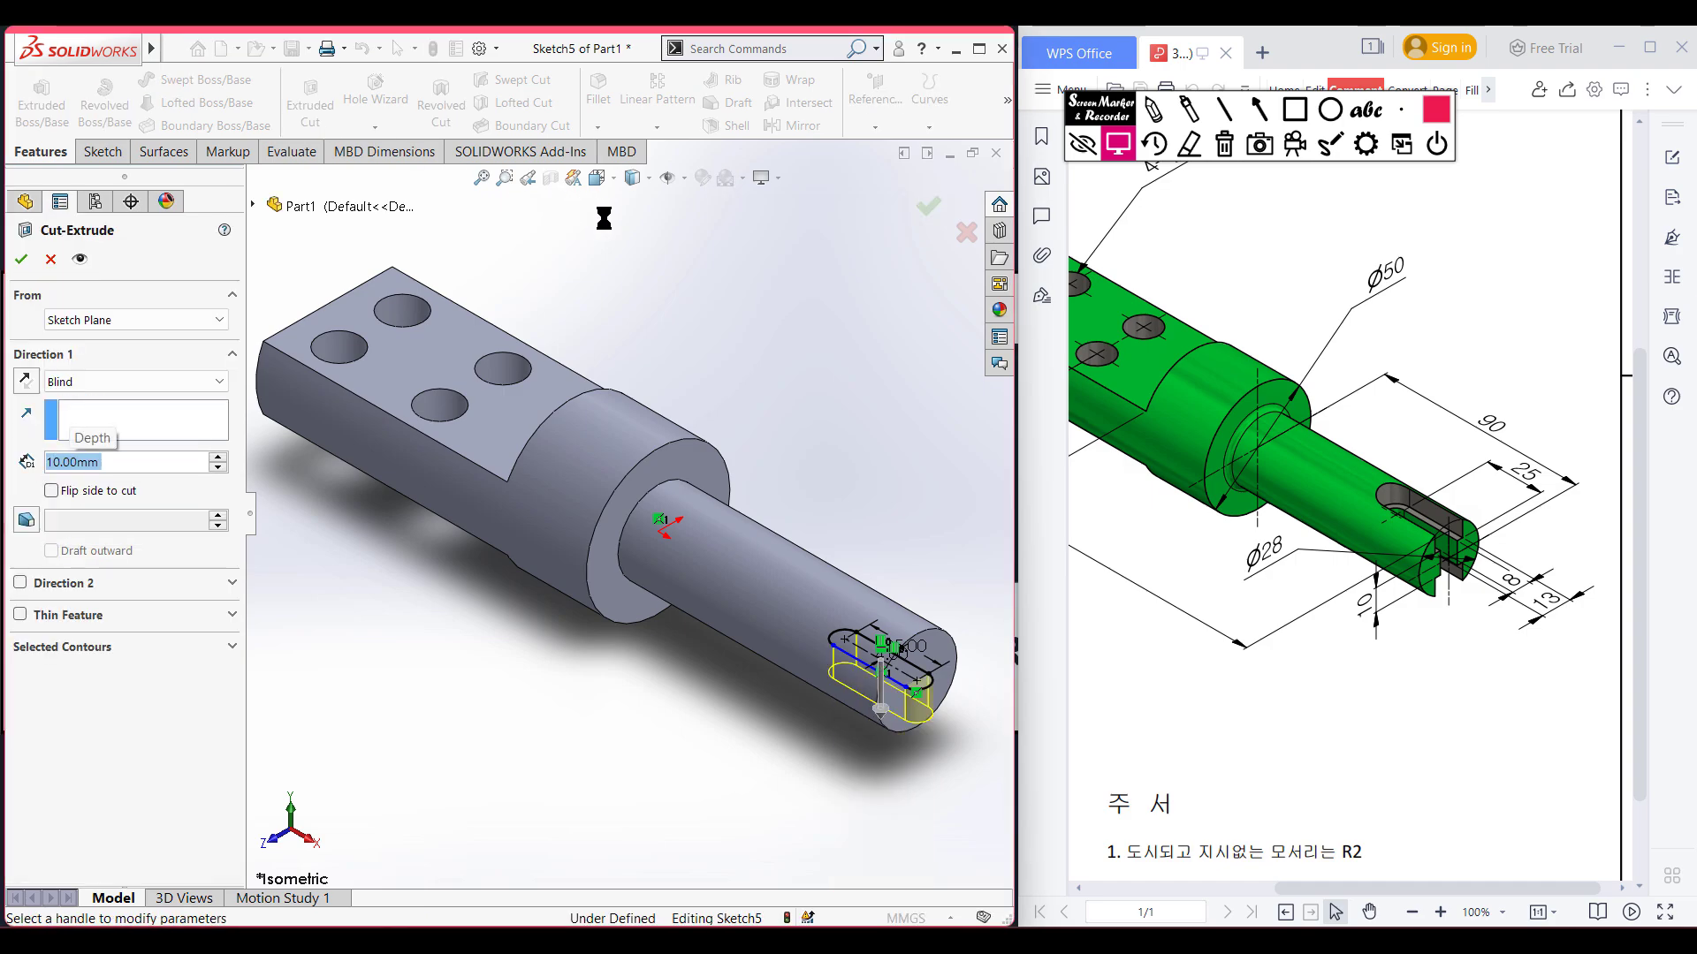
click(141, 381)
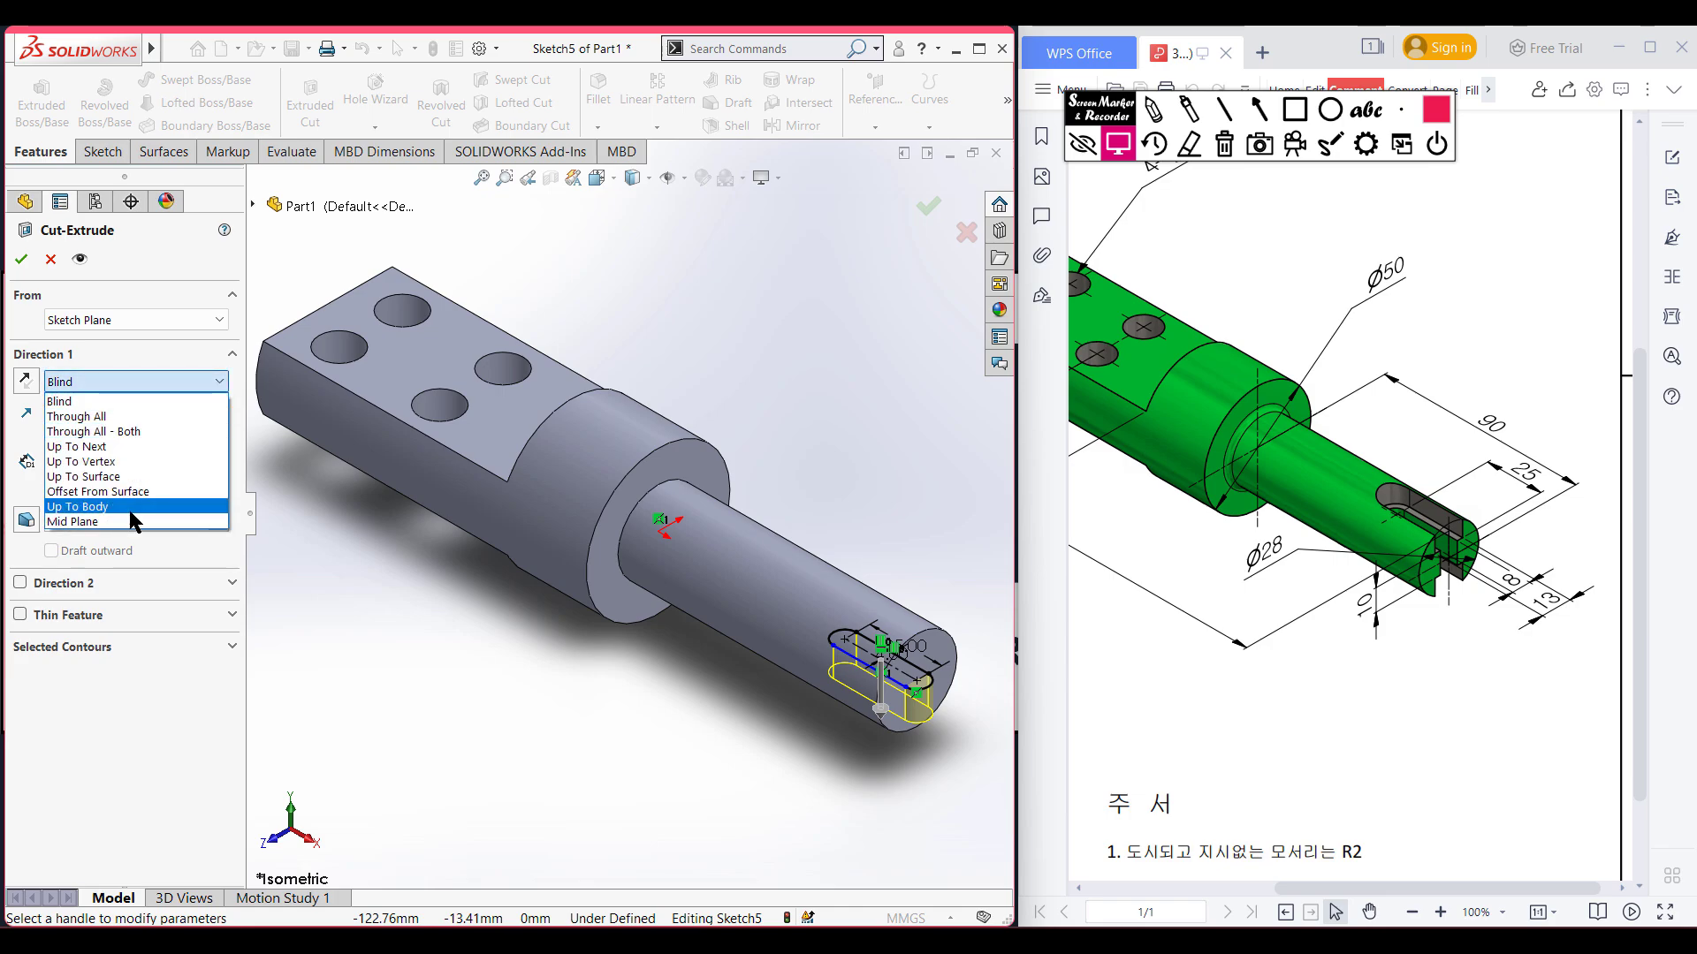
click(89, 521)
click(20, 258)
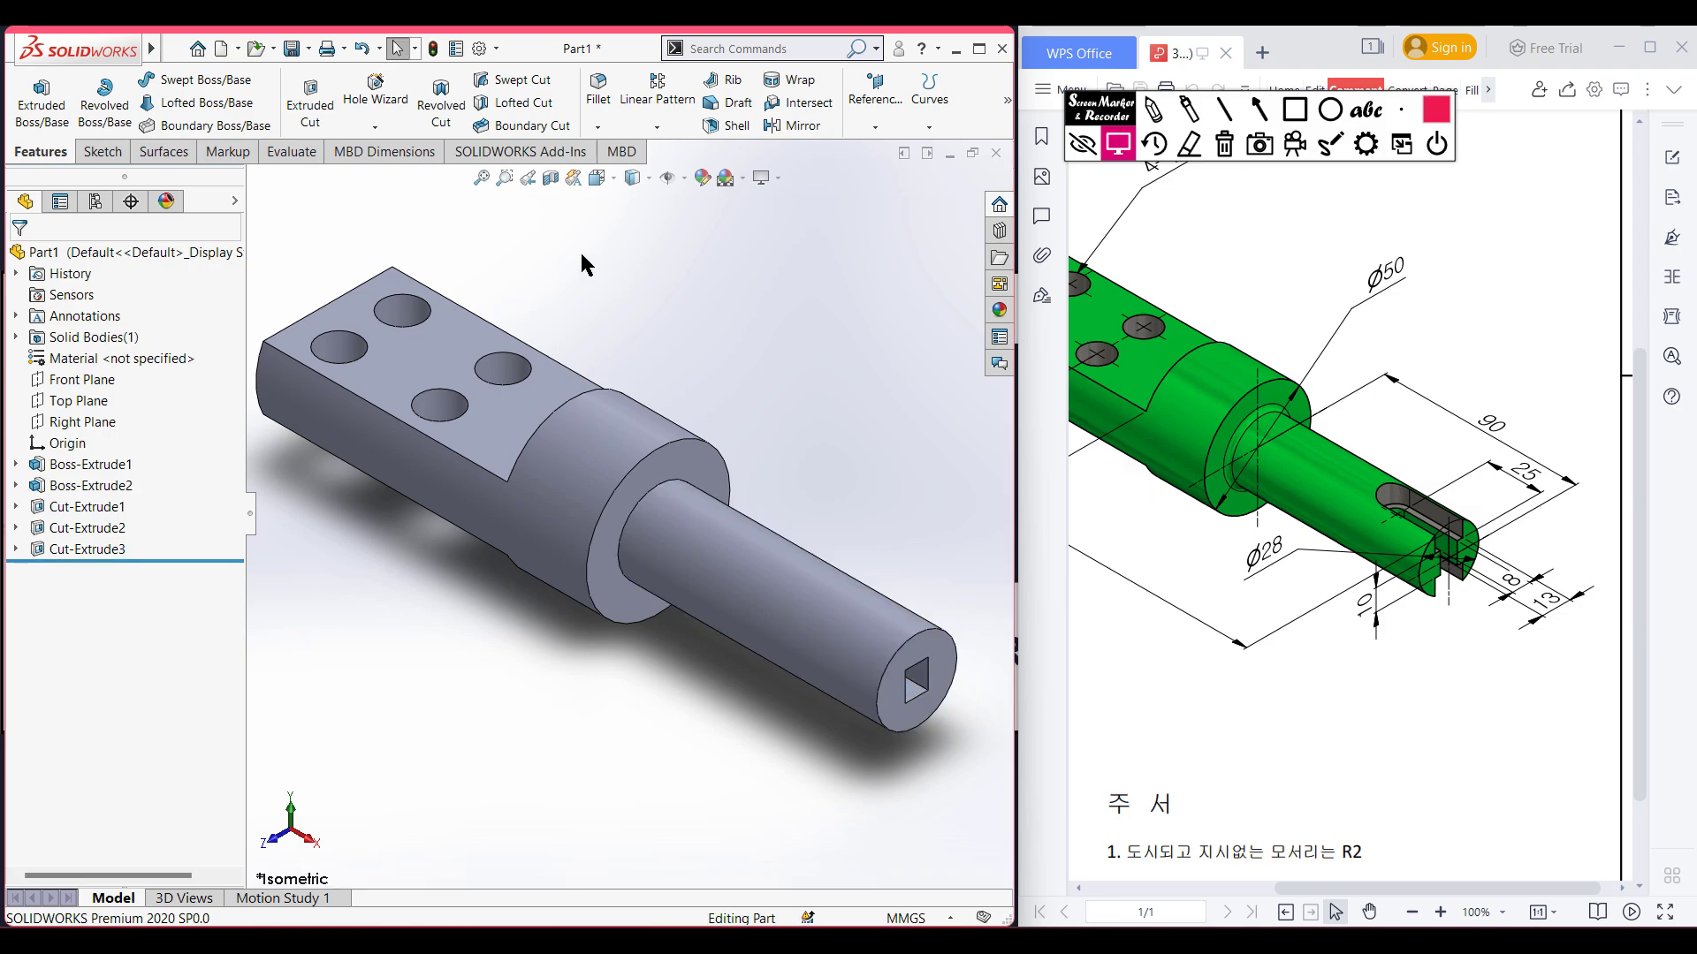
- Inspect the slot cut inside the shaft with section views along the Front Plane and the Top Plane
click(550, 181)
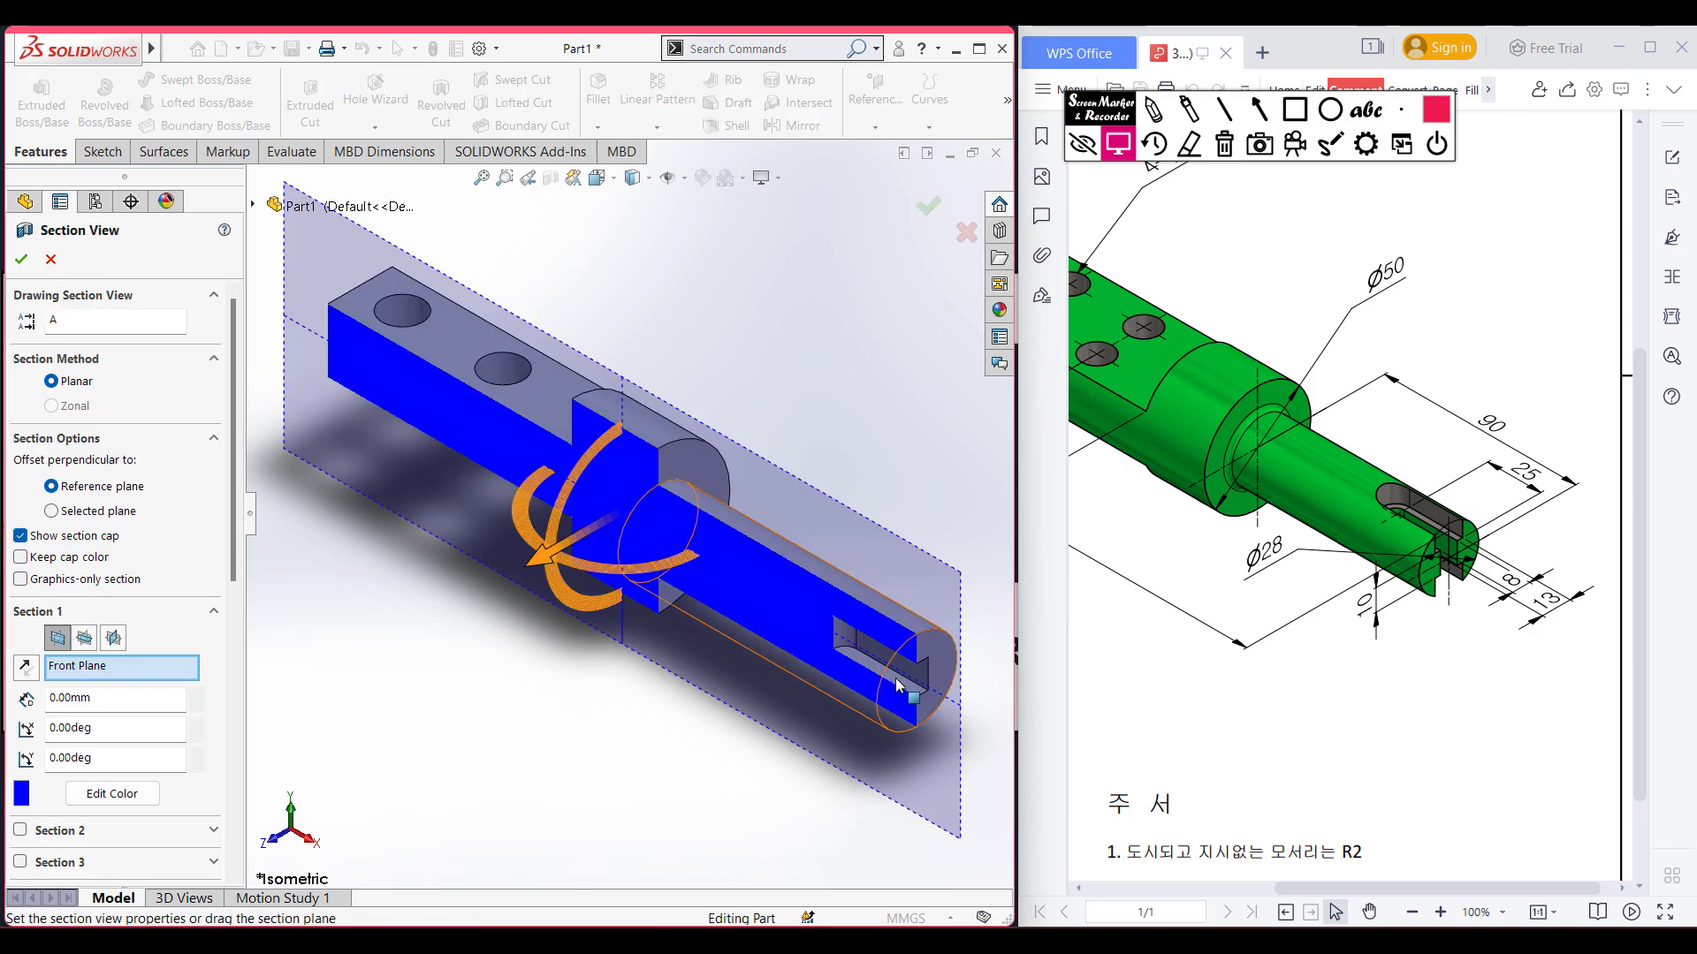
click(85, 638)
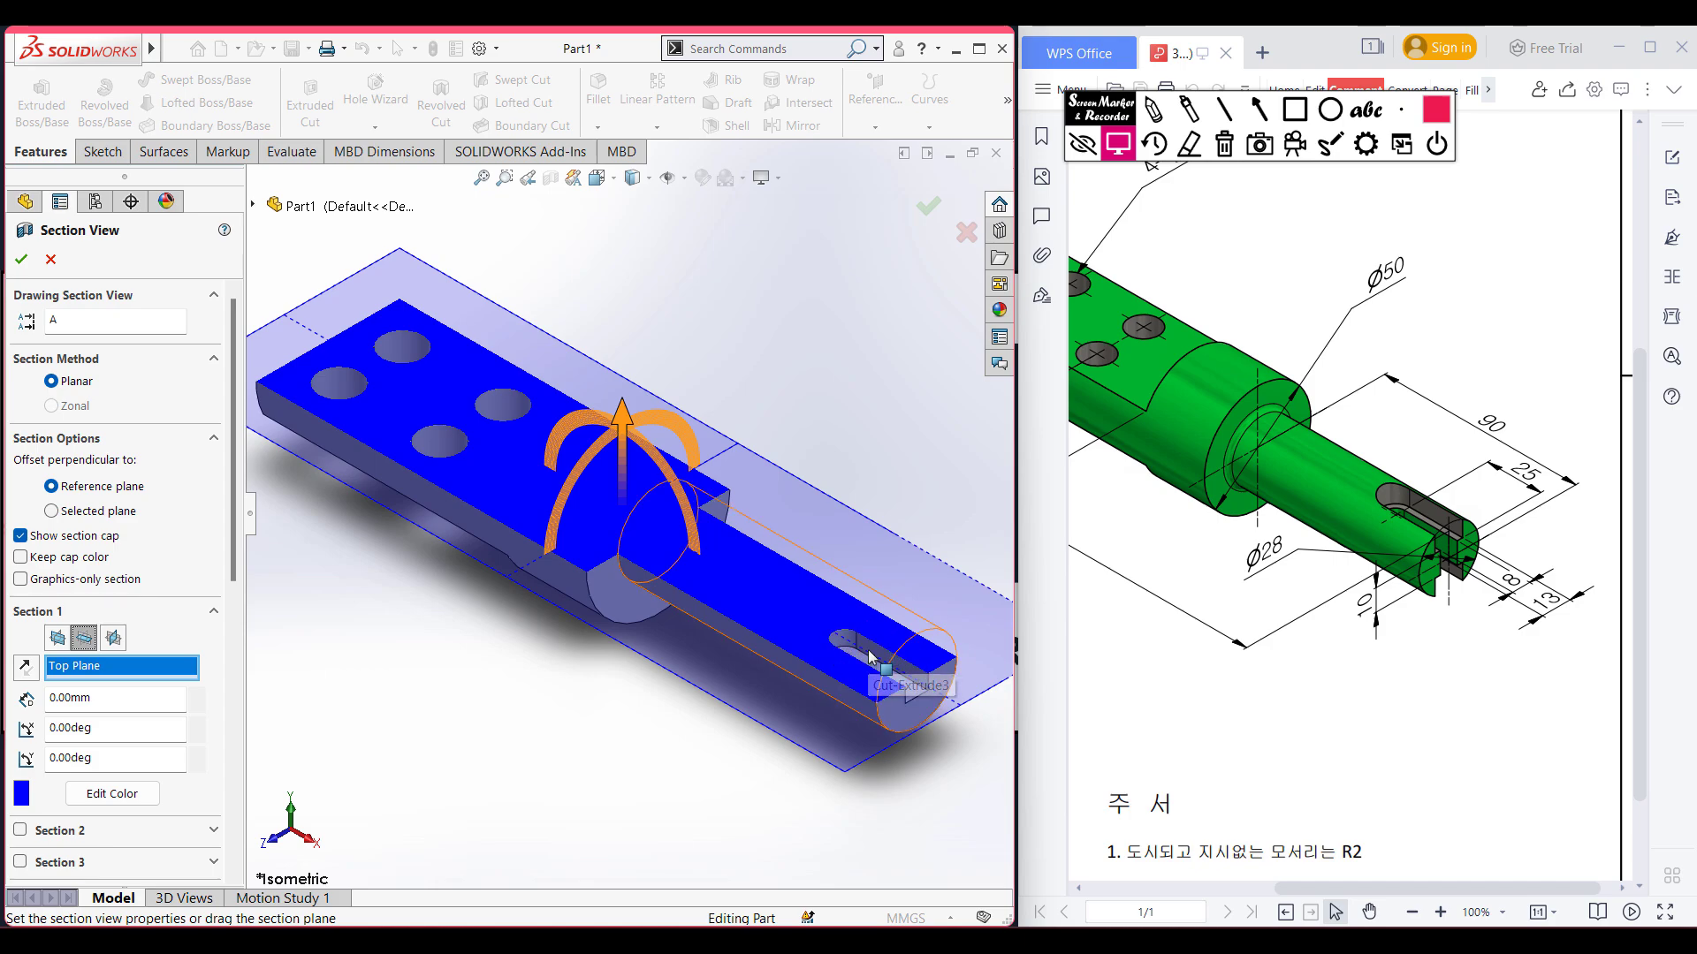
click(21, 259)
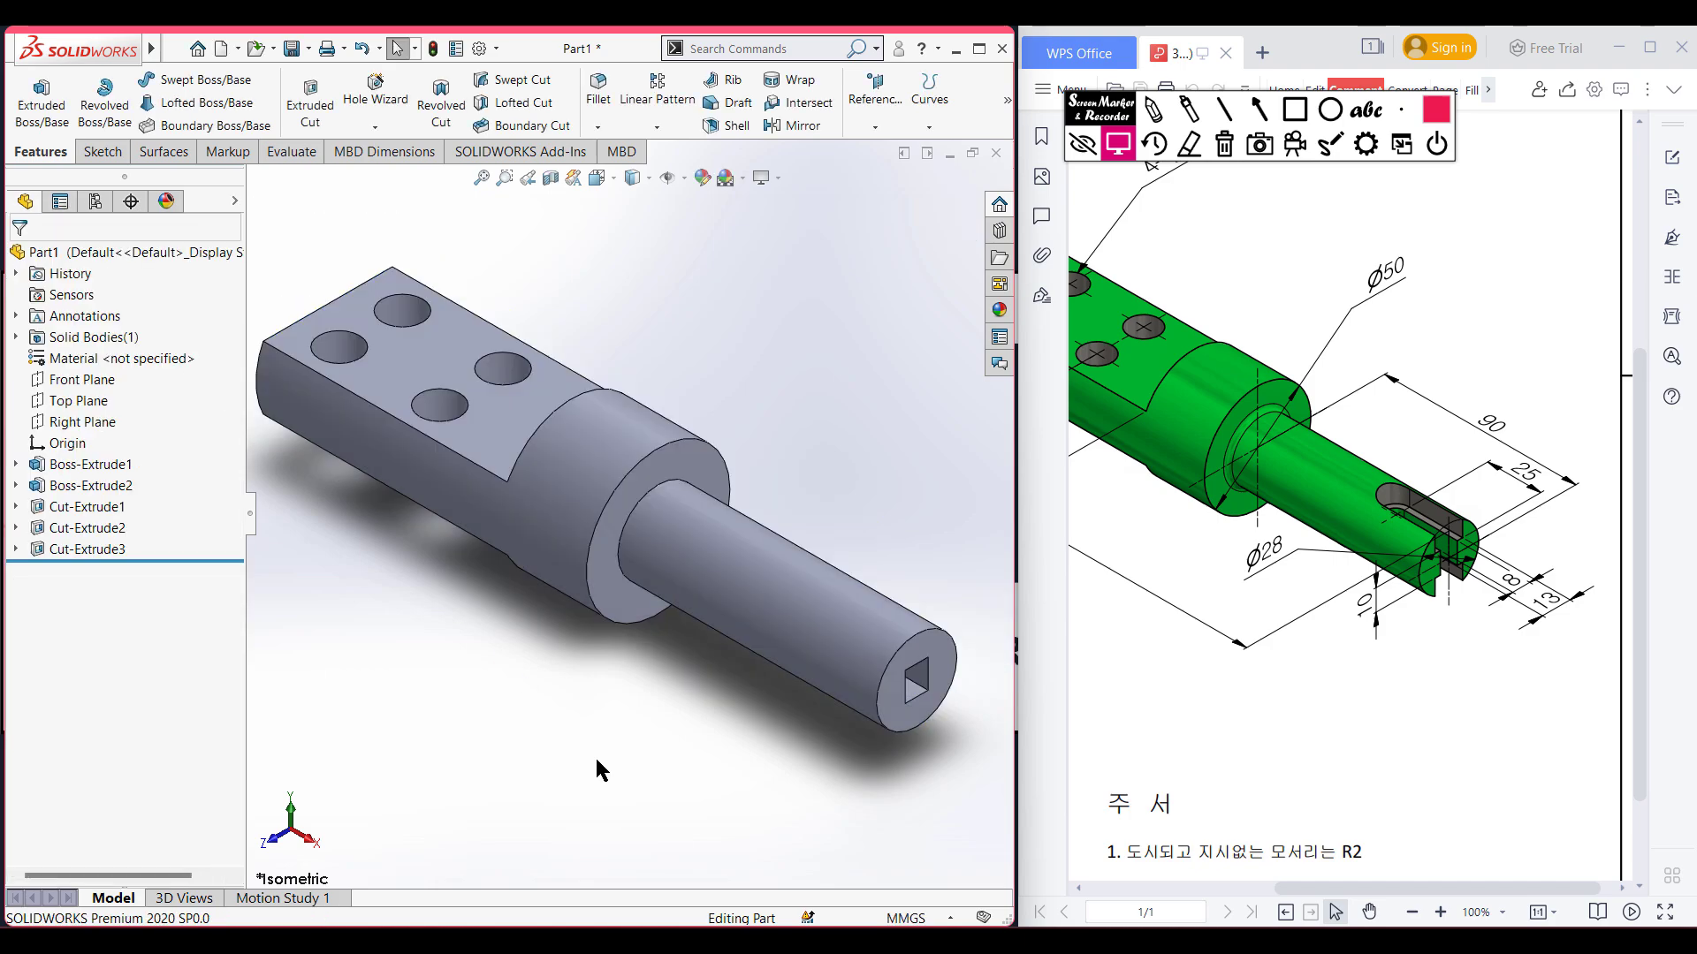
- Start a new sketch on the lower inner face of the slot cut in the thin shaft's end
scroll(927, 775, down, 5)
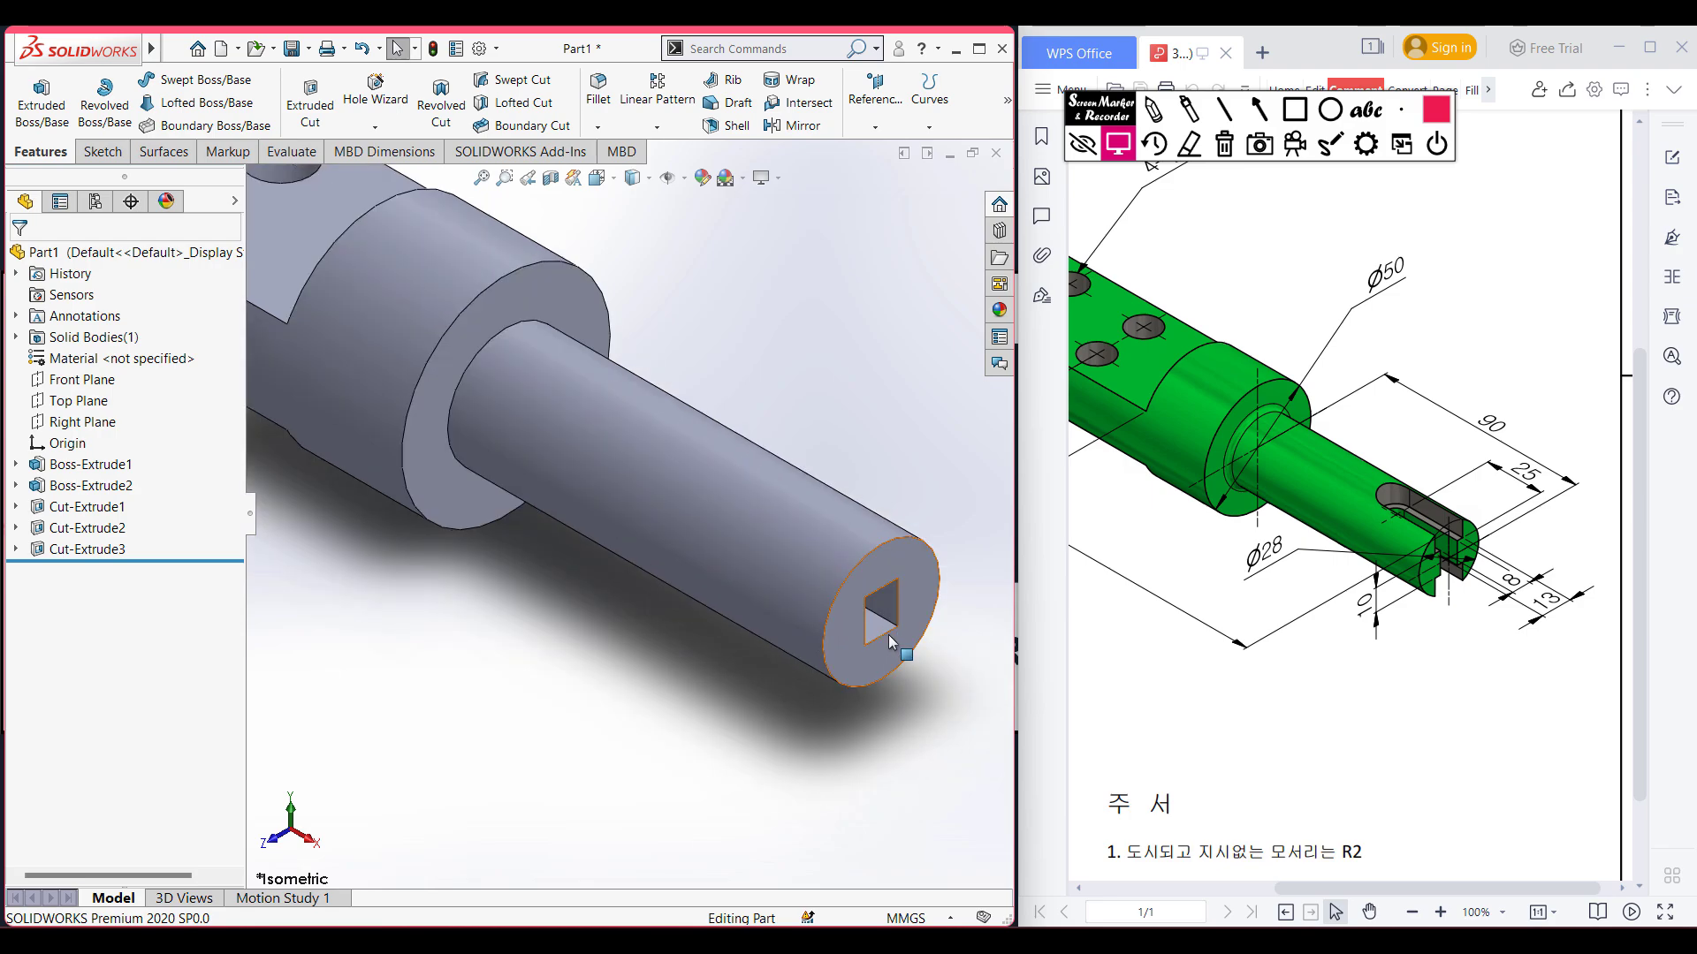
scroll(883, 640, down, 2)
click(849, 617)
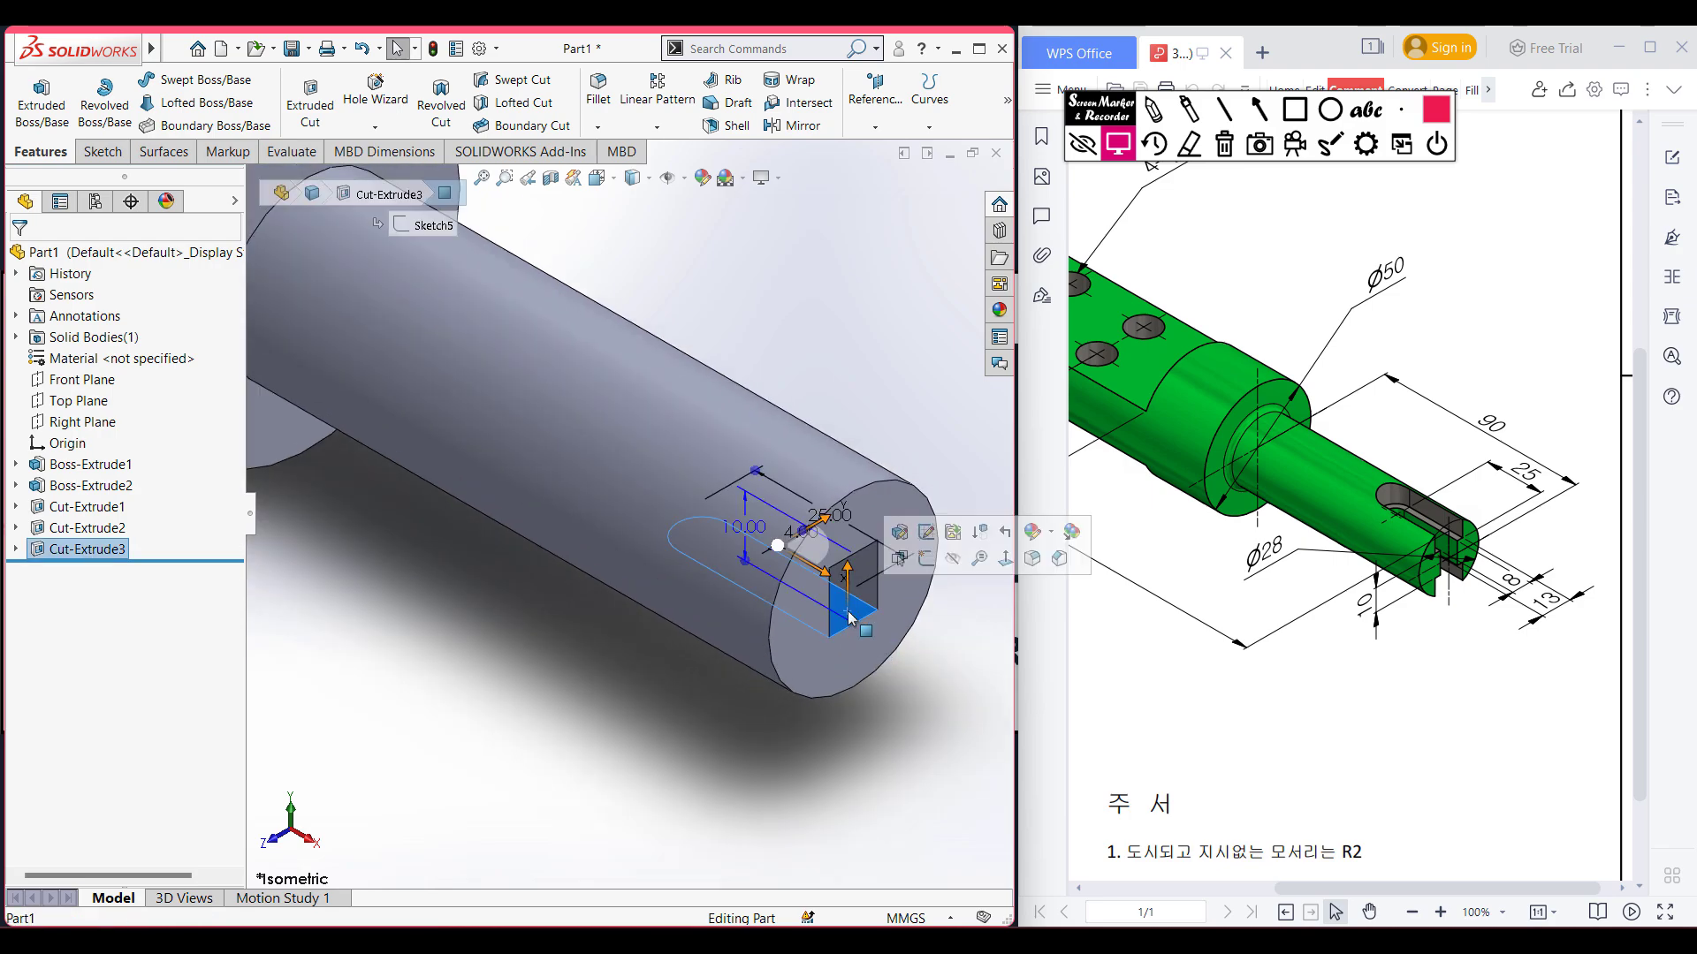
right_click(856, 622)
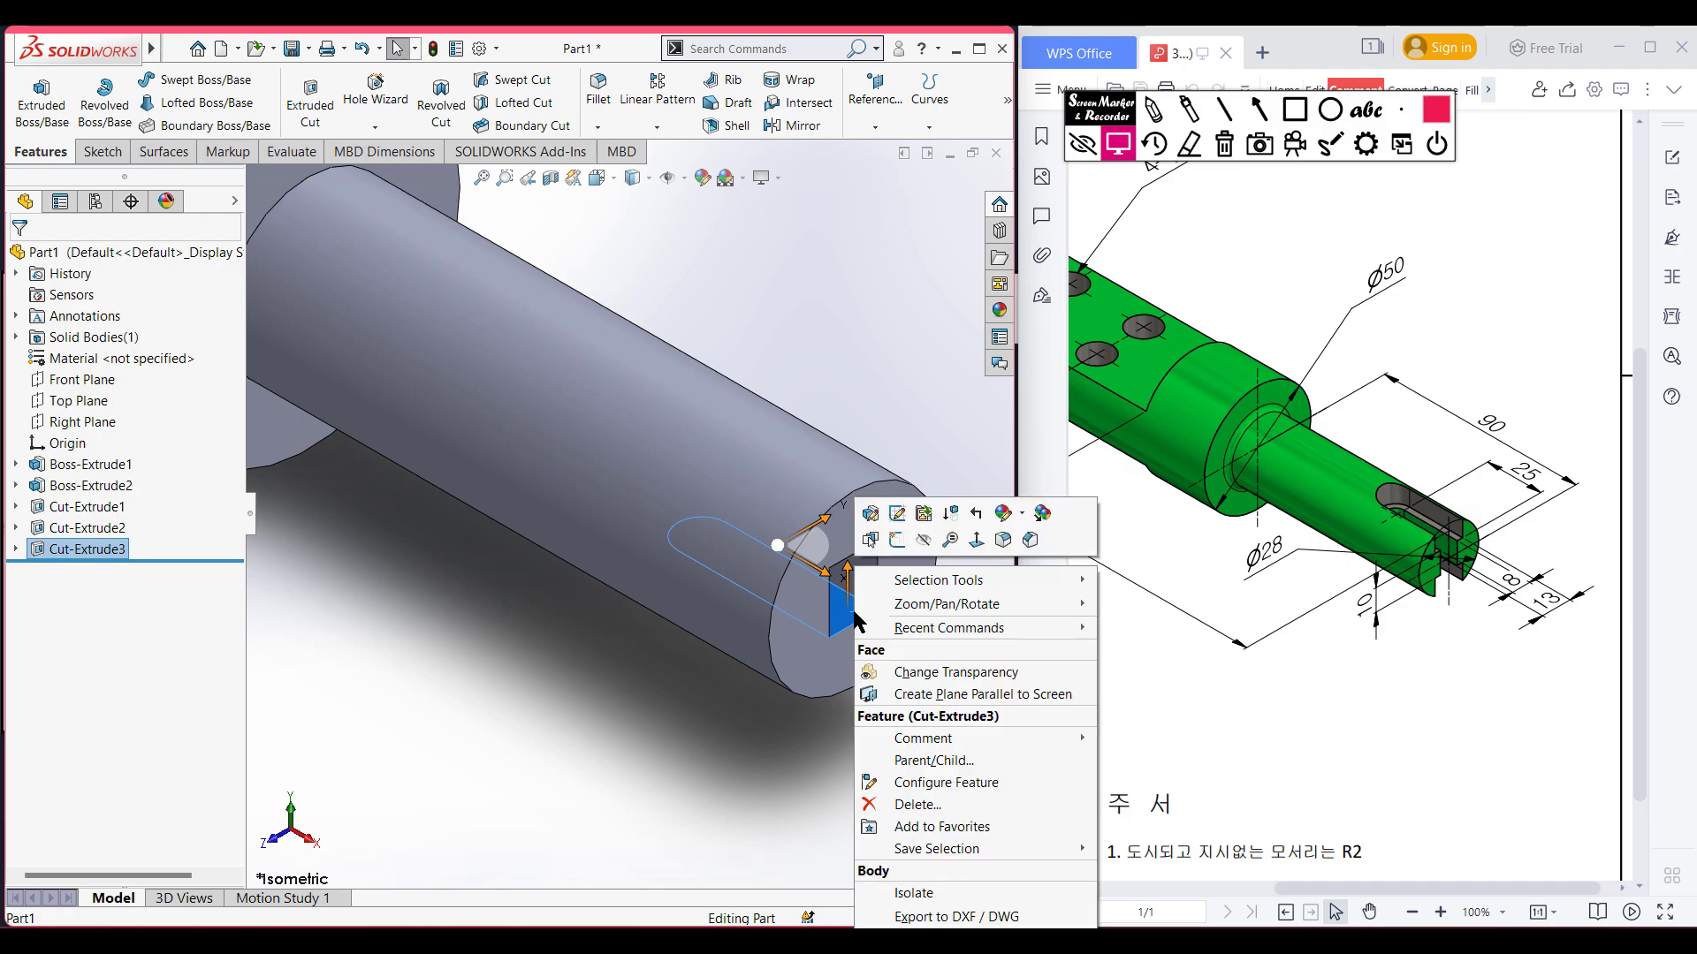
click(875, 548)
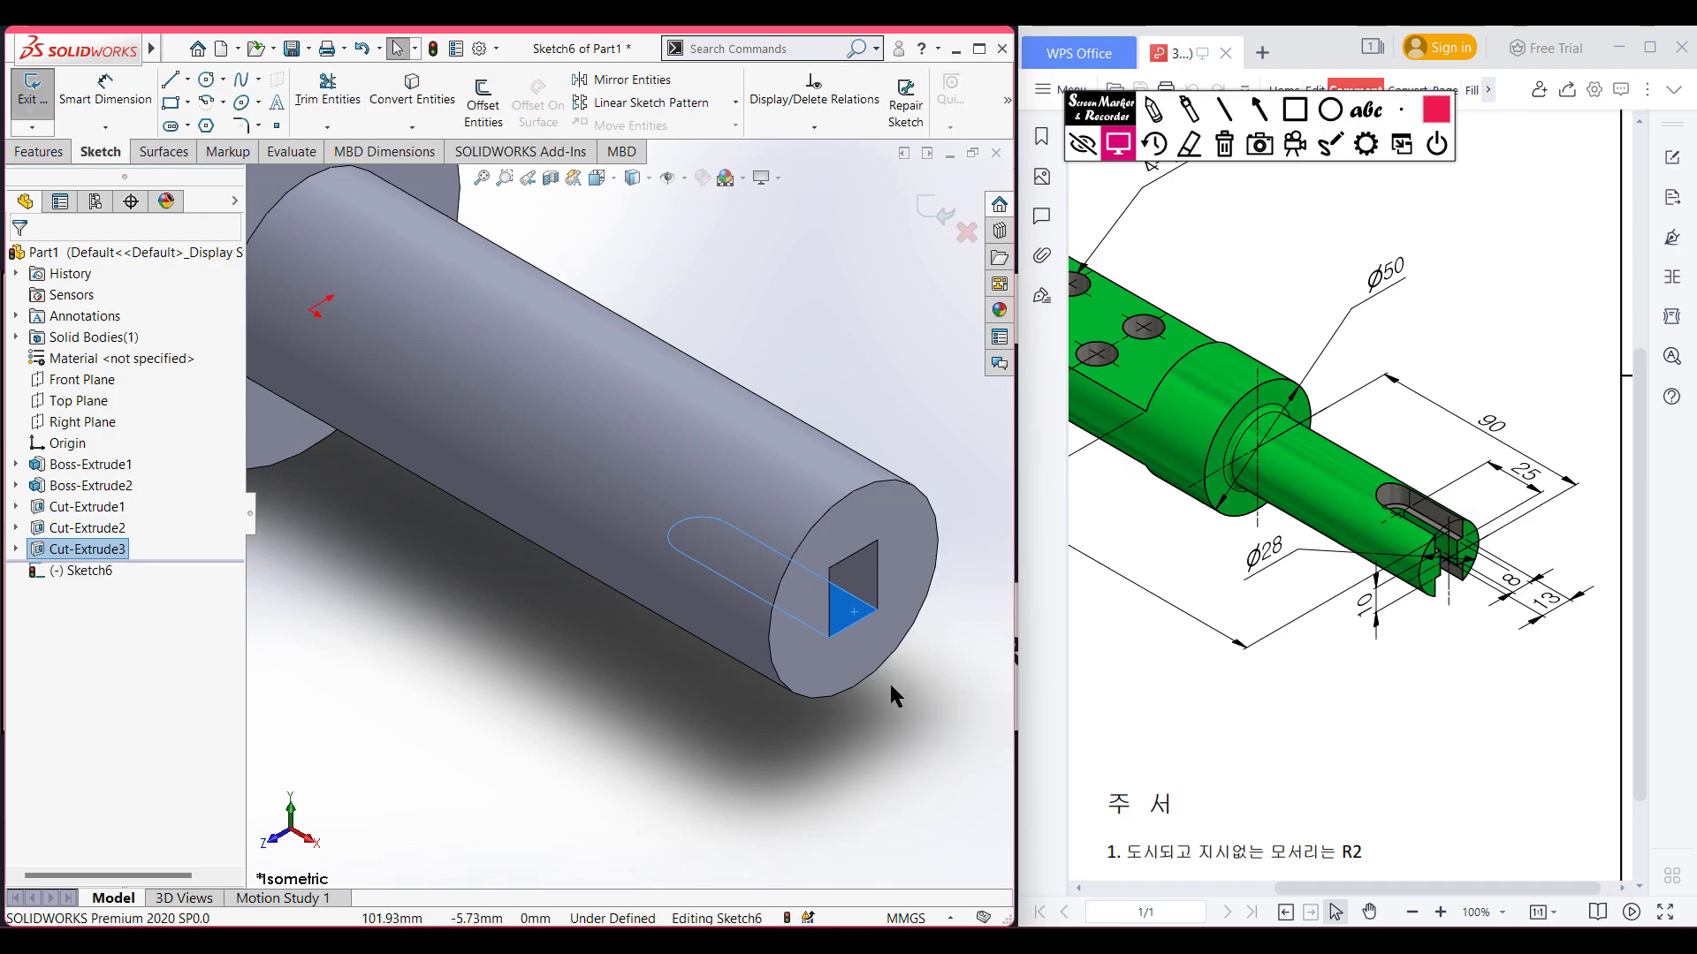
key(ctrl+8)
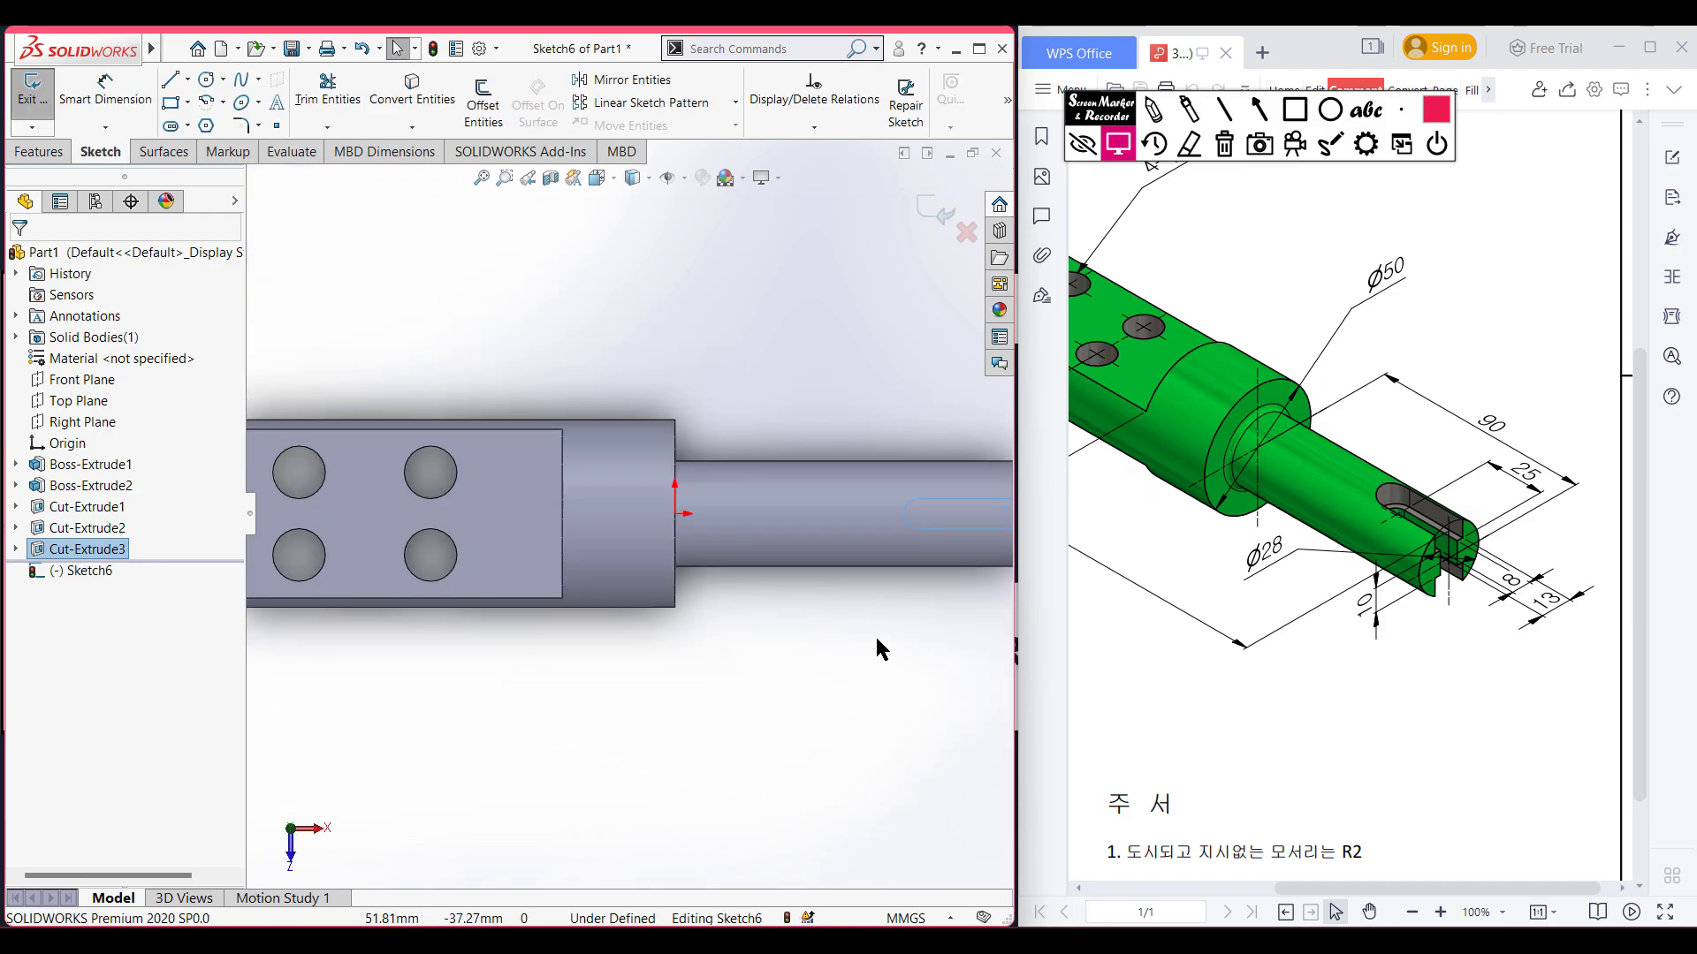
scroll(901, 658, down, 3)
middle_drag(888, 635, 809, 673)
key(ctrl+7)
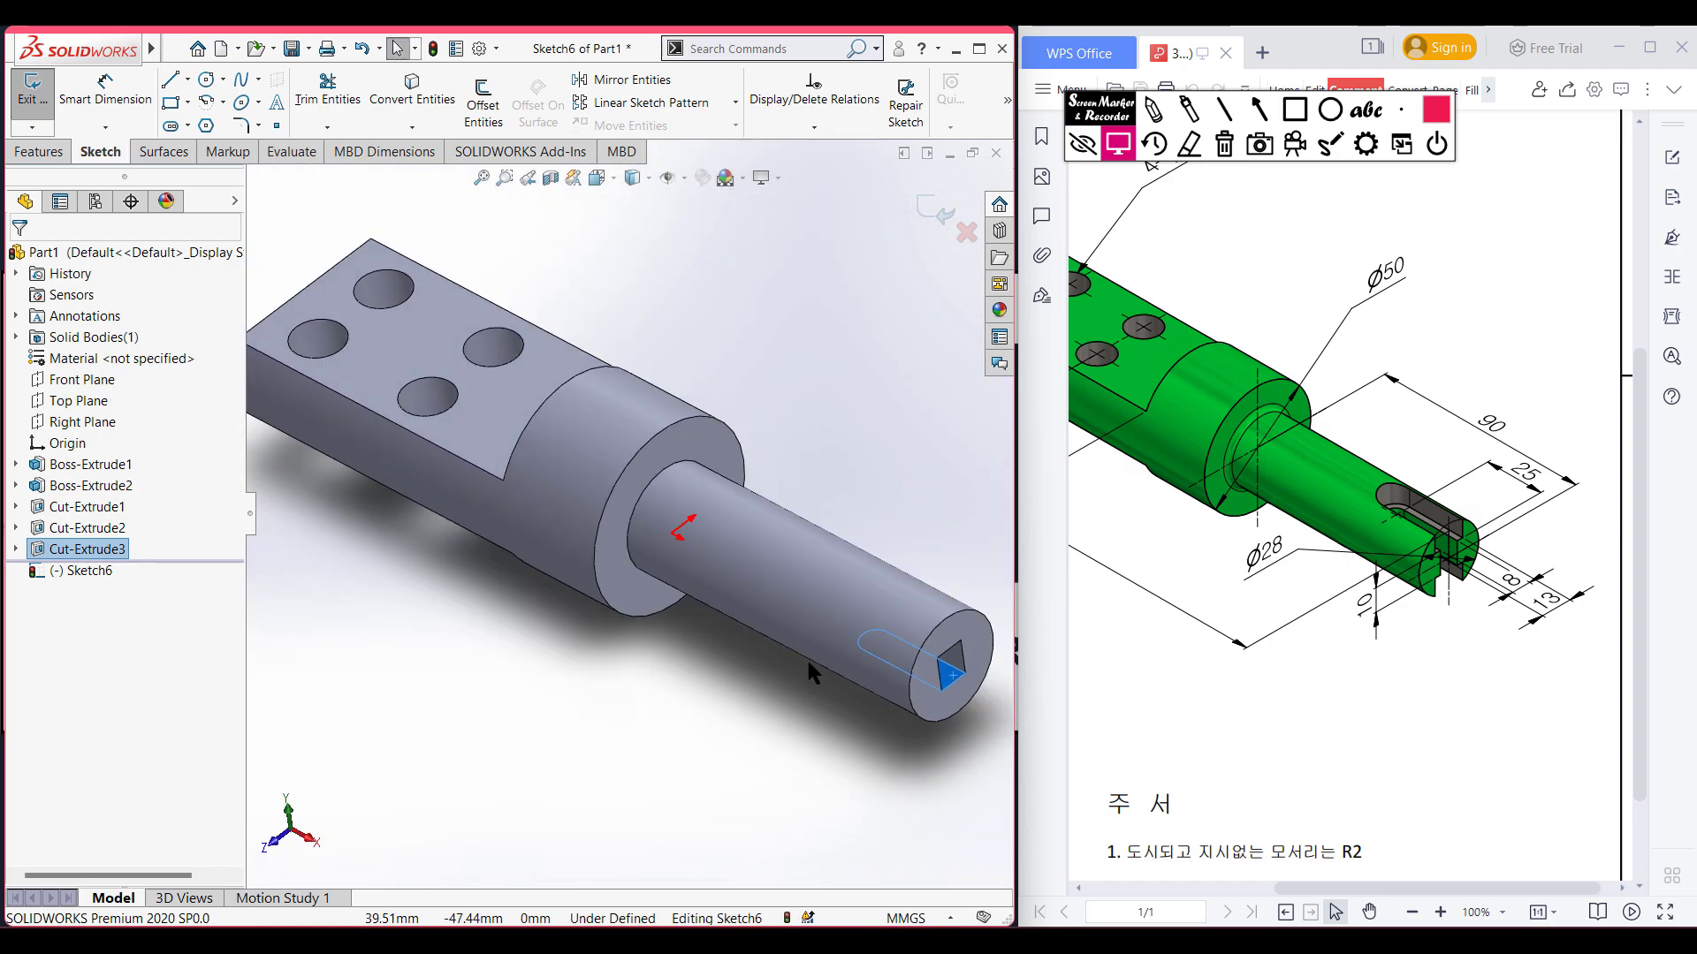
scroll(919, 629, down, 6)
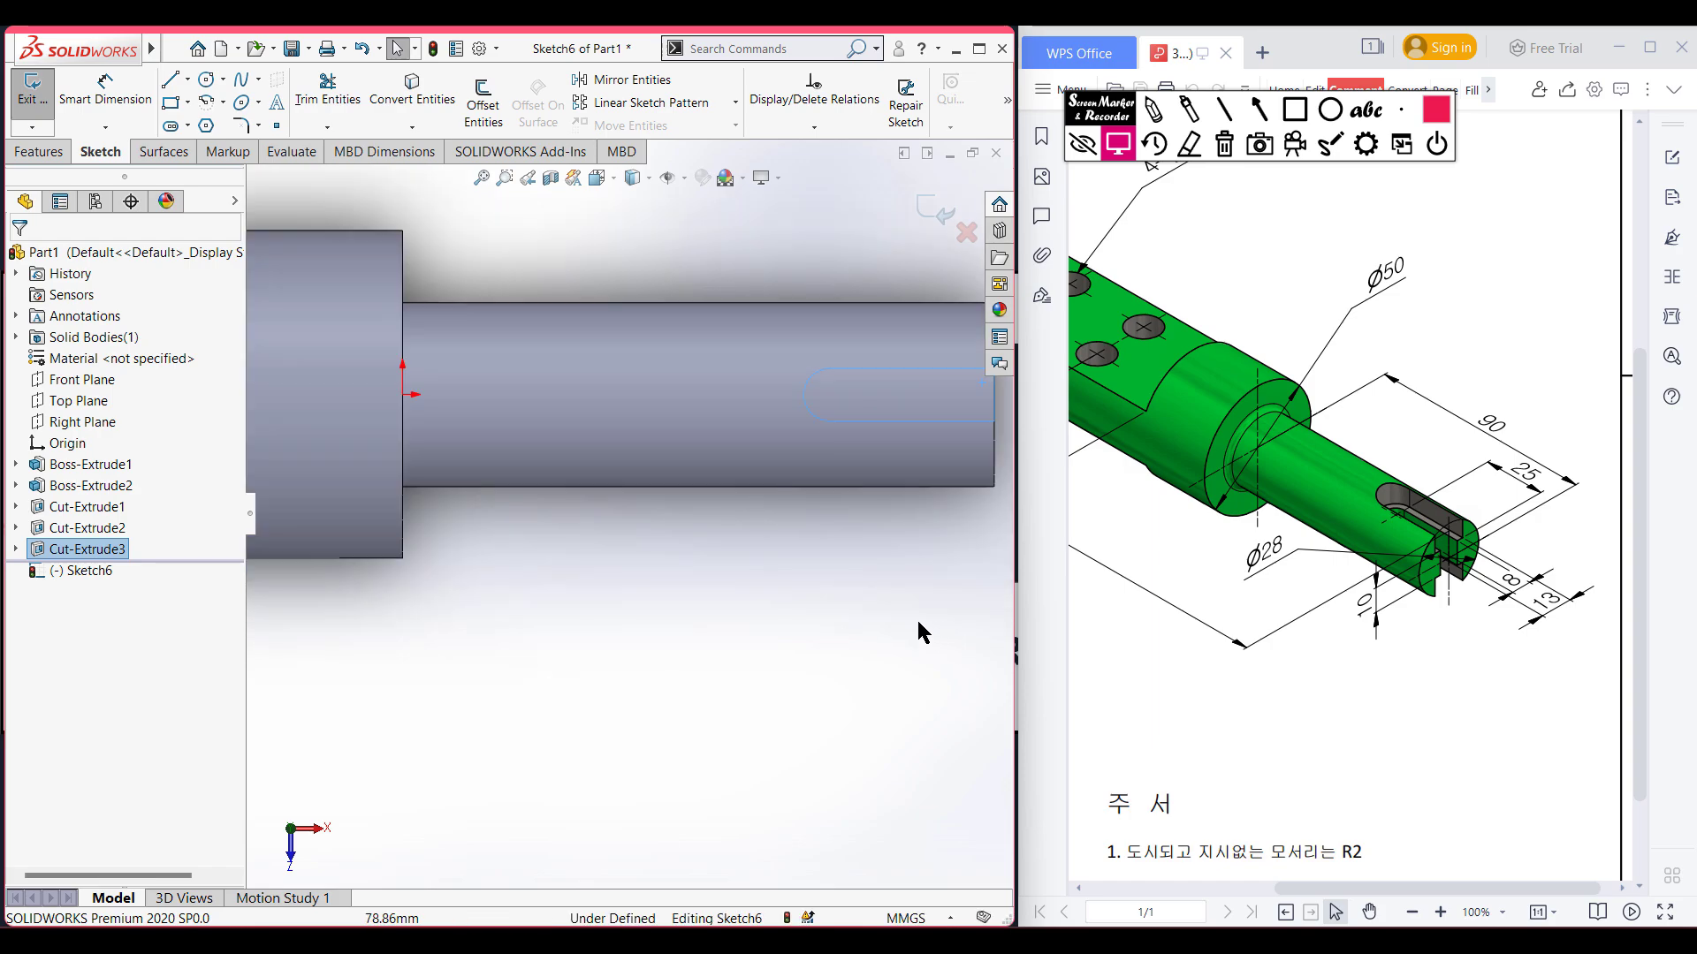
scroll(862, 641, up, 5)
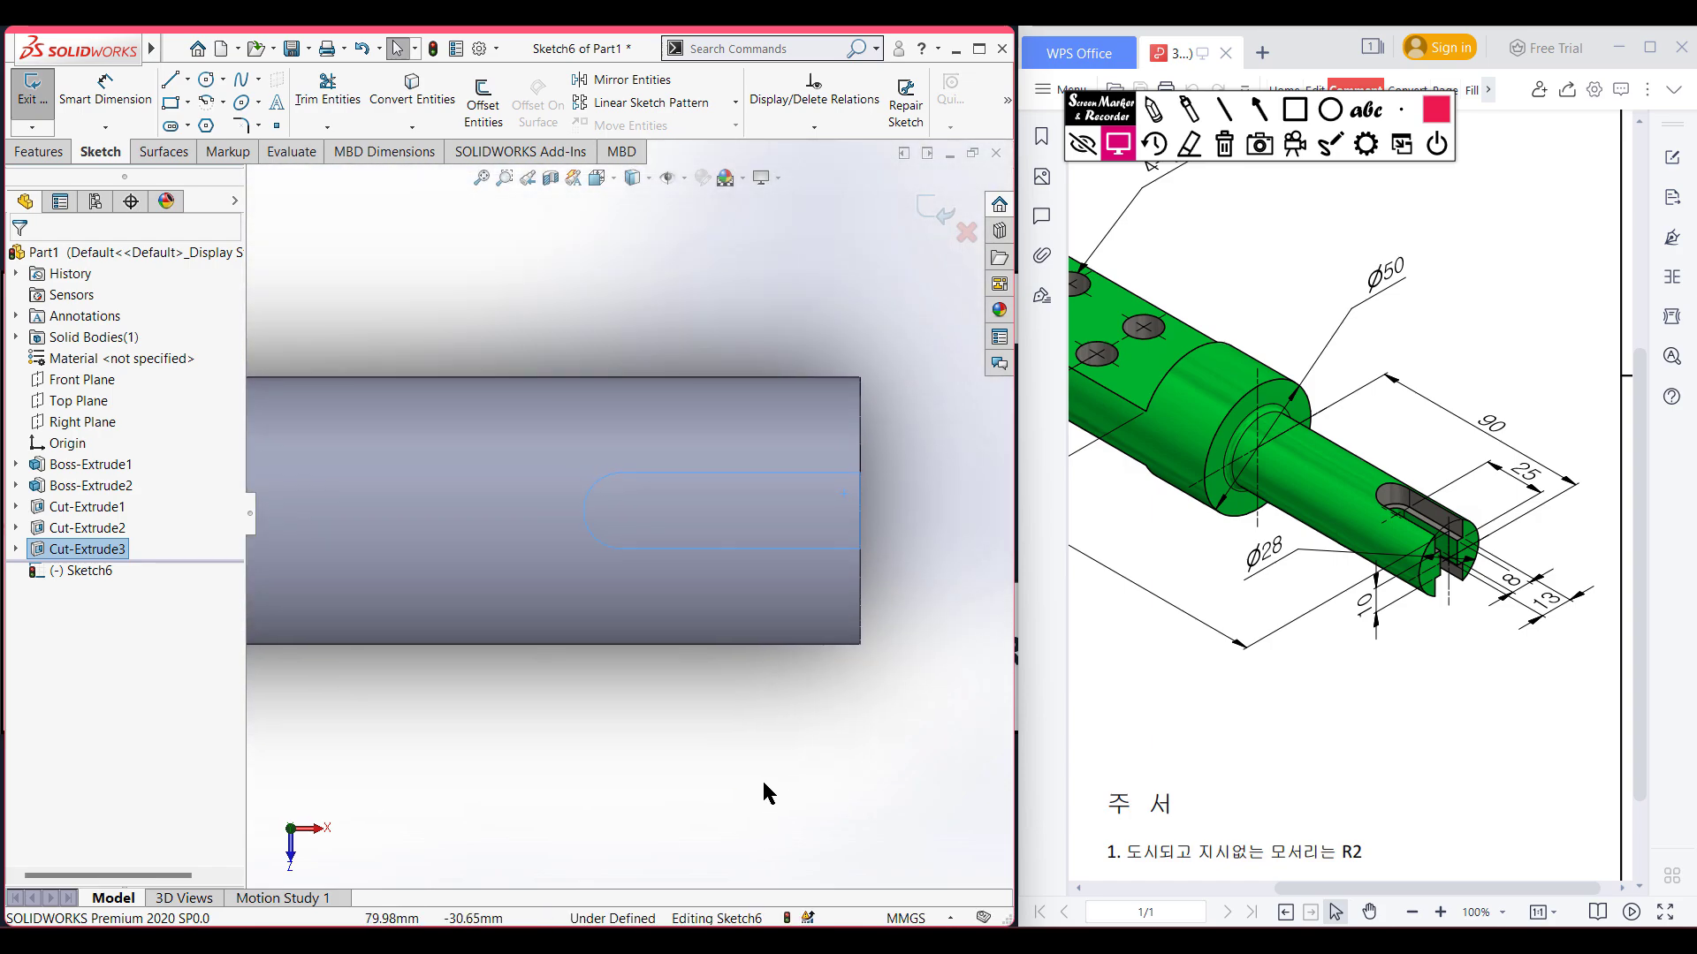
- Sketch a horizontal 25 mm centerline from the midpoint of the thin shaft's end edge back along the shaft axis
click(186, 79)
click(205, 124)
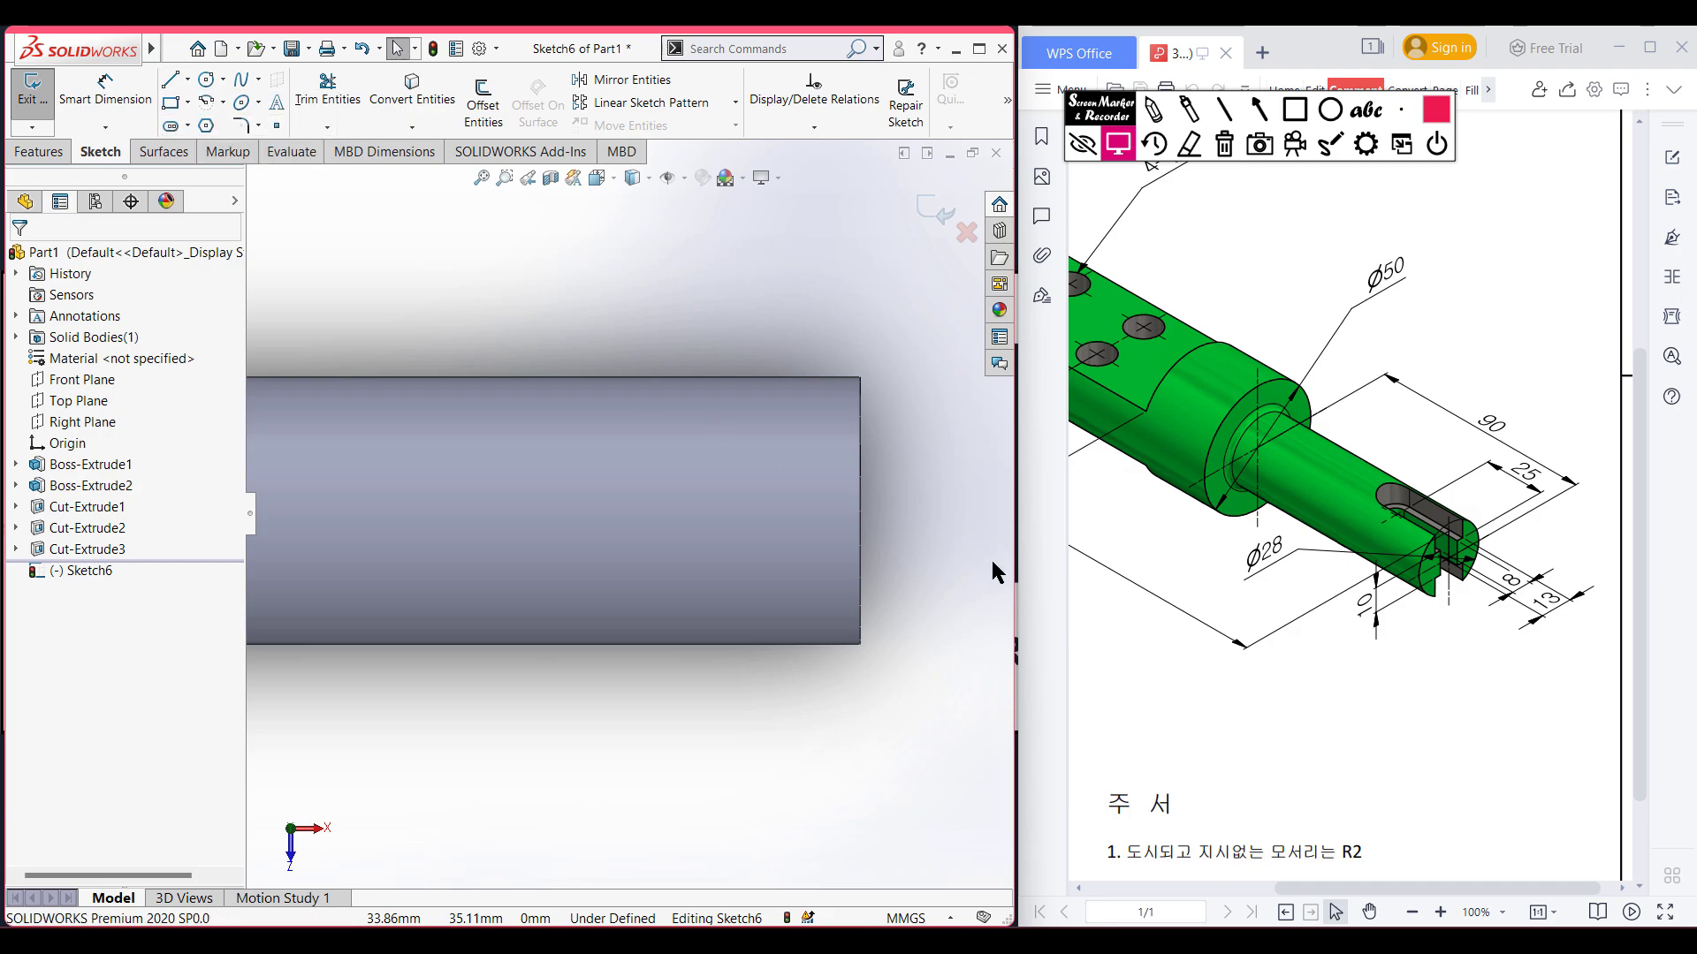
click(860, 511)
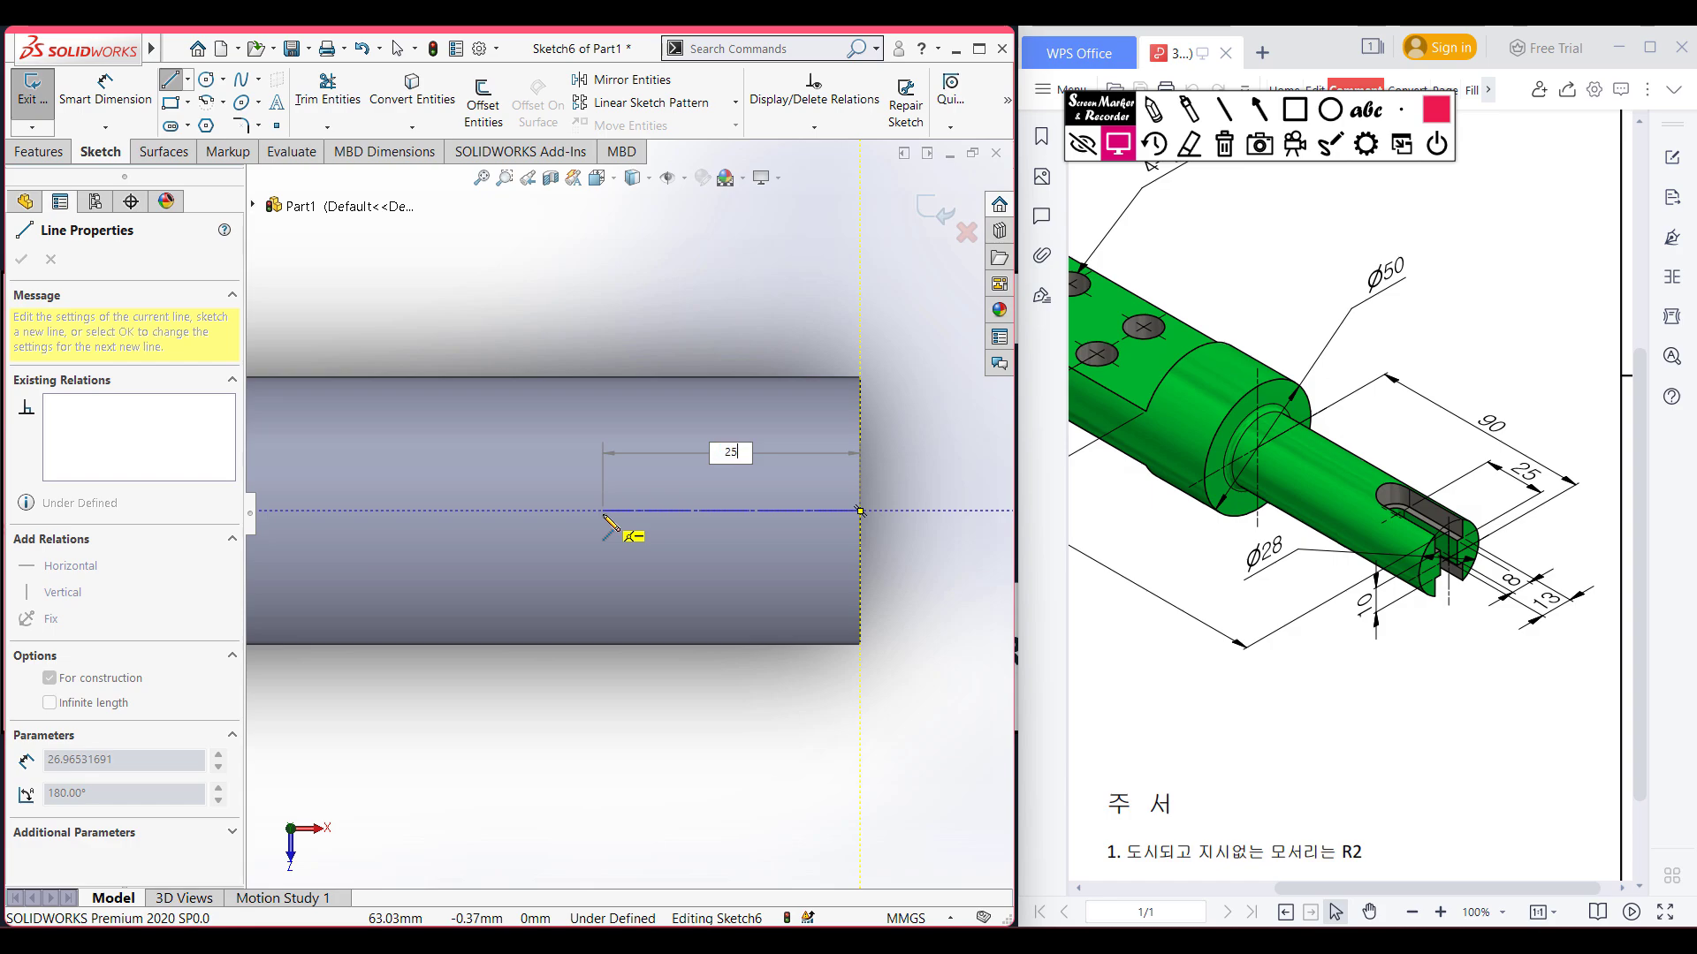
key(Return)
key(Escape)
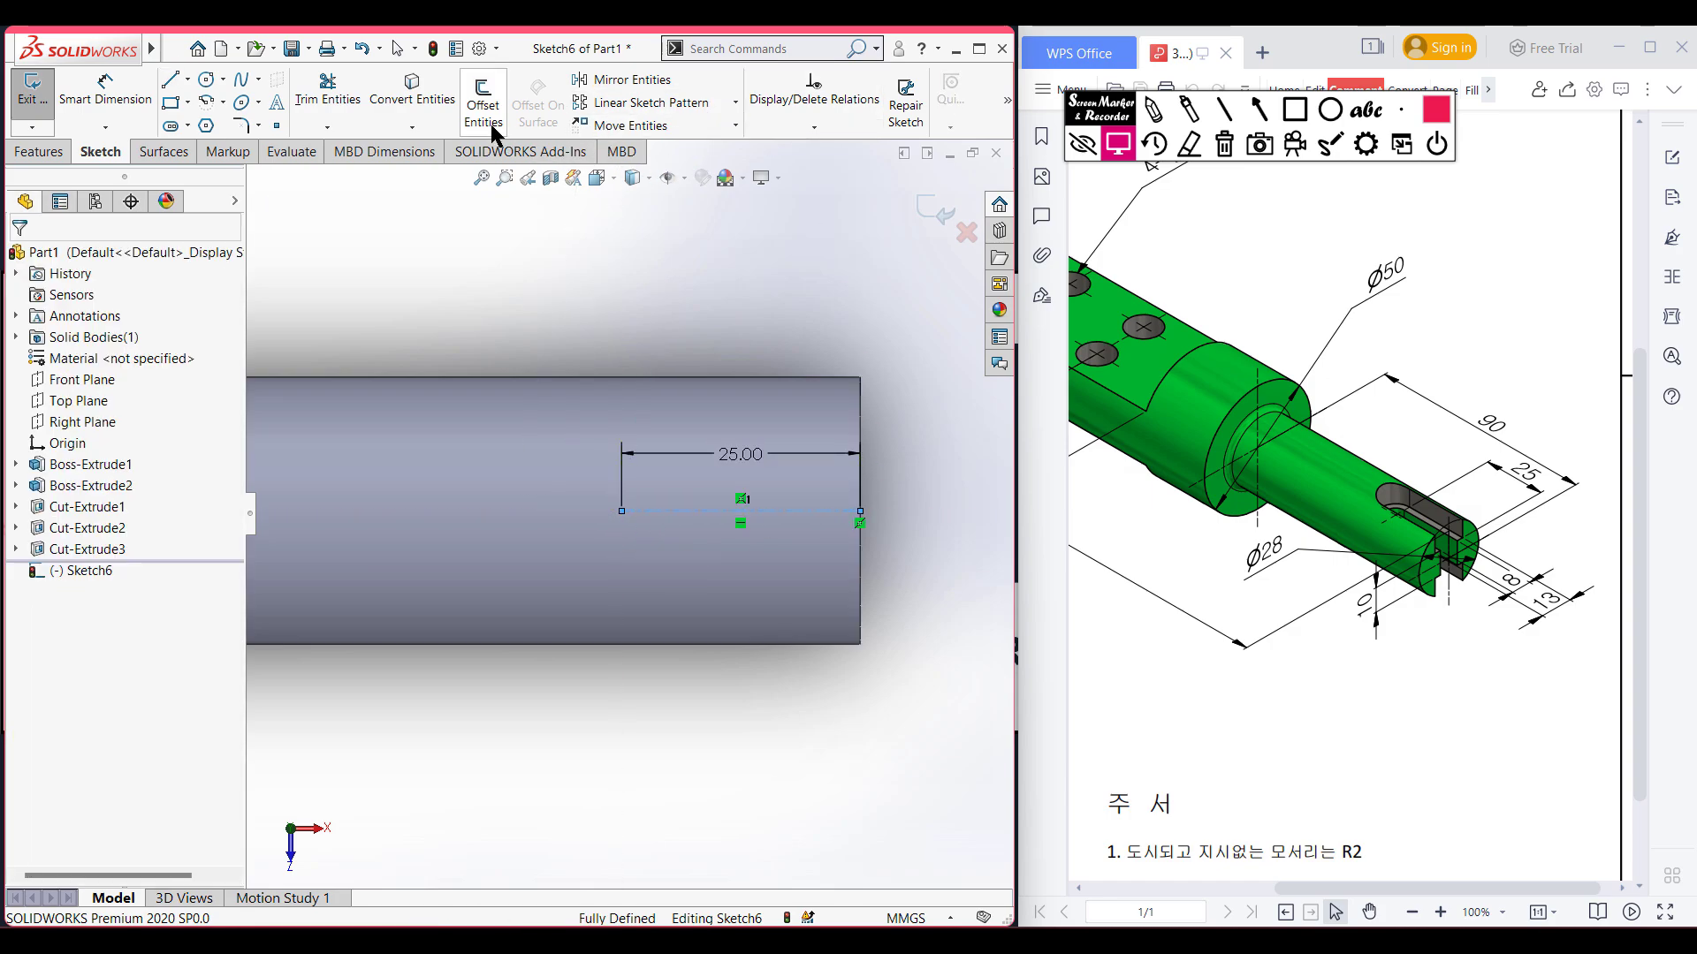
- Offset the centerline 13/2 mm bi-directionally with arc cap ends to form the wider slot outline
click(484, 106)
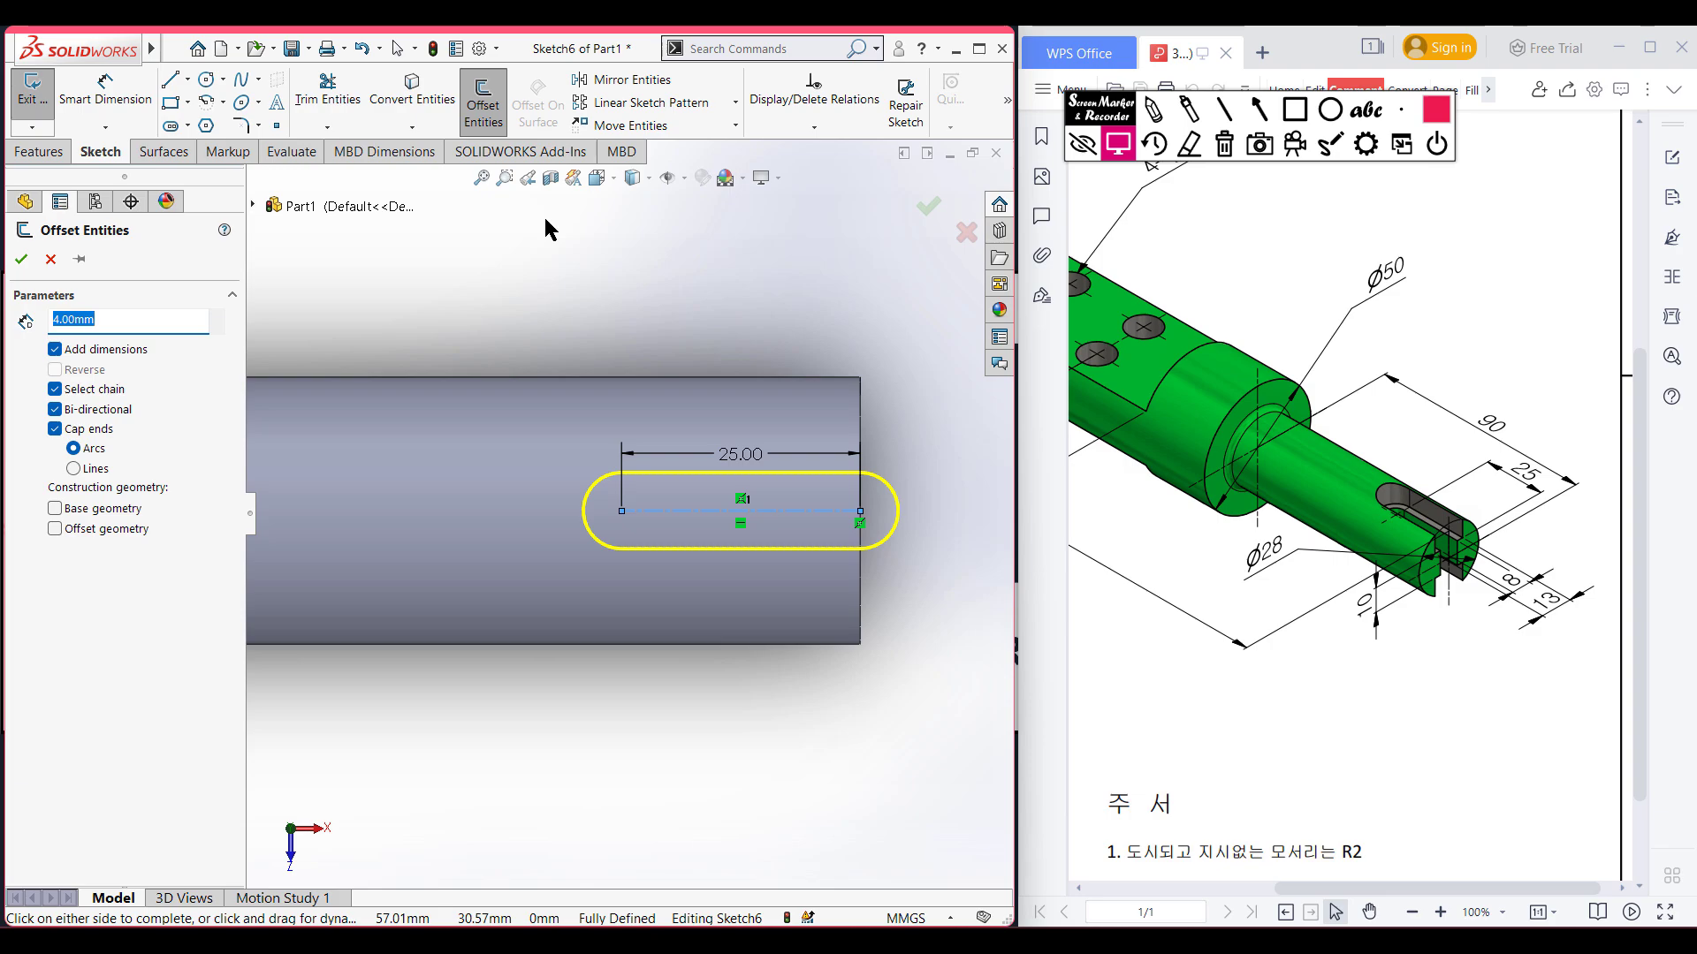
text(13/2)
key(Return)
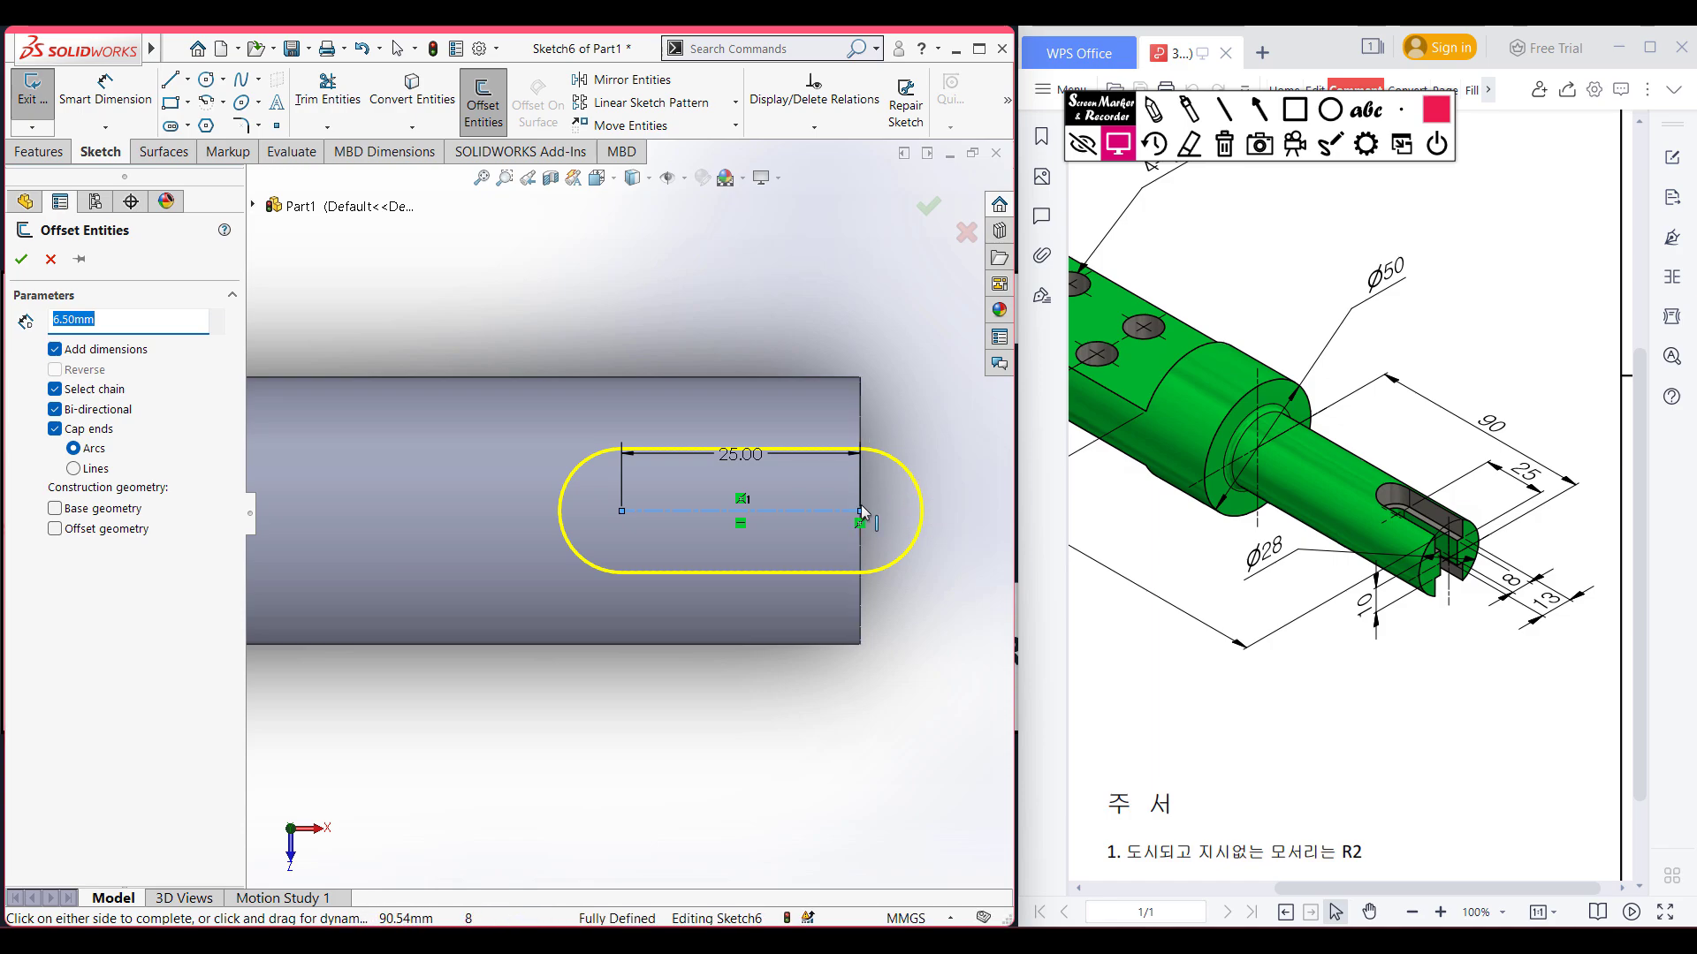
click(22, 258)
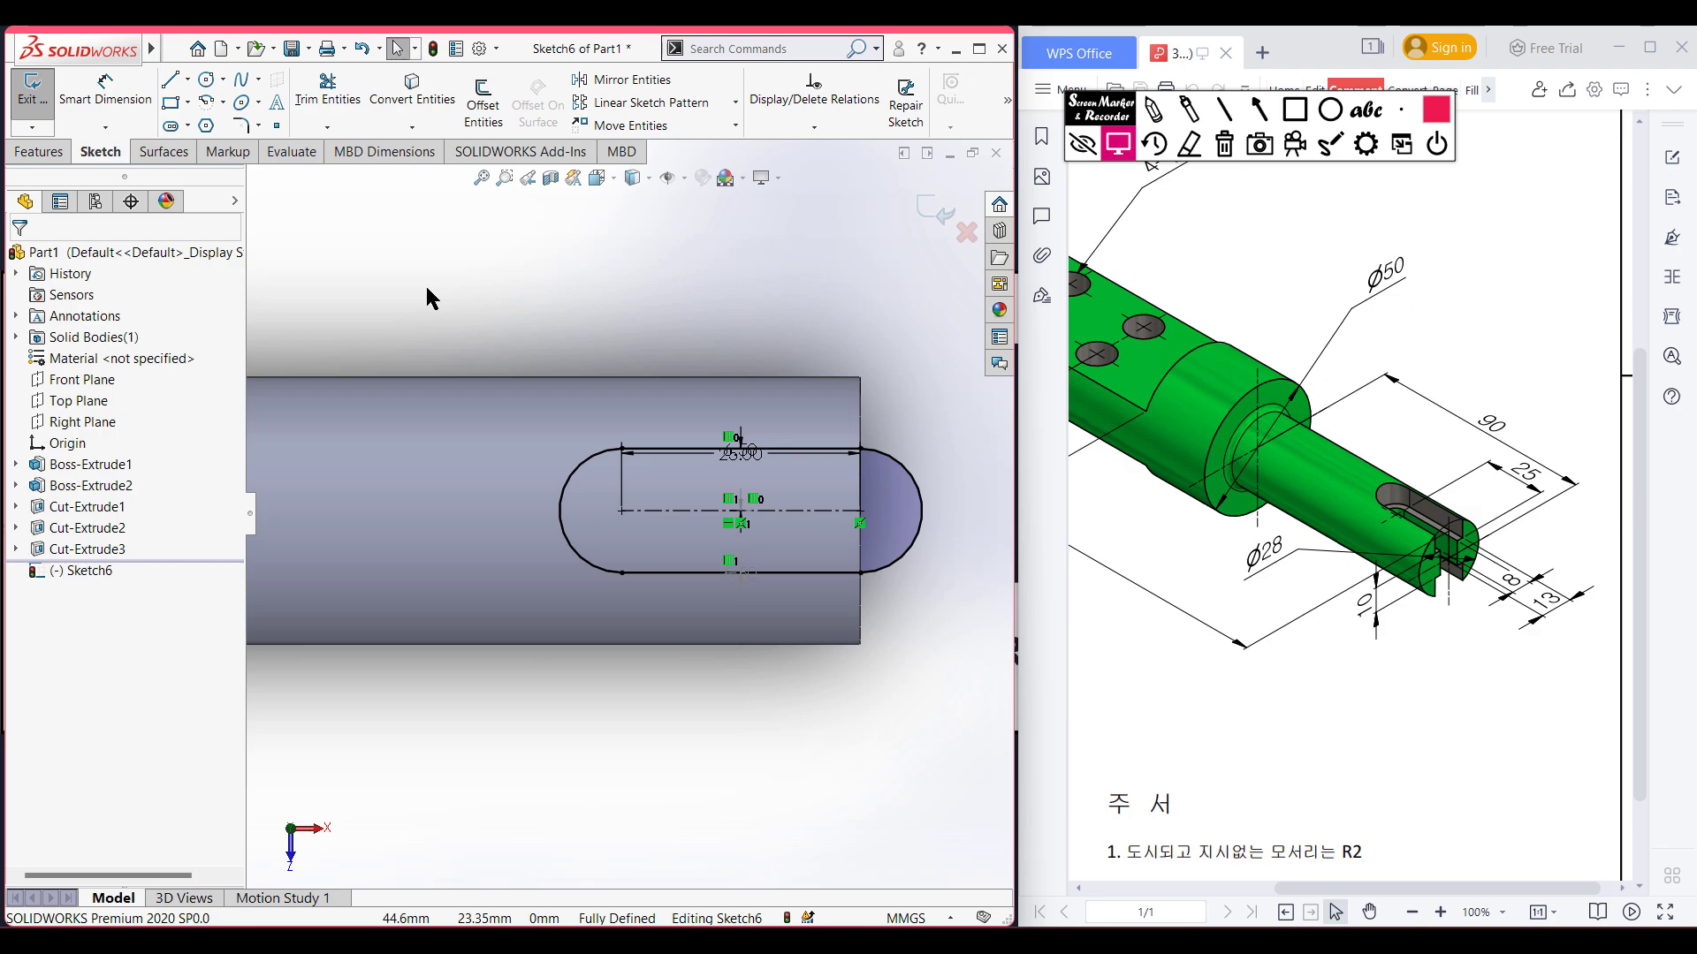
- Cut-extrude the wider slot outline 24 mm downward with the Blind end condition, through the lower side of the shaft
key(ctrl+7)
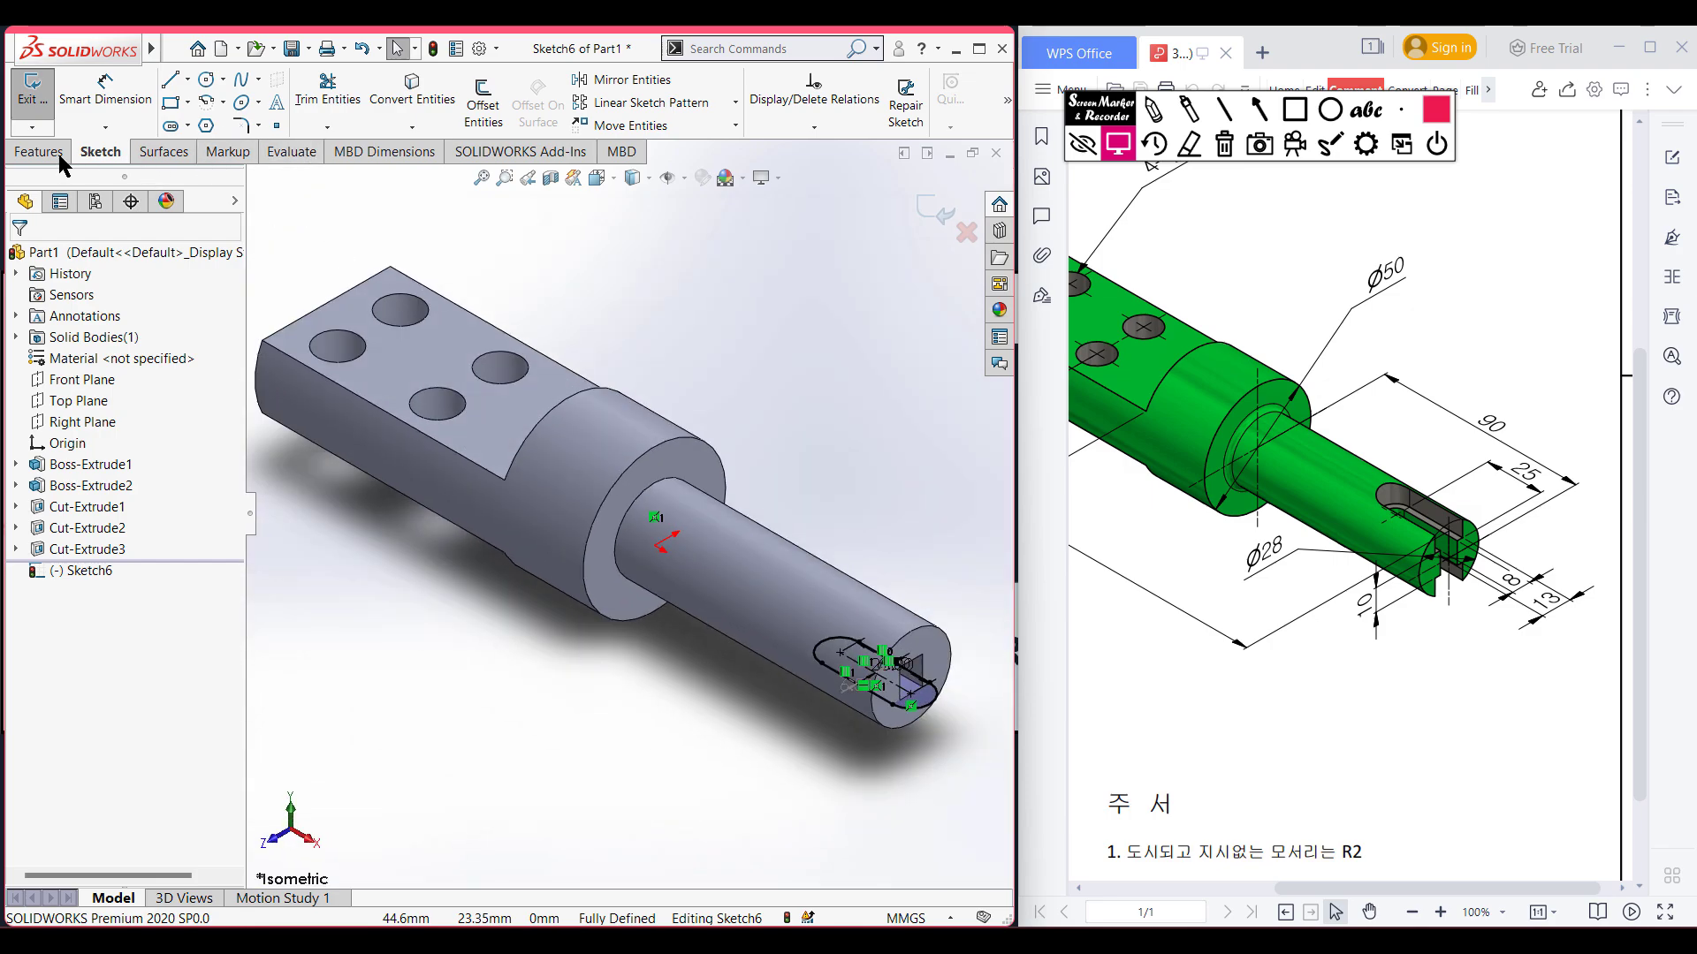
click(60, 158)
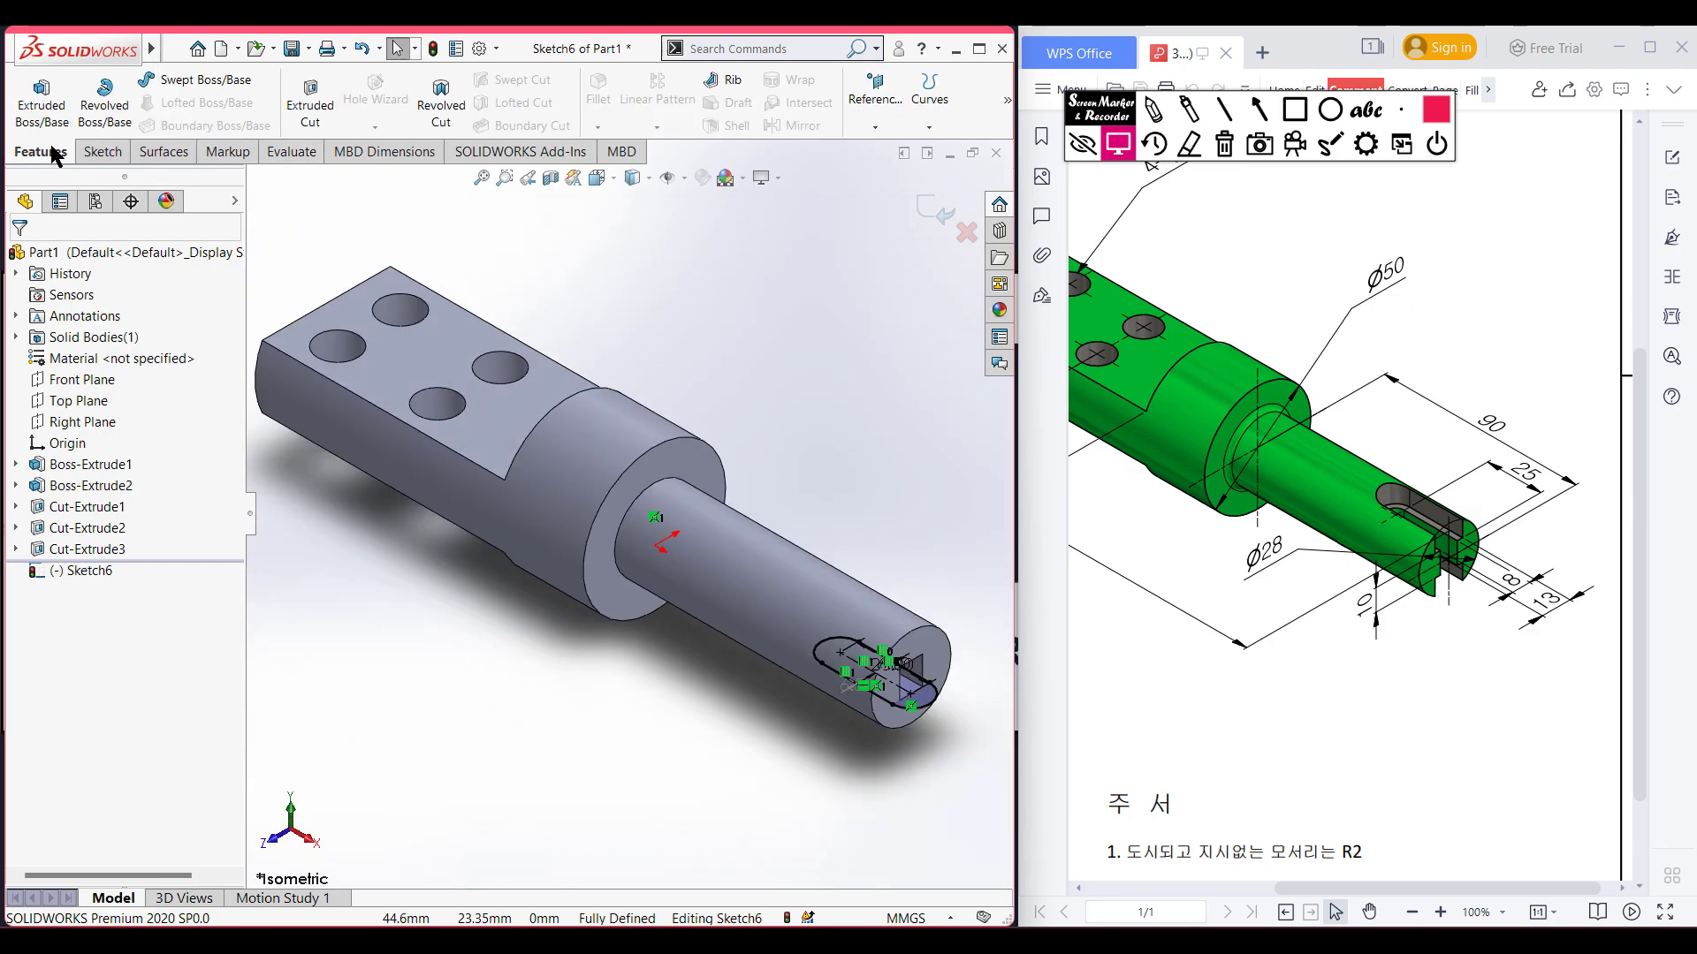
click(310, 113)
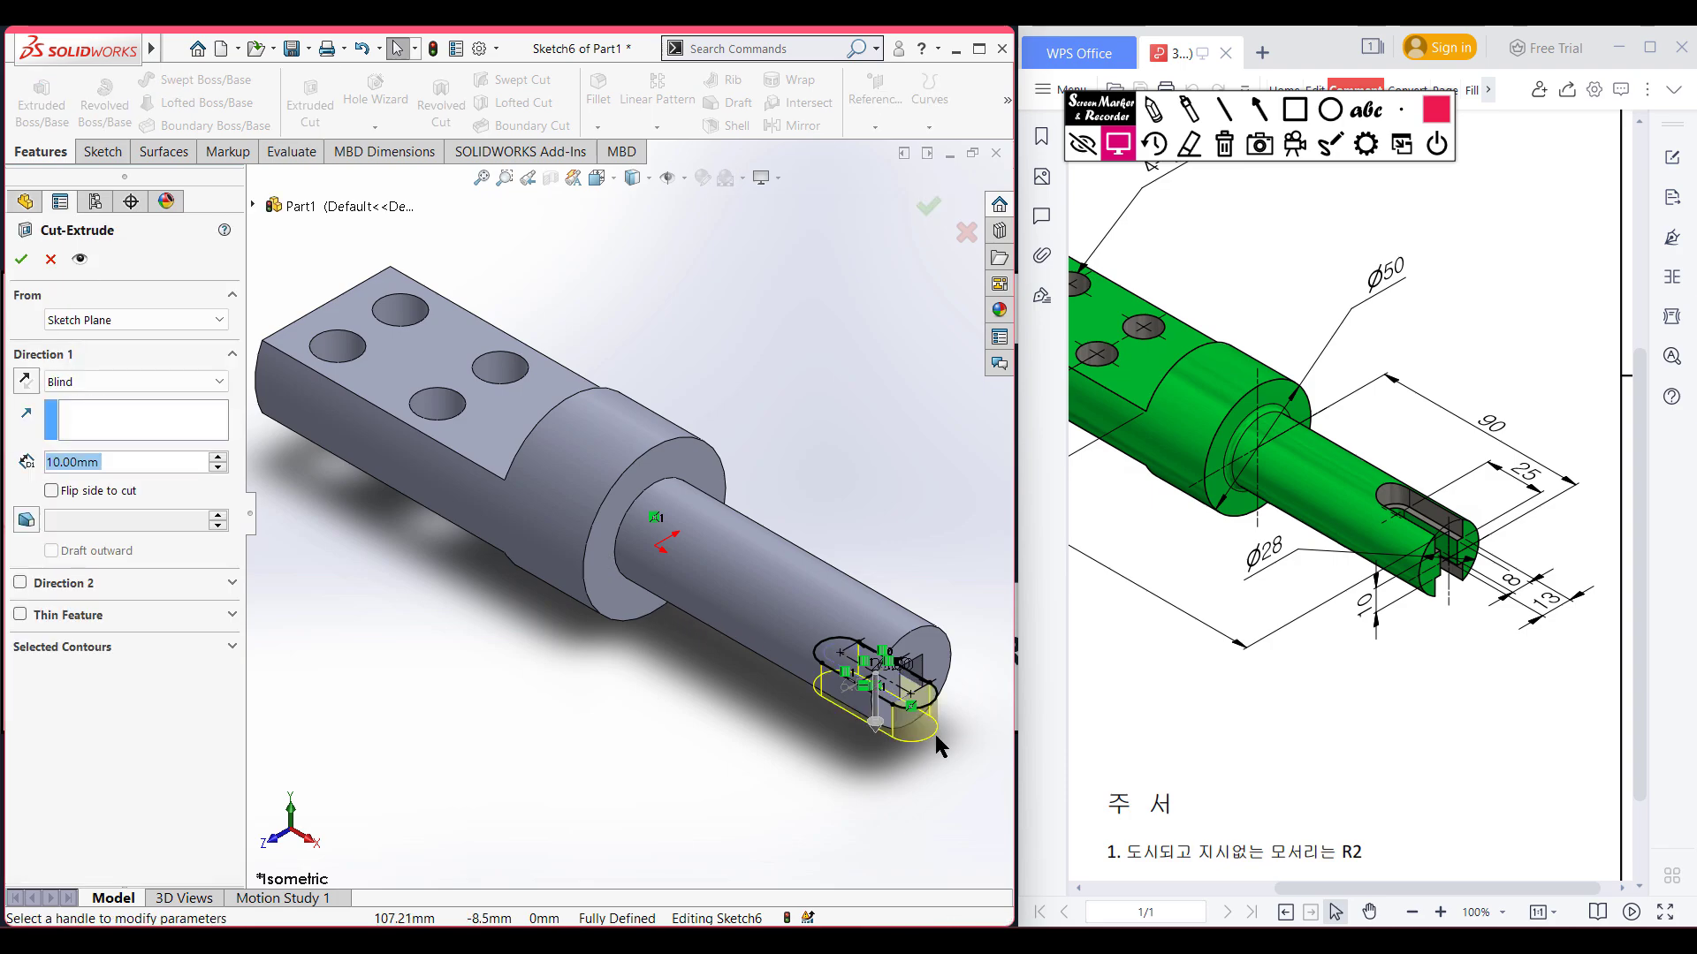
scroll(879, 740, down, 3)
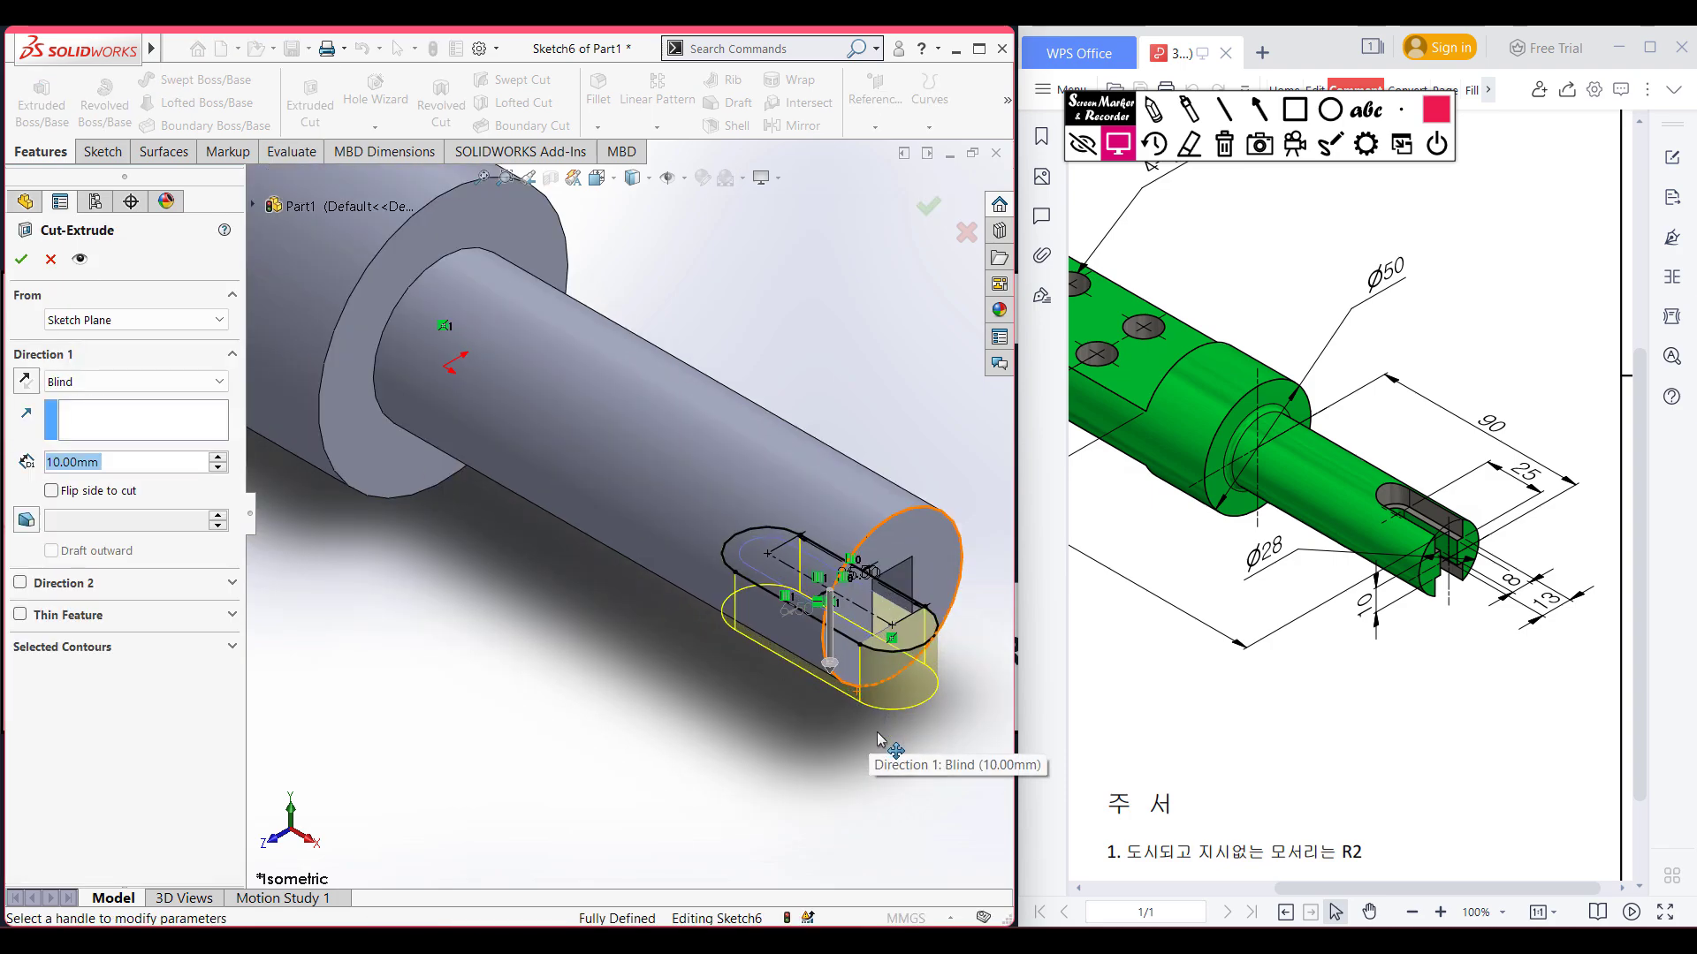
drag(829, 664, 829, 747)
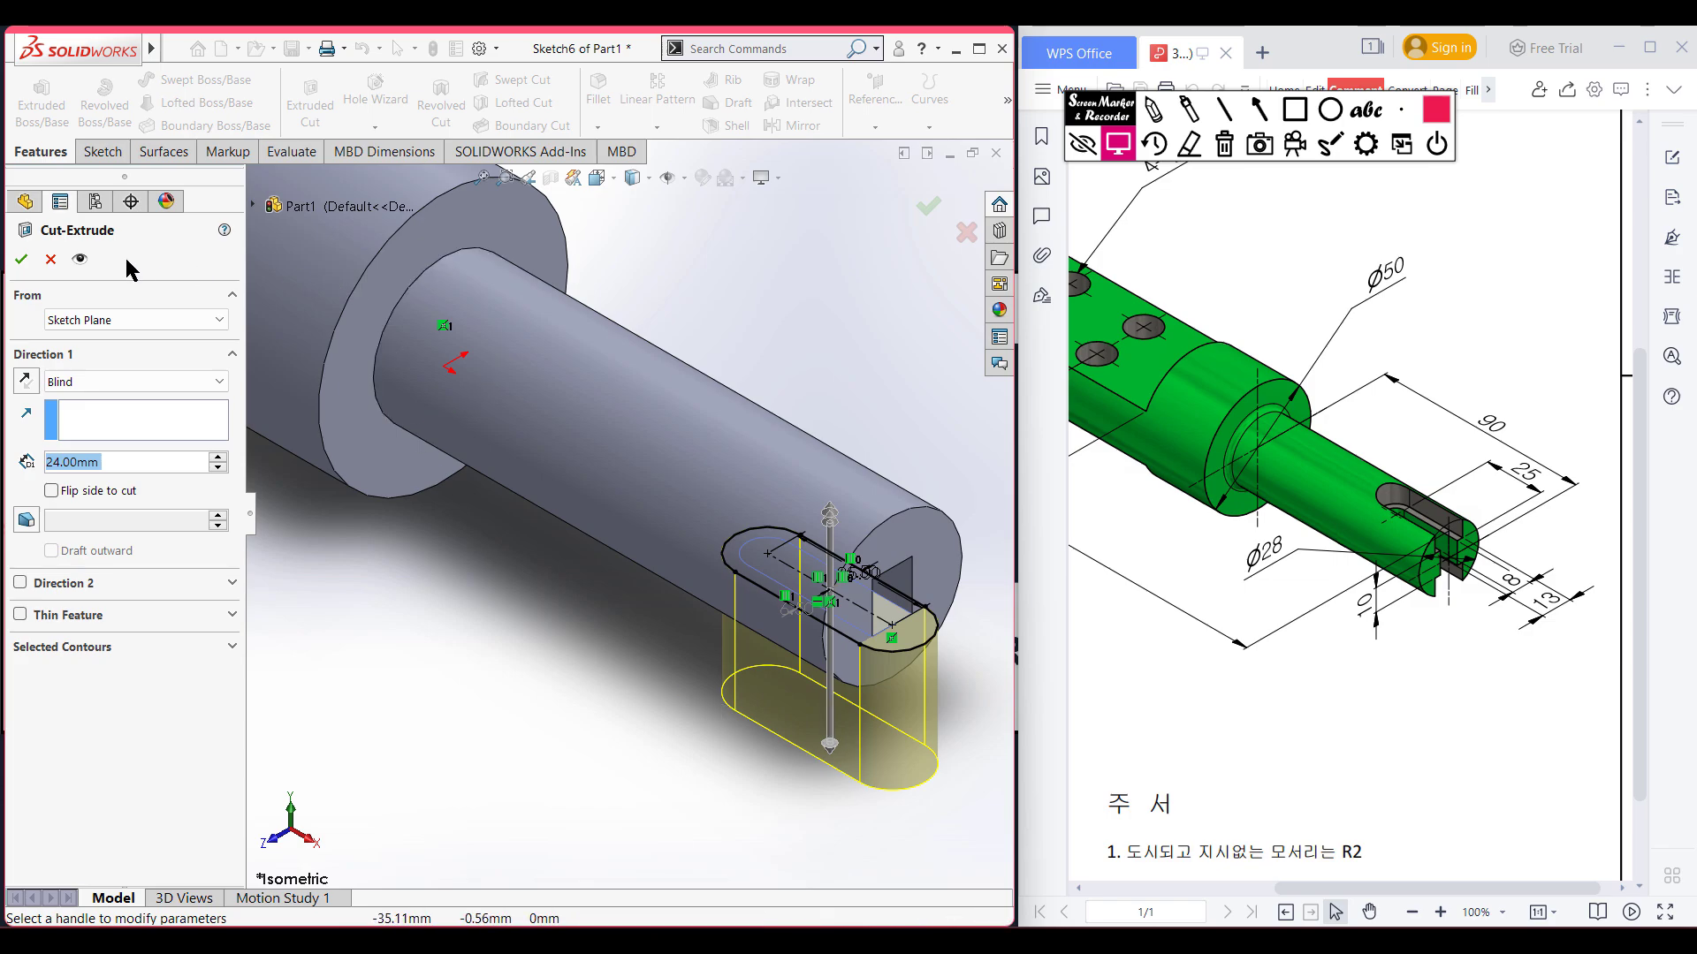
click(21, 259)
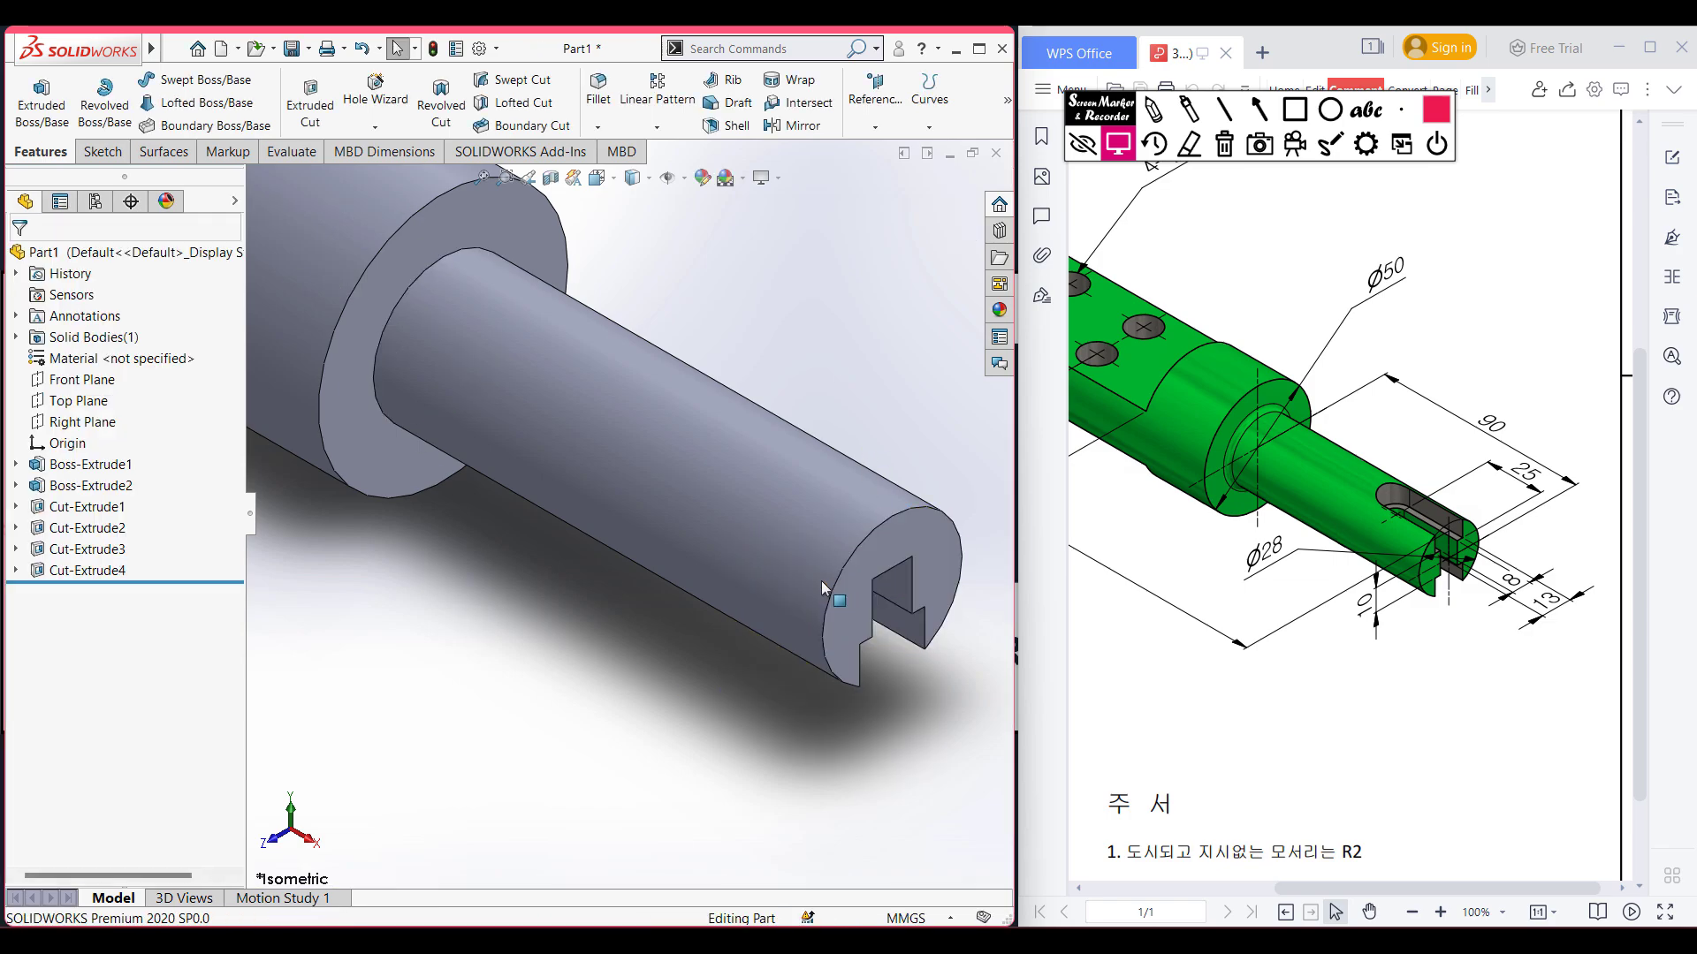
- Mirror the wider slot cut, Cut-Extrude4, about the Top Plane to the upper side of the shaft
click(81, 399)
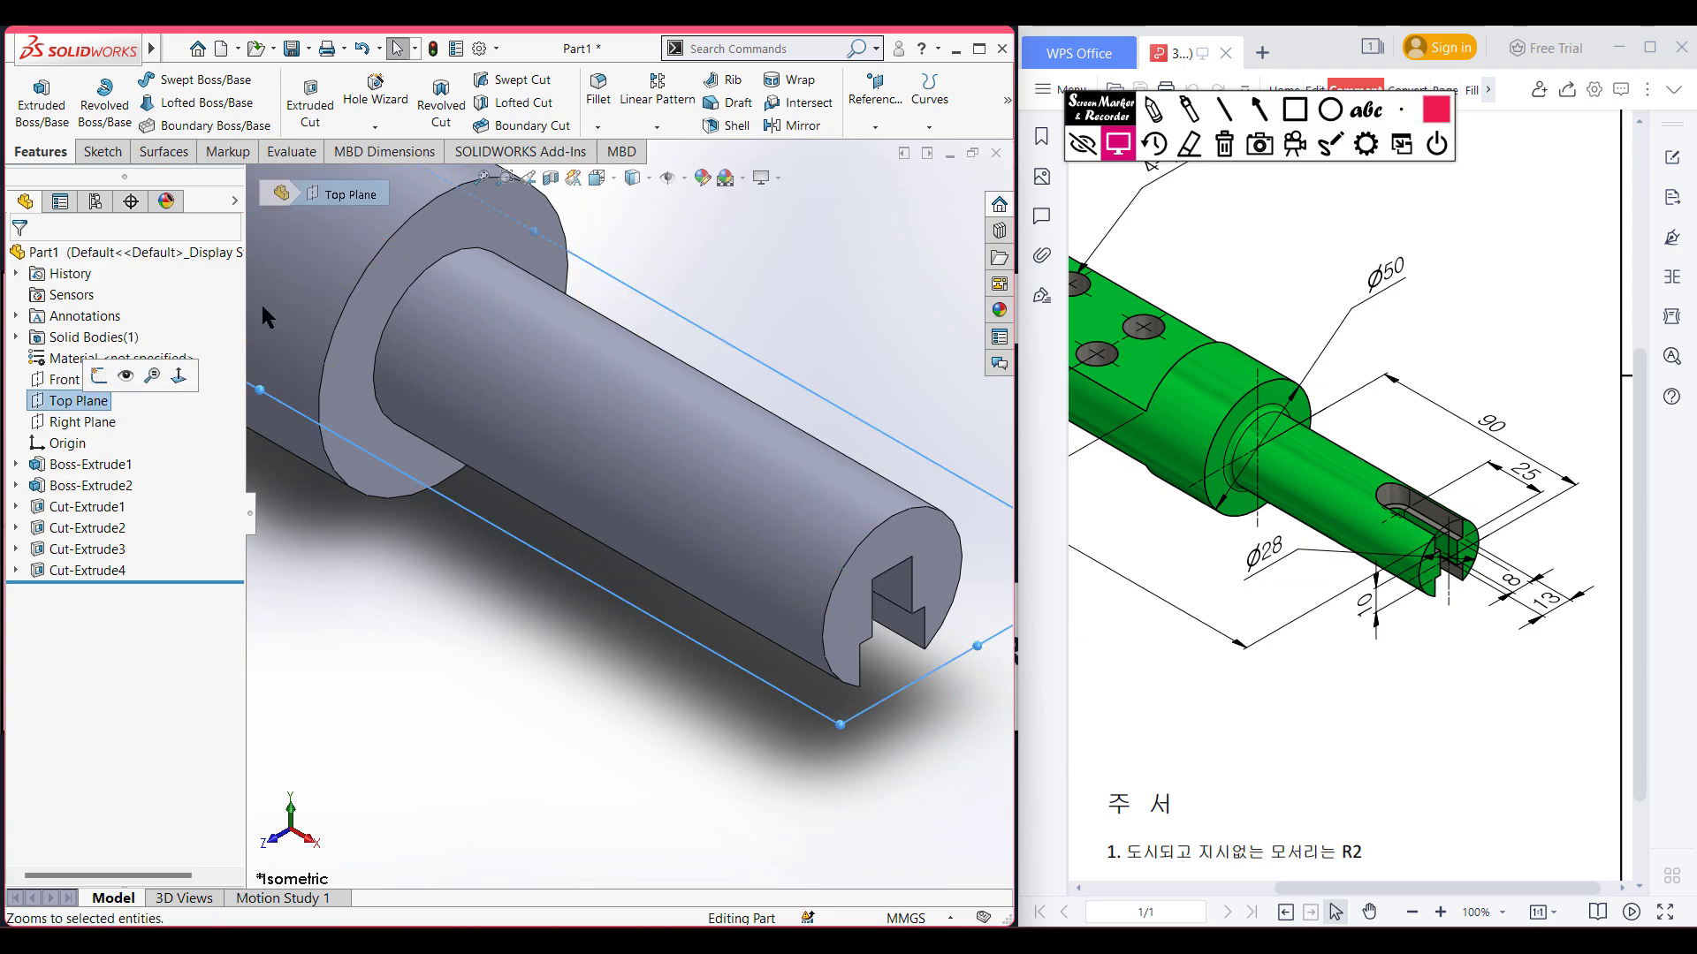
click(804, 127)
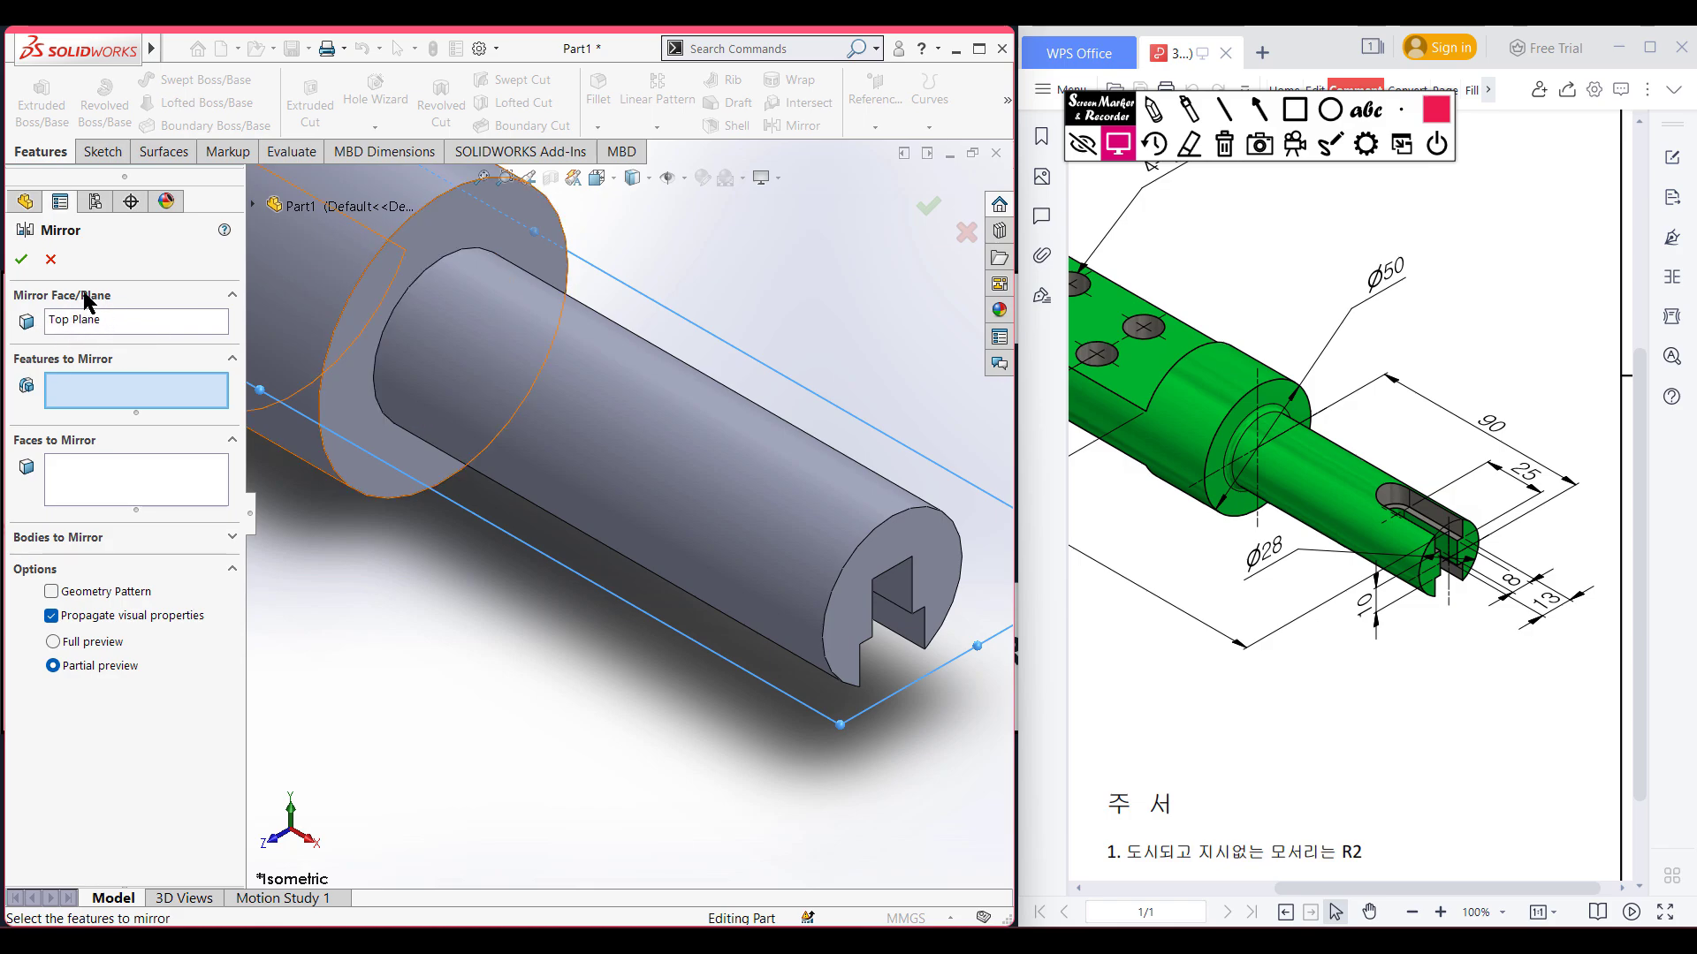
click(252, 204)
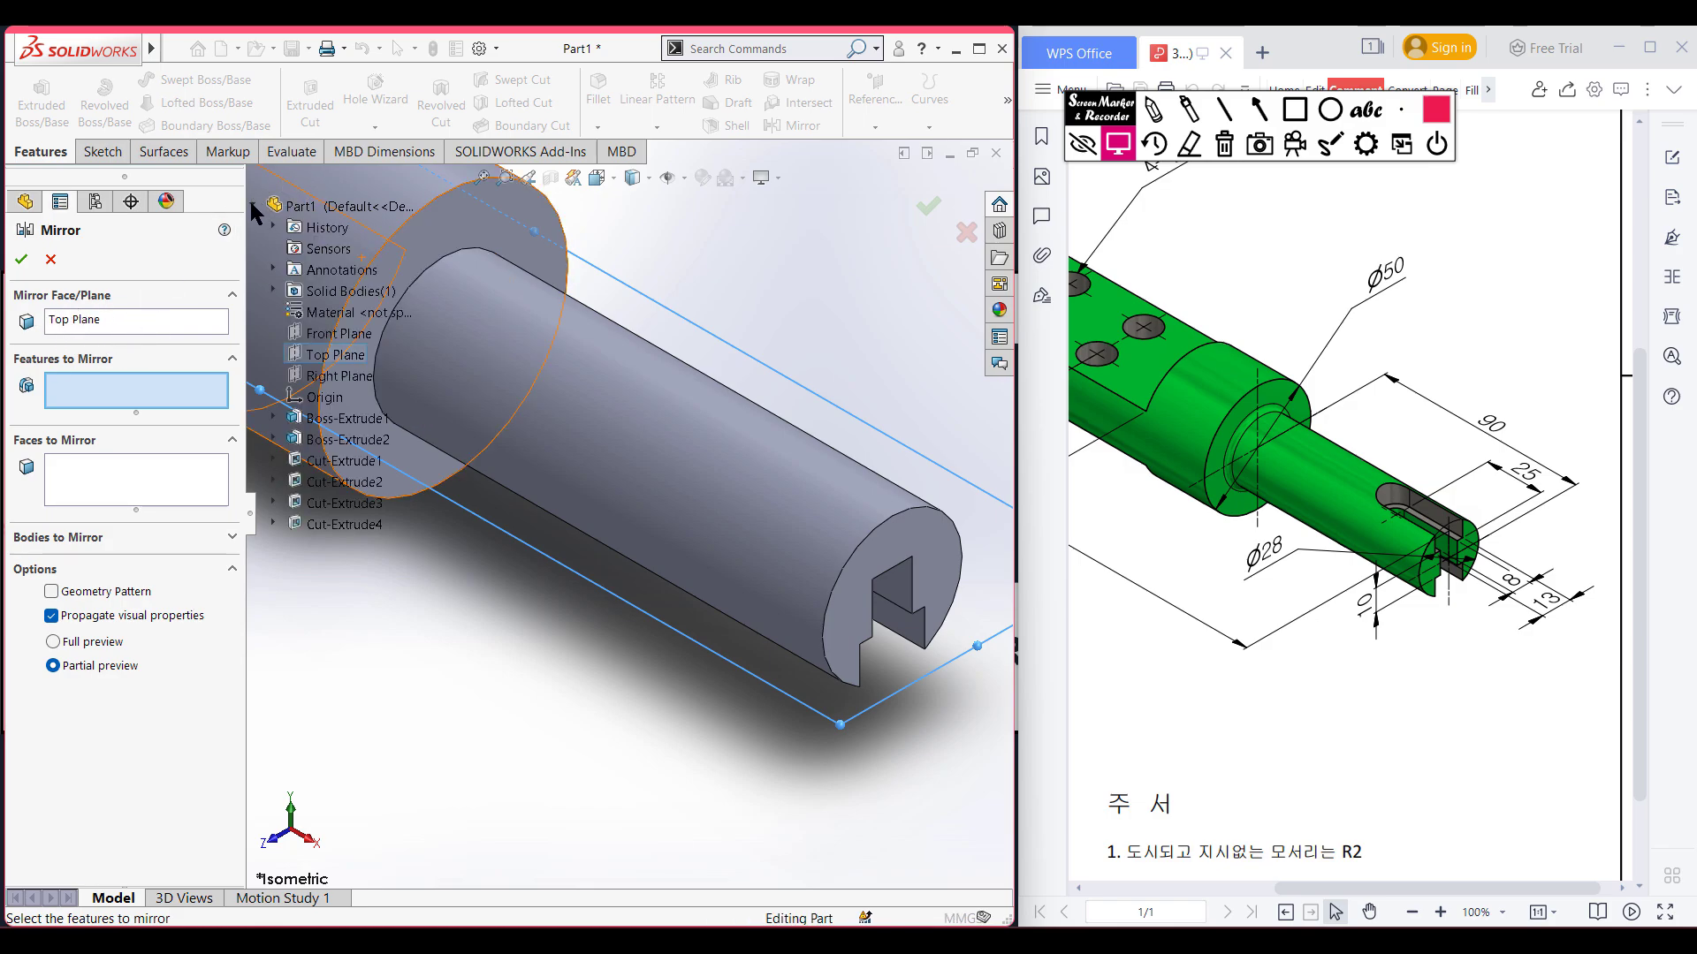
click(343, 524)
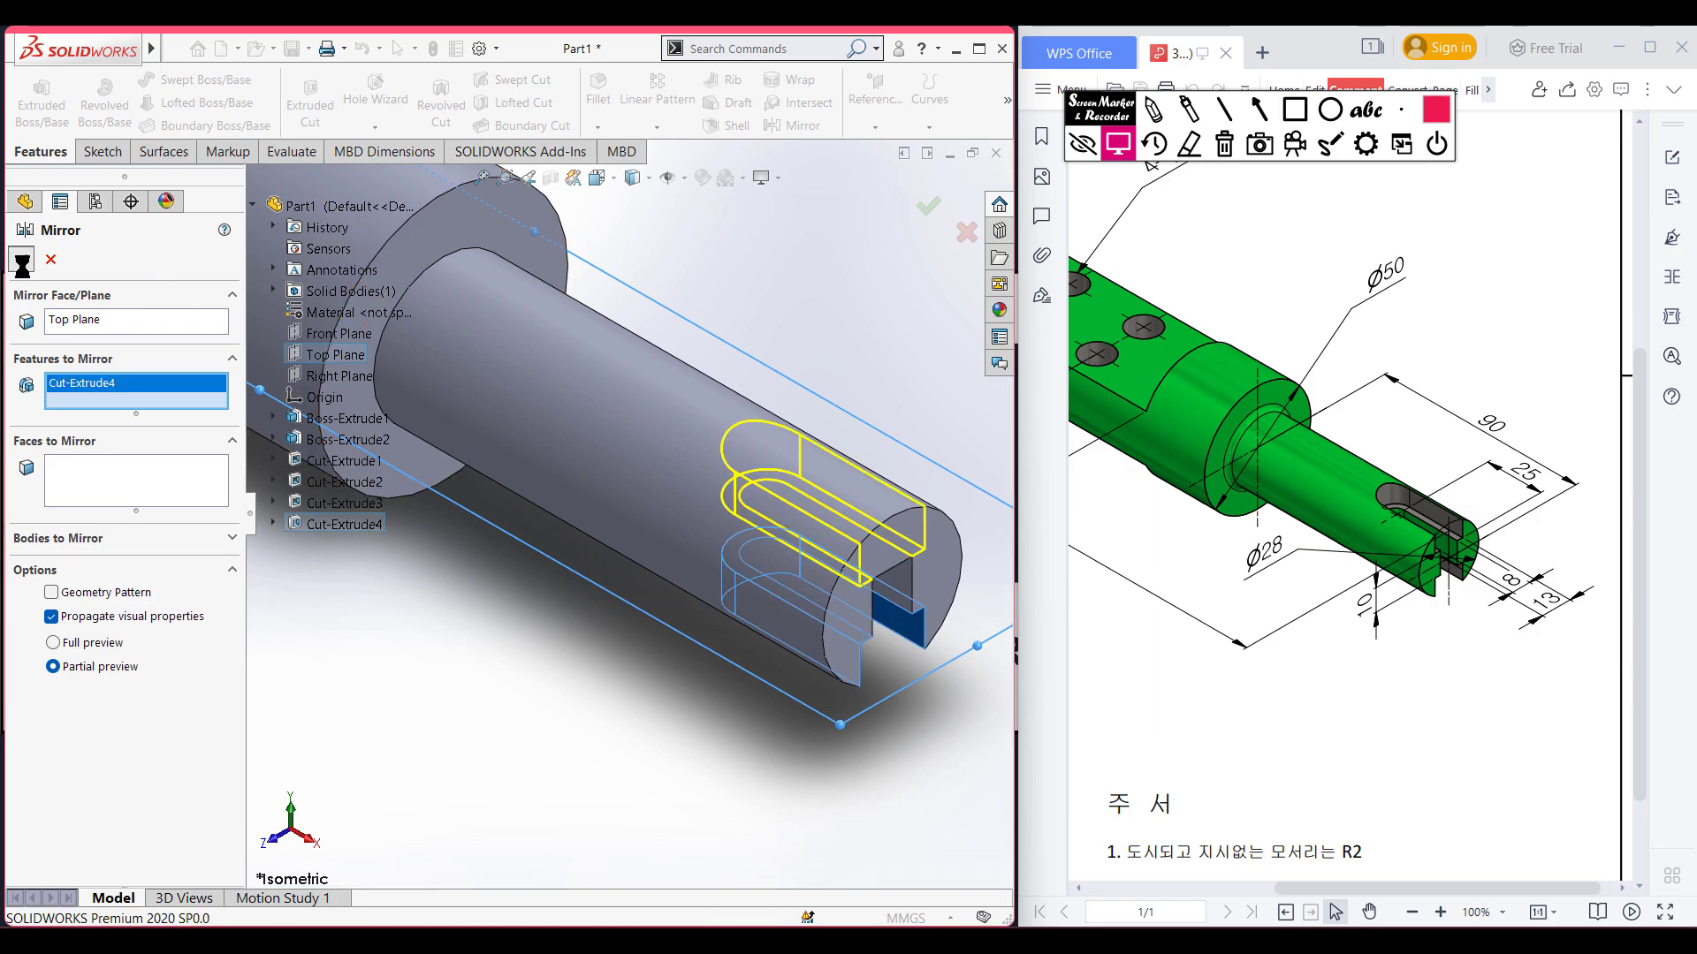
scroll(491, 688, down, 3)
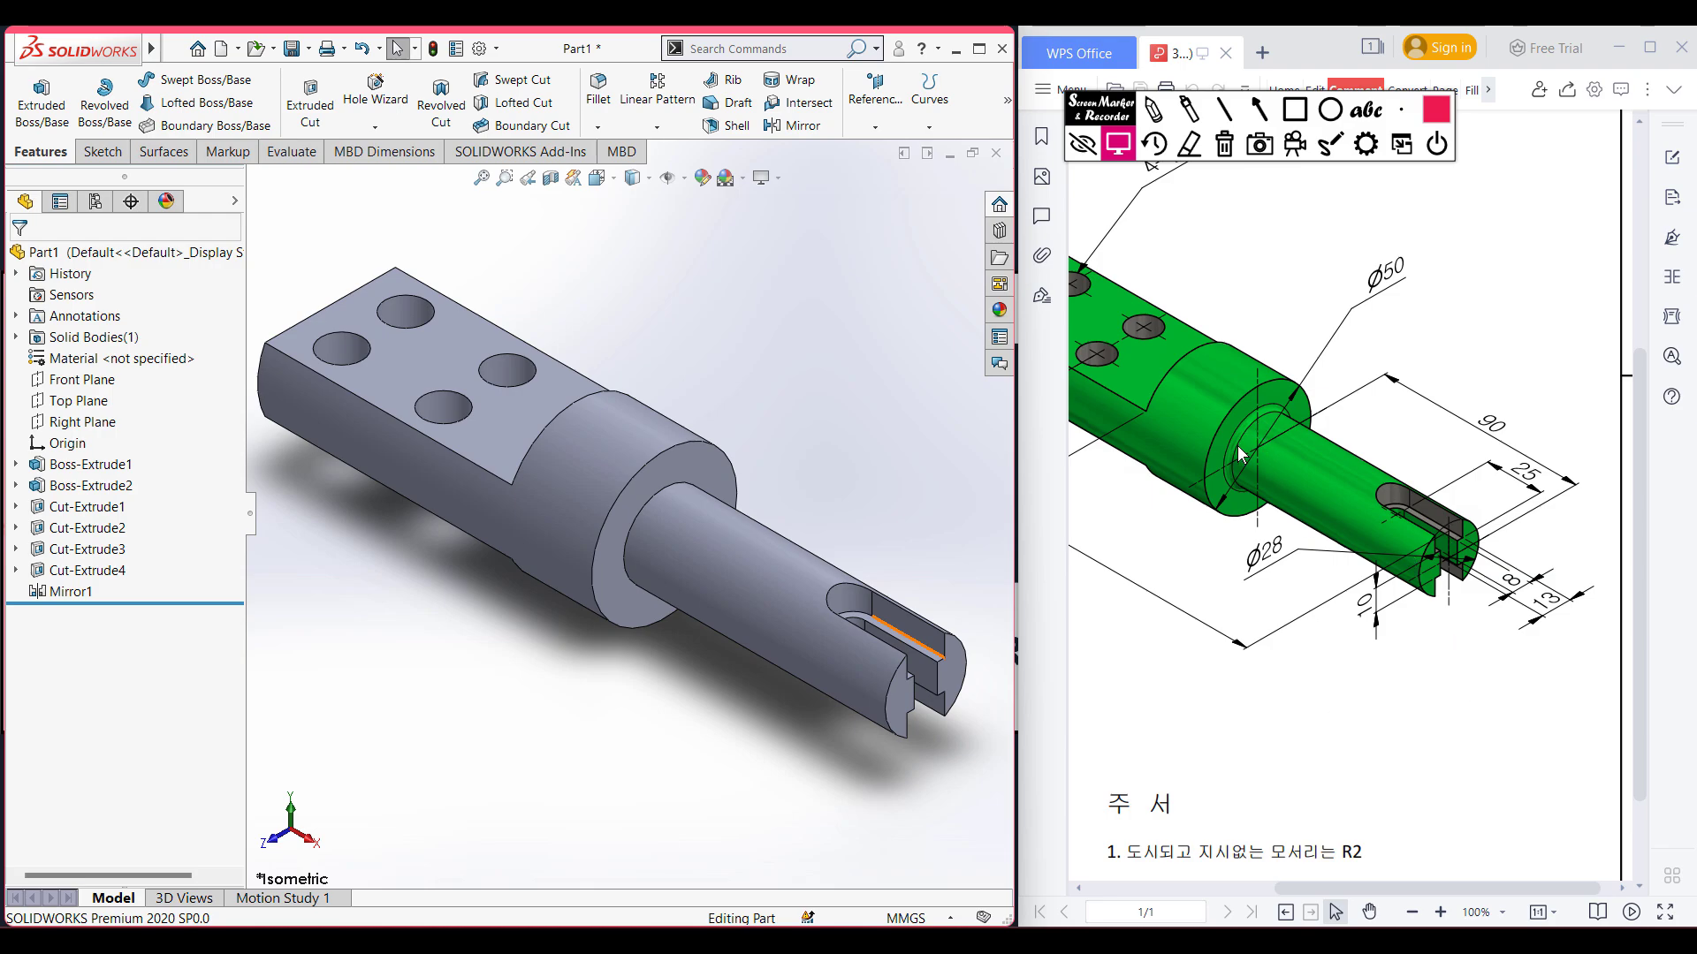
- Check the drawing's fillet radius note and the shoulder edge it applies to
click(1152, 114)
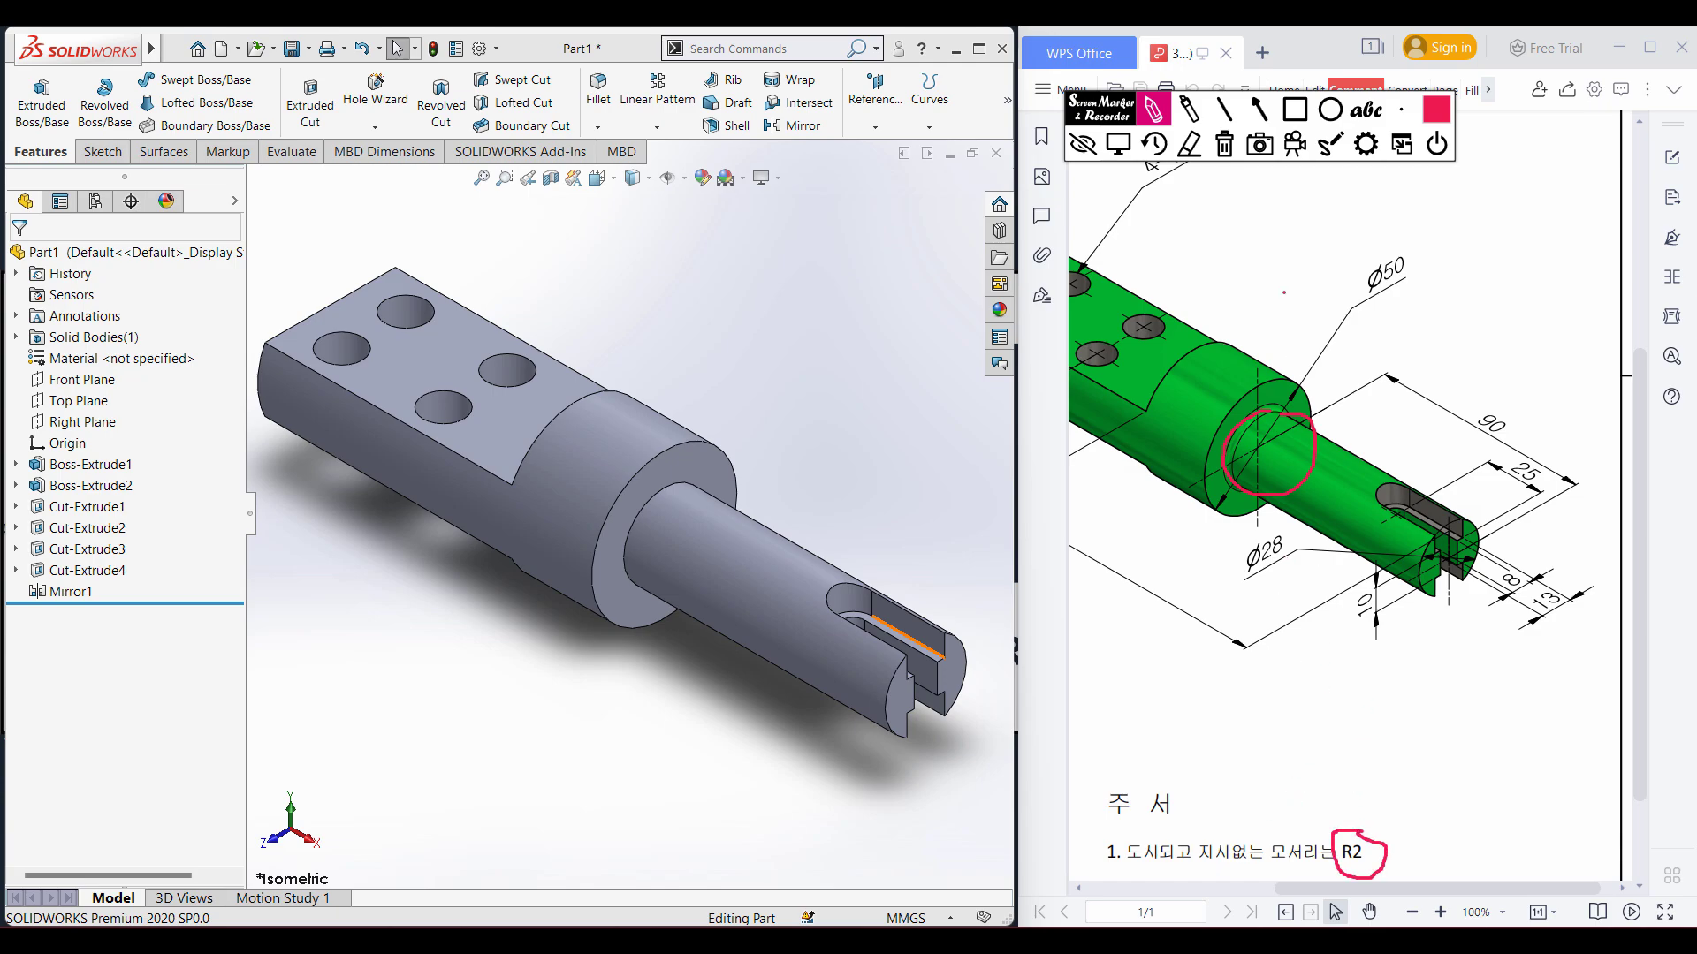
click(1224, 144)
click(1118, 146)
click(703, 251)
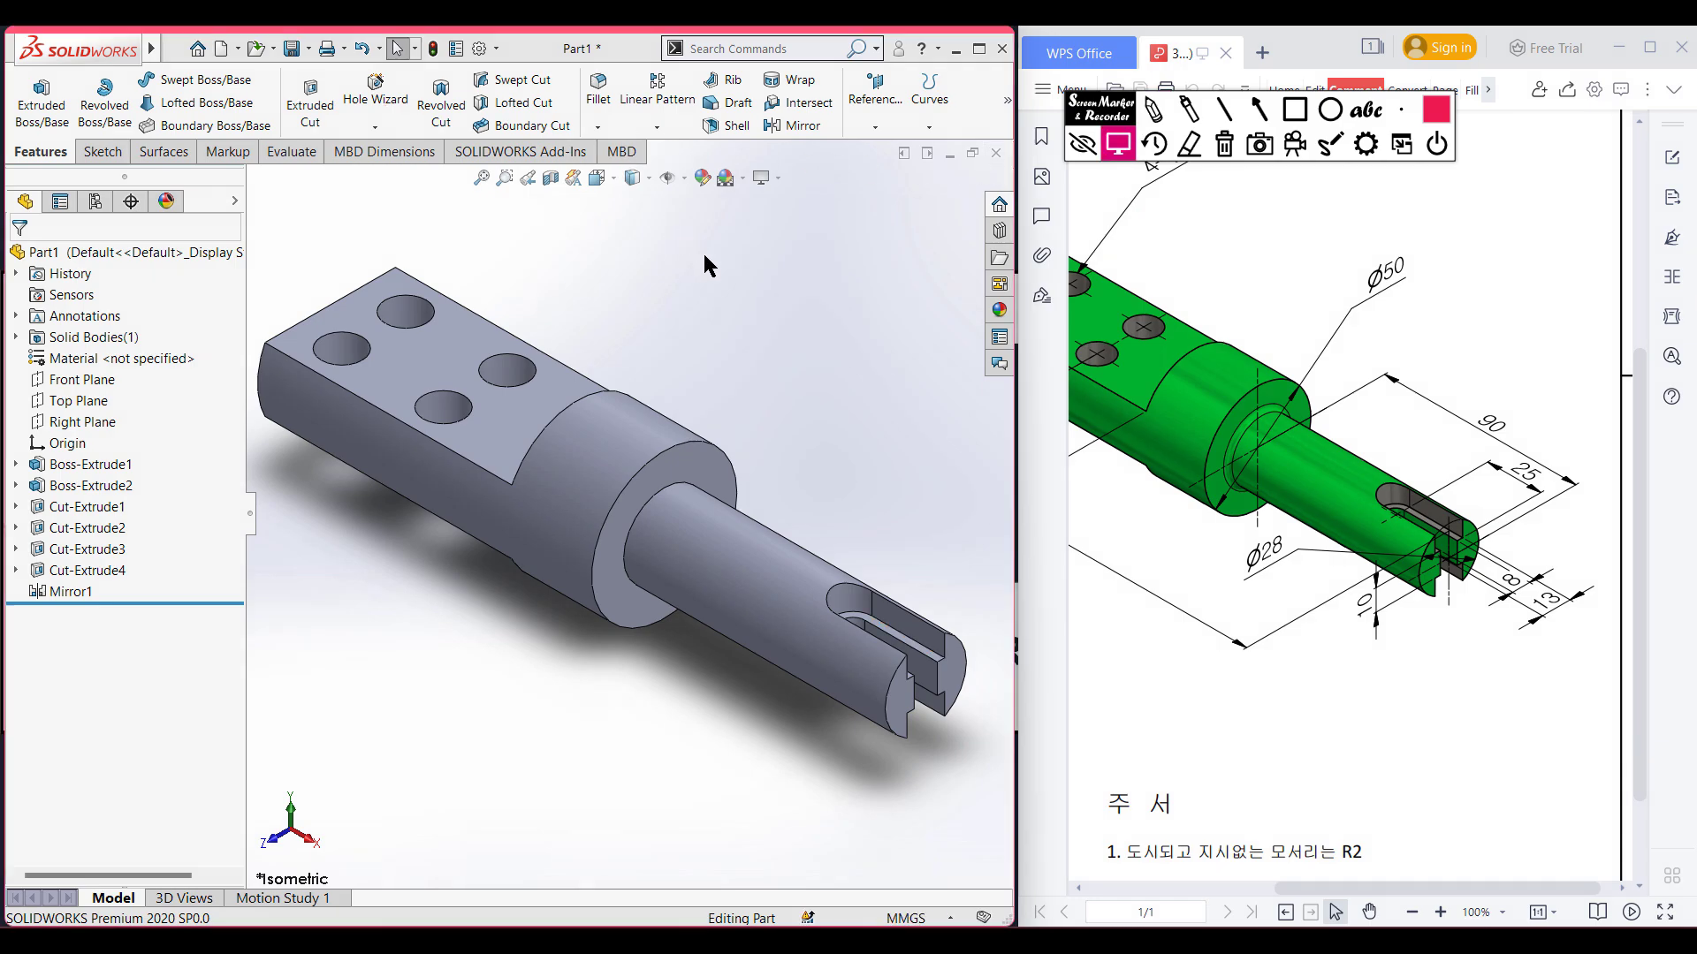
- Fillet the circular edge where the thin shaft meets the thick cylinder's shoulder with a 2 mm radius
click(602, 99)
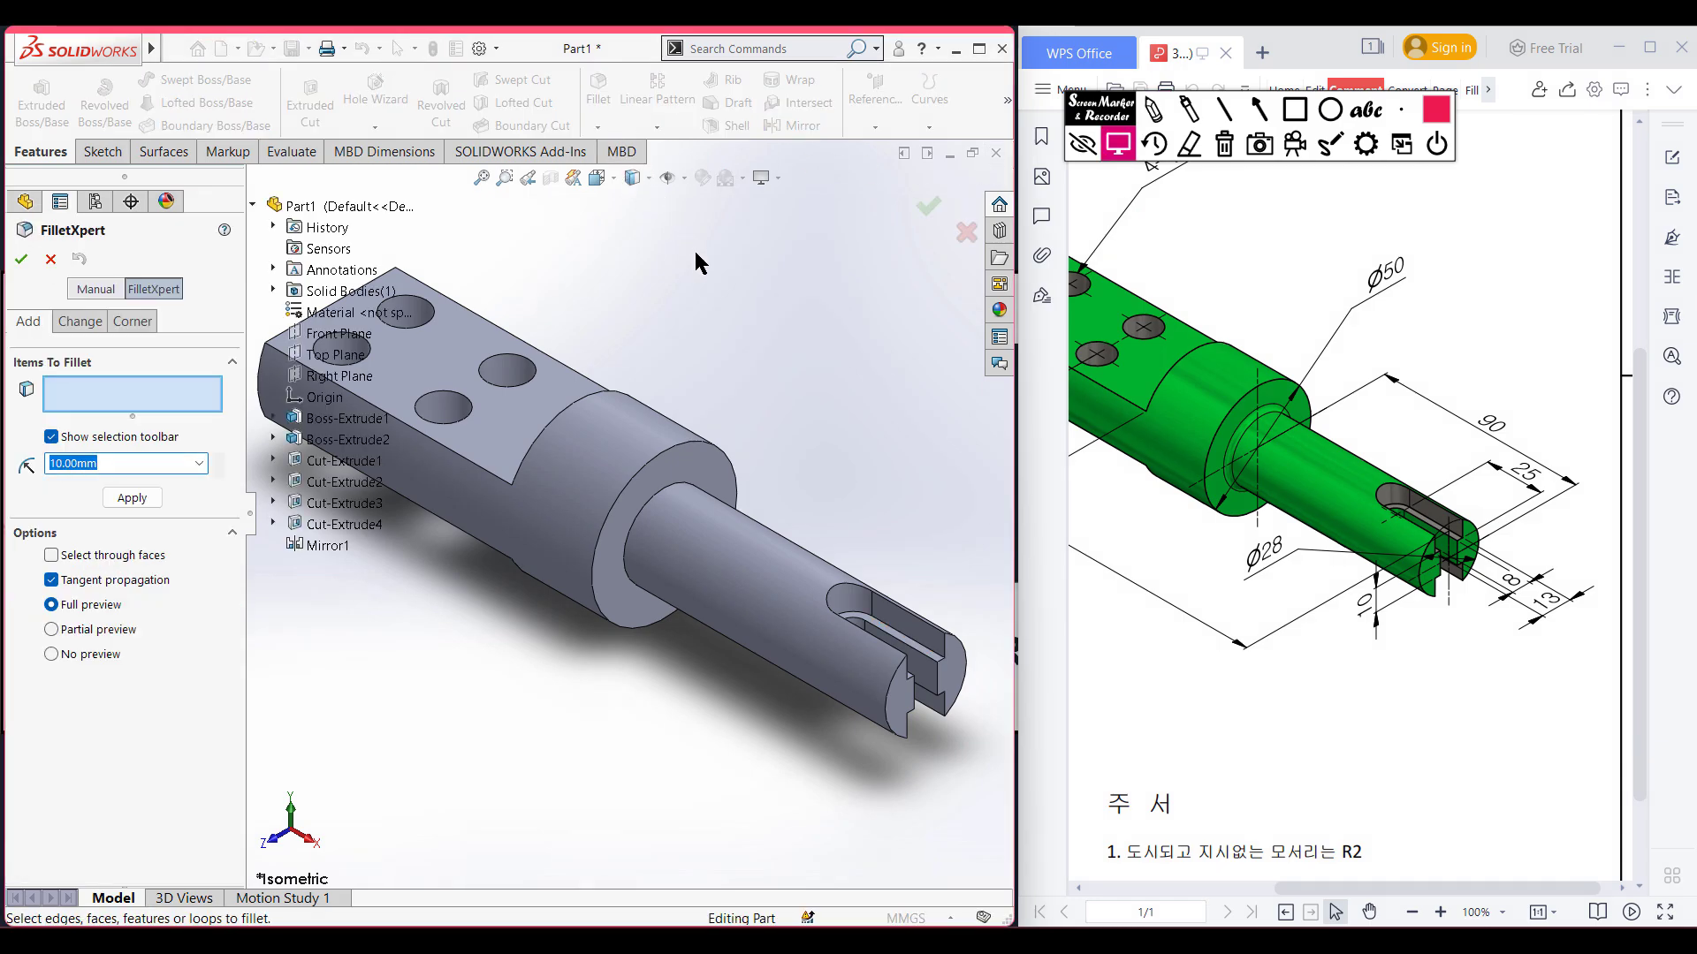
text(2)
key(Return)
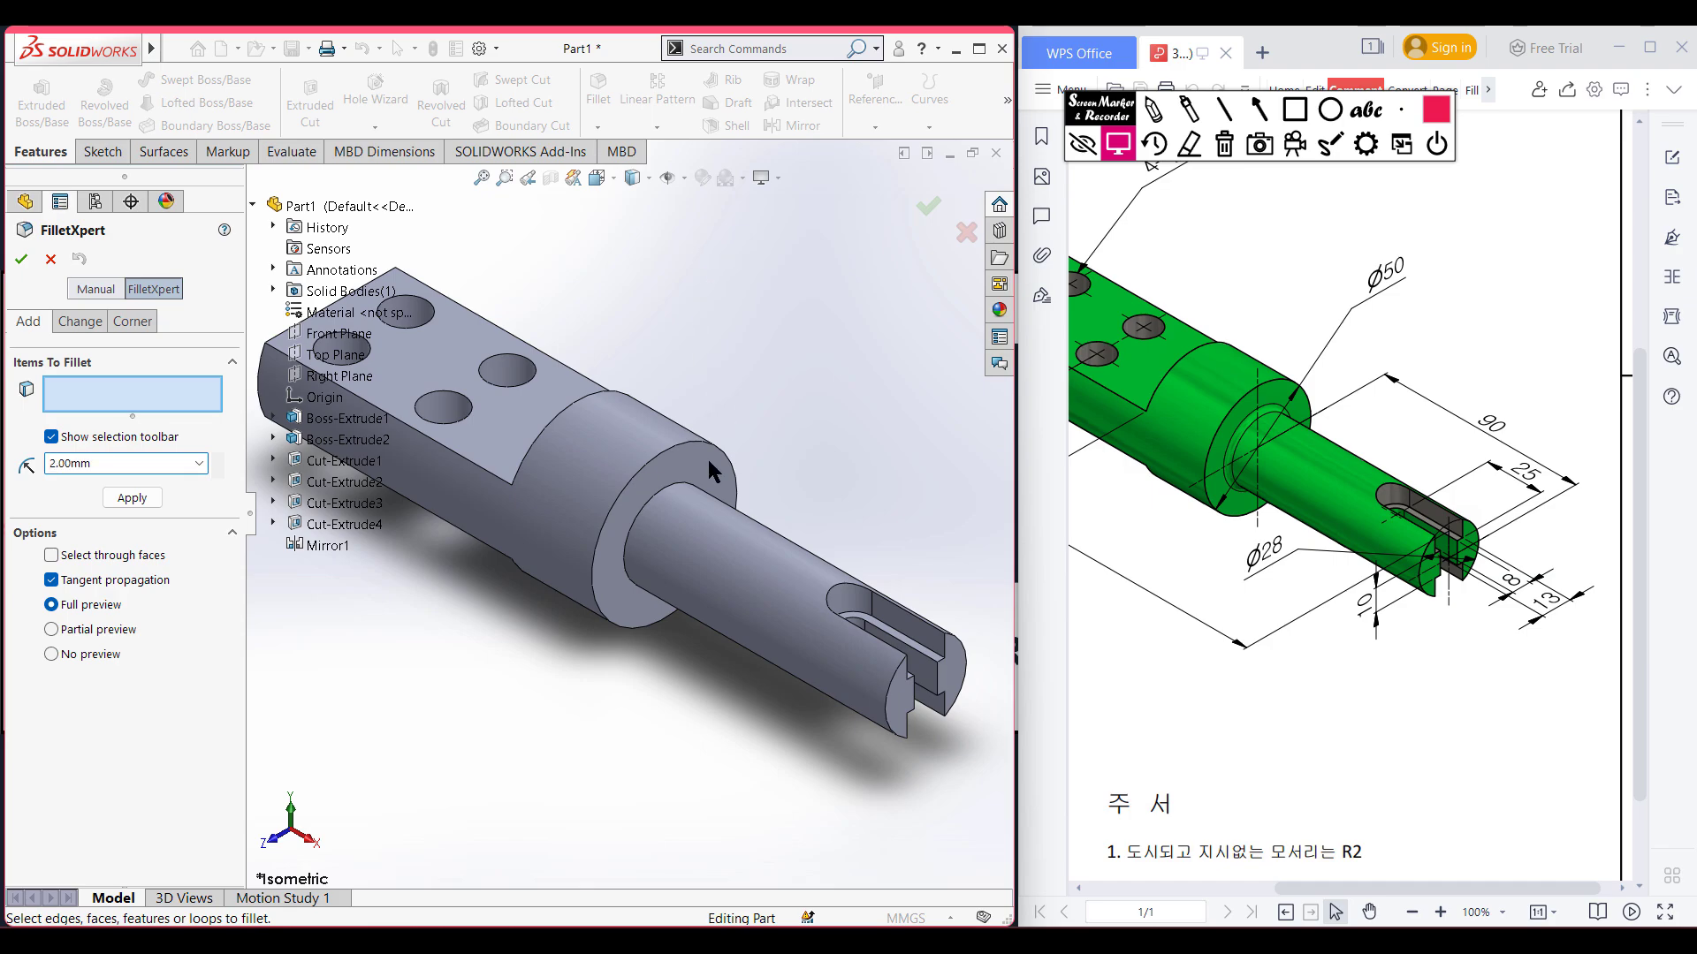
click(669, 500)
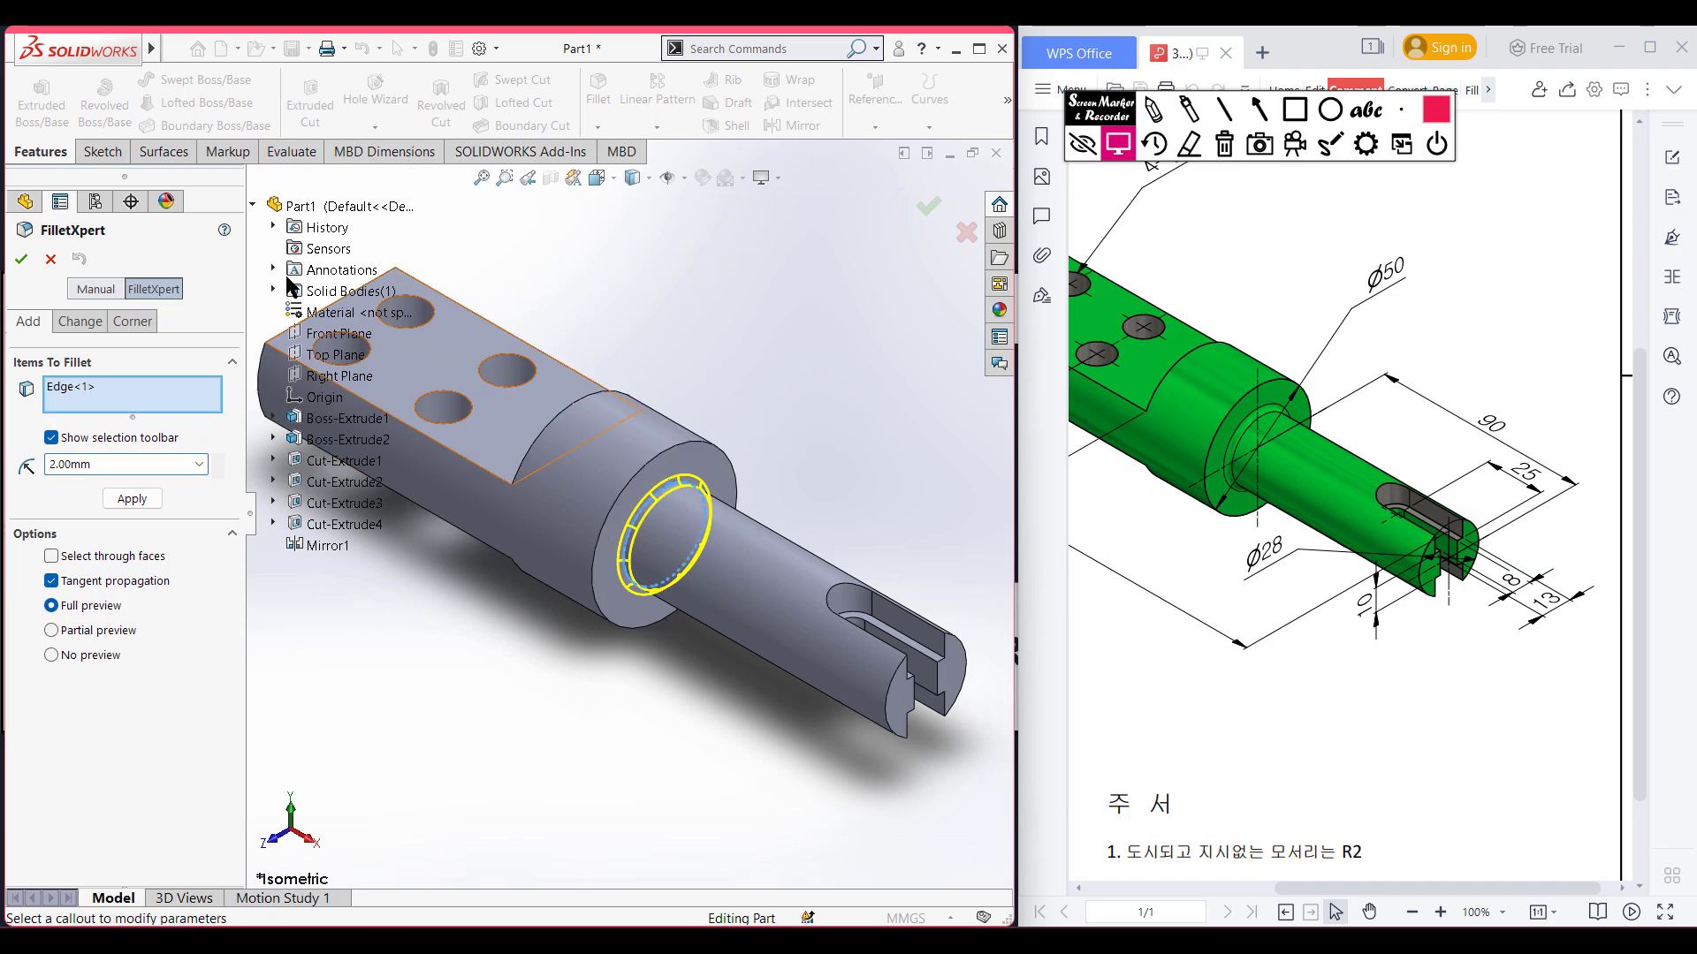
click(21, 258)
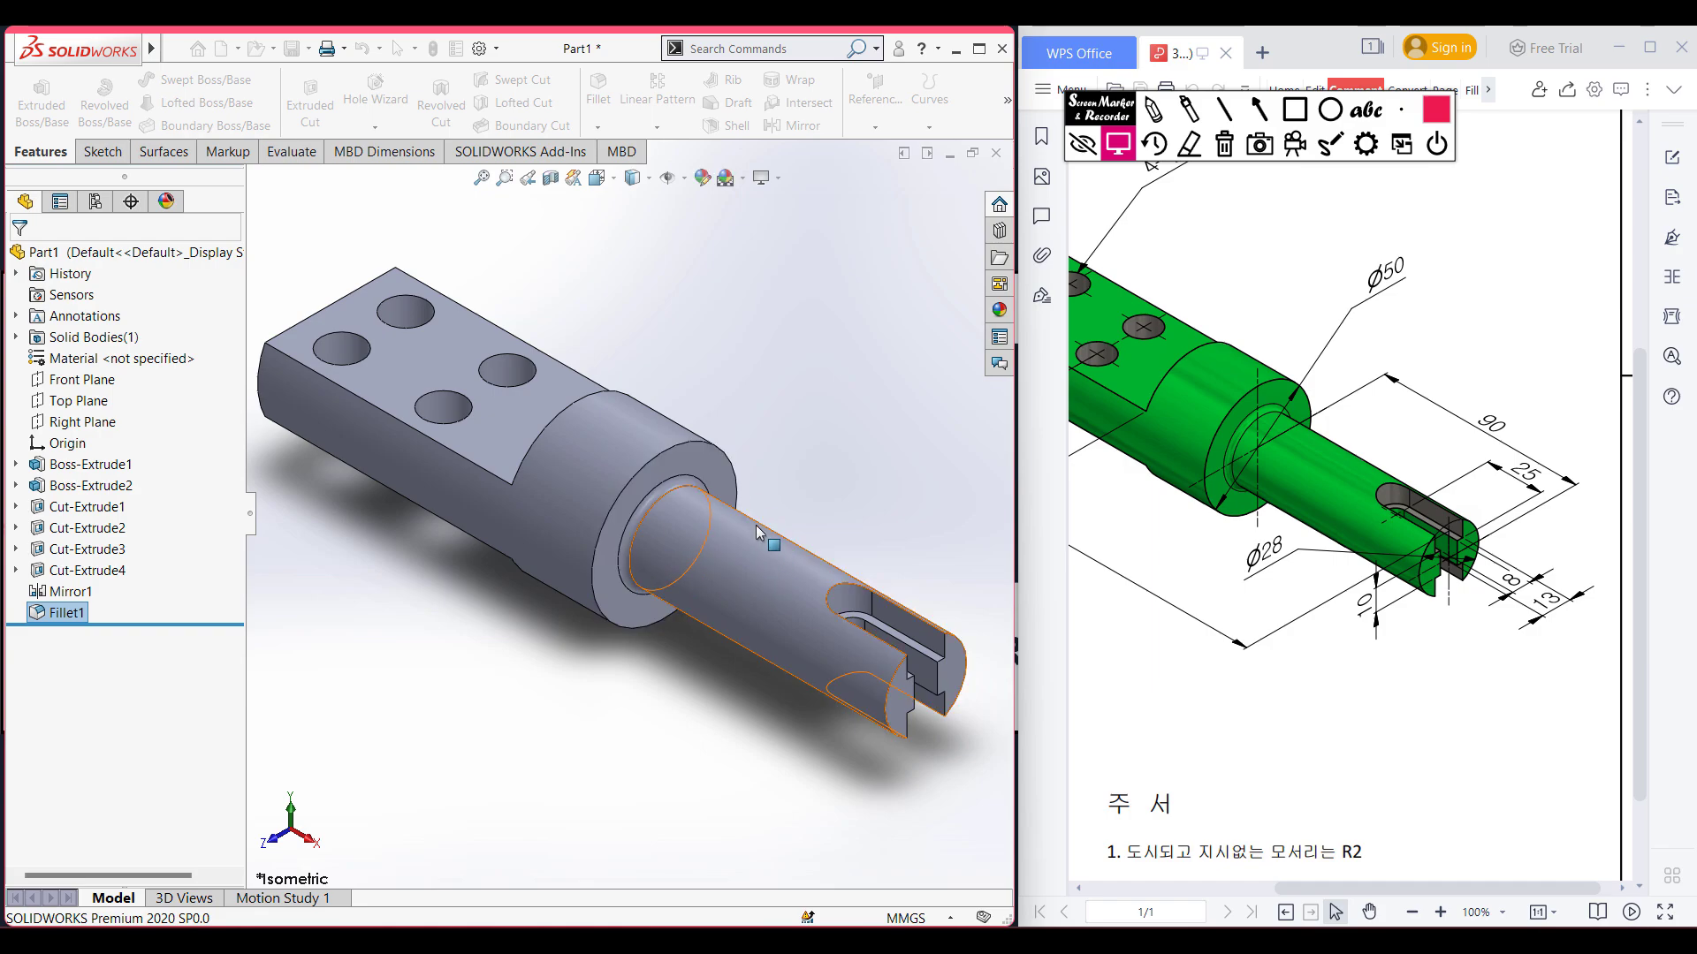
click(845, 368)
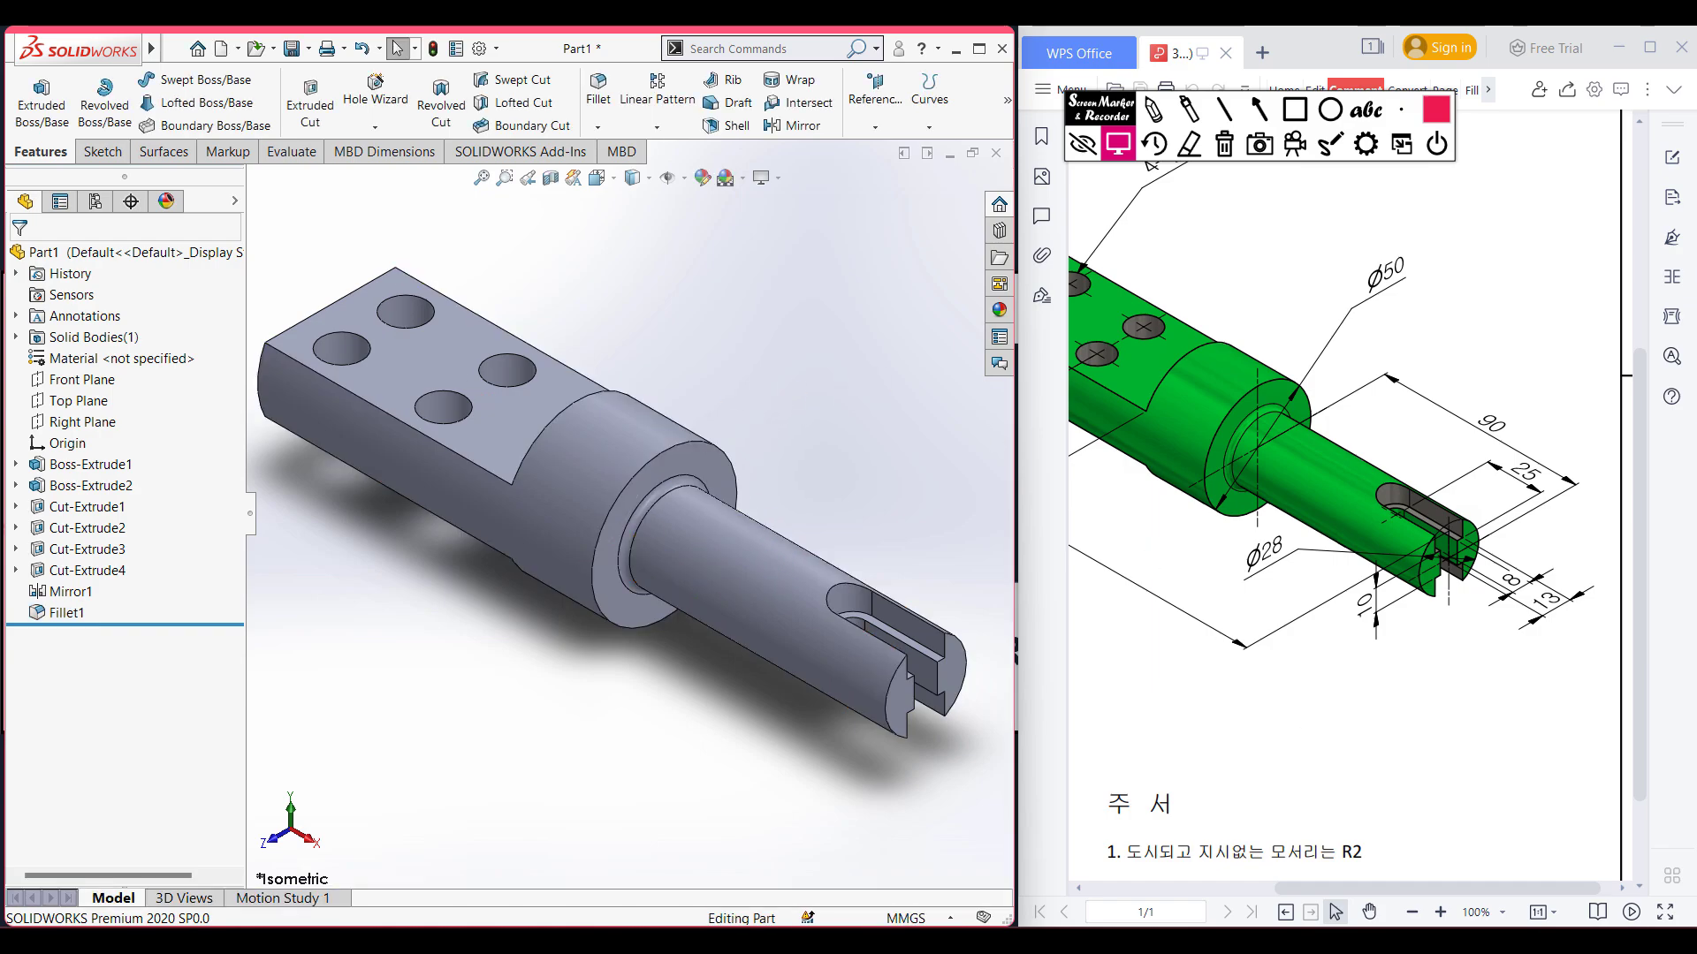
- Compare the finished shaft with the whole dimensioned view in the drawing at 80% zoom
click(1412, 912)
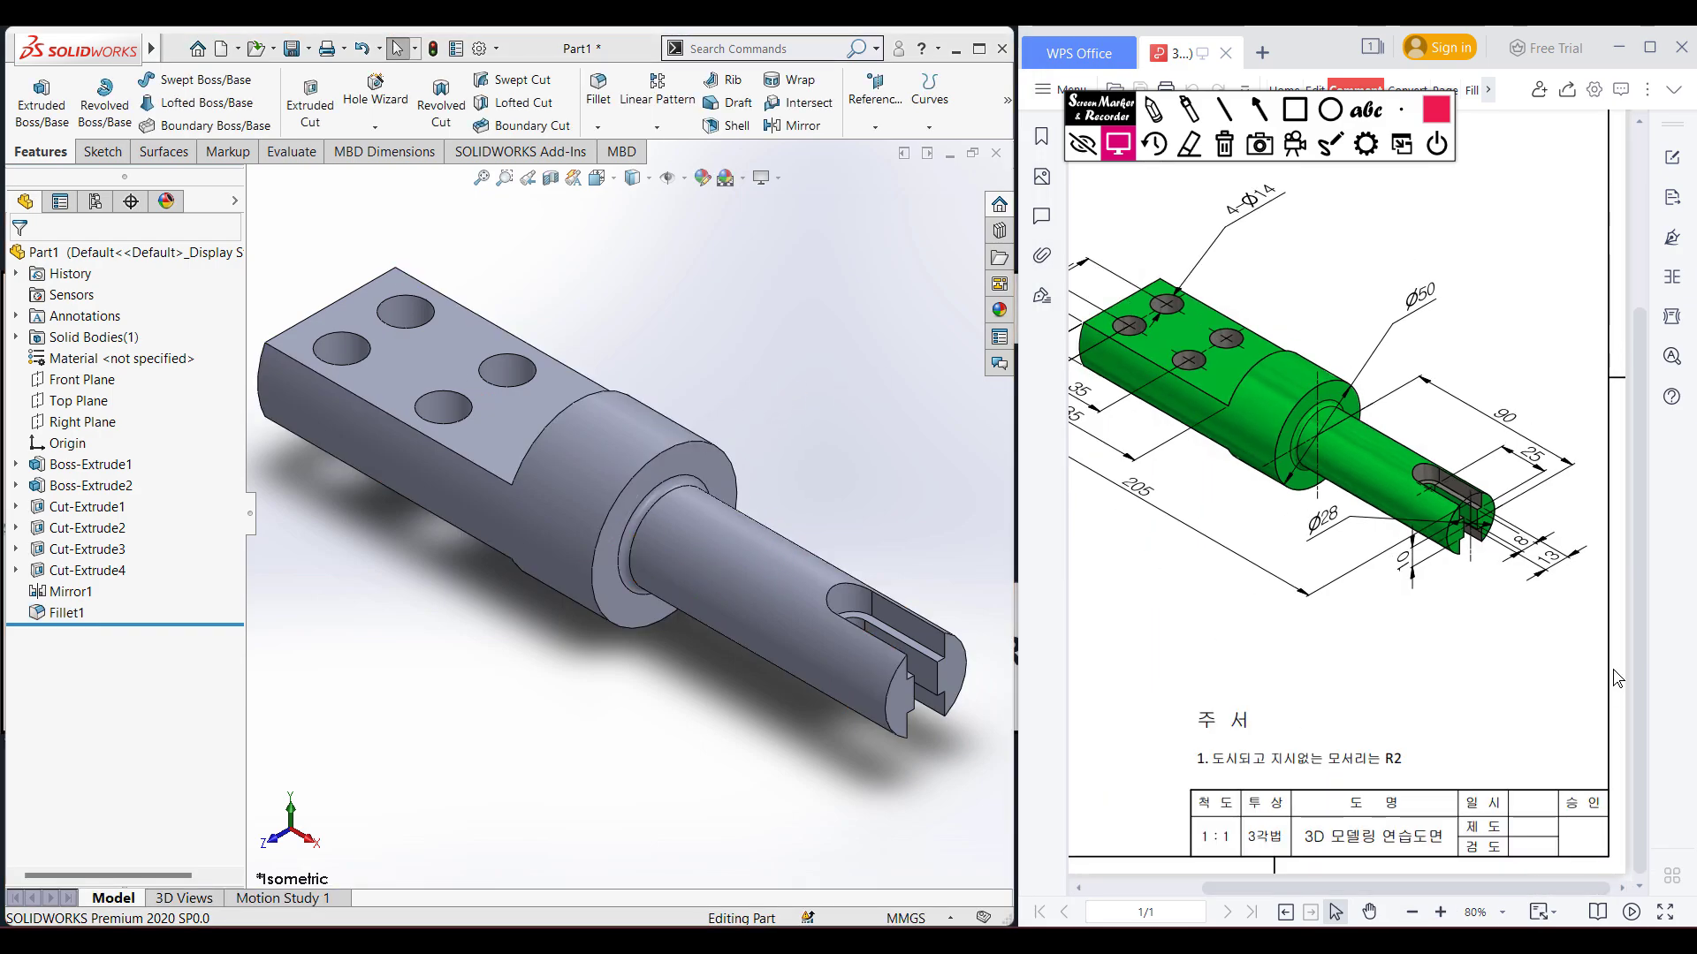
drag(1634, 586, 1639, 537)
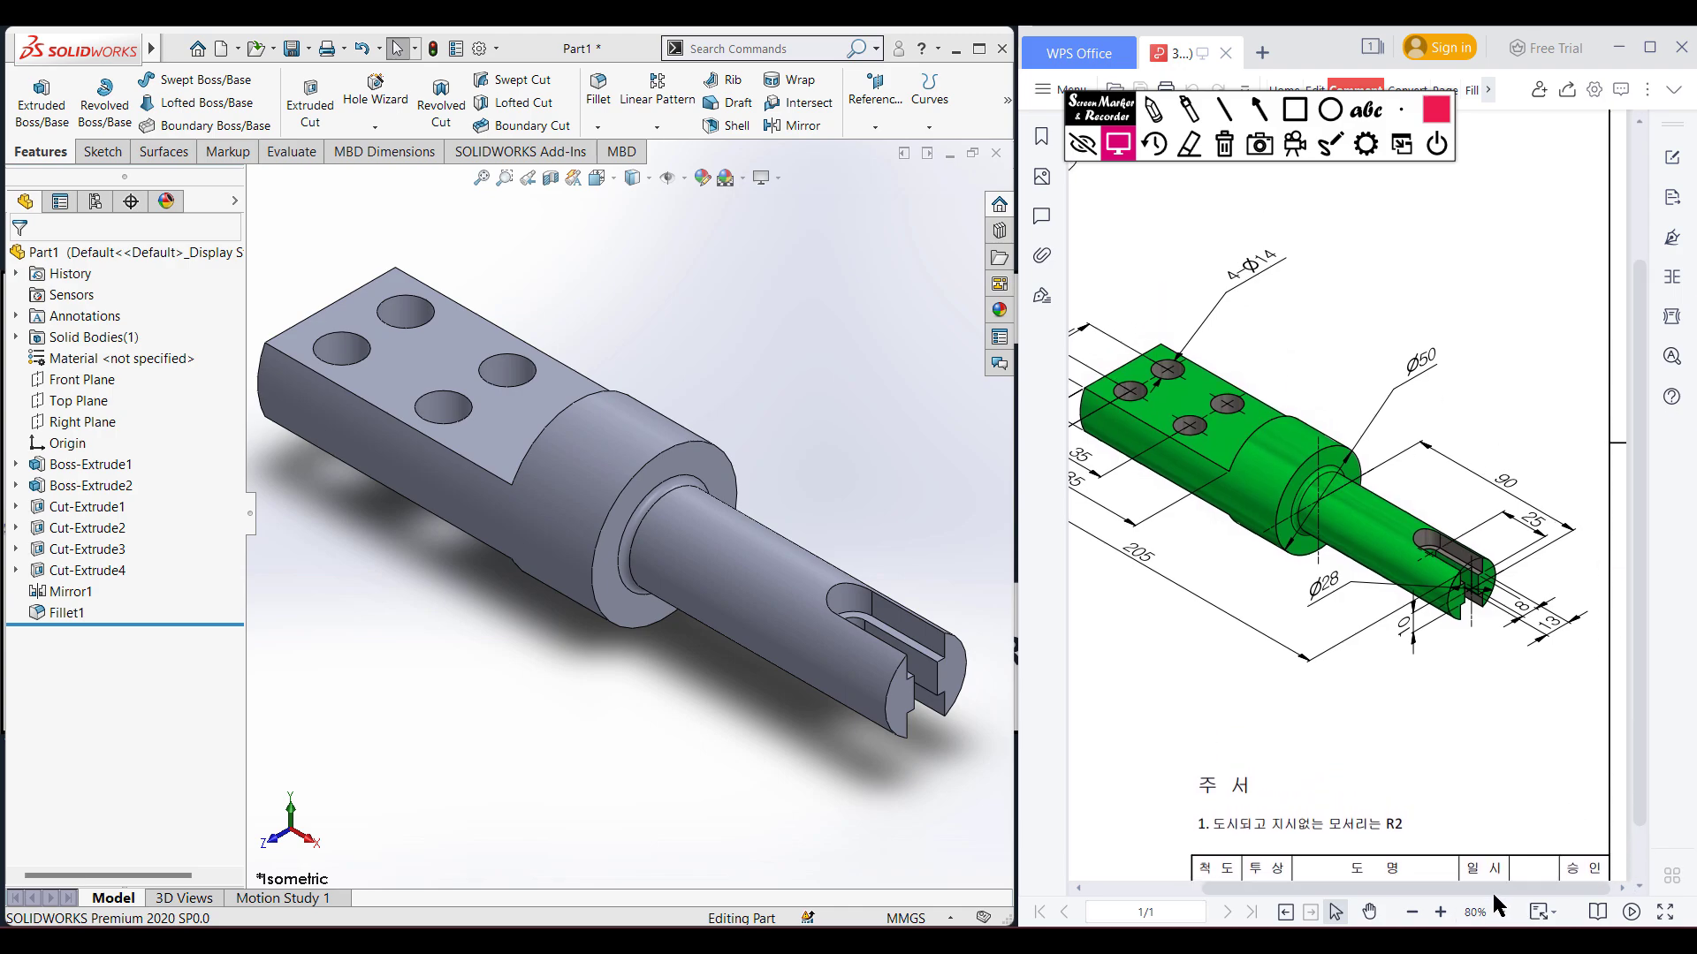
drag(1492, 889, 1442, 888)
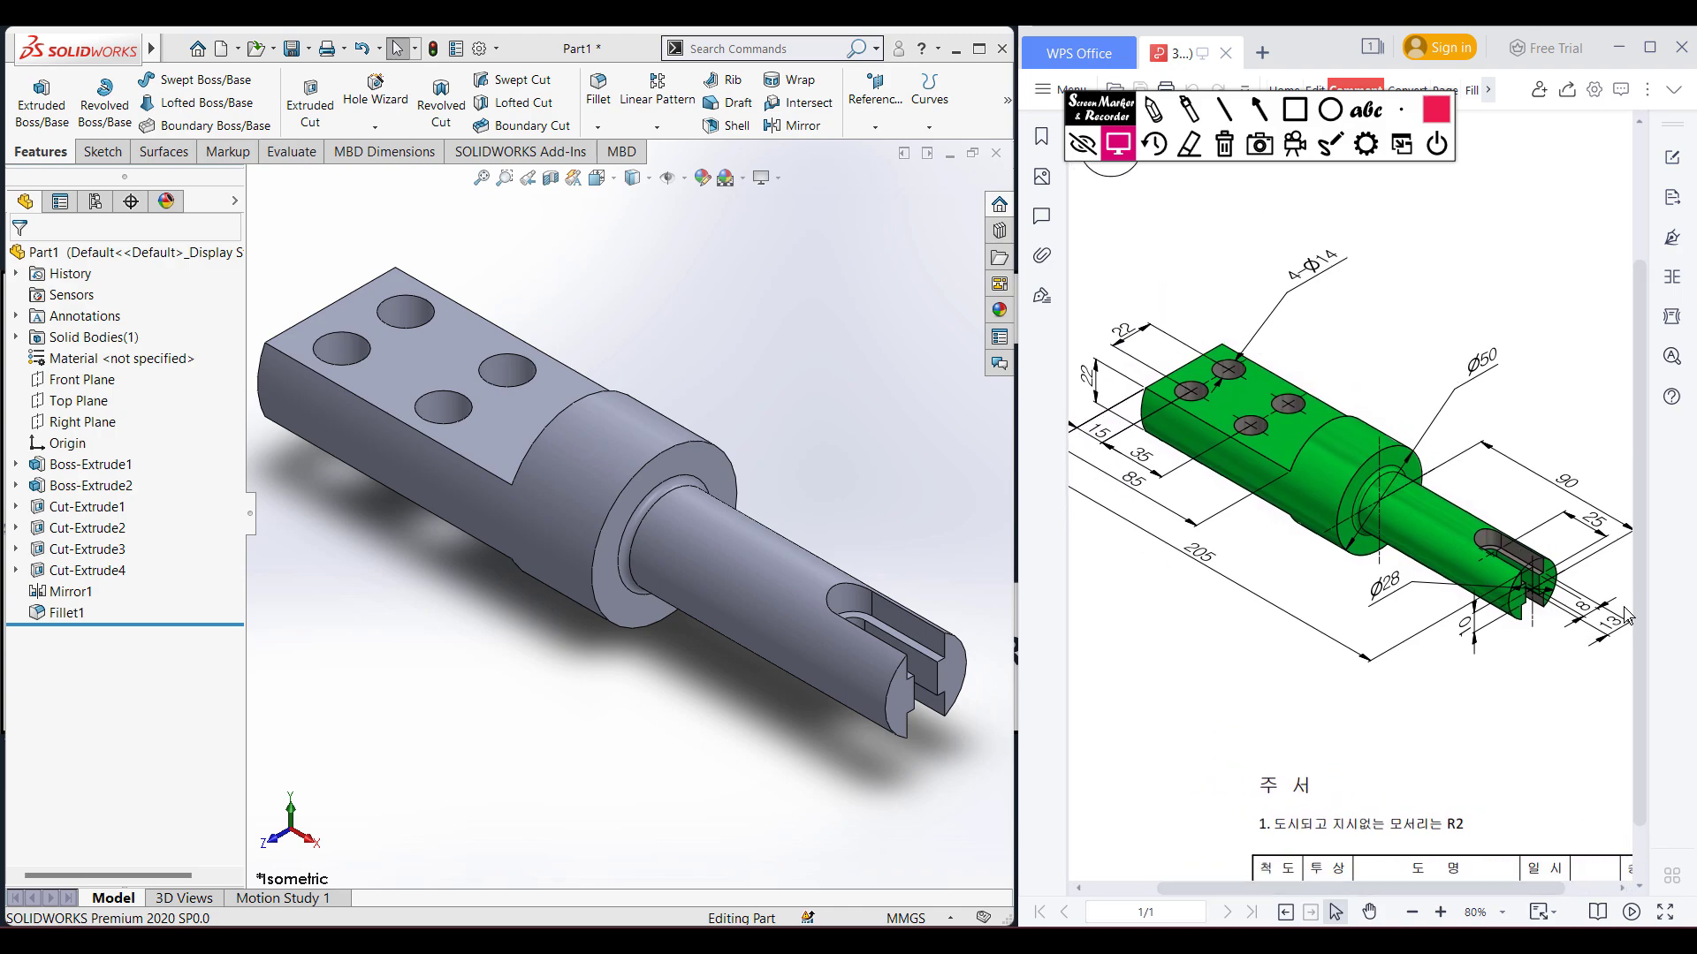
drag(1635, 592, 1634, 582)
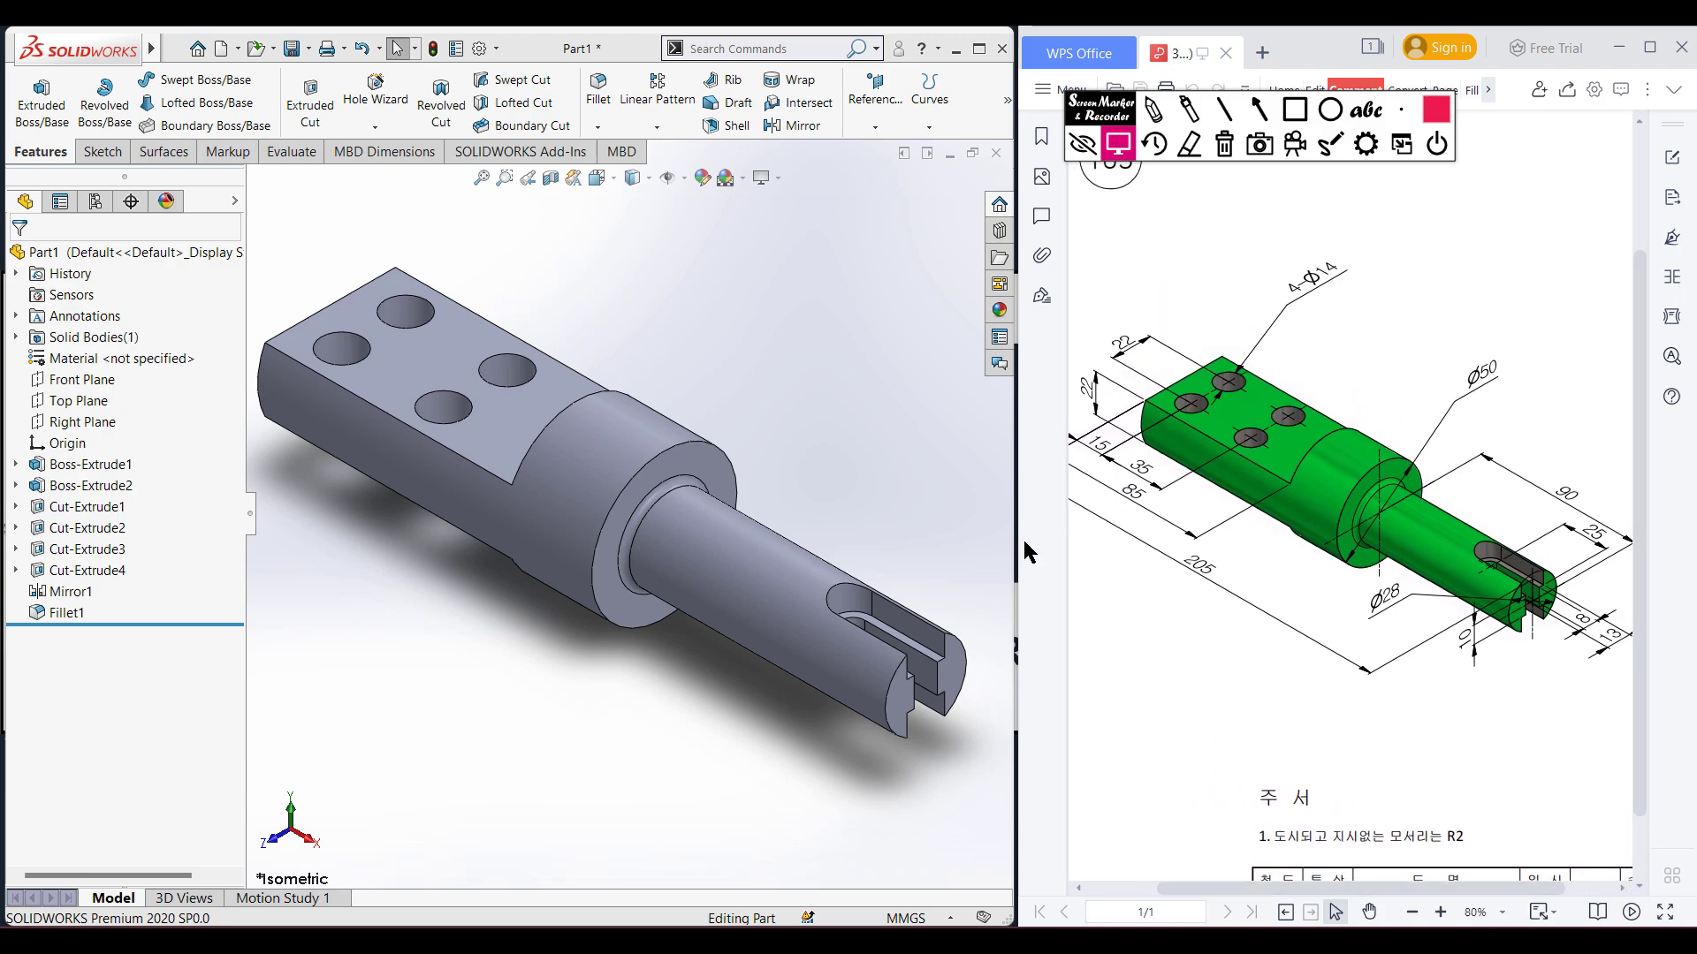
click(863, 496)
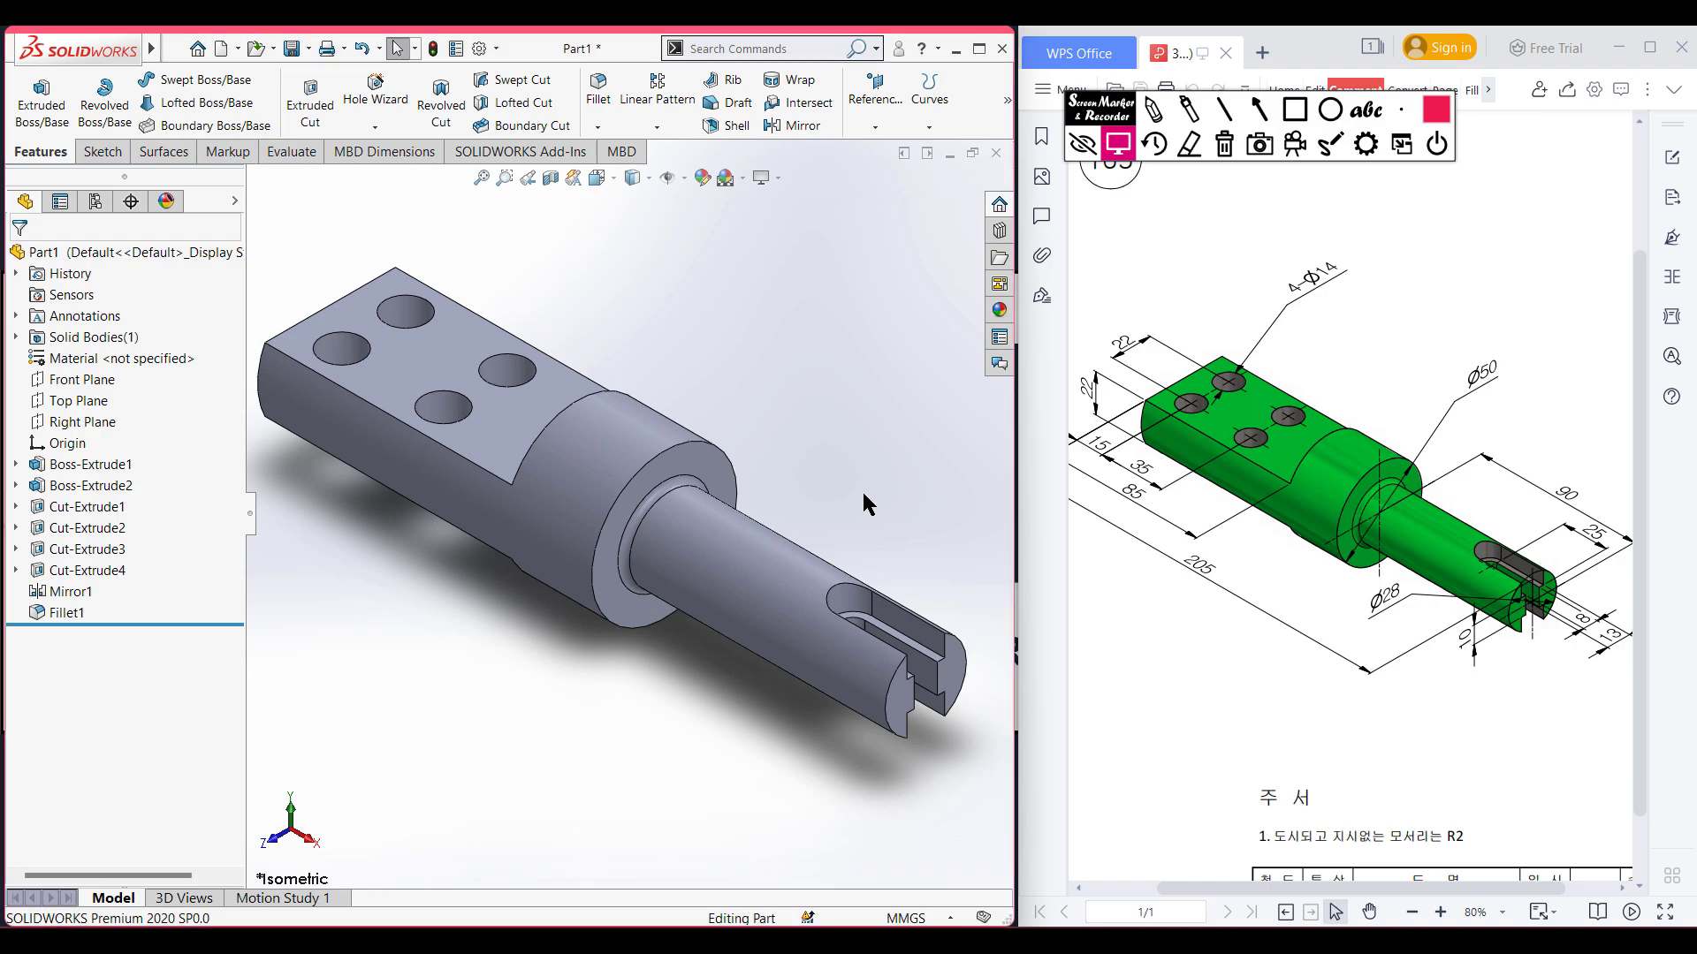